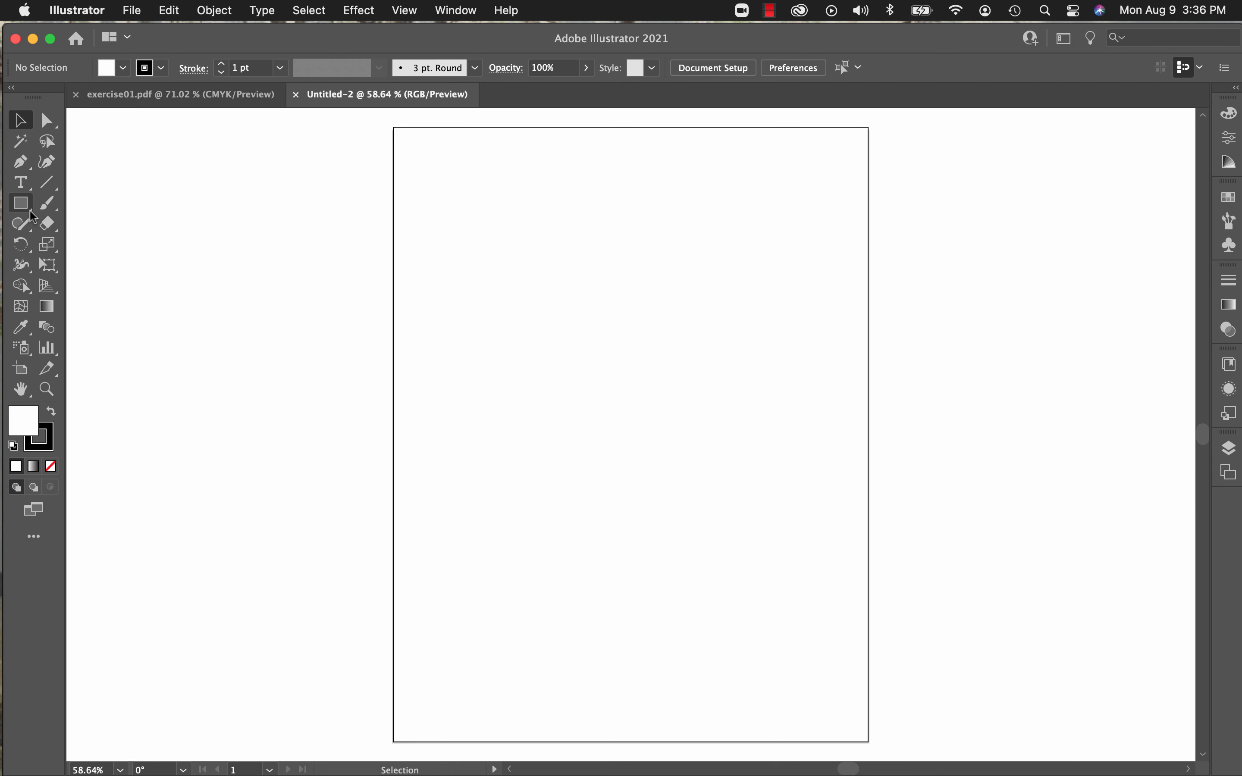
Step: Activate the Rectangle tool from the group of shape tools
{"action": "left_click", "coordinate": [30, 210]}
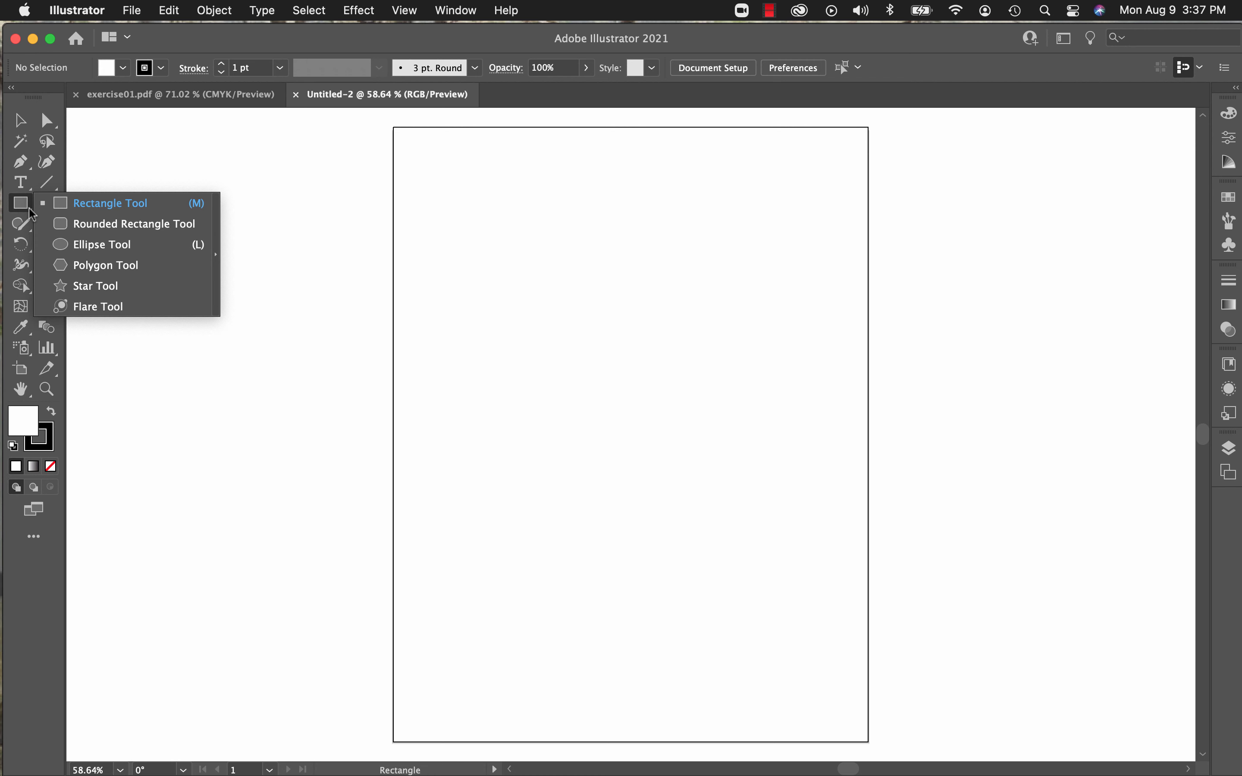
{"action": "left_click", "coordinate": [29, 208]}
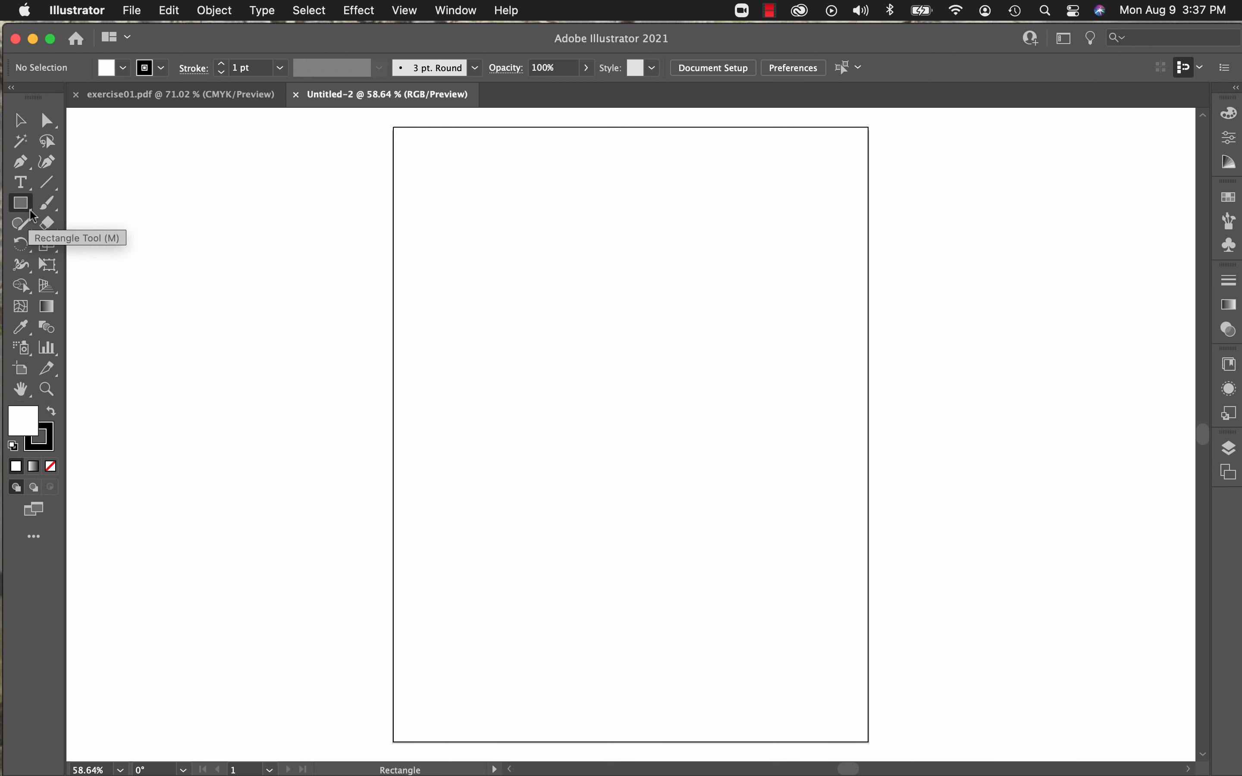
{"action": "left_click", "coordinate": [32, 208]}
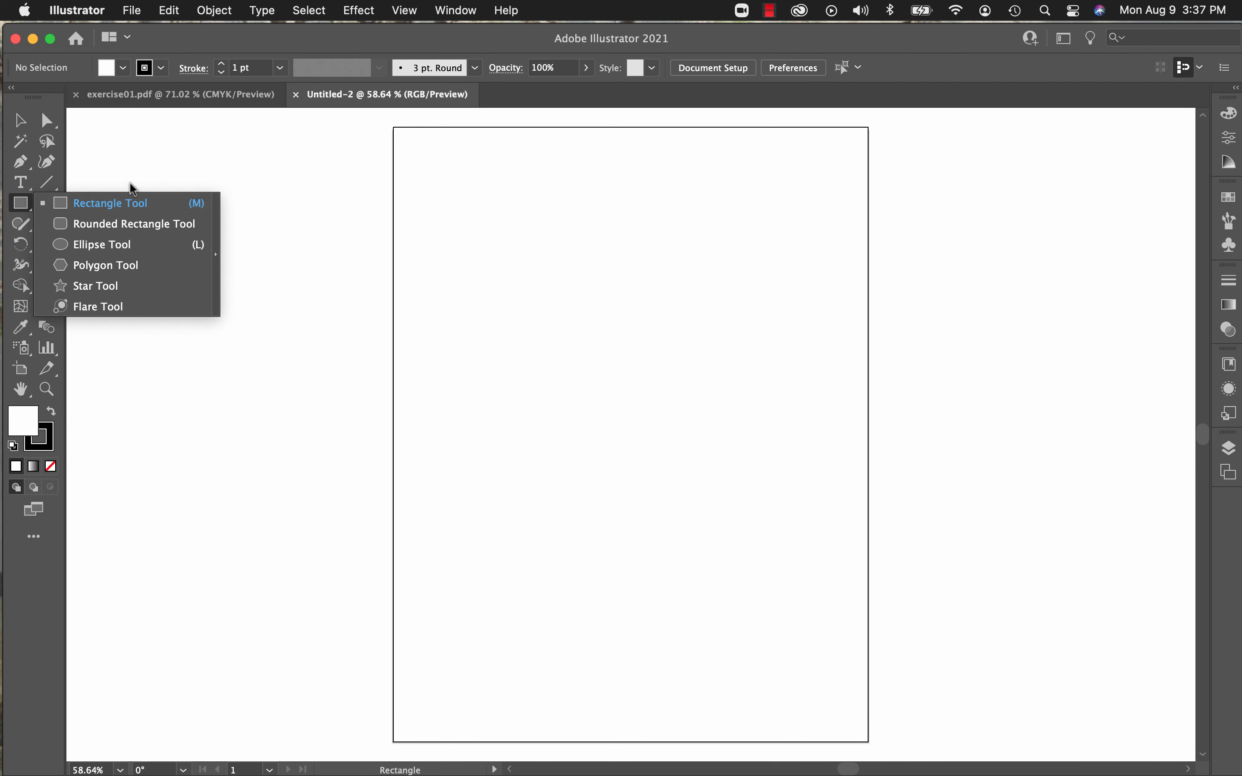
{"action": "left_click", "coordinate": [129, 203]}
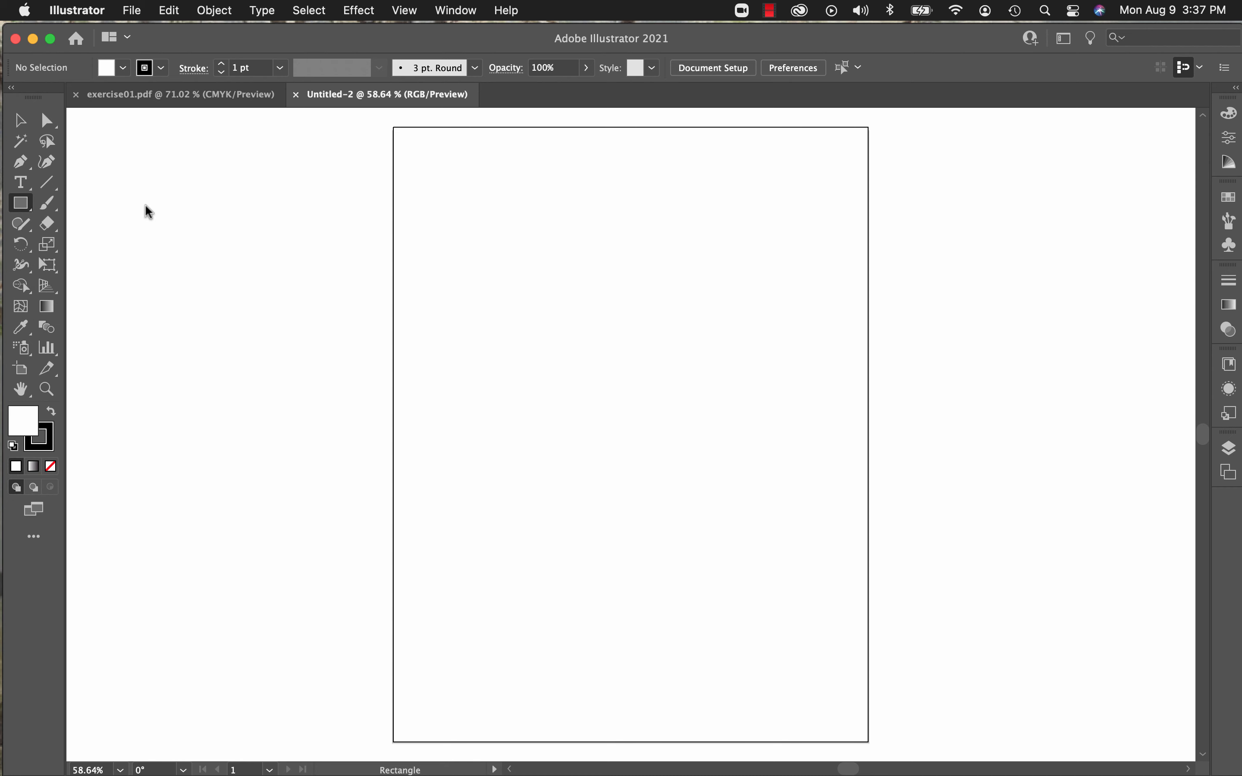
{"action": "left_click", "coordinate": [32, 208]}
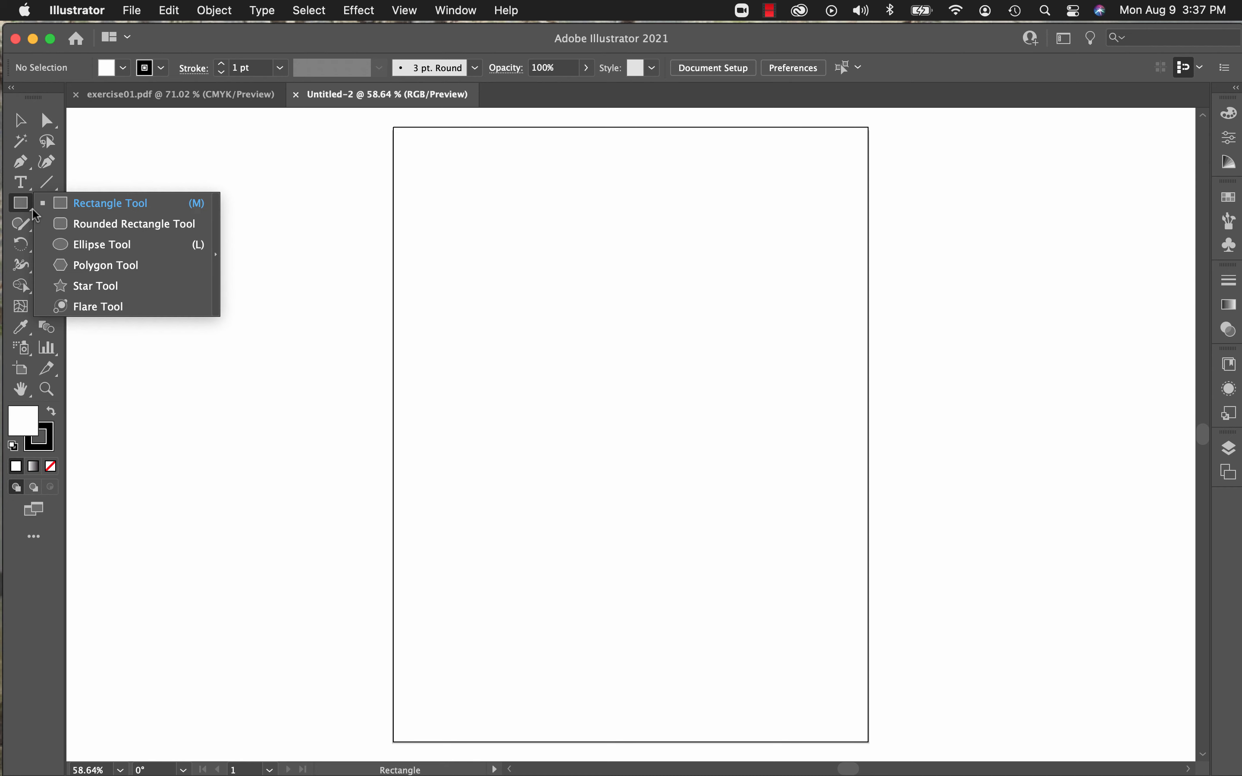
{"action": "left_click", "coordinate": [95, 202]}
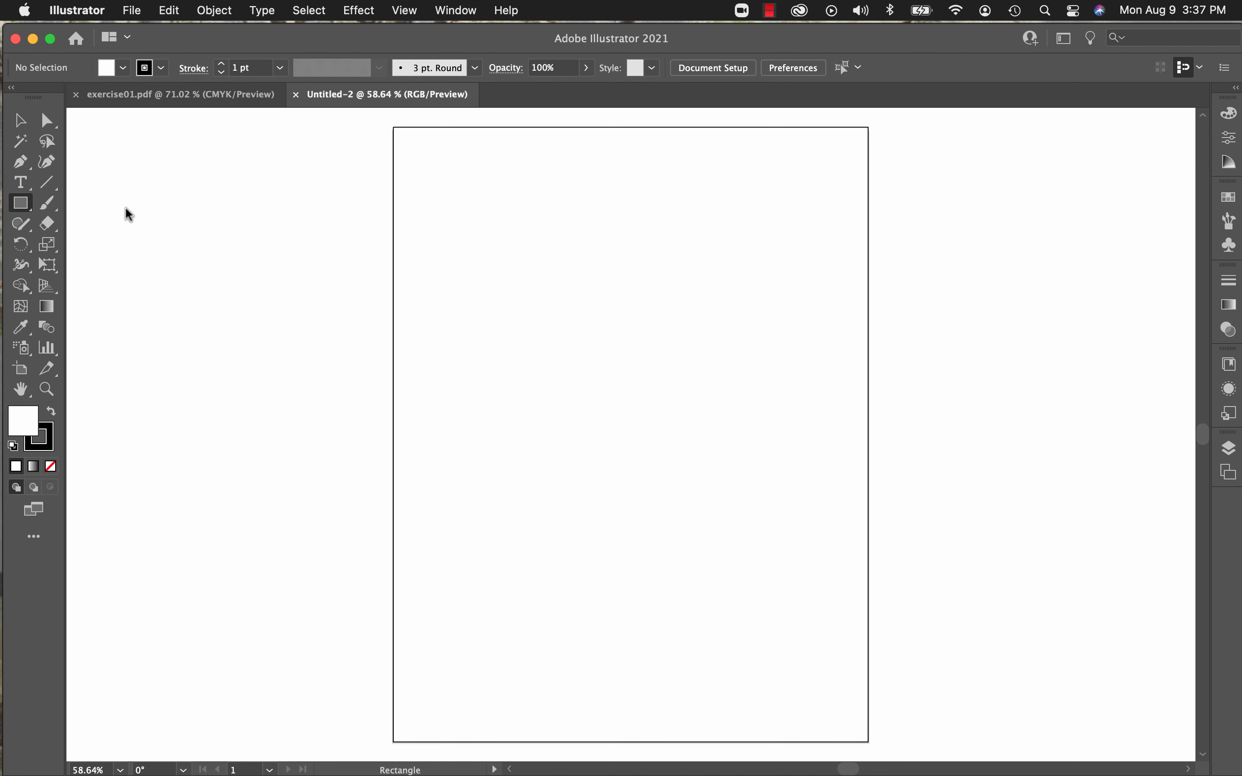
Step: Detach the shape tools as a floating toolbar and place it on the canvas beside the artboard
{"action": "left_click", "coordinate": [30, 209]}
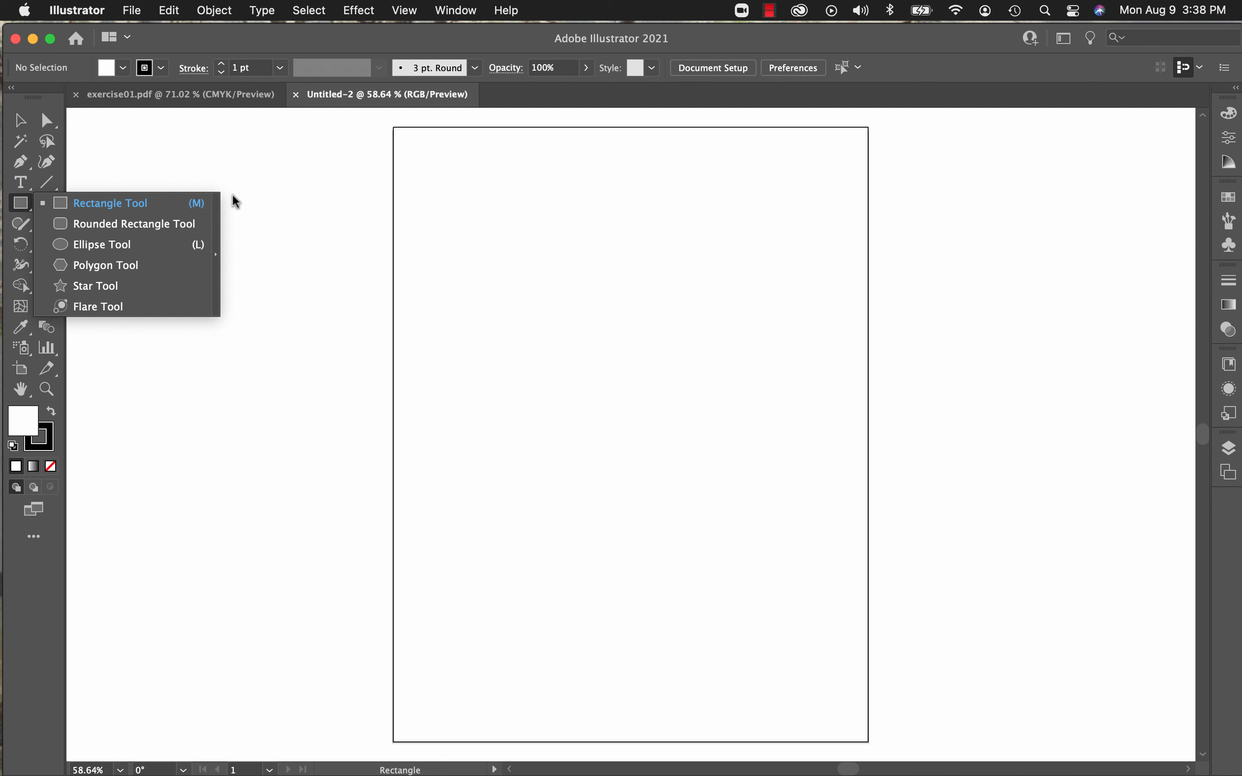
{"action": "left_click", "coordinate": [214, 254]}
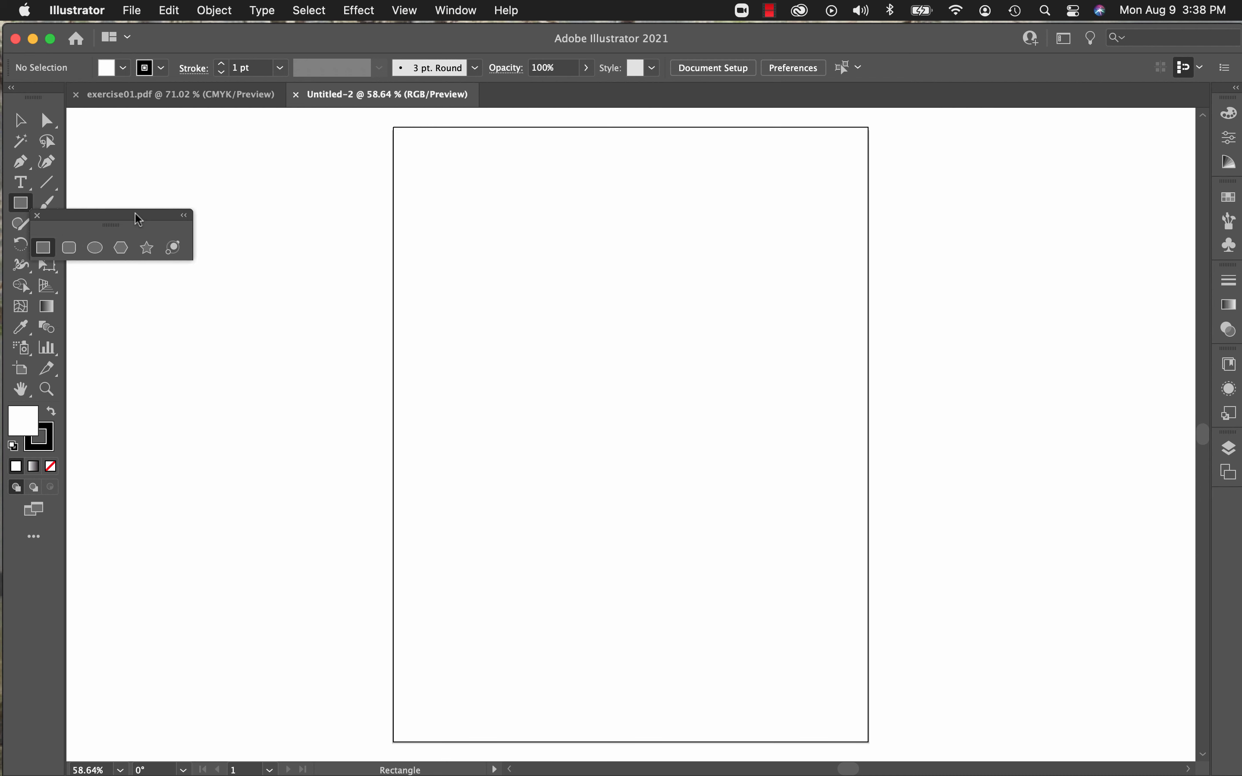
{"action": "left_click_drag", "start_coordinate": [135, 212], "coordinate": [263, 202]}
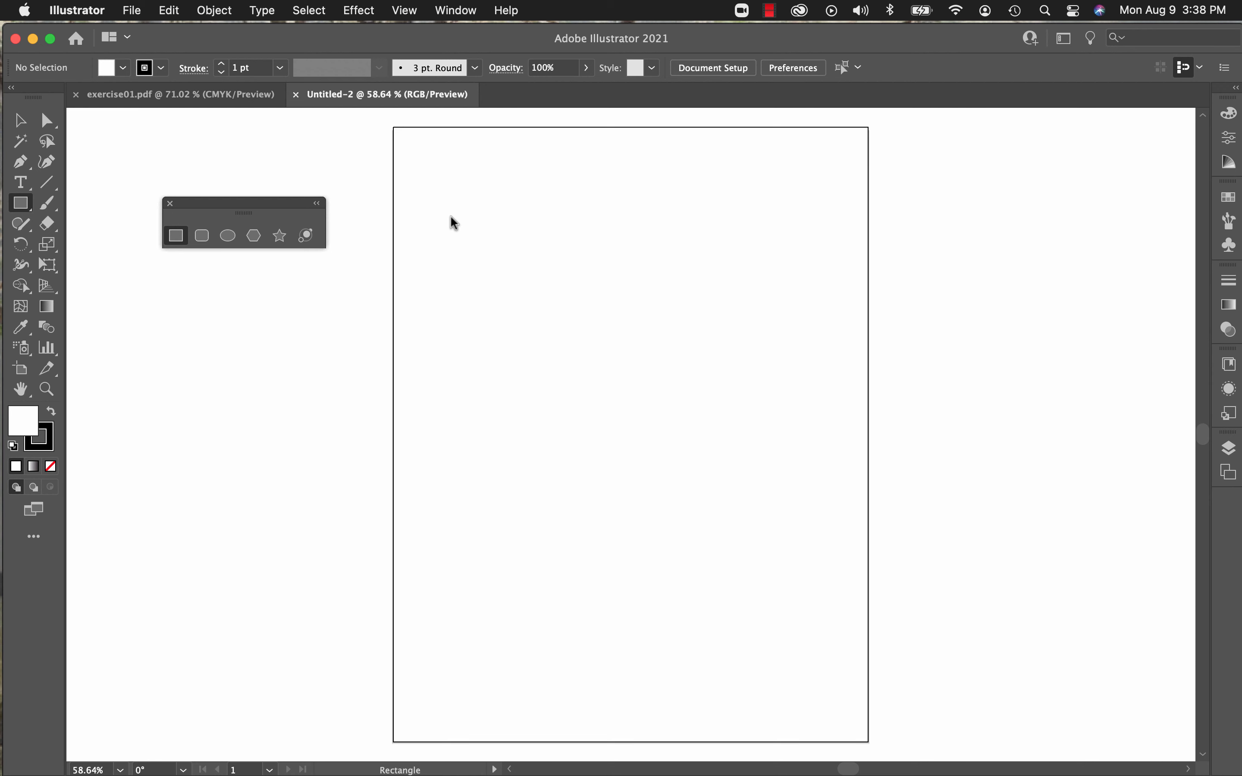
Step: Draw a square about 1.24 in wide in the upper-left area of the artboard
{"action": "left_click_drag", "start_coordinate": [451, 217], "coordinate": [521, 286]}
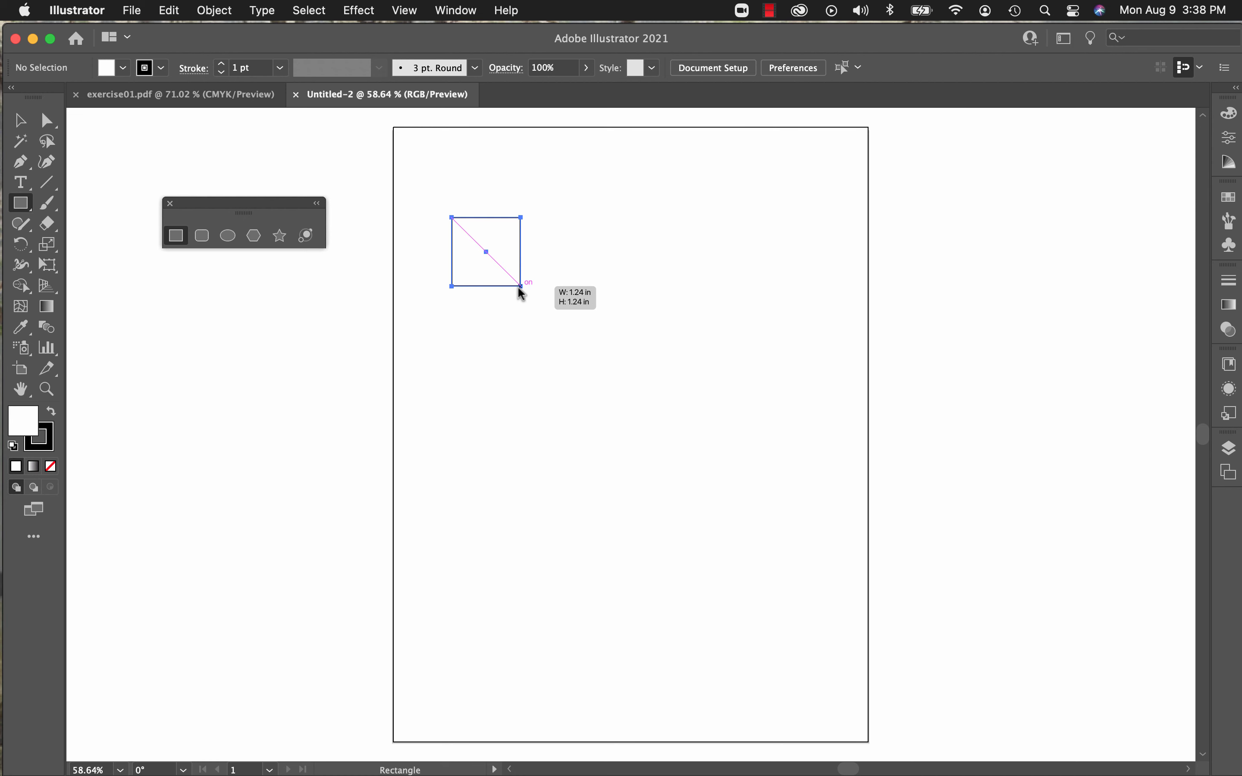
{"action": "left_click_drag", "start_coordinate": [518, 286], "coordinate": [518, 286]}
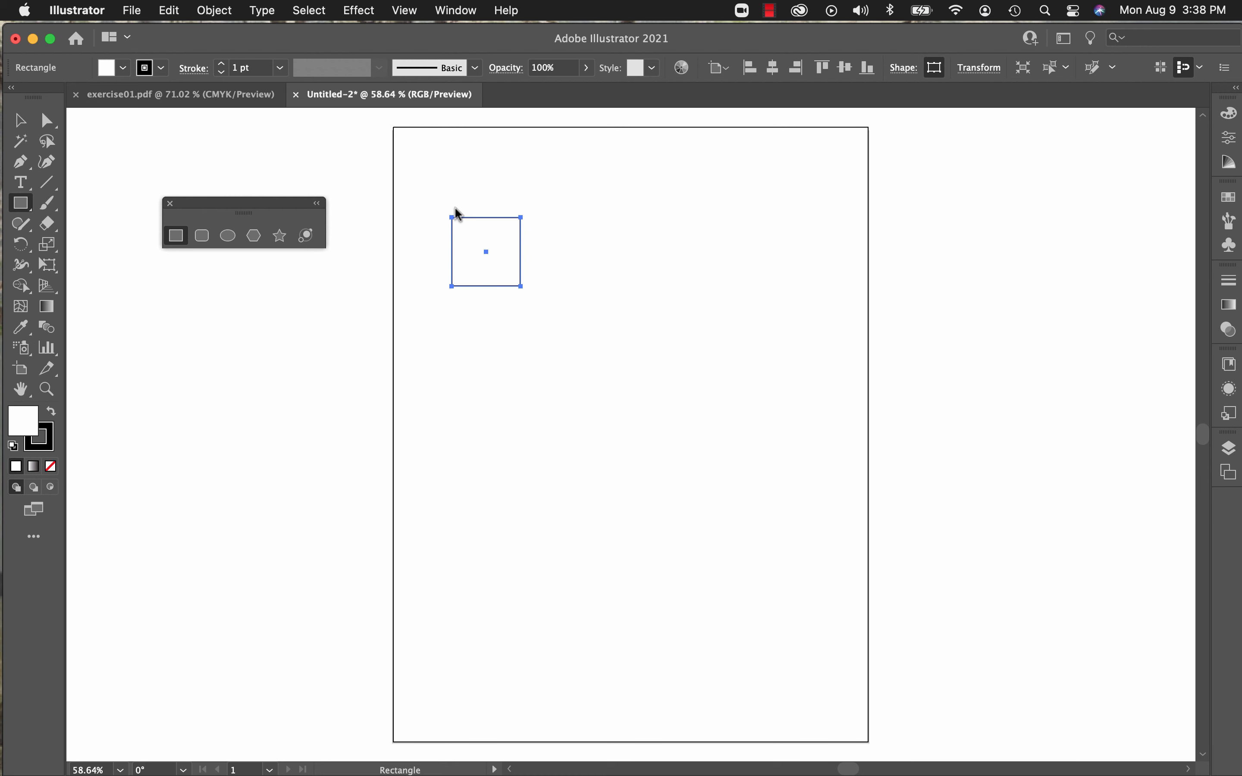
Step: Draw a tilted four-pointed star about 2.1 in wide just below the square with the Star tool
{"action": "left_click", "coordinate": [280, 242]}
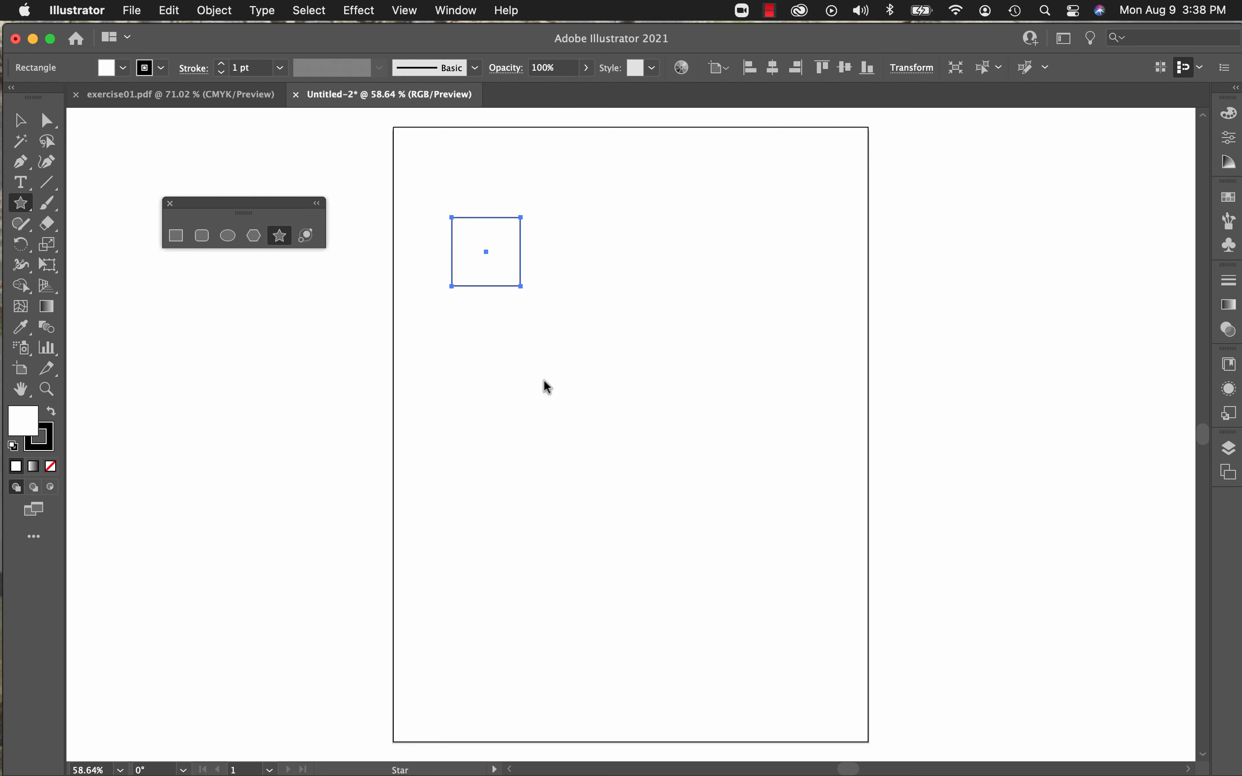
{"action": "left_click_drag", "start_coordinate": [539, 368], "coordinate": [558, 387]}
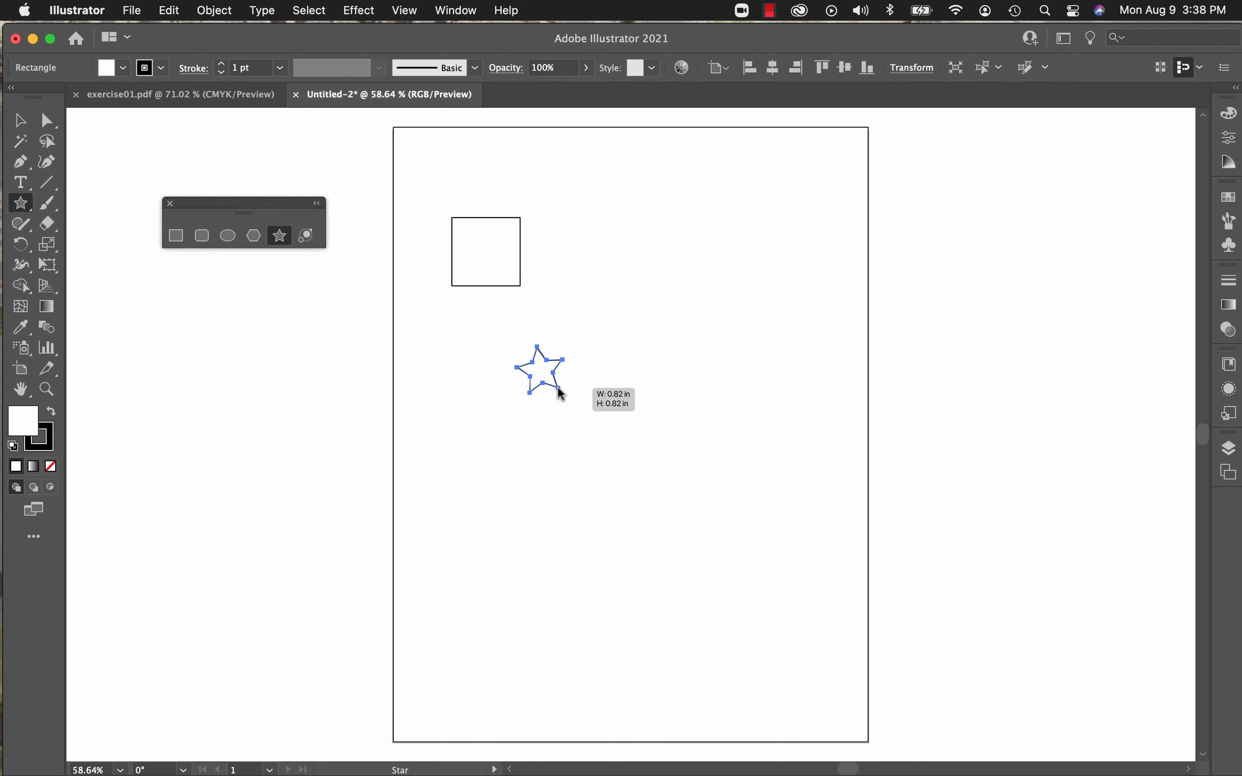
{"action": "key", "text": "Up"}
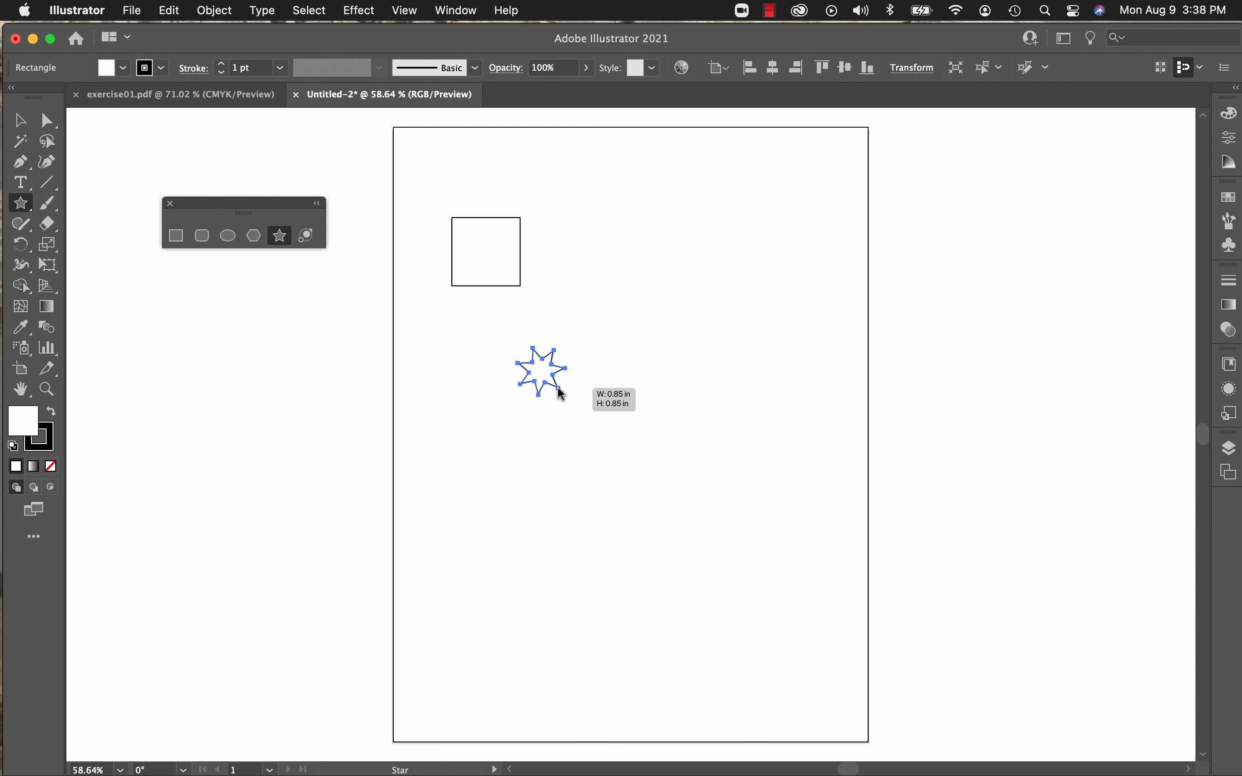
{"action": "left_click_drag", "start_coordinate": [561, 393], "coordinate": [591, 431]}
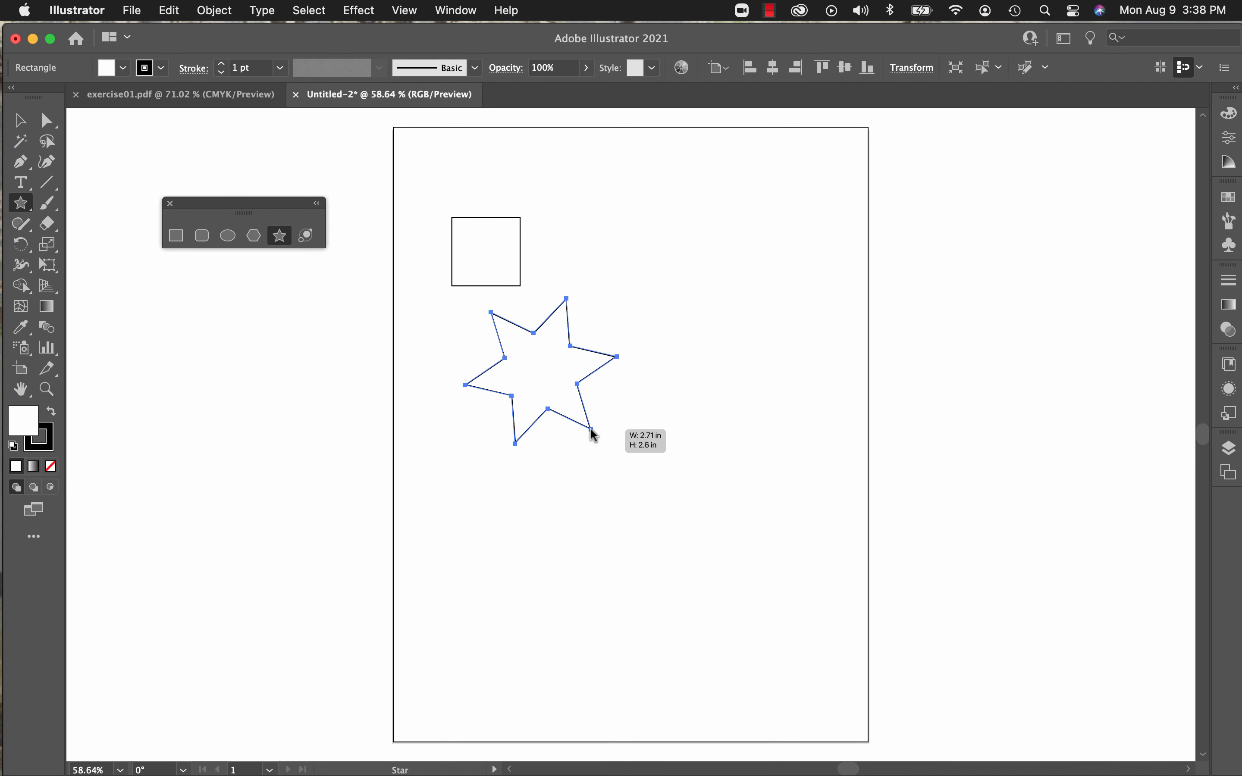
{"action": "key", "text": "Down"}
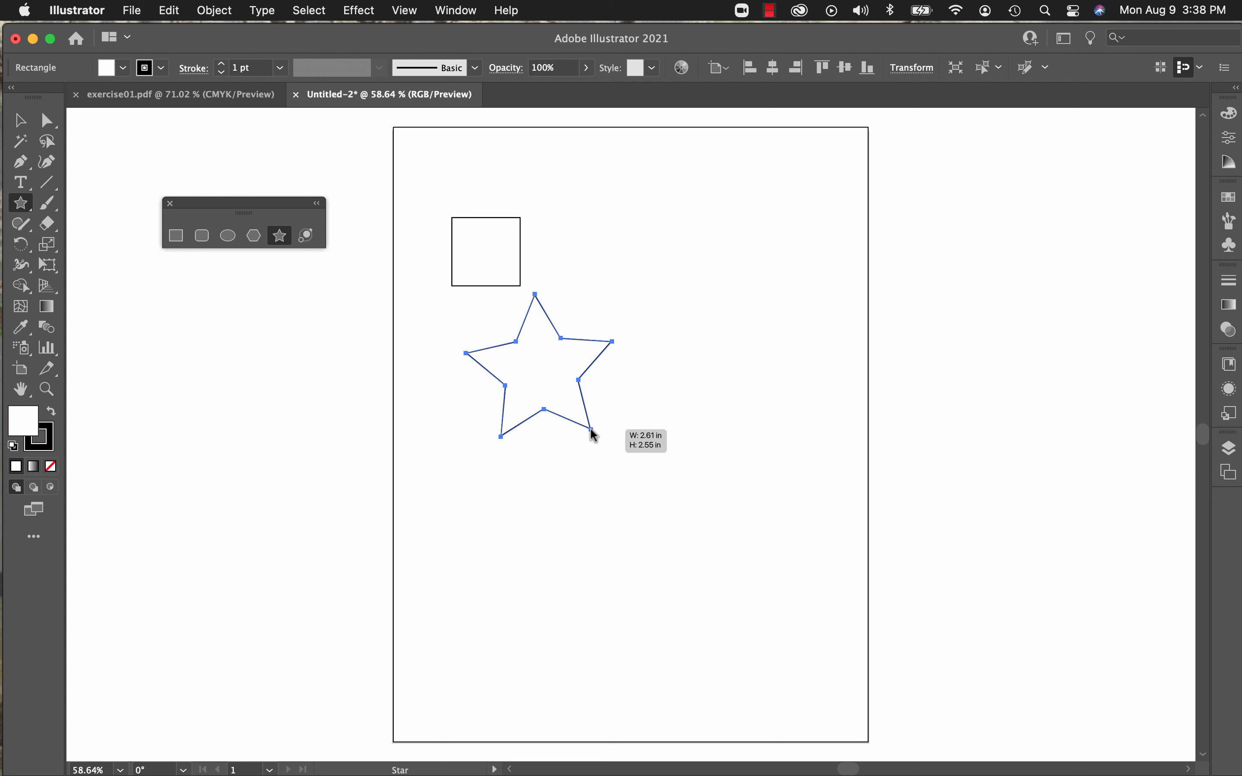
{"action": "key", "text": "Down"}
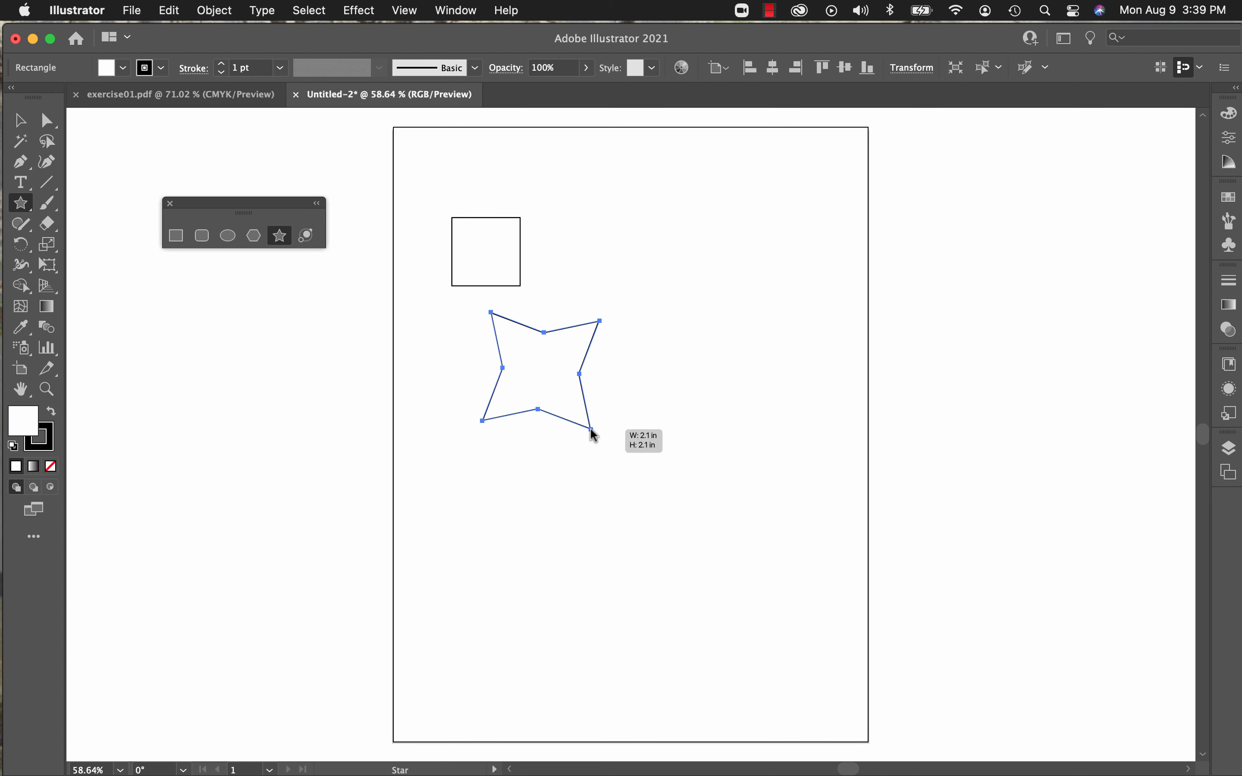
{"action": "left_click_drag", "start_coordinate": [591, 429], "coordinate": [591, 429]}
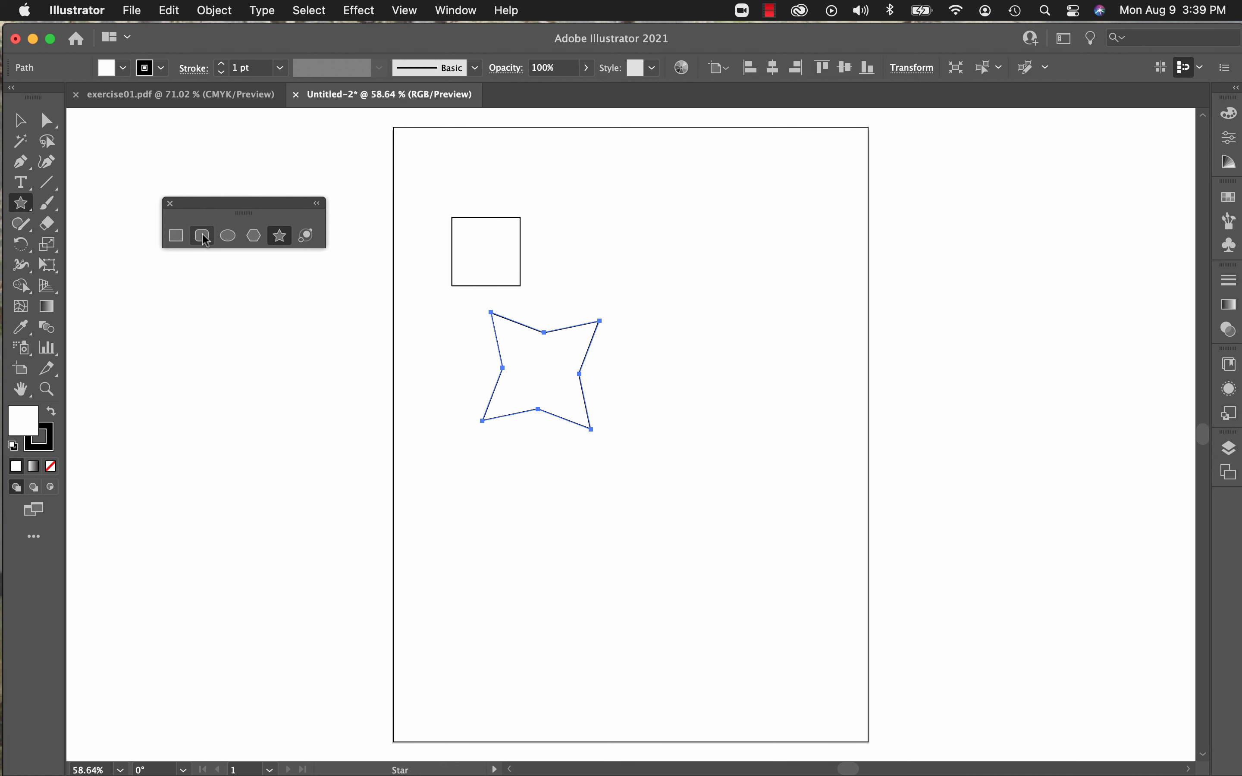
Step: Draw a perfect circle in the upper-right area of the artboard, level with the square
{"action": "left_click", "coordinate": [228, 235]}
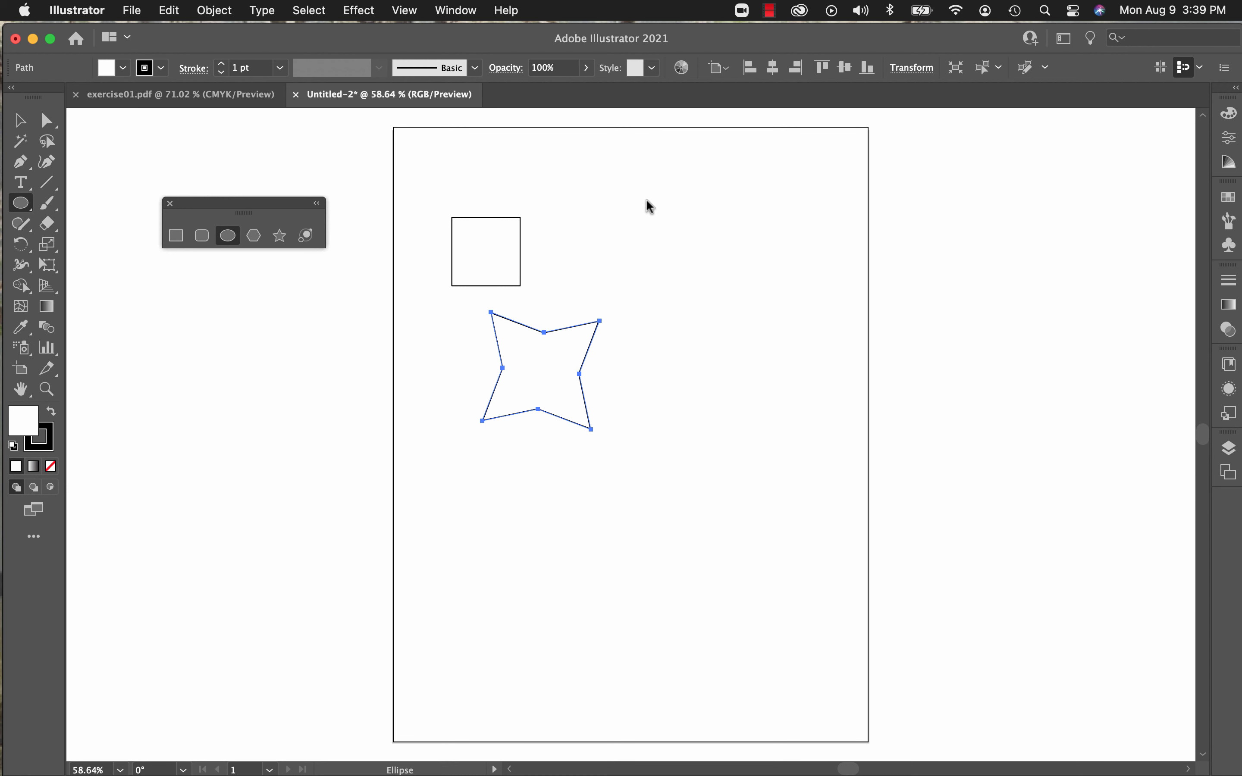
{"action": "left_click_drag", "start_coordinate": [648, 204], "coordinate": [747, 302]}
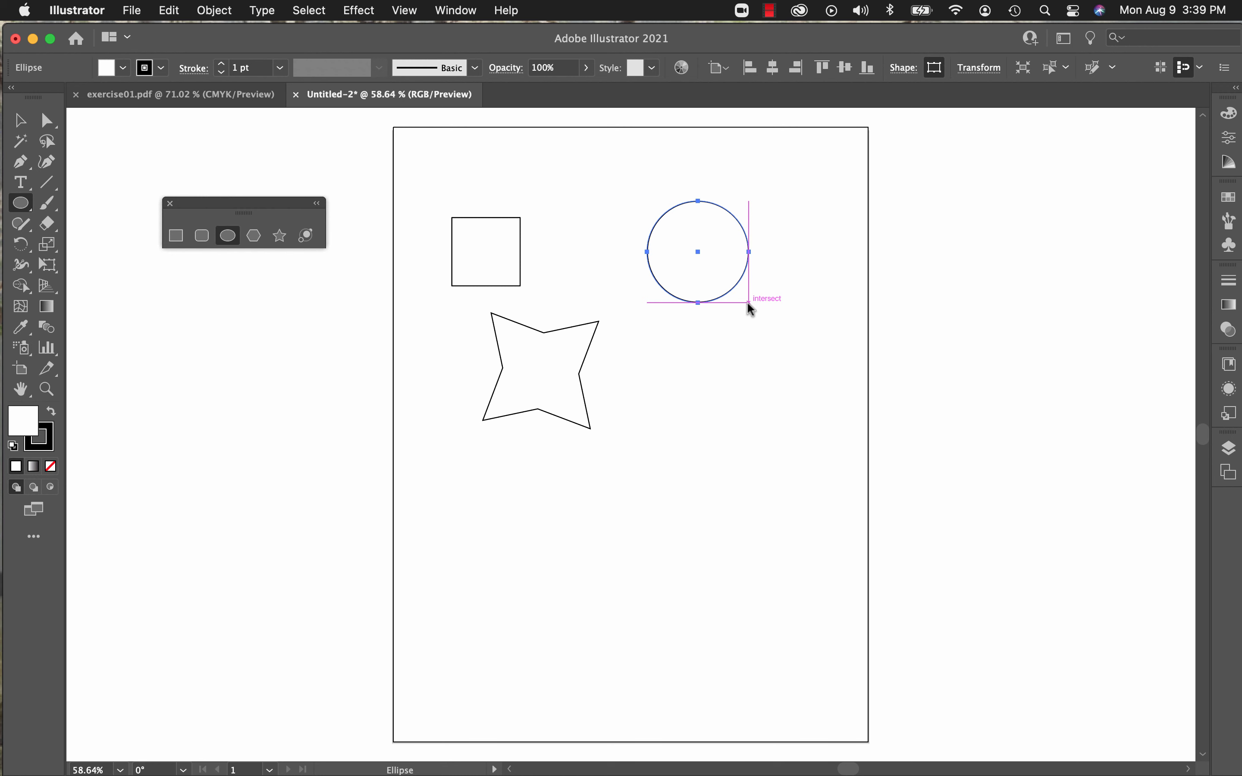
Step: Draw an upright four-pointed star overlapping the first star, and a smaller tilted one about 1.37 in wide in the artboard's lower-left area
{"action": "left_click", "coordinate": [280, 241]}
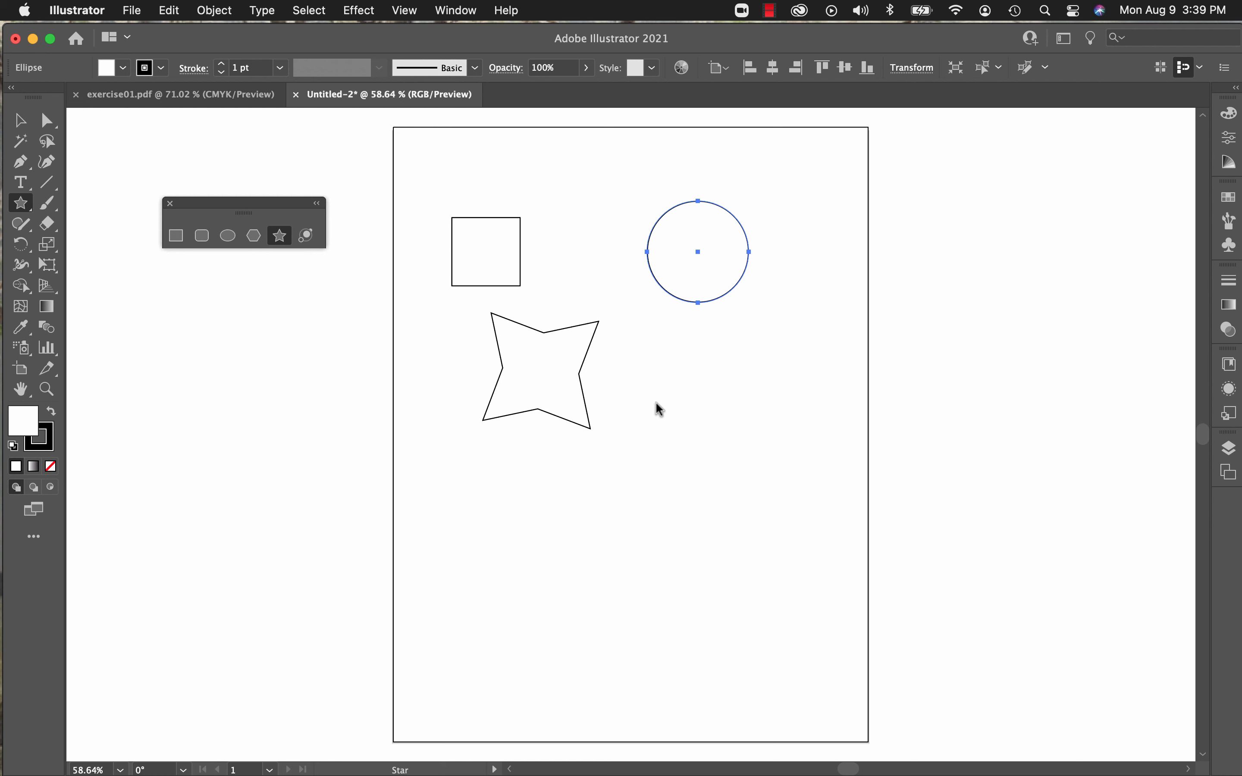
{"action": "left_click_drag", "start_coordinate": [656, 403], "coordinate": [707, 474]}
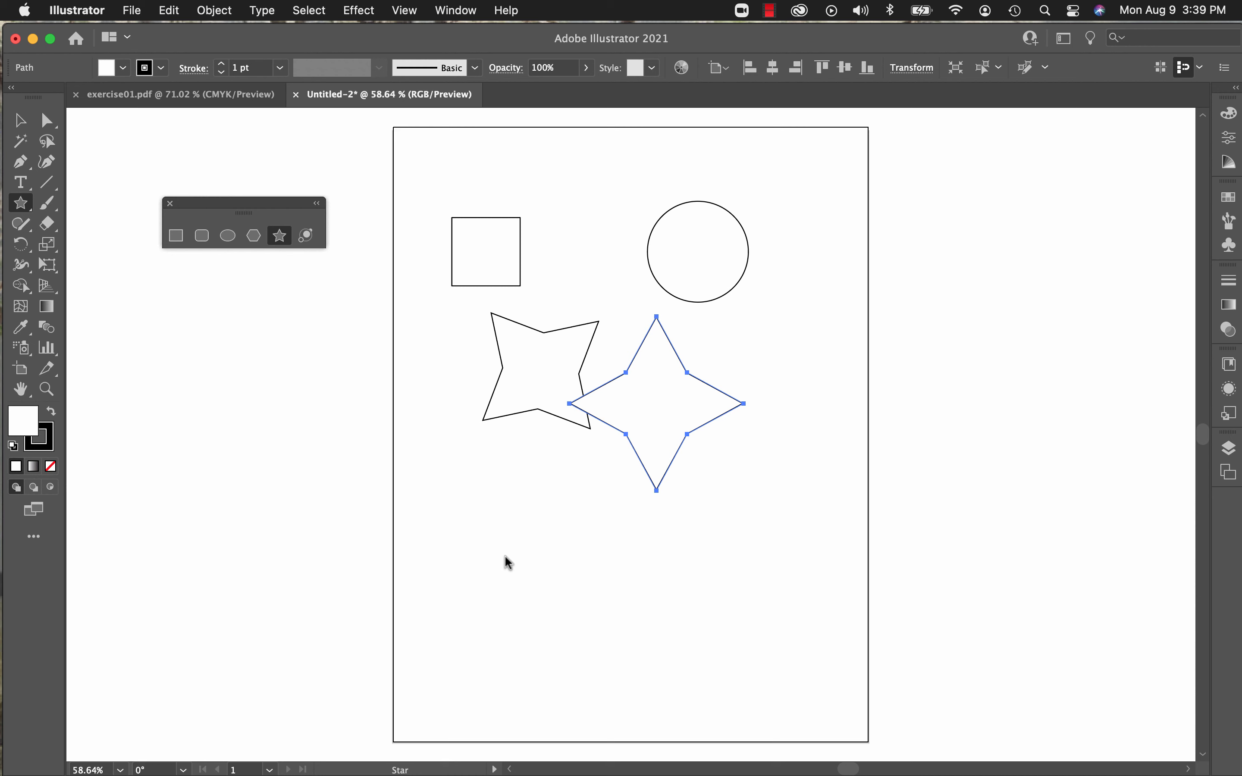
{"action": "left_click_drag", "start_coordinate": [505, 555], "coordinate": [535, 601]}
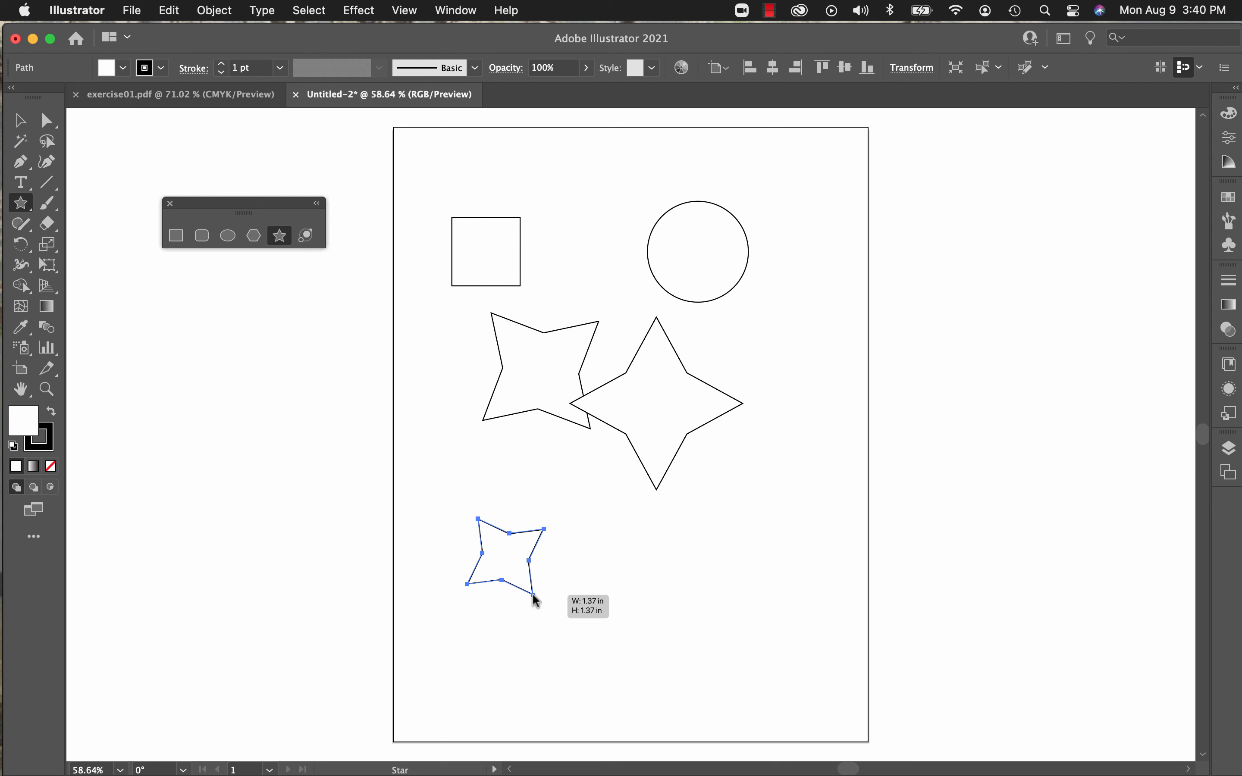
{"action": "left_click_drag", "start_coordinate": [533, 595], "coordinate": [532, 595]}
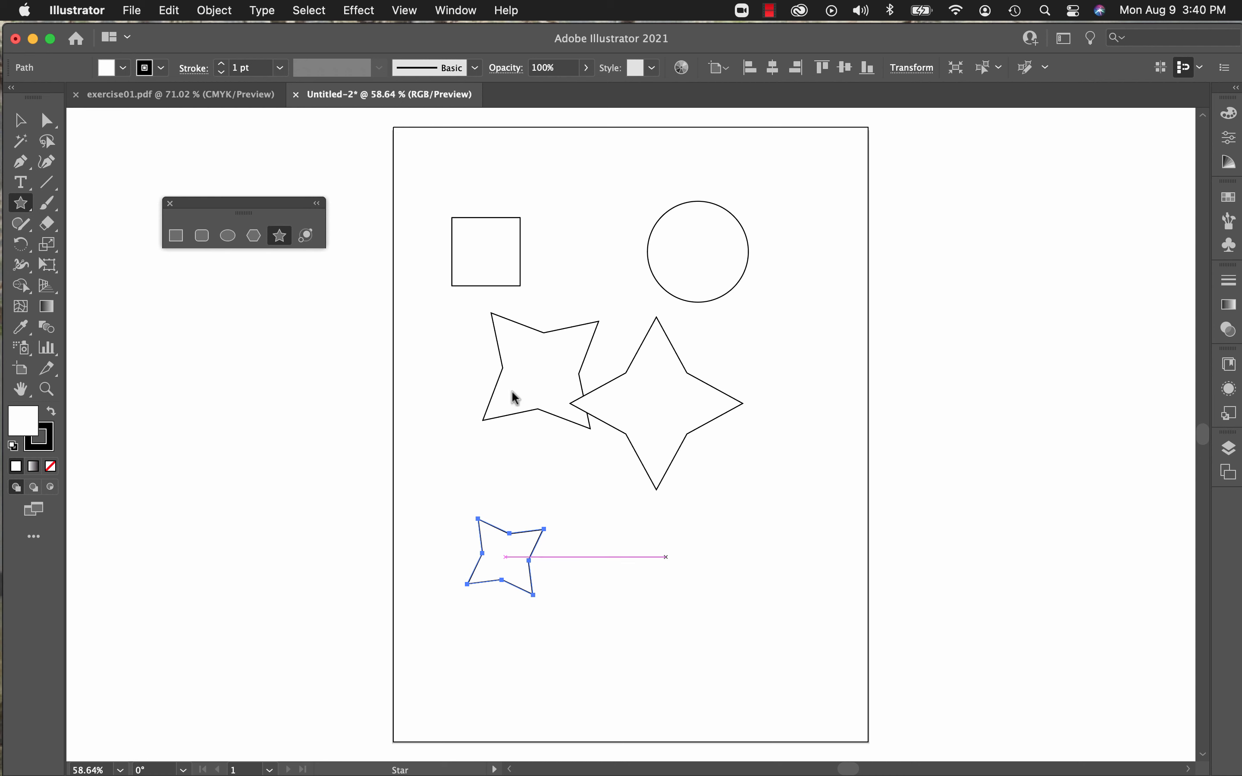
Step: Draw a rounded square outward from its centre, about 1.39 in wide with 0.17 in corners, near the bottom of the artboard
{"action": "left_click", "coordinate": [196, 236]}
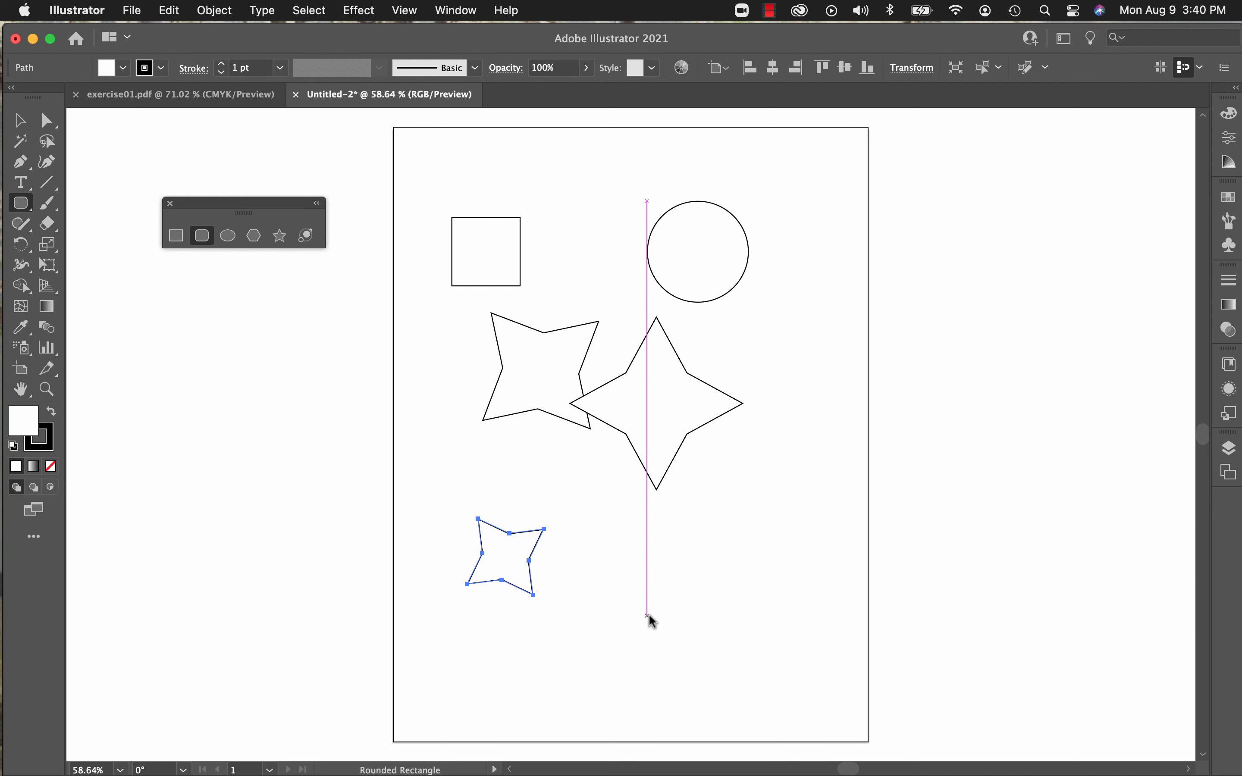
{"action": "left_click_drag", "start_coordinate": [648, 614], "coordinate": [688, 652]}
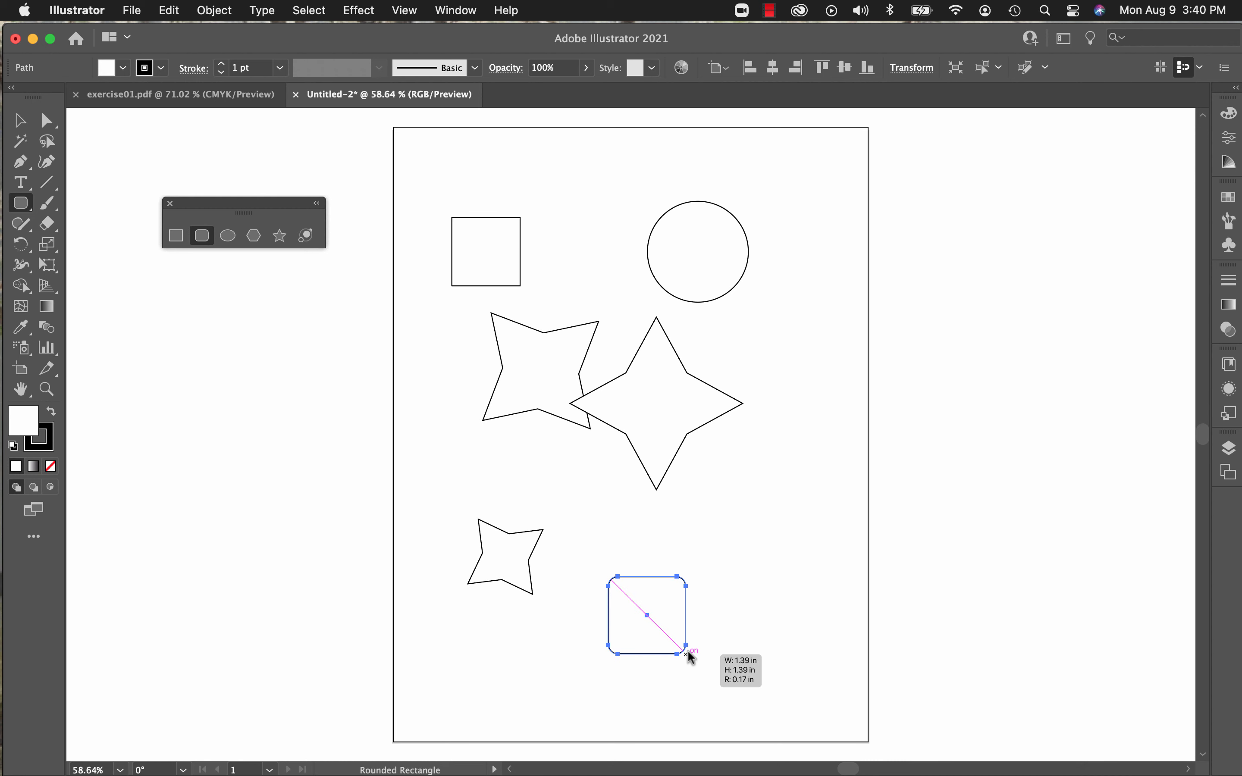
{"action": "left_click_drag", "start_coordinate": [688, 653], "coordinate": [688, 653]}
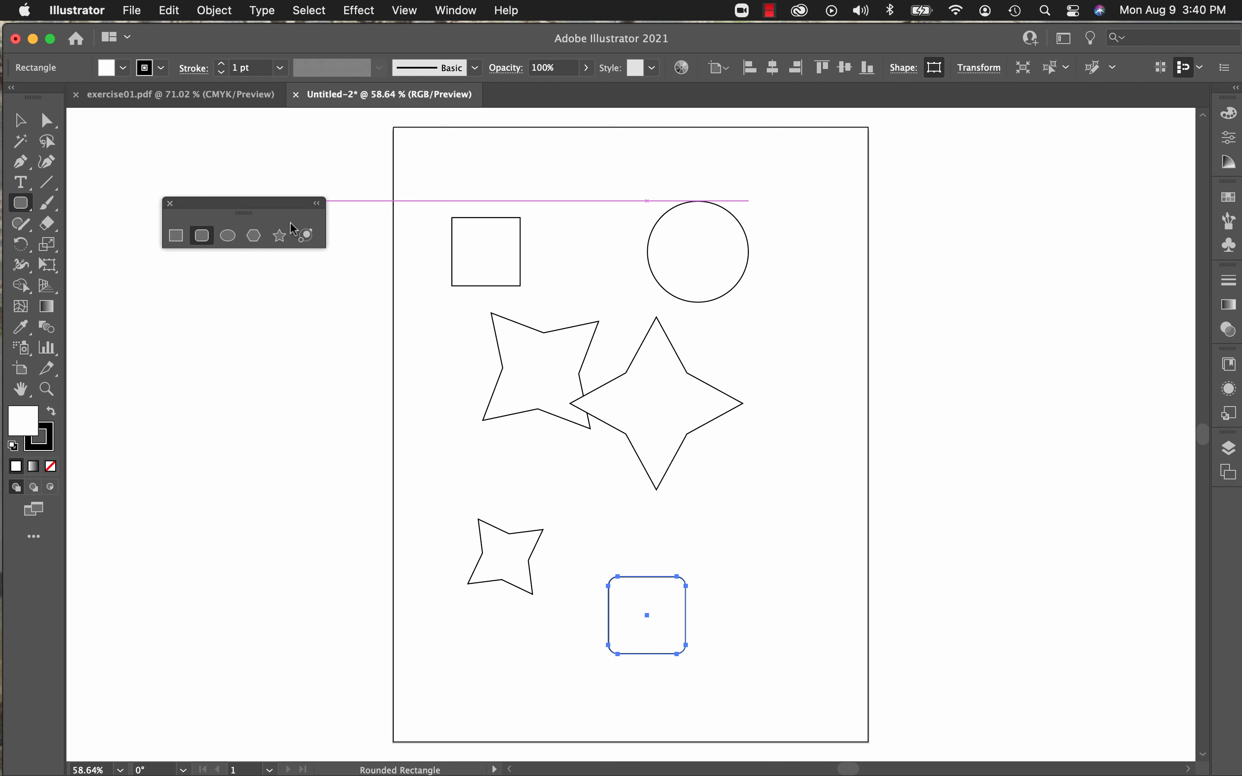
Step: Draw a large tilted five-pointed star near the artboard's right edge, overlapping the upright four-pointed star
{"action": "left_click", "coordinate": [279, 235]}
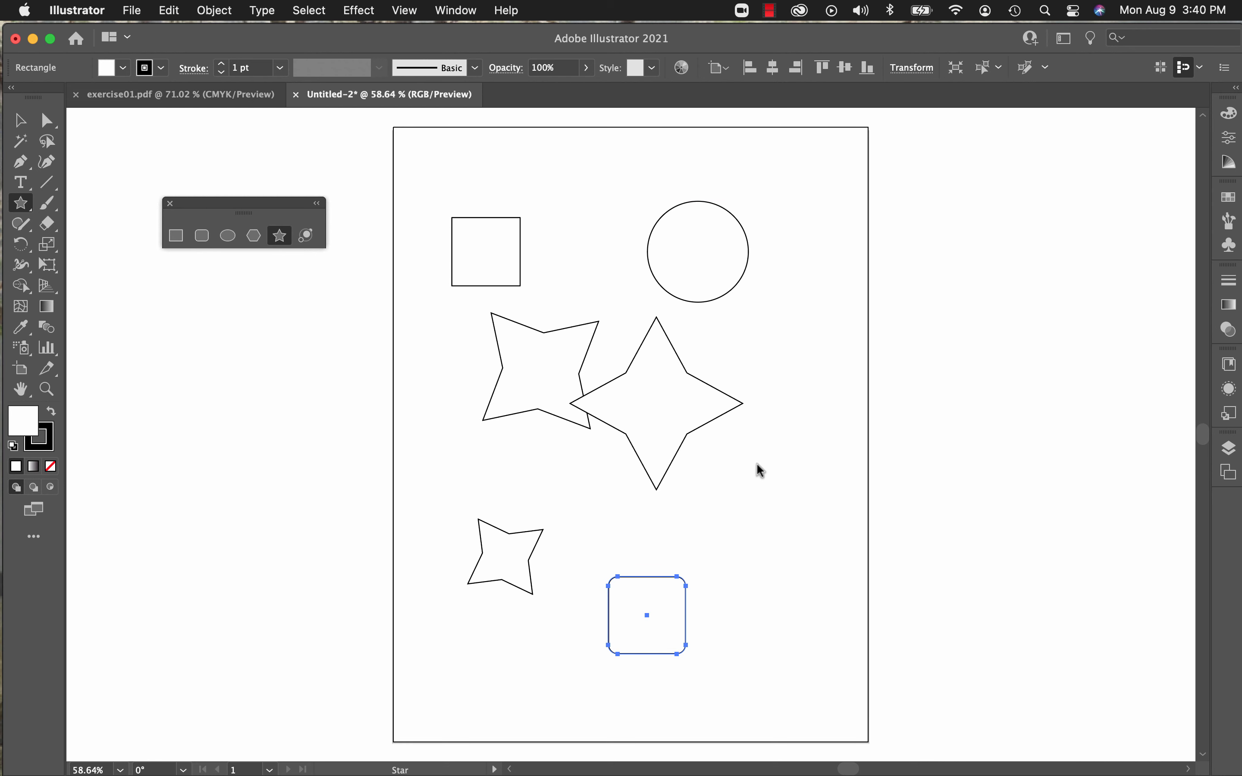
{"action": "left_click_drag", "start_coordinate": [748, 464], "coordinate": [781, 499]}
{"action": "key", "text": "Up"}
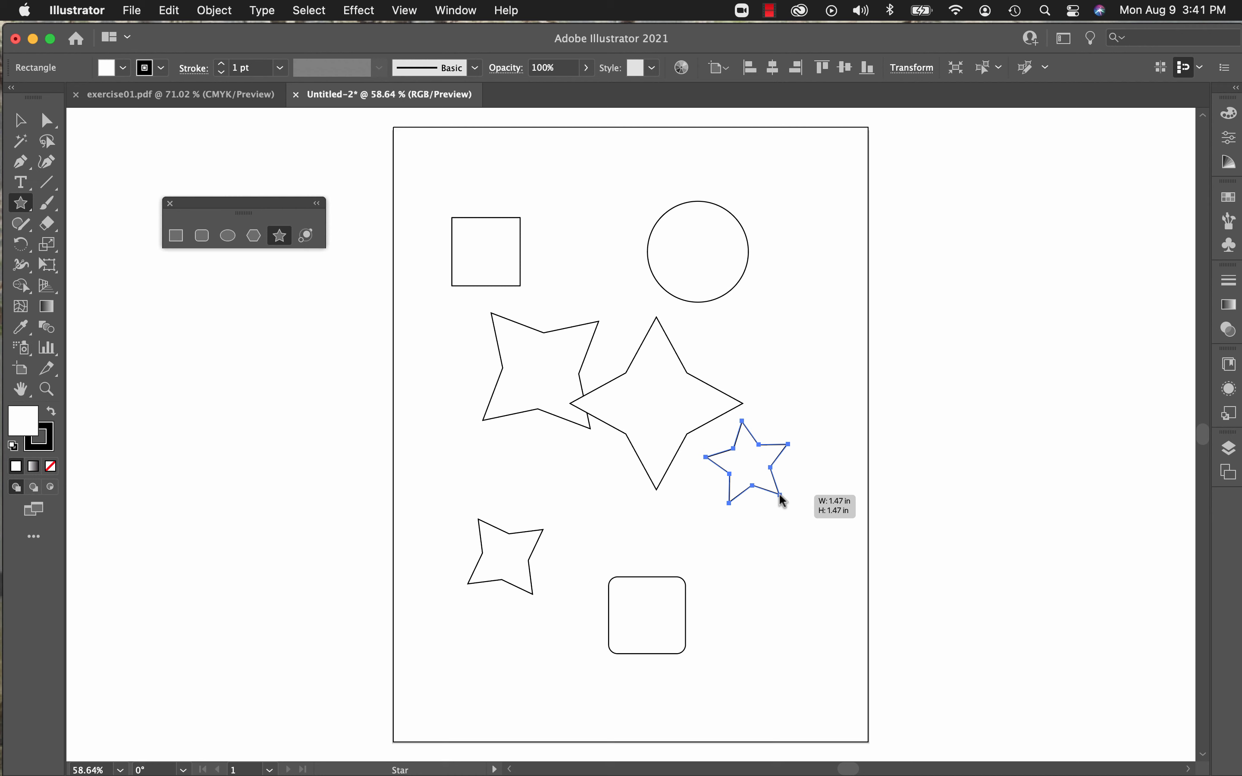
{"action": "left_click_drag", "start_coordinate": [781, 499], "coordinate": [805, 555]}
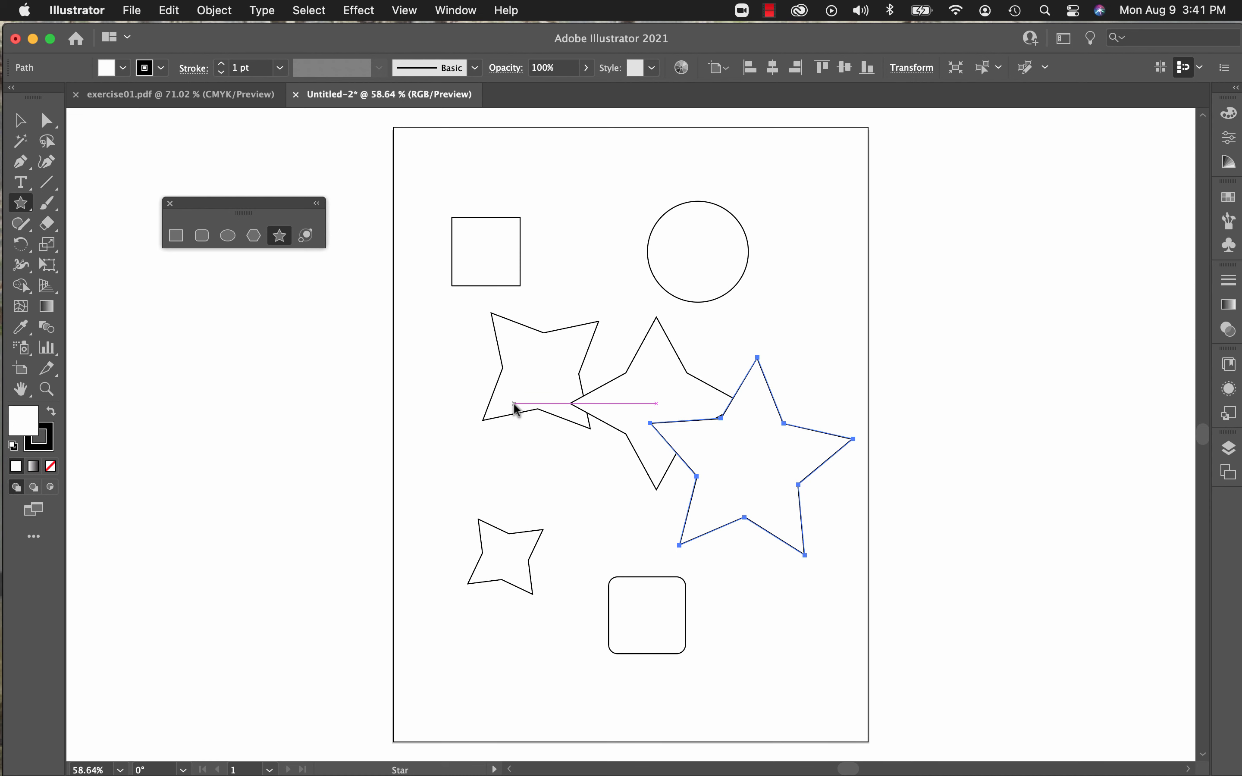
Step: Create a six-pointed star with Radius 1 of 2 in and Radius 2 of 3 in, centred near the artboard's left edge
{"action": "left_click", "coordinate": [451, 452]}
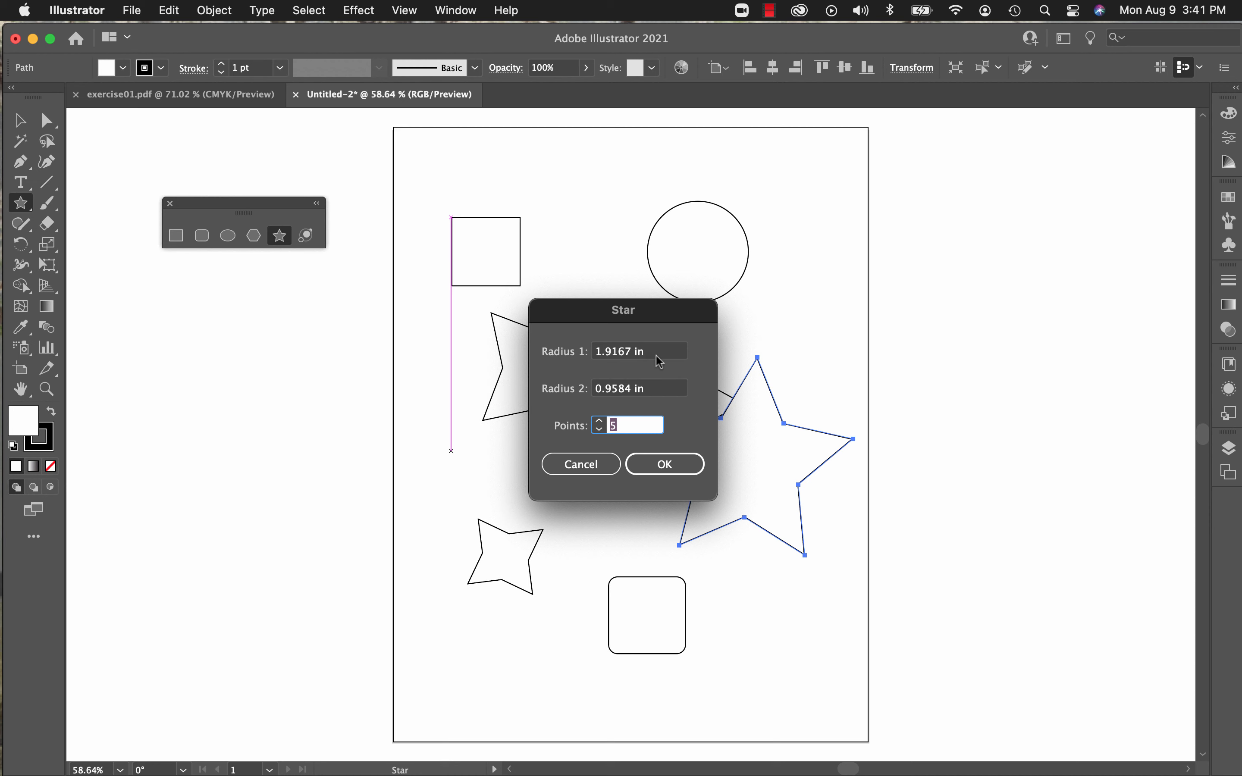
{"action": "left_click_drag", "start_coordinate": [656, 352], "coordinate": [589, 354]}
{"action": "type", "text": "2"}
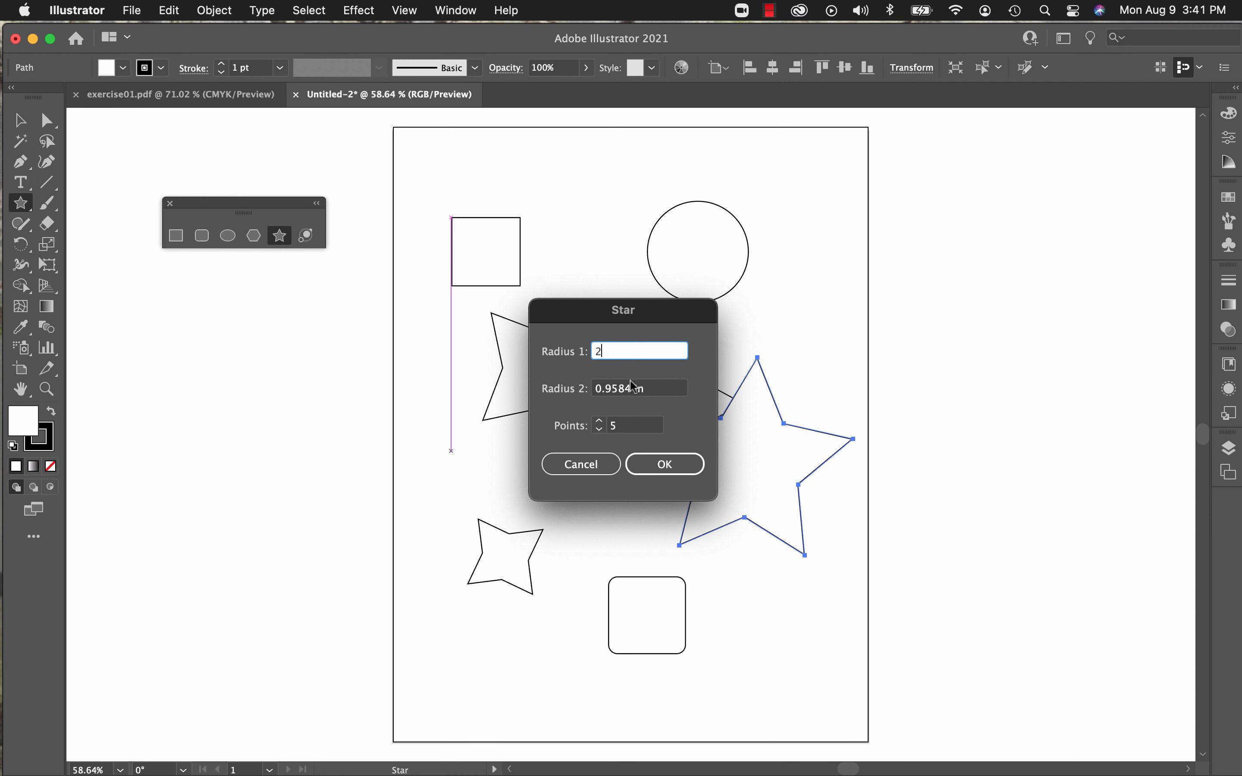
{"action": "left_click_drag", "start_coordinate": [663, 389], "coordinate": [587, 404]}
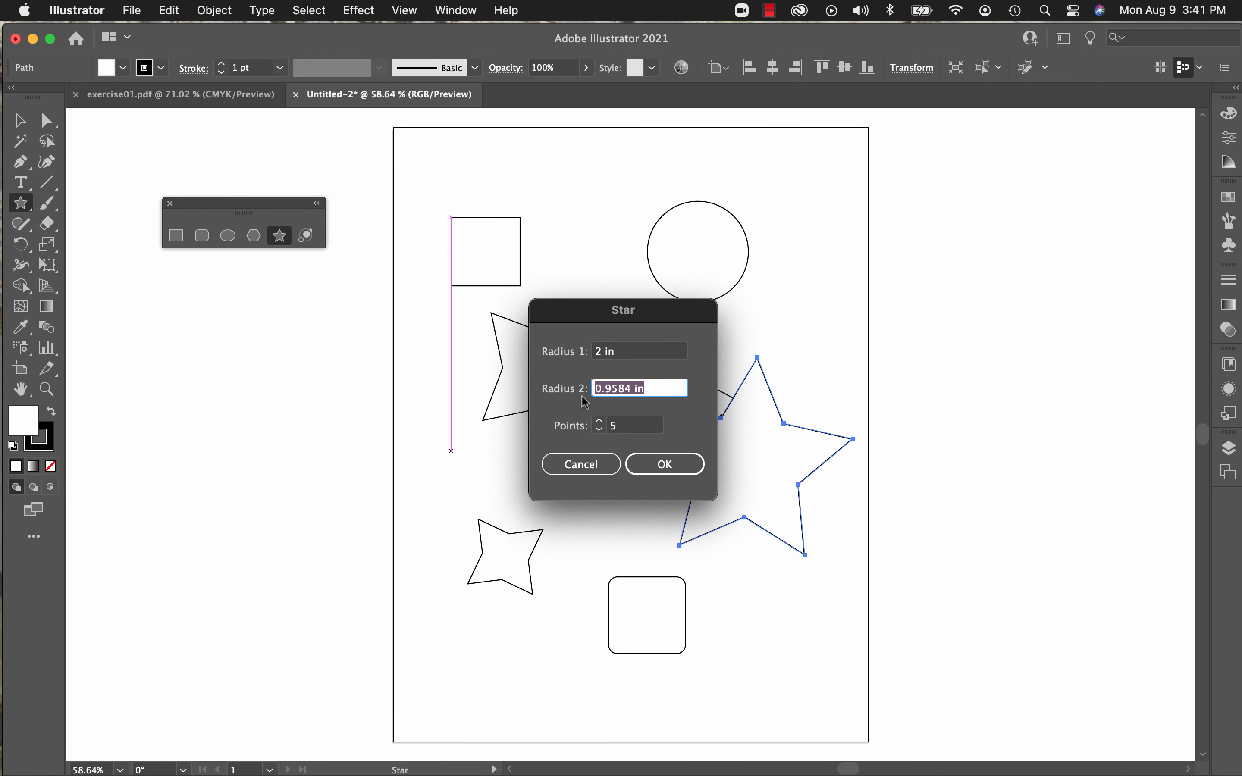
{"action": "type", "text": "3"}
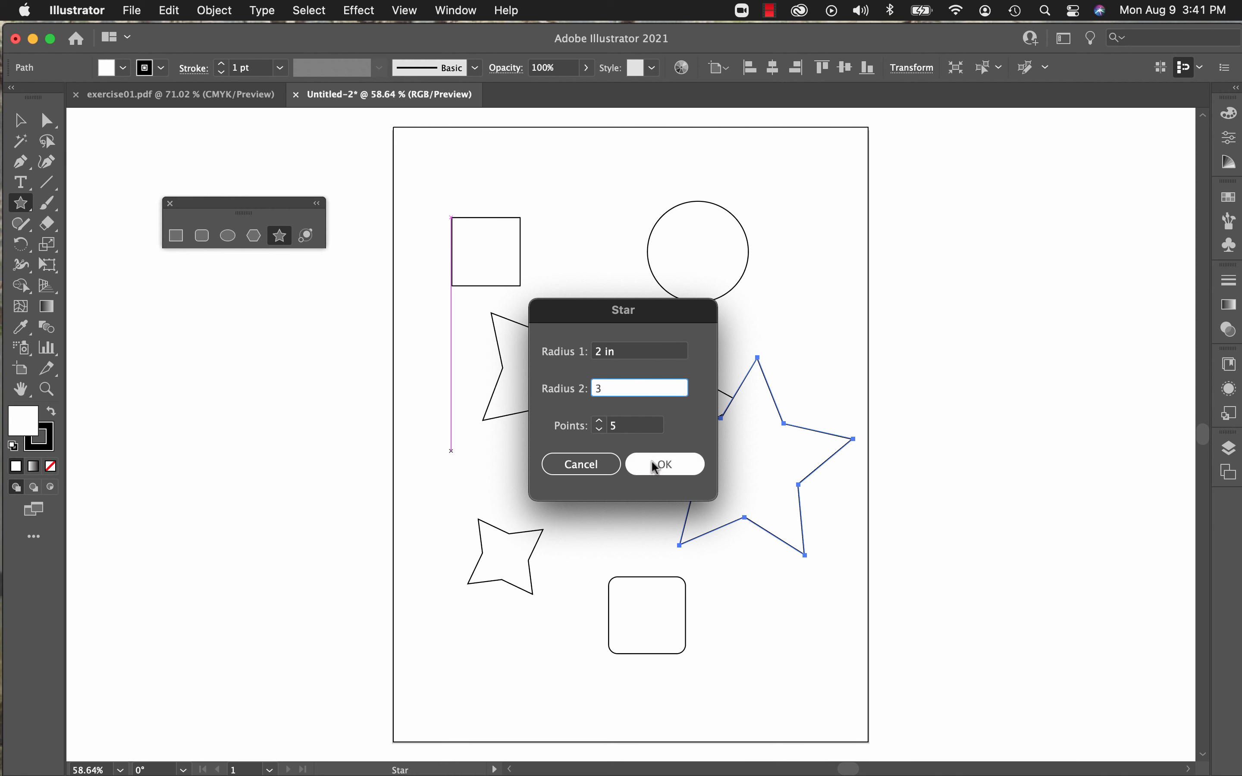
{"action": "key", "text": "Tab"}
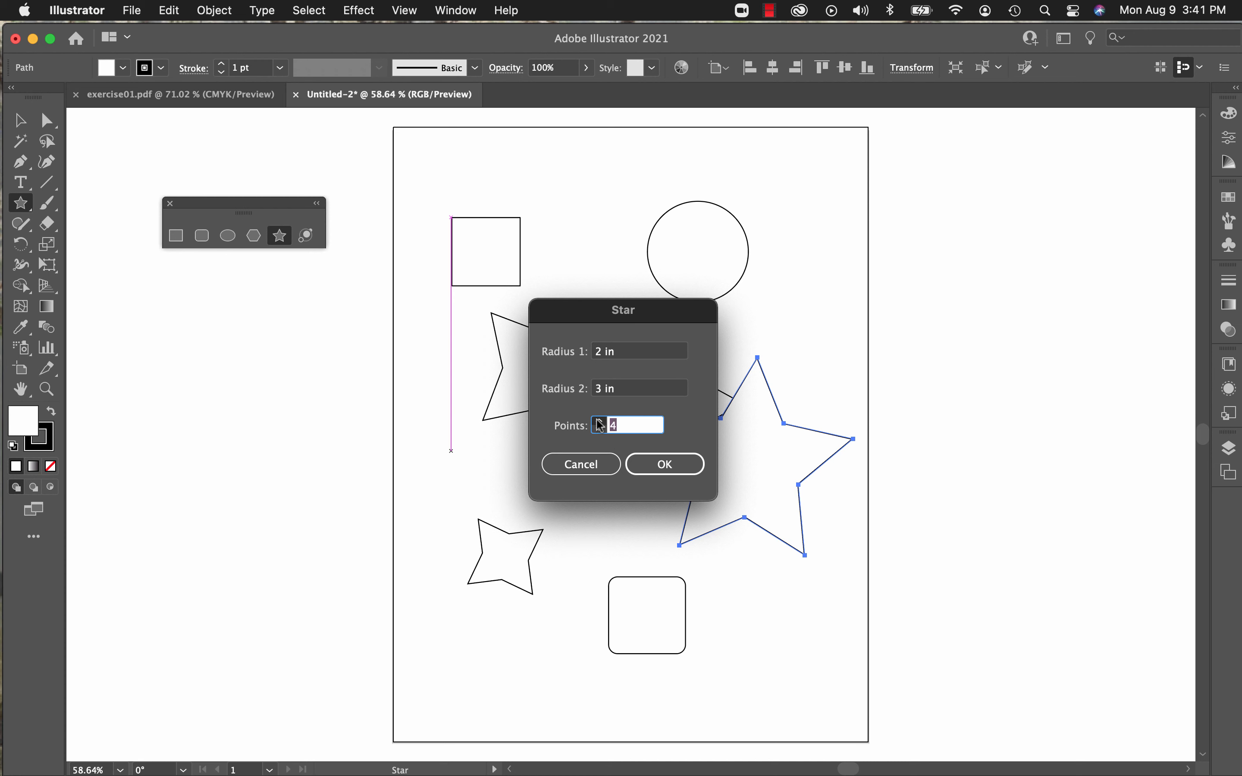
{"action": "left_click", "coordinate": [599, 420]}
{"action": "left_click", "coordinate": [663, 464]}
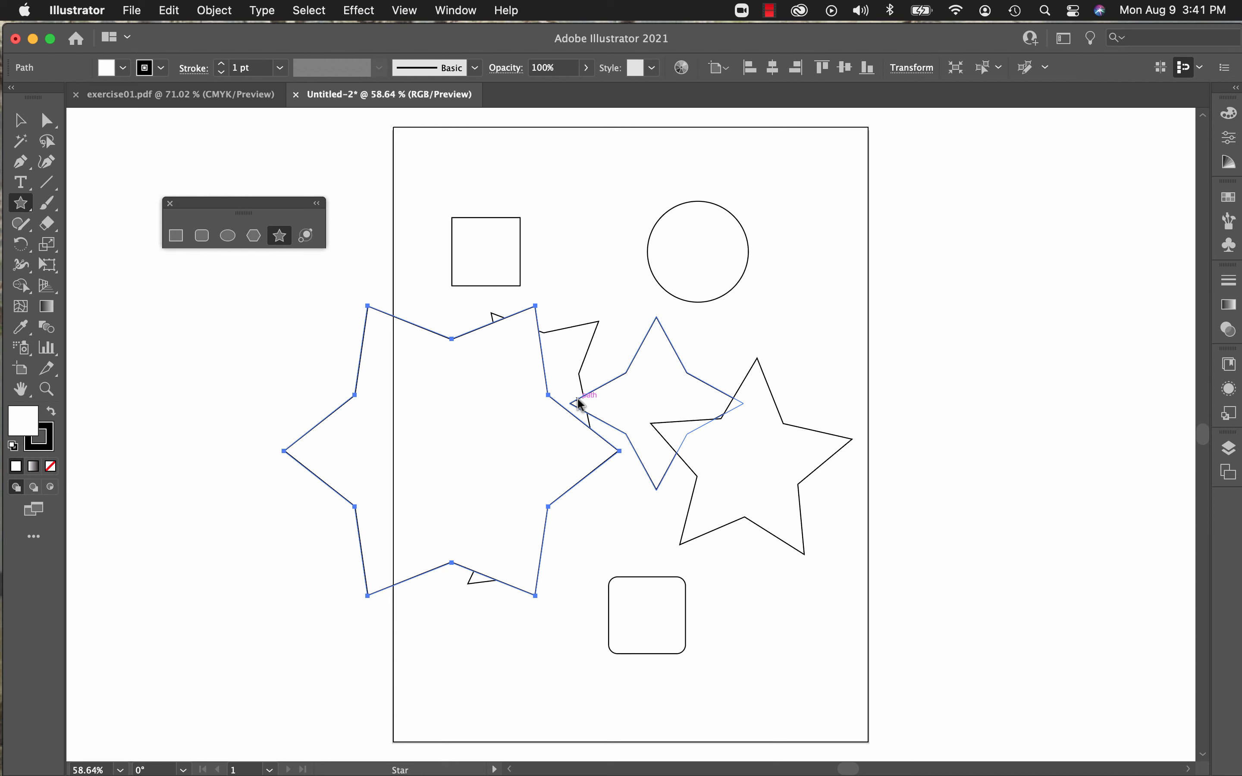
Step: Draw a wide ellipse outward from its centre near the top of the artboard, between the square and the circle
{"action": "left_click", "coordinate": [228, 237]}
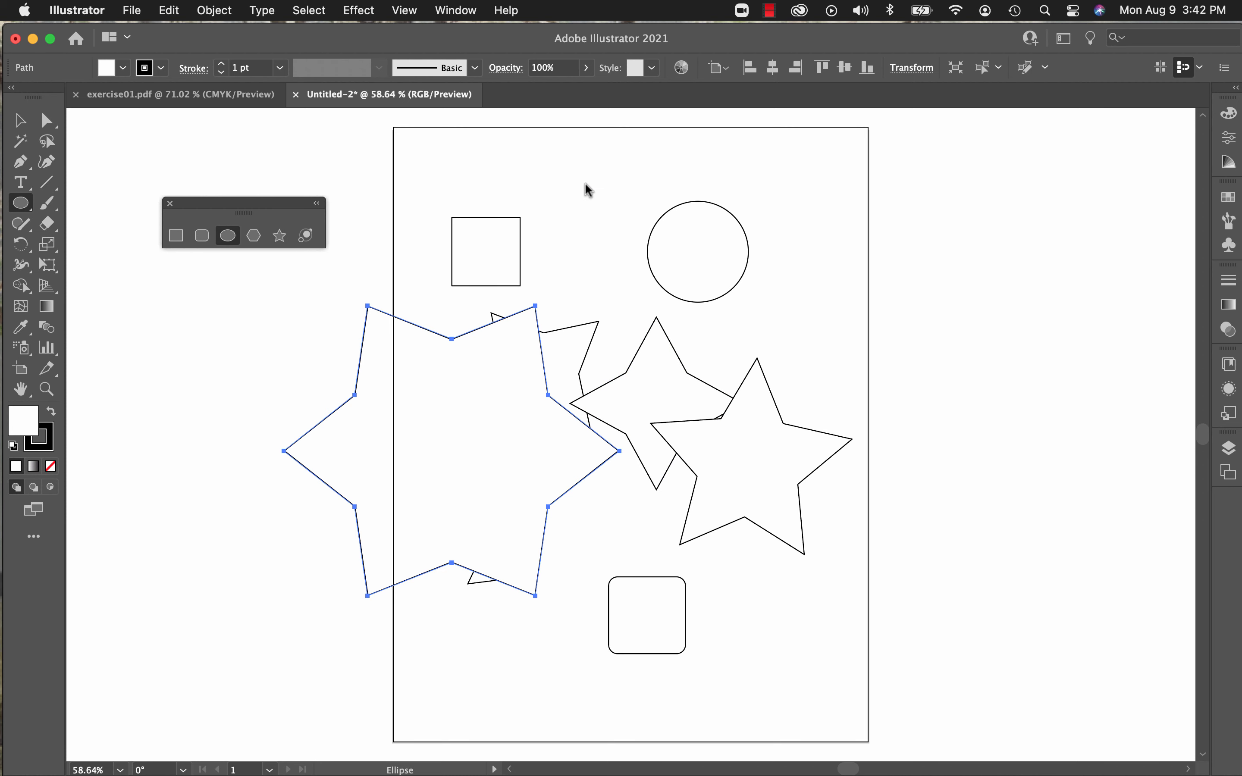
{"action": "left_click_drag", "start_coordinate": [586, 185], "coordinate": [663, 235]}
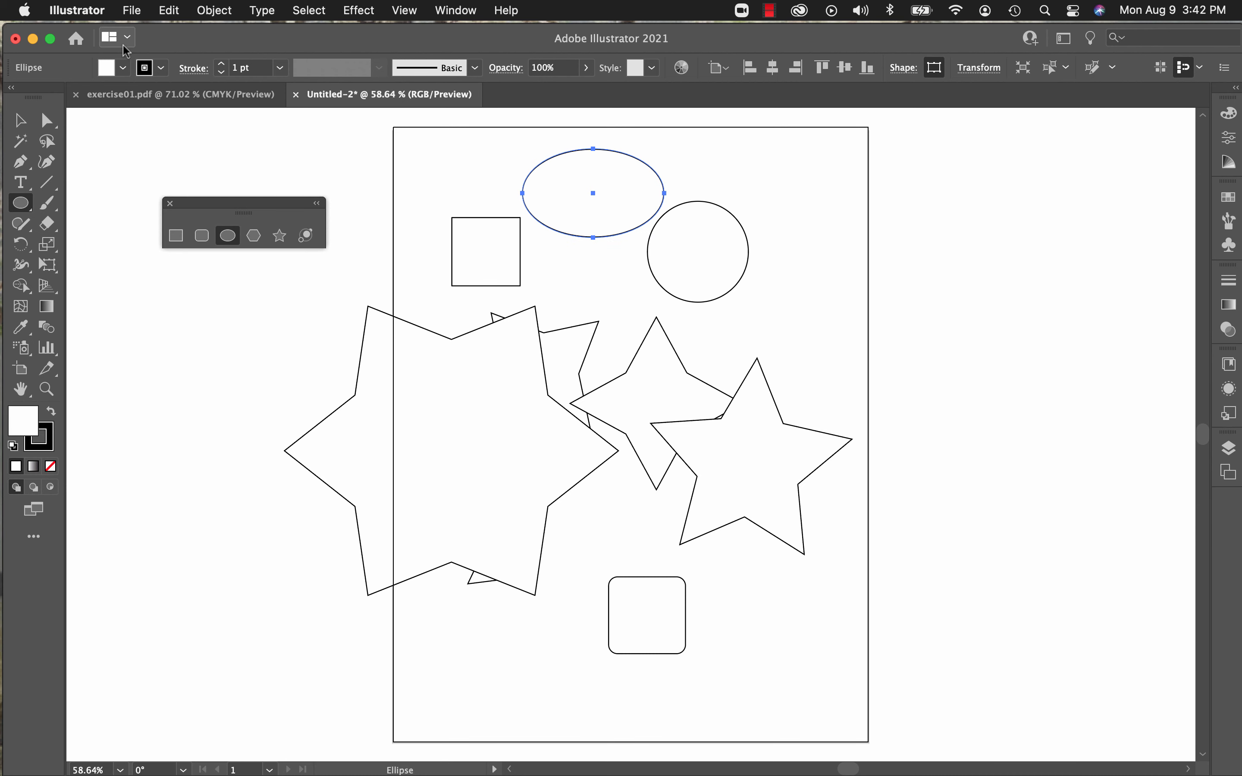
{"action": "left_click", "coordinate": [135, 12]}
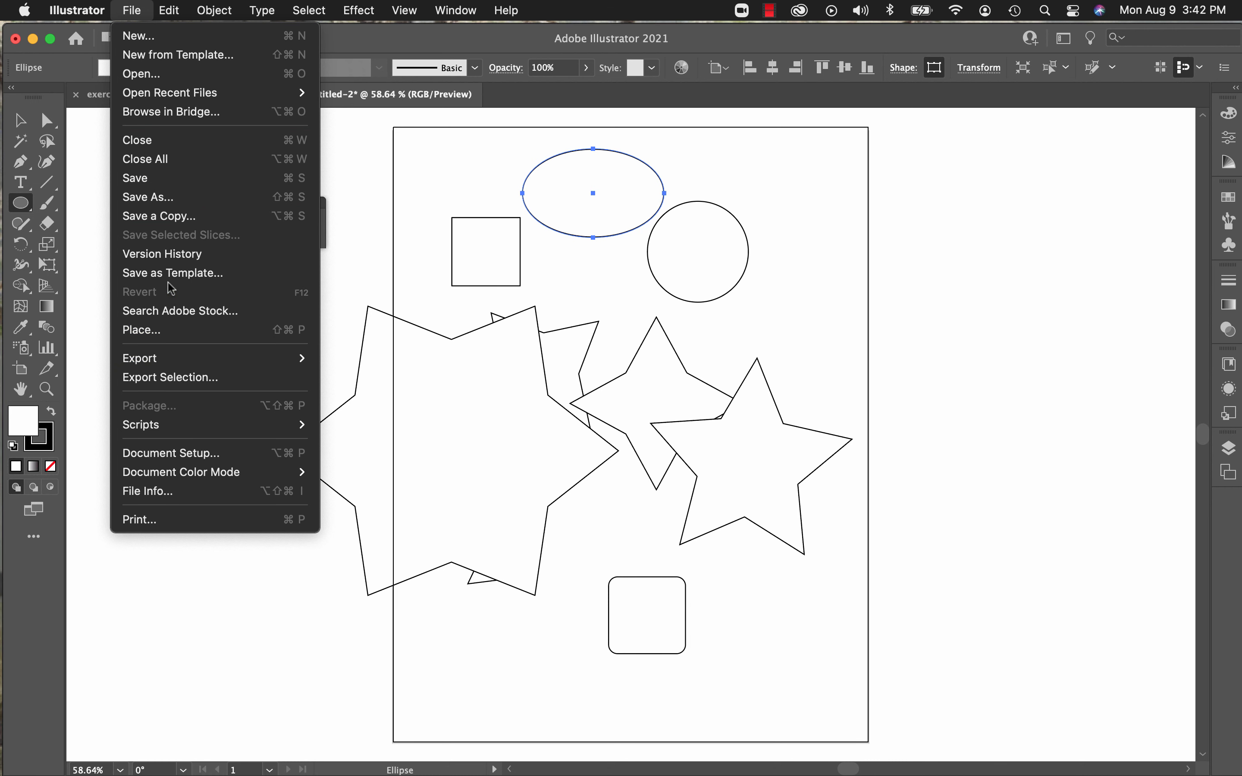
{"action": "left_click", "coordinate": [146, 40]}
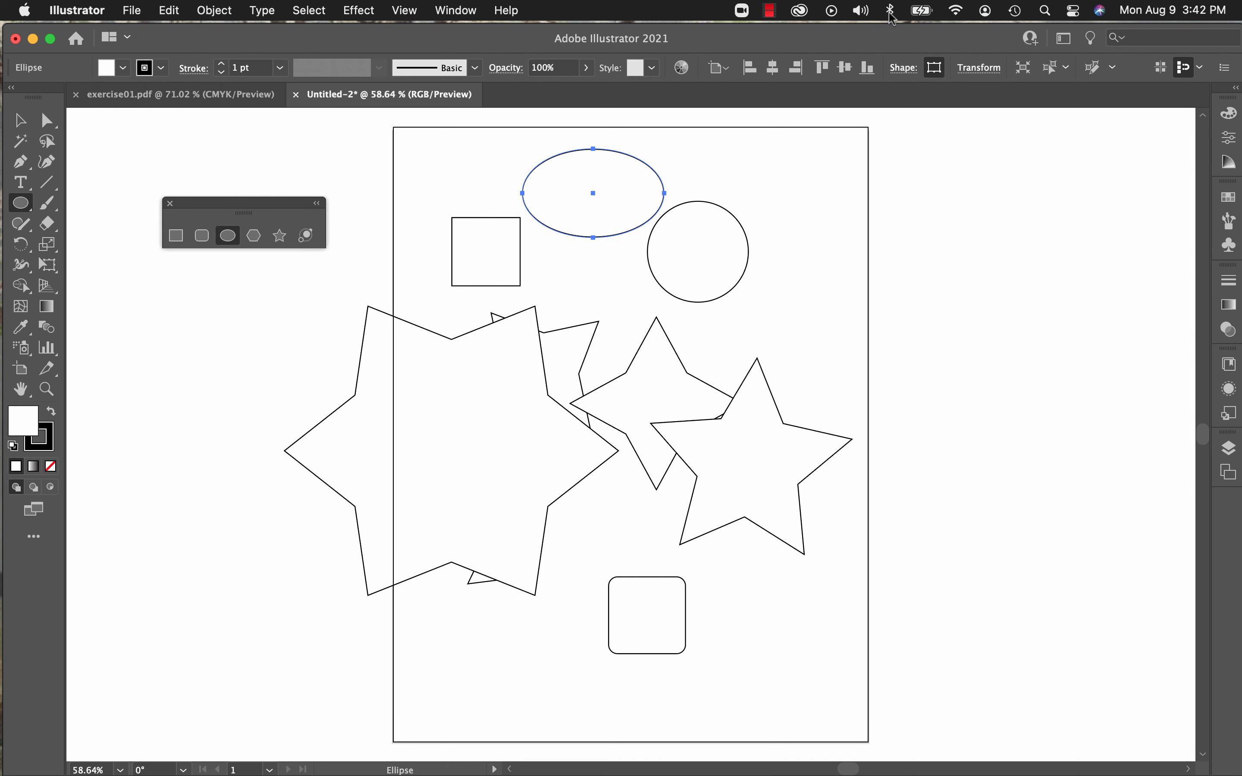
{"action": "left_click", "coordinate": [771, 13]}
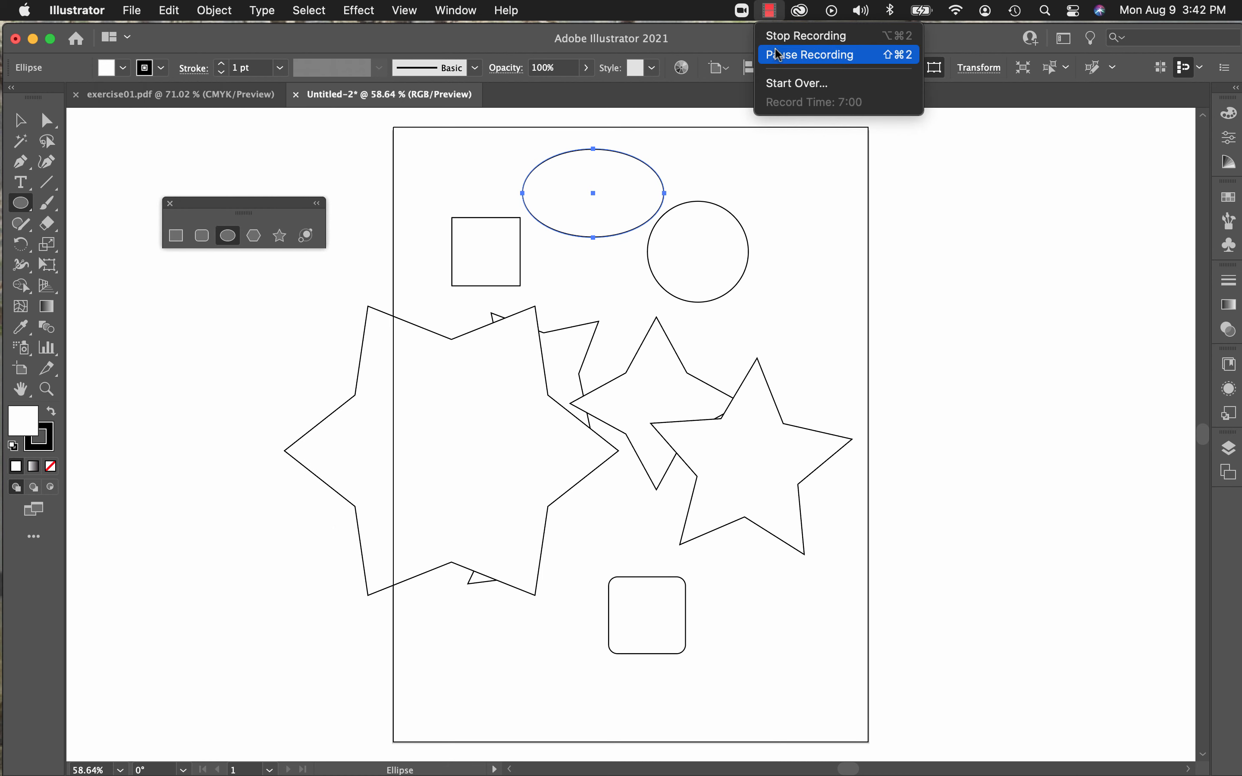
{"action": "left_click", "coordinate": [810, 54]}
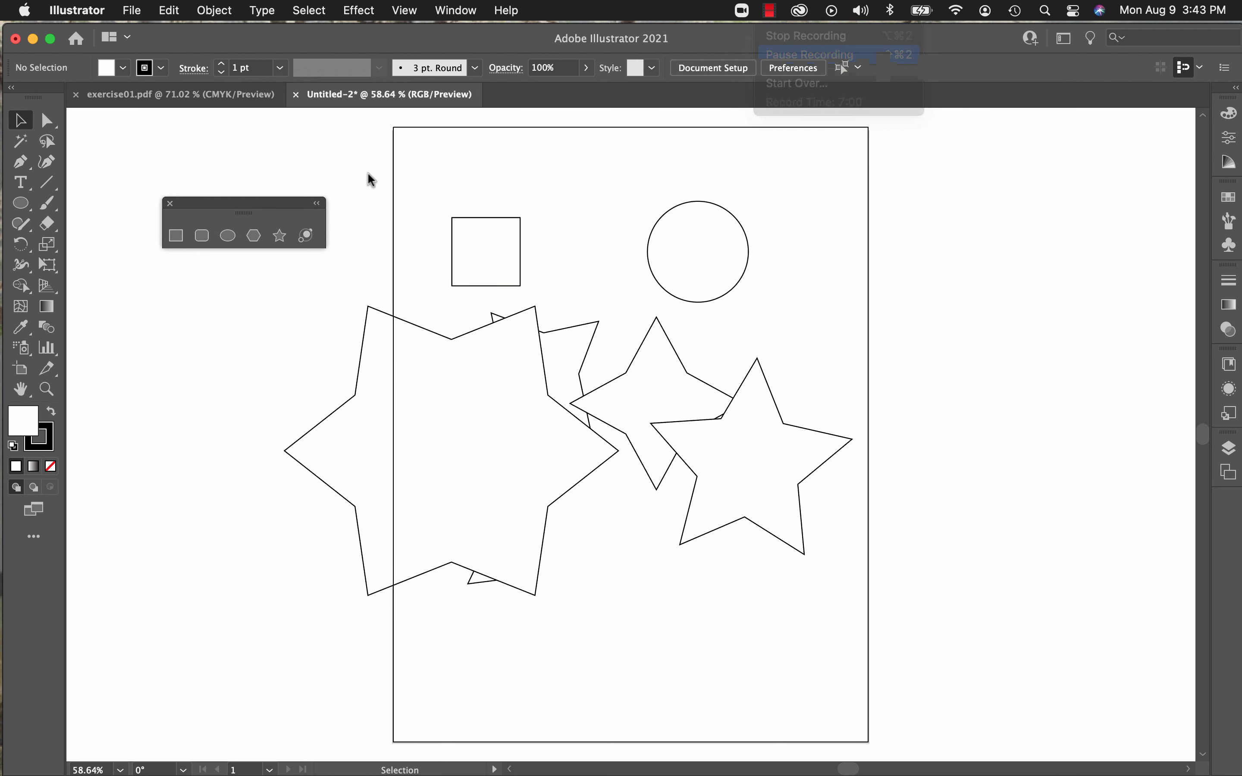
Step: Select all the shapes on the artboard and delete them
{"action": "left_click_drag", "start_coordinate": [431, 206], "coordinate": [821, 627]}
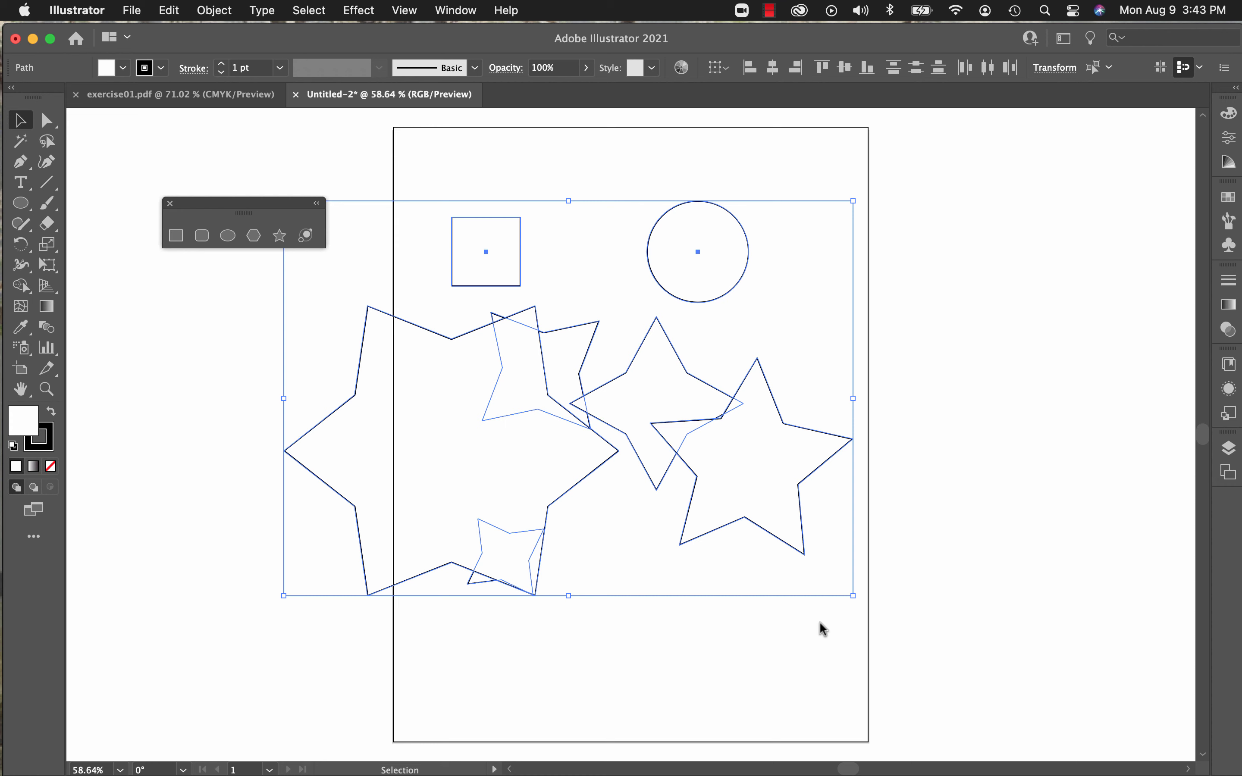
{"action": "key", "text": "Delete"}
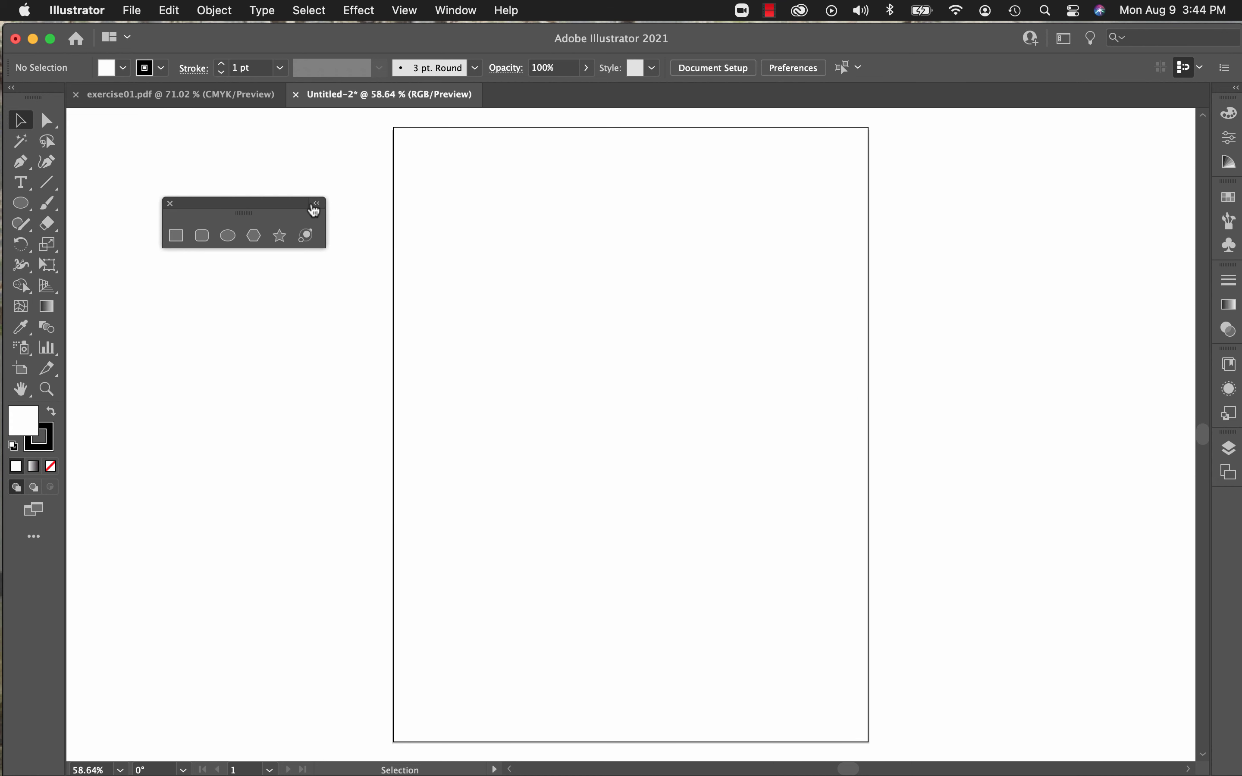
Step: Close the floating set of shape tools, leaving the Ellipse tool active
{"action": "left_click_drag", "start_coordinate": [218, 200], "coordinate": [48, 198]}
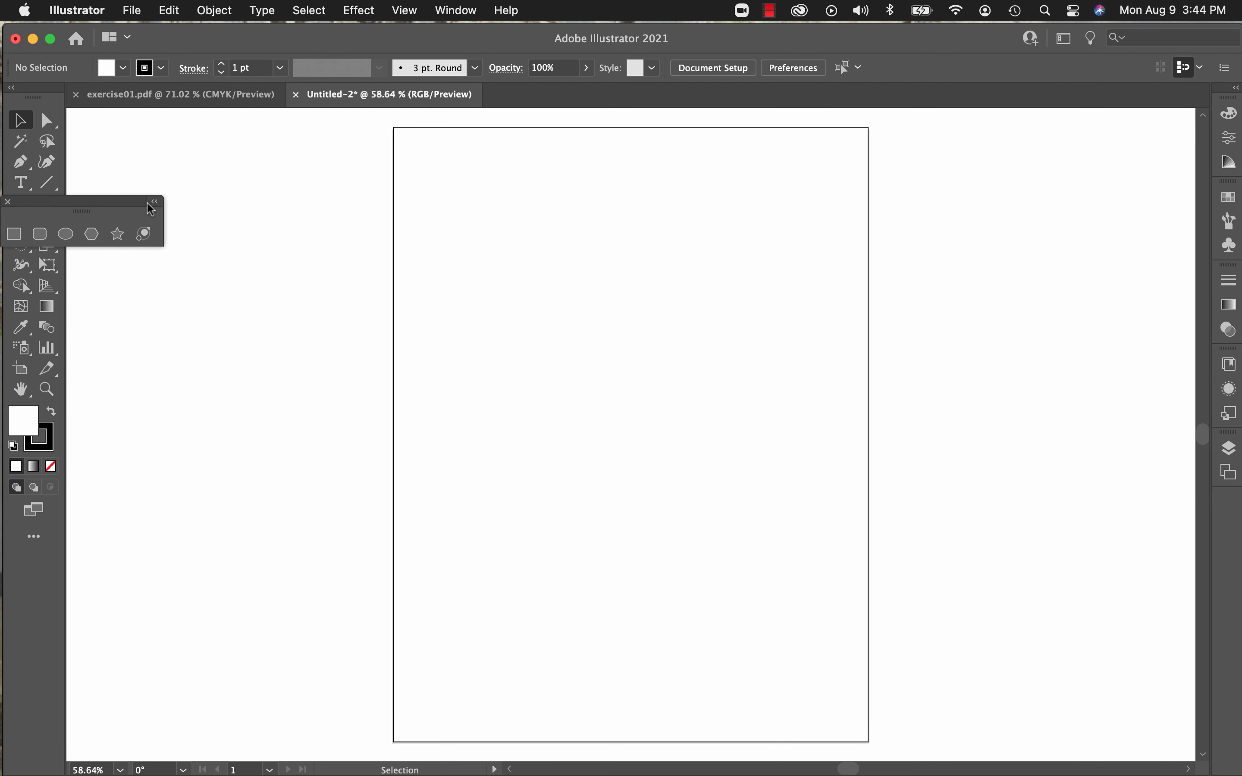
{"action": "left_click_drag", "start_coordinate": [114, 202], "coordinate": [232, 237]}
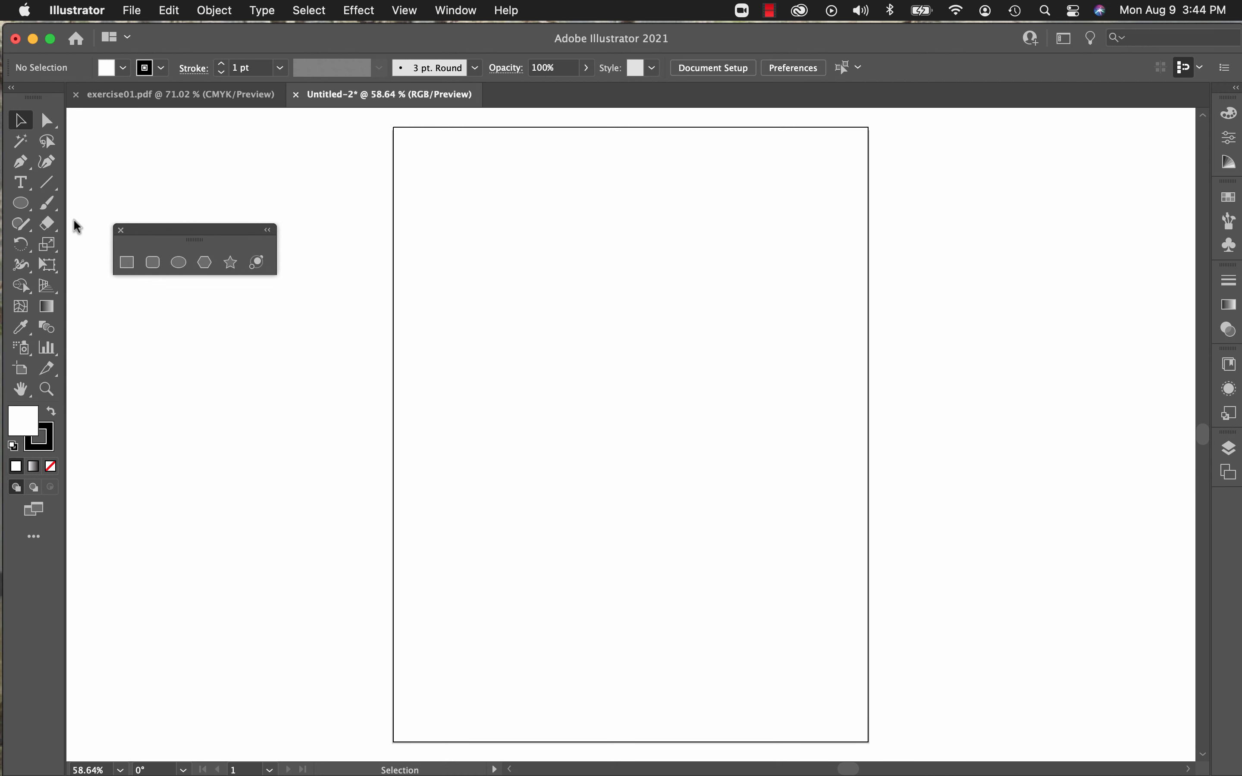
{"action": "left_click", "coordinate": [31, 210]}
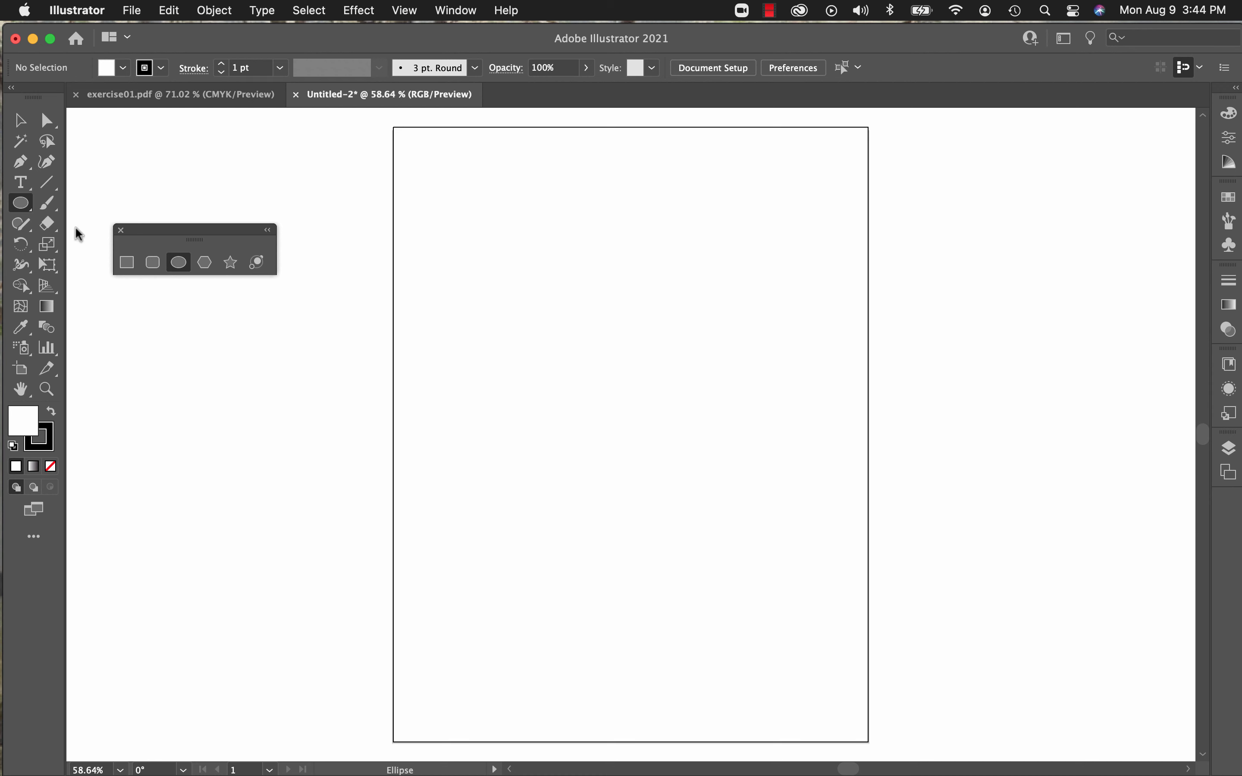
{"action": "left_click", "coordinate": [121, 231]}
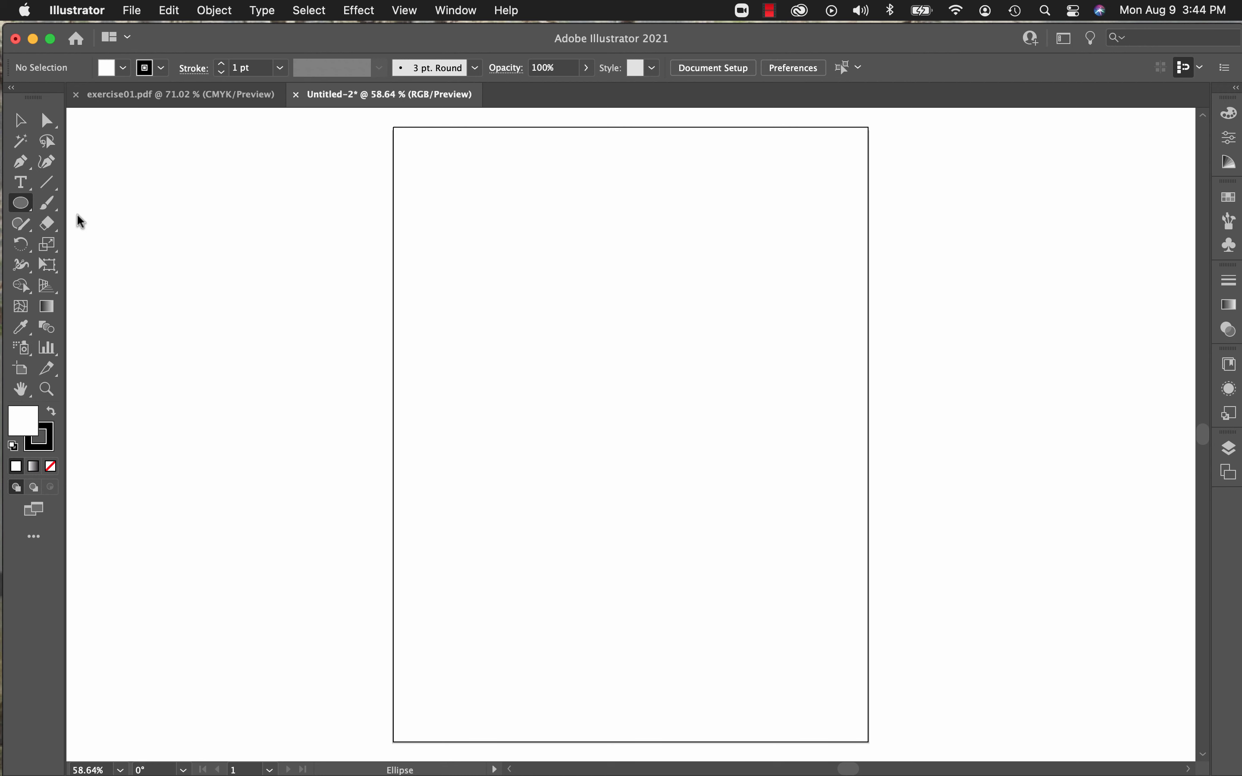
Step: Draw a long diagonal line with the Line Segment tool, sloping down from the artboard's upper-left area
{"action": "left_click", "coordinate": [57, 190]}
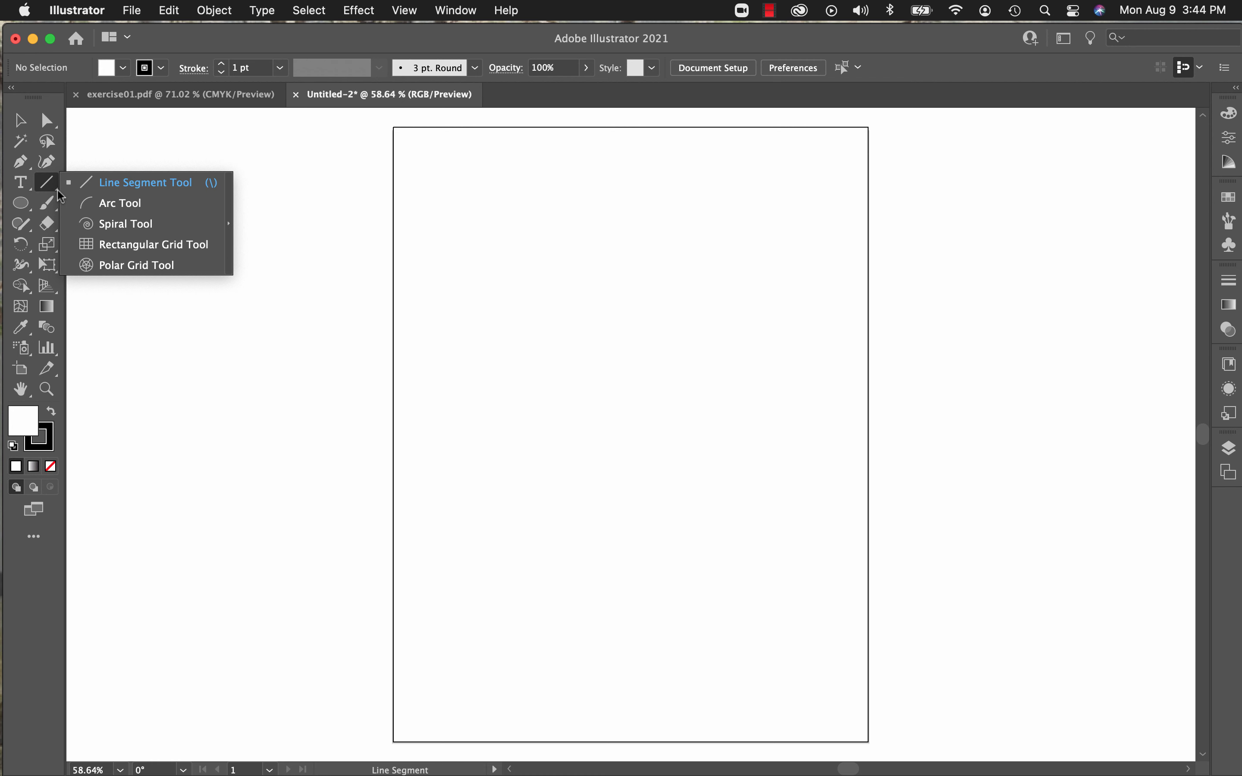
{"action": "left_click", "coordinate": [130, 184]}
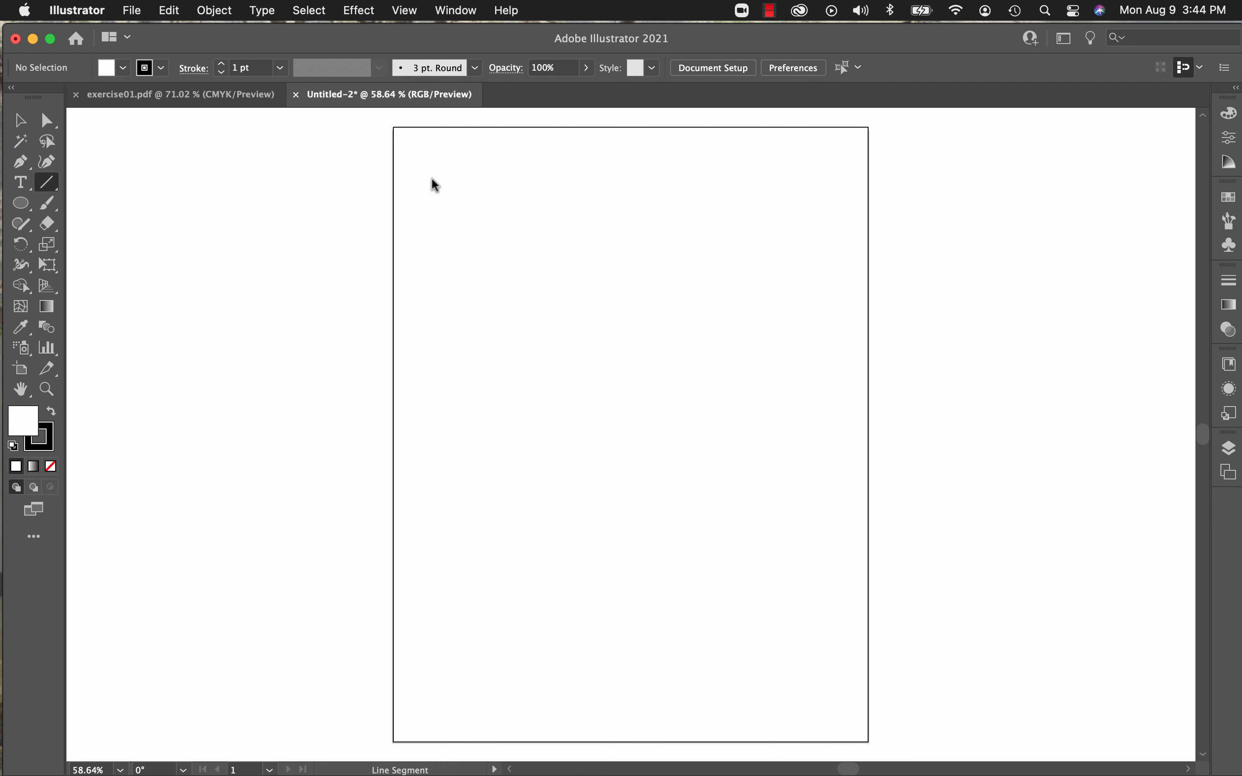
{"action": "left_click_drag", "start_coordinate": [426, 188], "coordinate": [470, 223]}
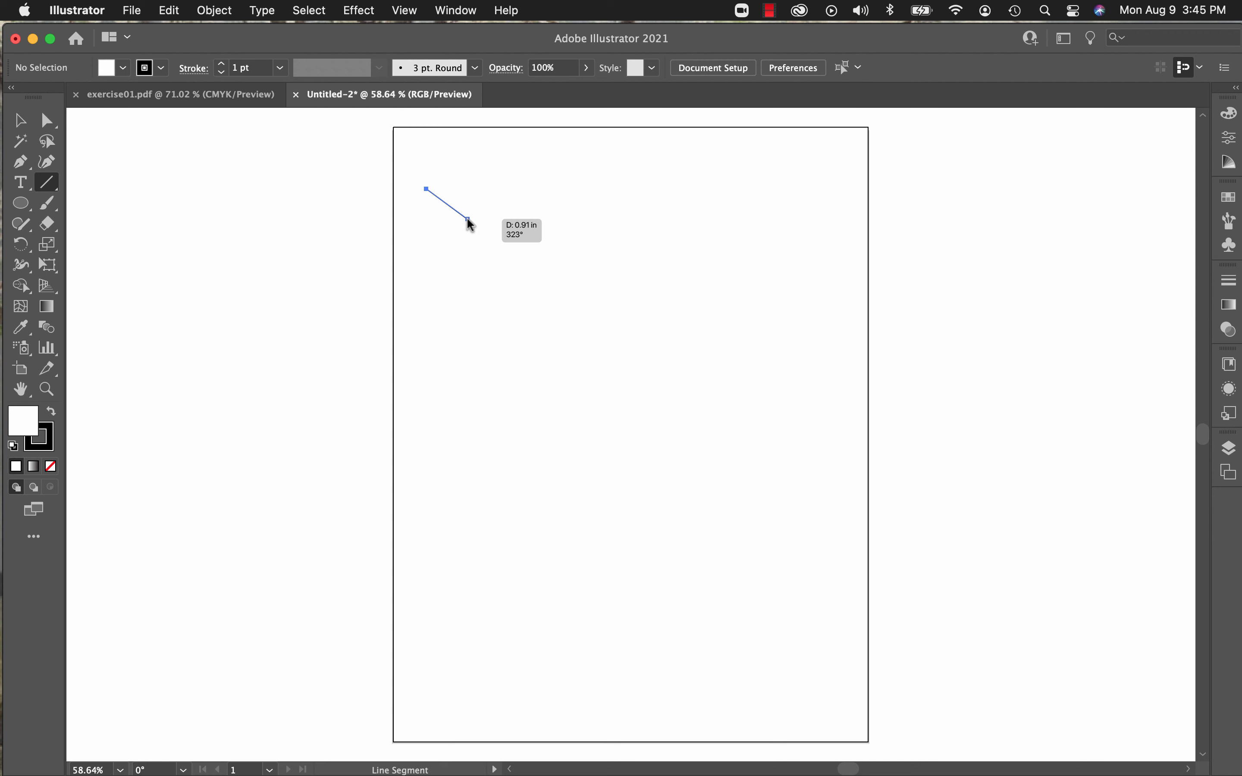
{"action": "left_click_drag", "start_coordinate": [472, 226], "coordinate": [540, 308]}
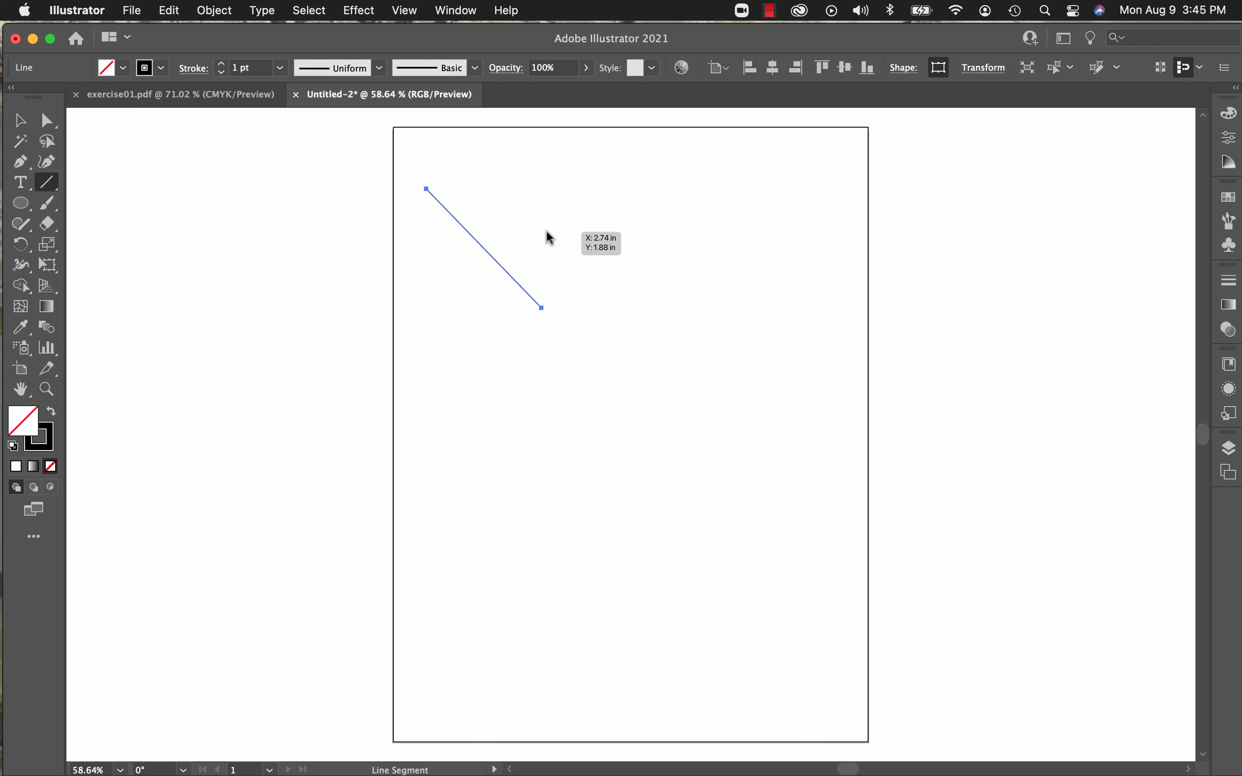
Step: Draw a straight horizontal line, a vertical line, a shorter 45° diagonal and a short horizontal line in the artboard's upper-right area
{"action": "left_click_drag", "start_coordinate": [546, 230], "coordinate": [686, 238]}
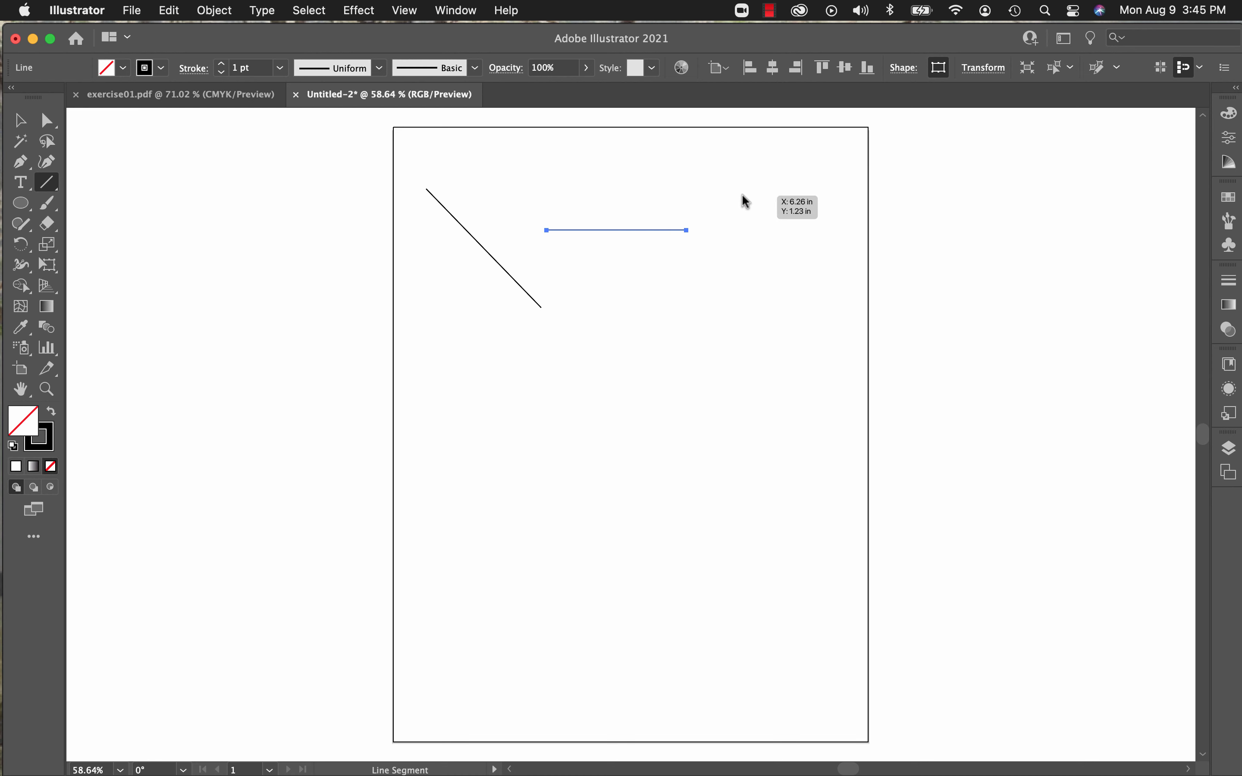
{"action": "left_click_drag", "start_coordinate": [743, 196], "coordinate": [760, 281]}
{"action": "mouse_move", "coordinate": [643, 276]}
{"action": "left_mouse_down"}
{"action": "mouse_move", "coordinate": [726, 343]}
{"action": "mouse_move", "coordinate": [770, 310]}
{"action": "left_mouse_up"}
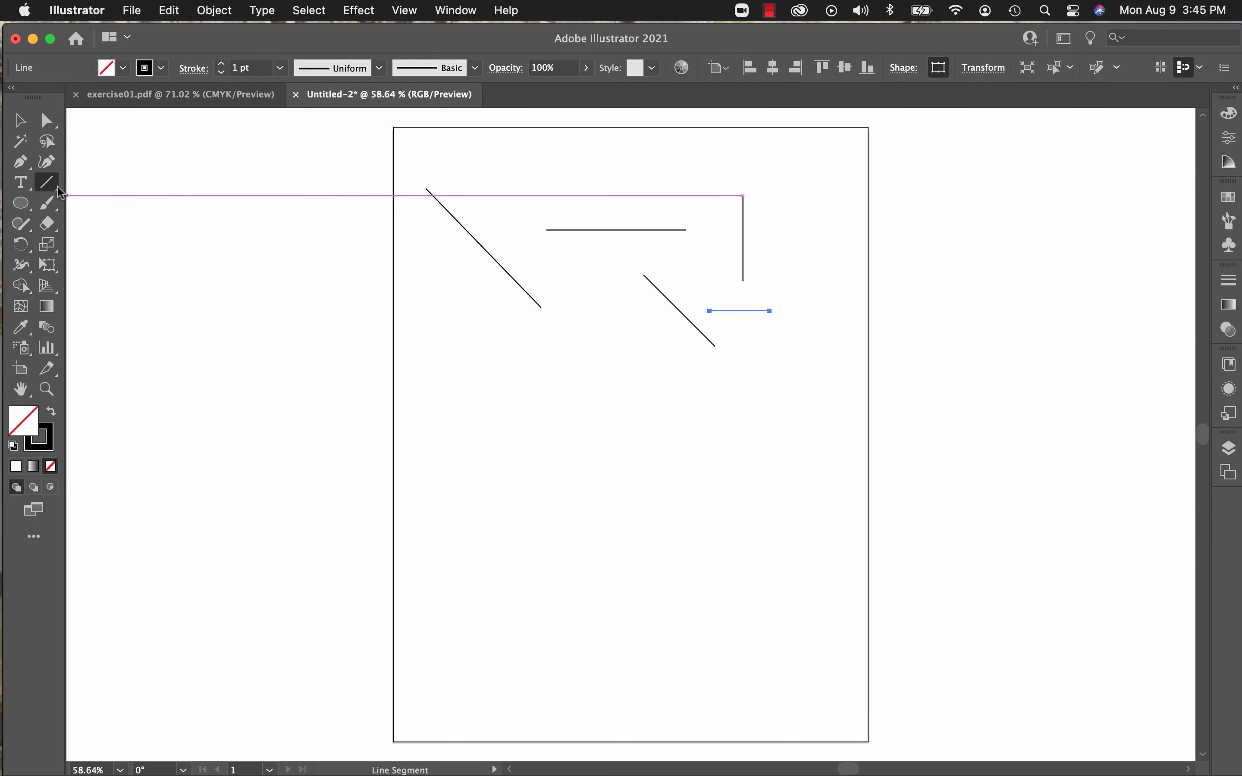
Step: Draw three quarter-circle arcs with the Arc tool in a row across the middle of the artboard
{"action": "left_click_drag", "start_coordinate": [62, 190], "coordinate": [100, 205]}
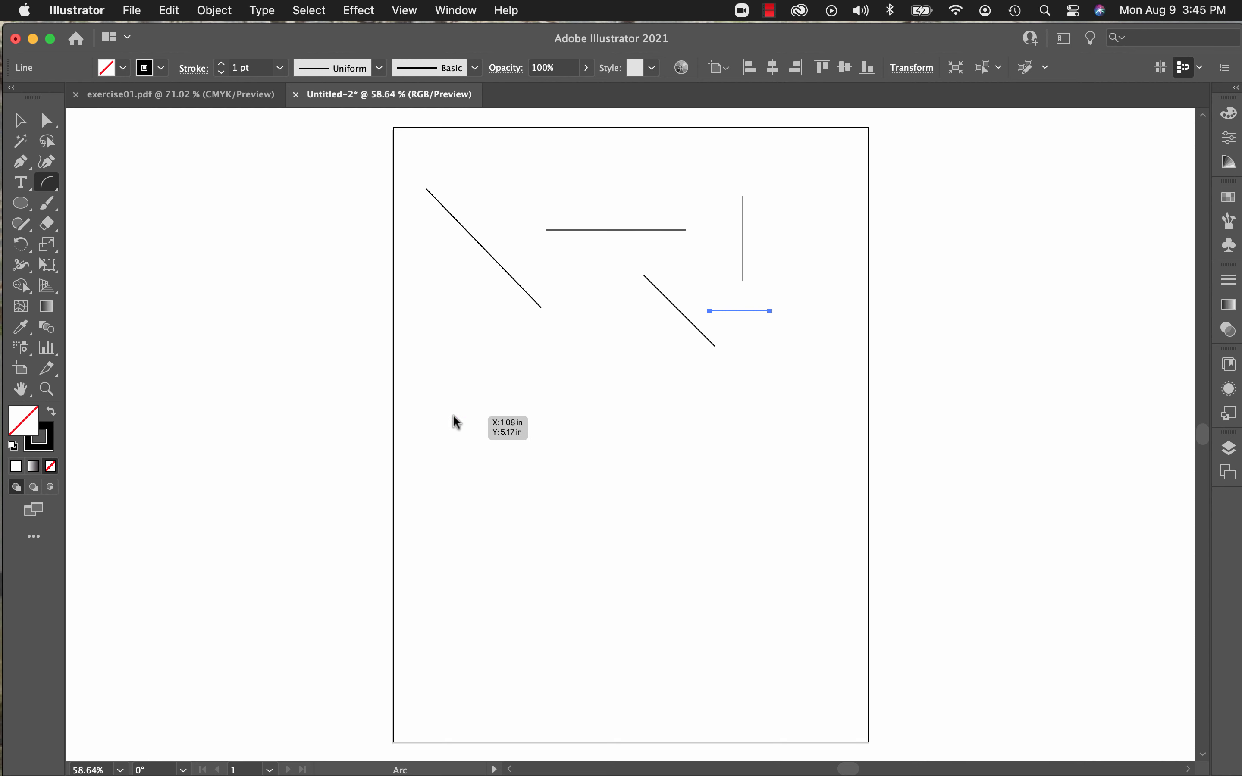
{"action": "left_click_drag", "start_coordinate": [453, 416], "coordinate": [628, 468]}
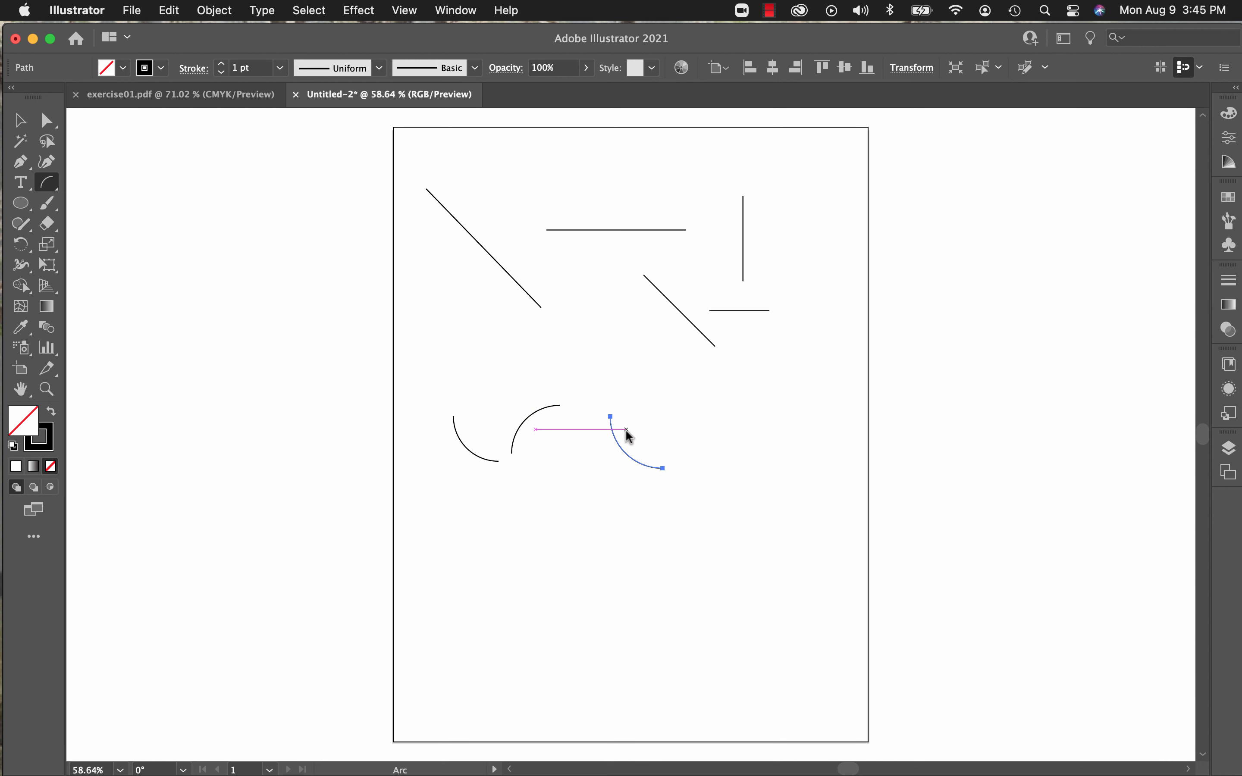
Step: Draw three spirals in a row below the arcs, the first about 1.73 in wide and the others rotated differently
{"action": "left_click", "coordinate": [56, 187]}
{"action": "left_click", "coordinate": [105, 222]}
{"action": "mouse_move", "coordinate": [473, 513]}
{"action": "left_mouse_down"}
{"action": "mouse_move", "coordinate": [510, 556]}
{"action": "mouse_move", "coordinate": [531, 543]}
{"action": "left_mouse_up"}
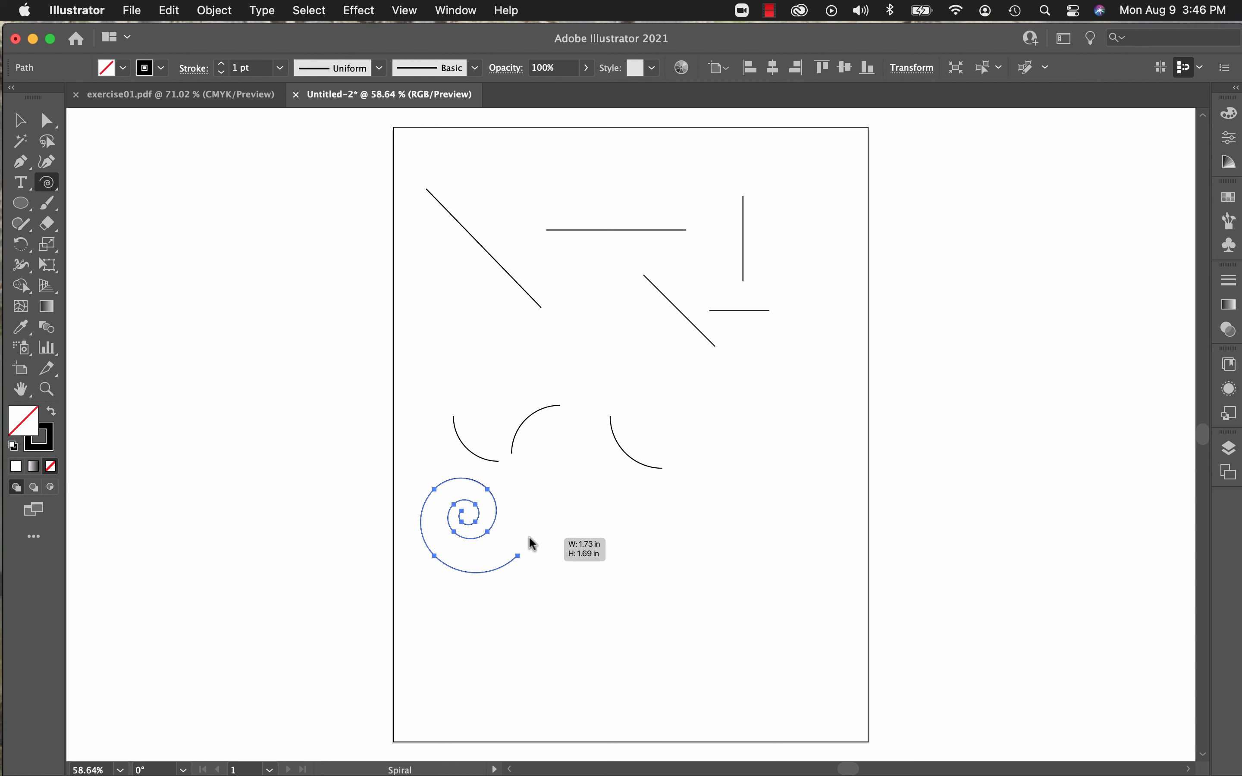
{"action": "left_click_drag", "start_coordinate": [531, 543], "coordinate": [543, 472]}
{"action": "left_click_drag", "start_coordinate": [765, 534], "coordinate": [723, 477]}
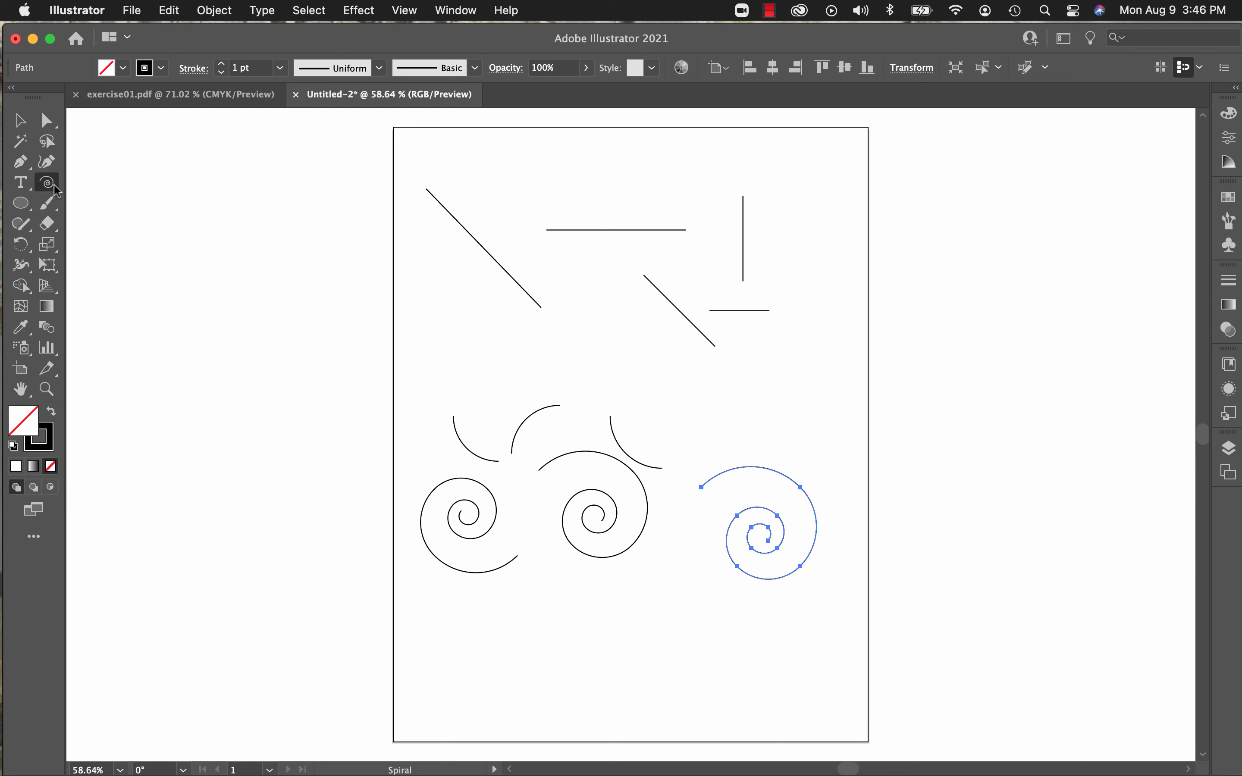
Step: Draw a square rectangular grid in the artboard's lower-left area and a circular polar grid beside it
{"action": "left_click_drag", "start_coordinate": [55, 190], "coordinate": [100, 251]}
{"action": "left_click_drag", "start_coordinate": [422, 617], "coordinate": [517, 693]}
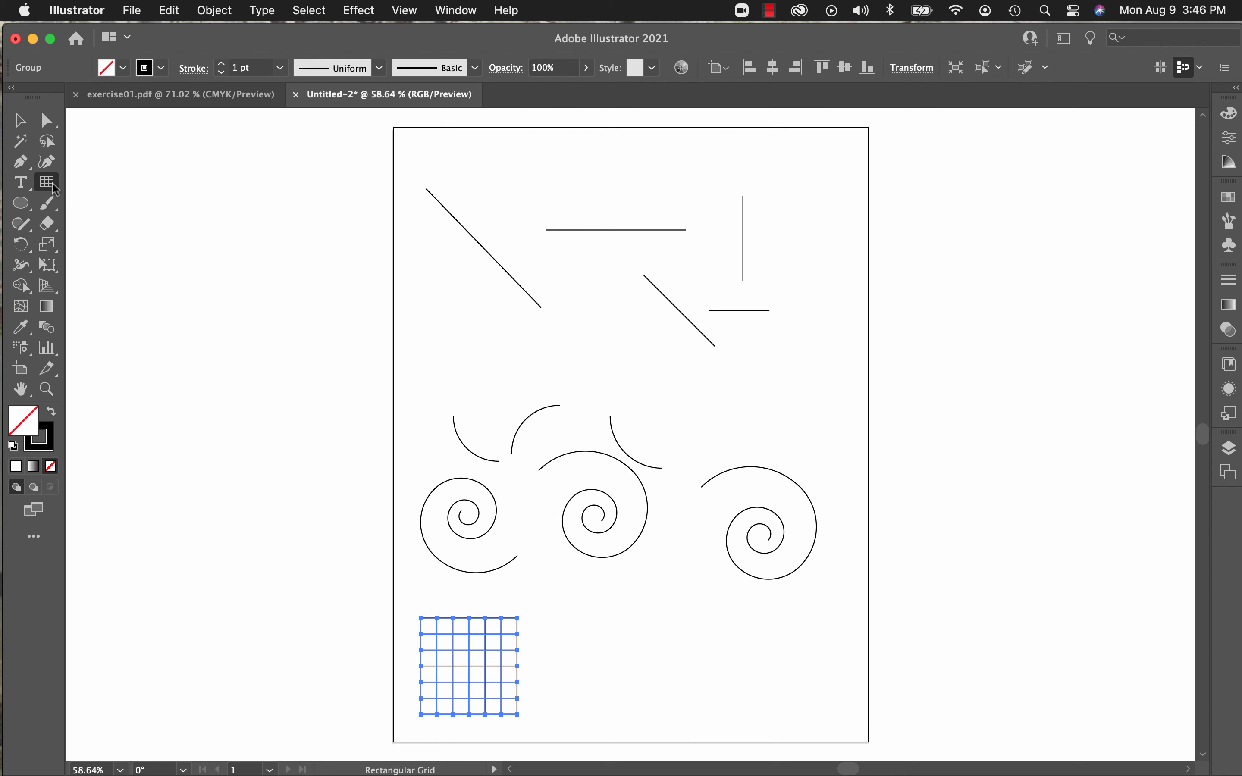
{"action": "left_click_drag", "start_coordinate": [55, 188], "coordinate": [107, 266]}
{"action": "left_click_drag", "start_coordinate": [581, 584], "coordinate": [714, 703]}
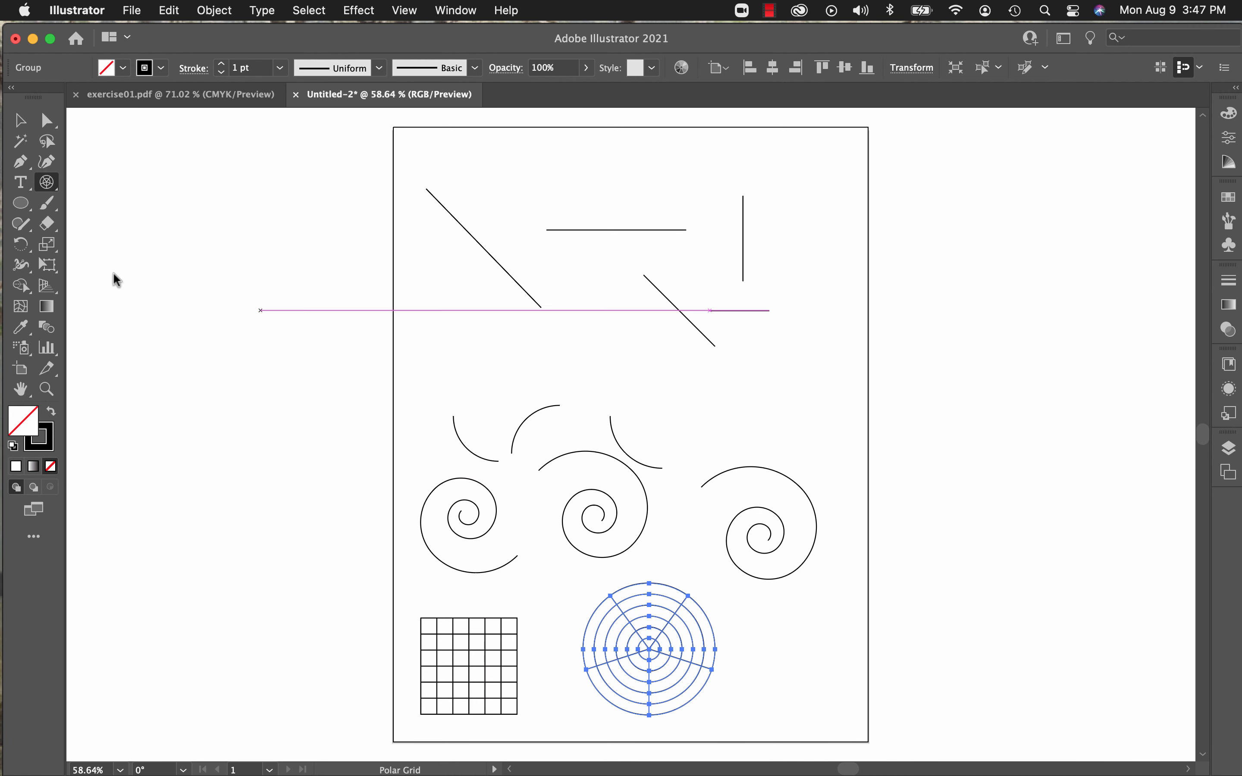
Step: Draw a large spiral over the artboard's left edge above the arcs, adding extra segments to it while drawing
{"action": "left_click", "coordinate": [55, 186]}
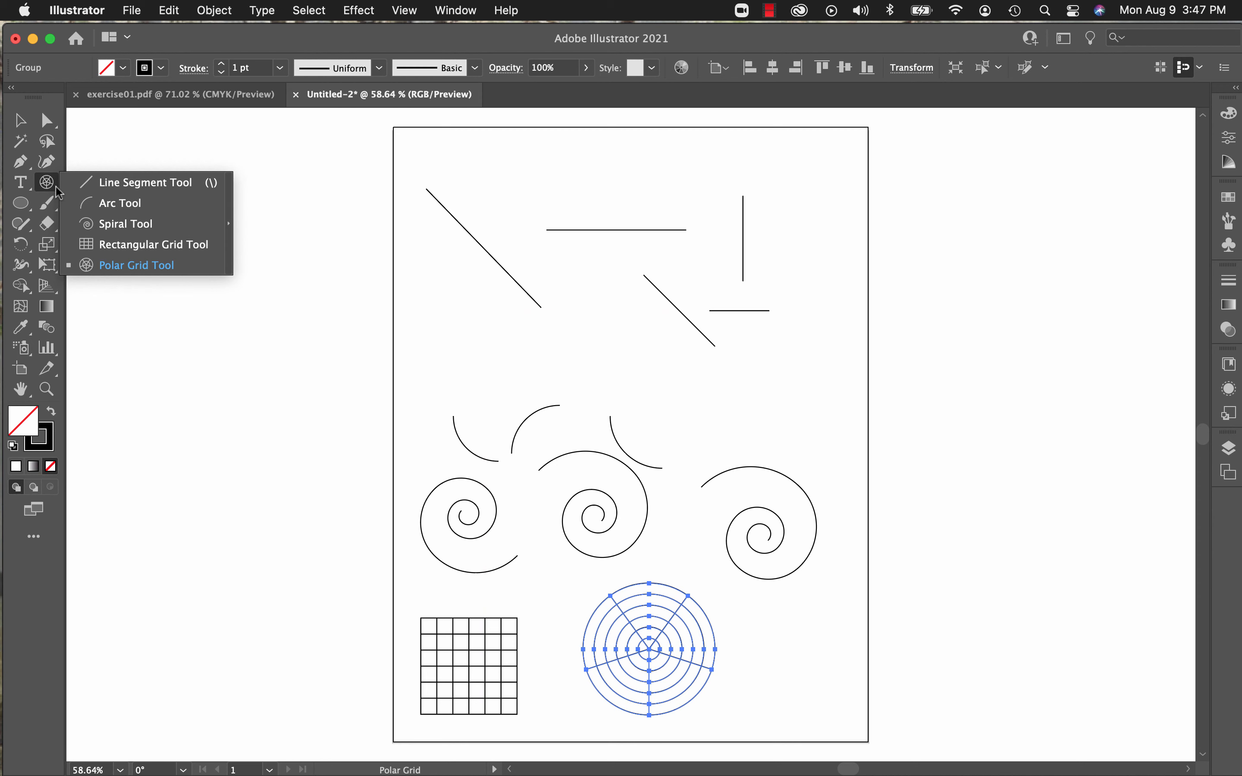
{"action": "left_click", "coordinate": [125, 224]}
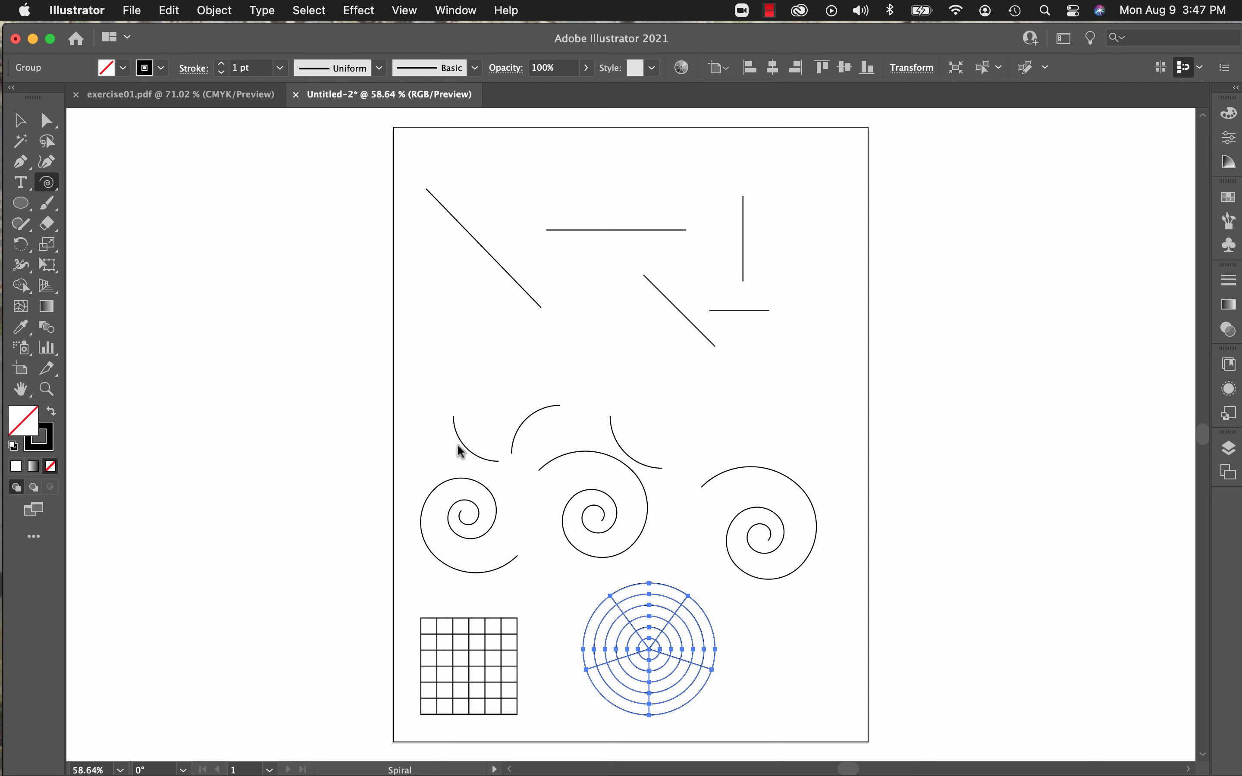
{"action": "left_click_drag", "start_coordinate": [470, 349], "coordinate": [540, 361]}
{"action": "key", "text": "Up"}
{"action": "key", "text": "Up"}
{"action": "key", "text": "Up"}
{"action": "key", "text": "Up"}
{"action": "key", "text": "Up"}
{"action": "key", "text": "Up"}
{"action": "key", "text": "Up"}
{"action": "left_click_drag", "start_coordinate": [564, 358], "coordinate": [589, 355]}
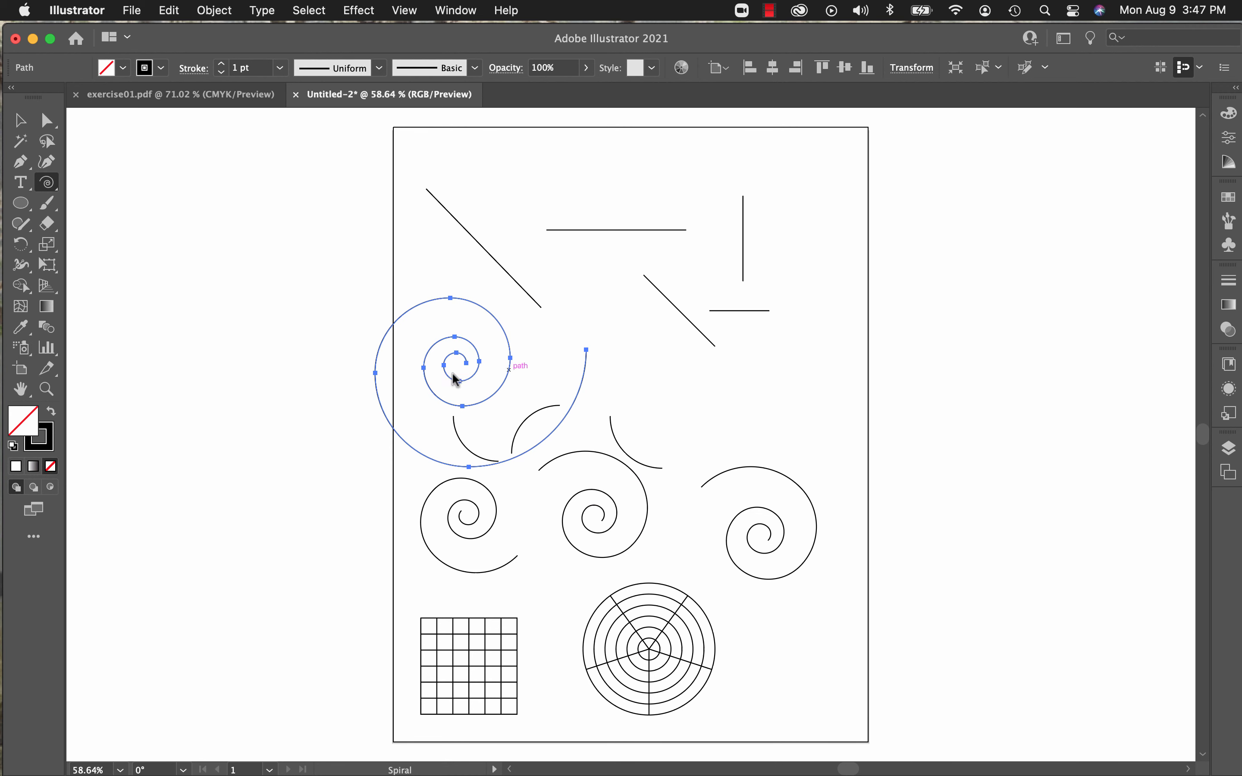
Step: Draw a square rectangular grid from its centre, just below the short horizontal line on the artboard's right side
{"action": "left_click", "coordinate": [53, 186]}
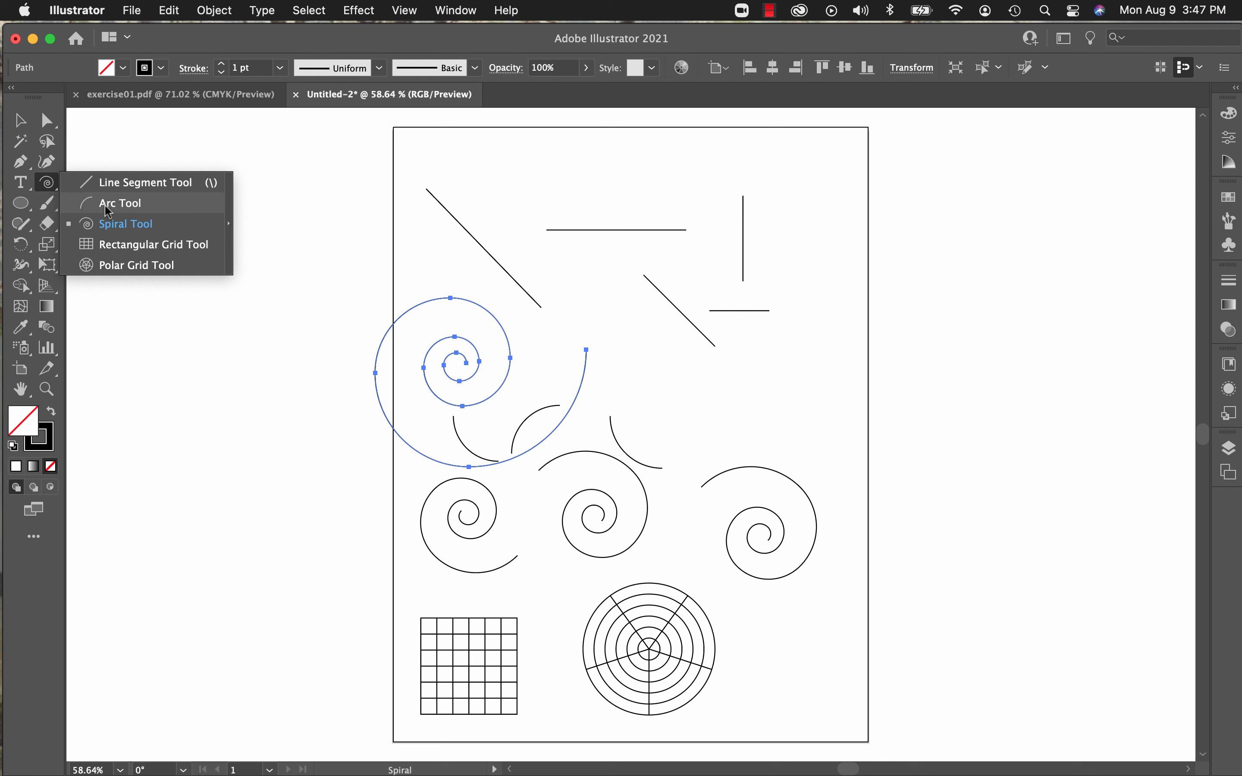
{"action": "left_click", "coordinate": [135, 247]}
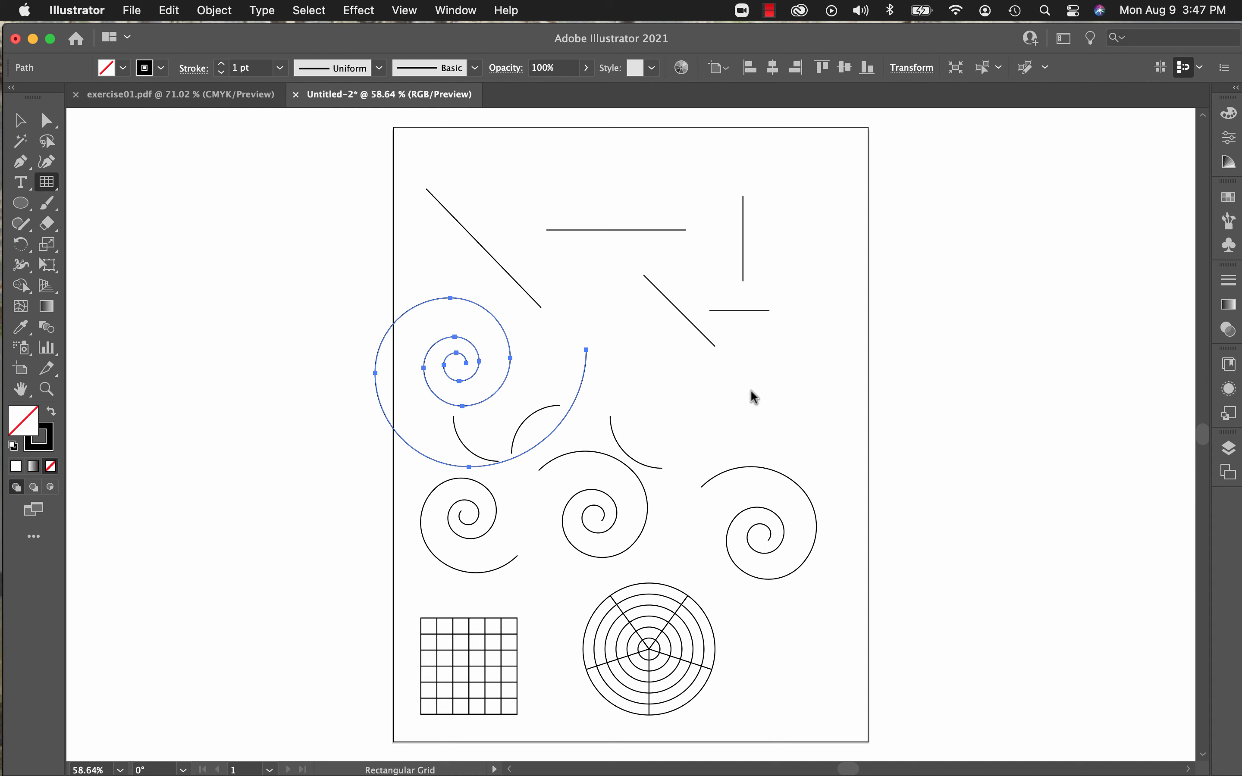
{"action": "left_click_drag", "start_coordinate": [751, 390], "coordinate": [810, 452]}
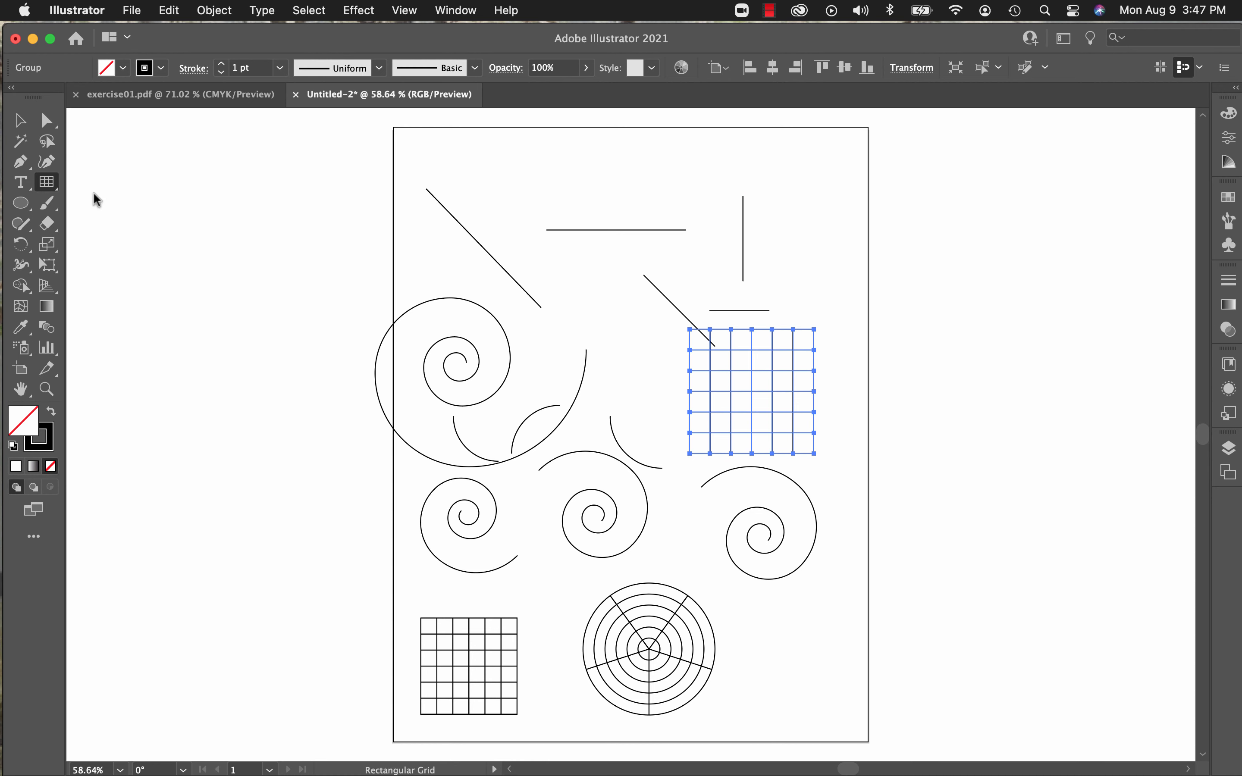
Step: Add a horizontal line exactly 3 in long near the artboard's top edge with the Line Segment tool, and draw a long diagonal line below it
{"action": "left_click", "coordinate": [52, 189]}
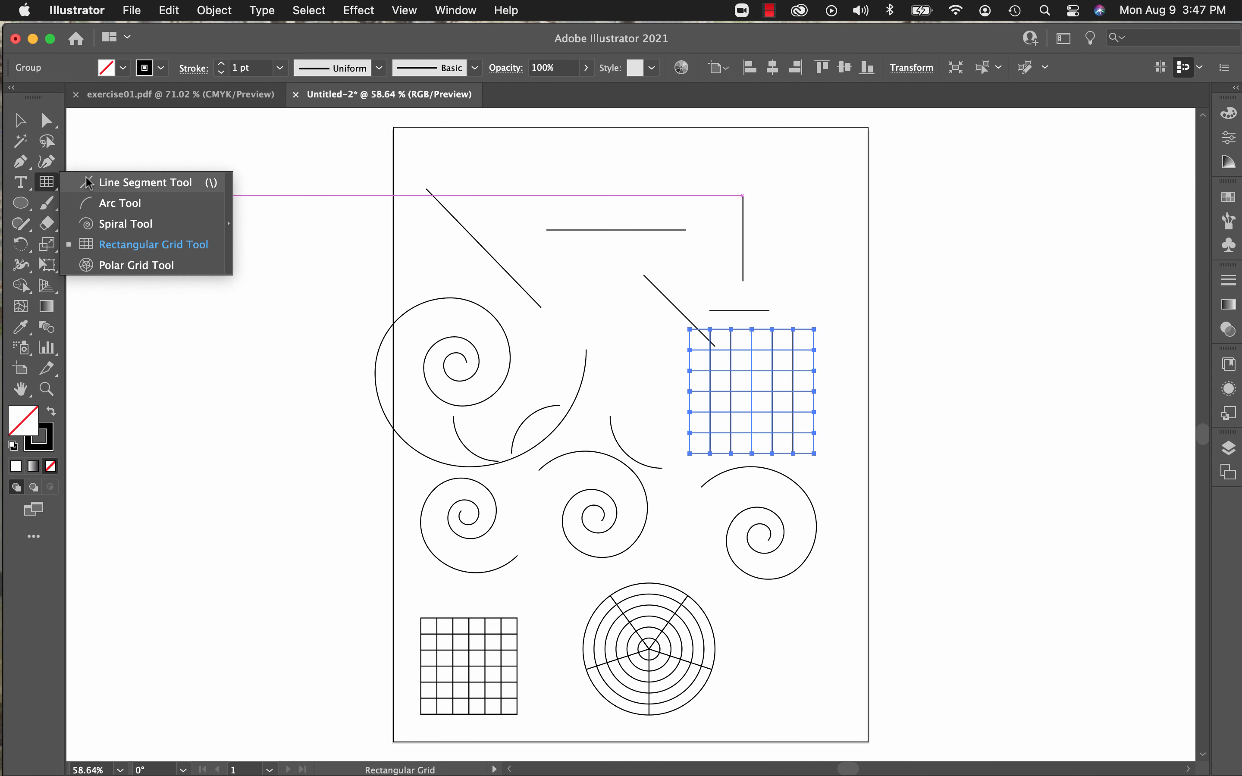
{"action": "left_click", "coordinate": [129, 184]}
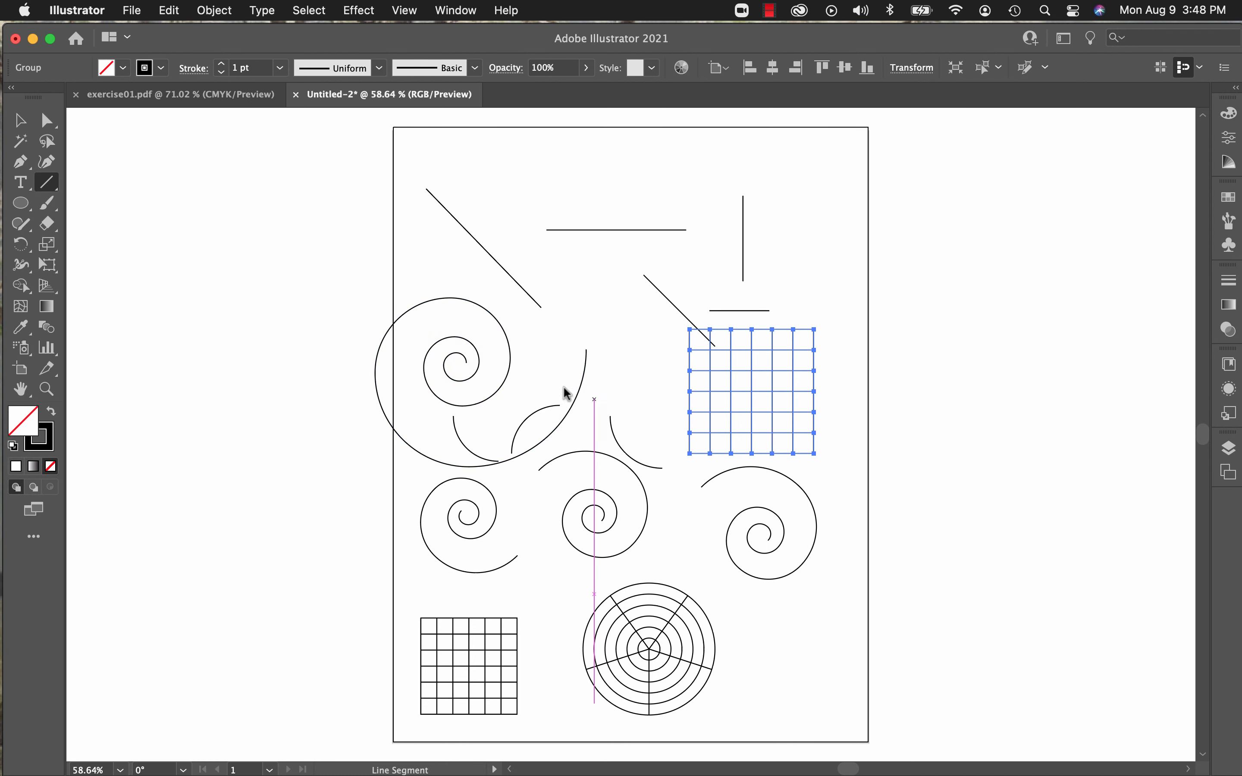
{"action": "left_click", "coordinate": [550, 151]}
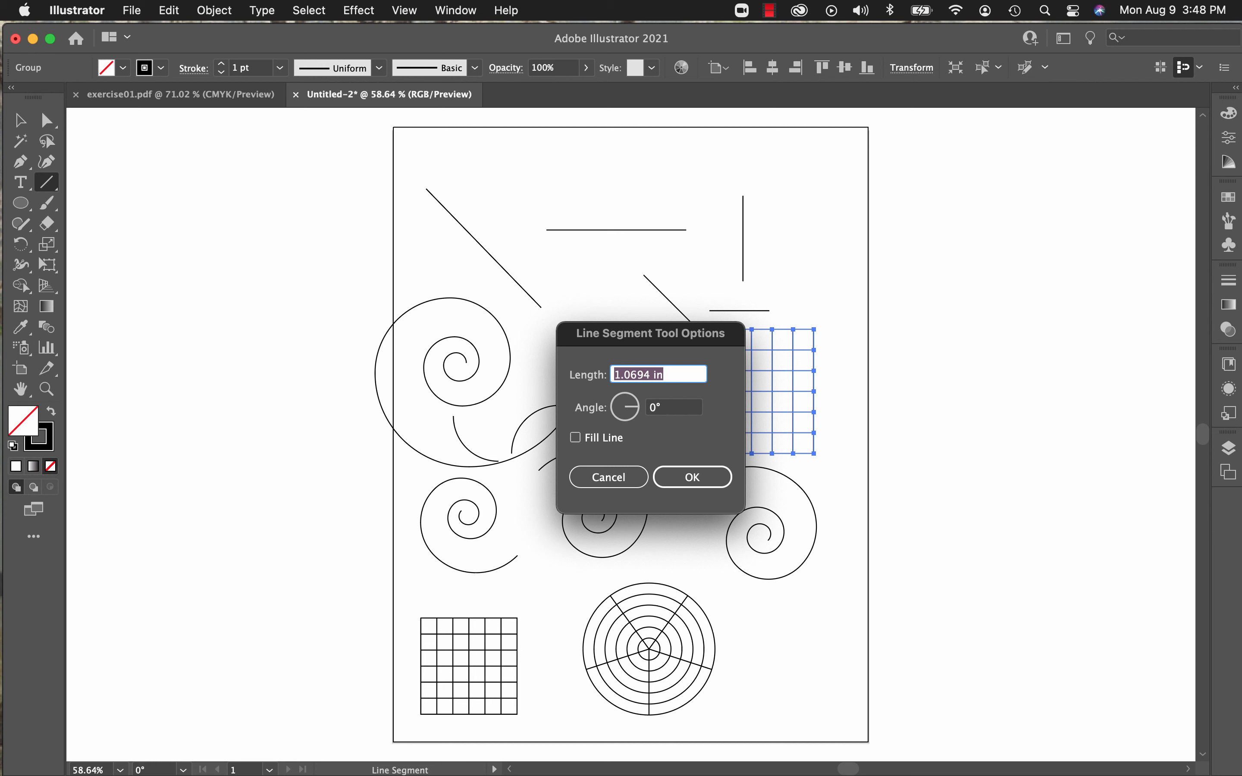
{"action": "type", "text": "3"}
{"action": "left_click", "coordinate": [660, 406]}
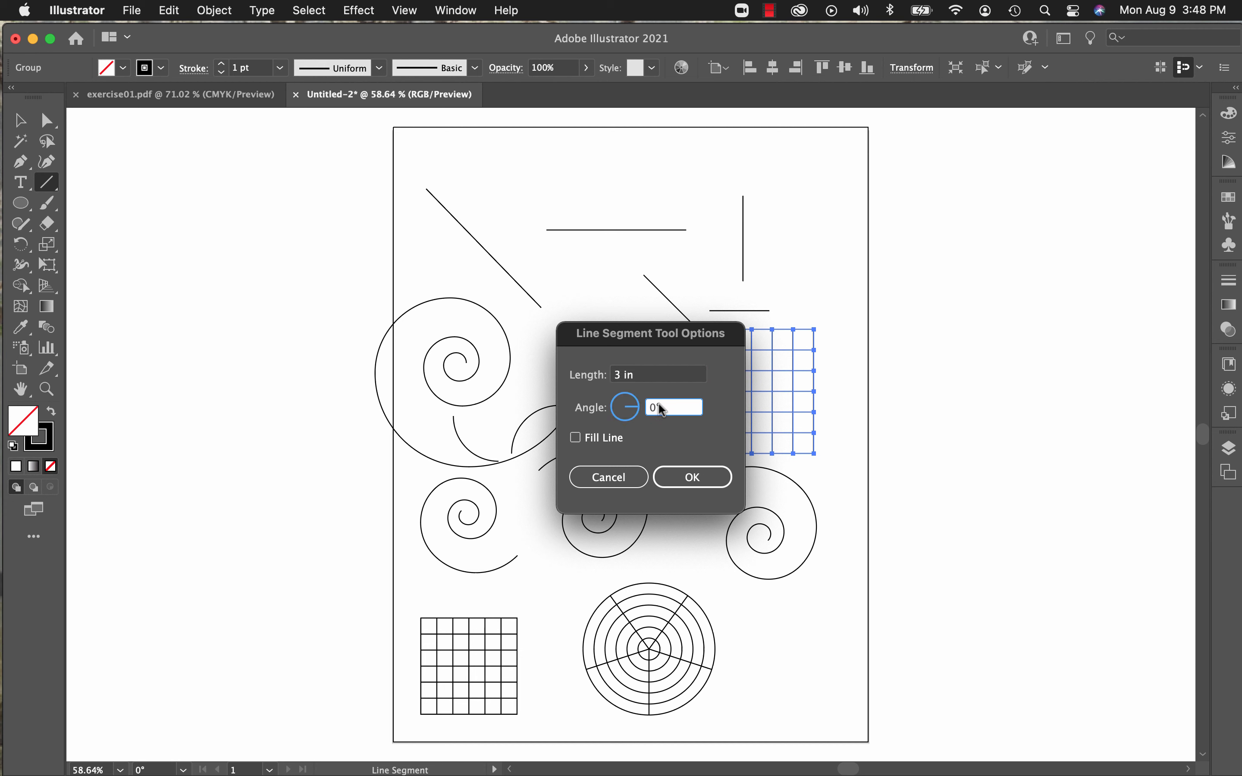
{"action": "double_click", "coordinate": [677, 407]}
{"action": "type", "text": "33"}
{"action": "type", "text": "º"}
{"action": "left_click", "coordinate": [678, 480]}
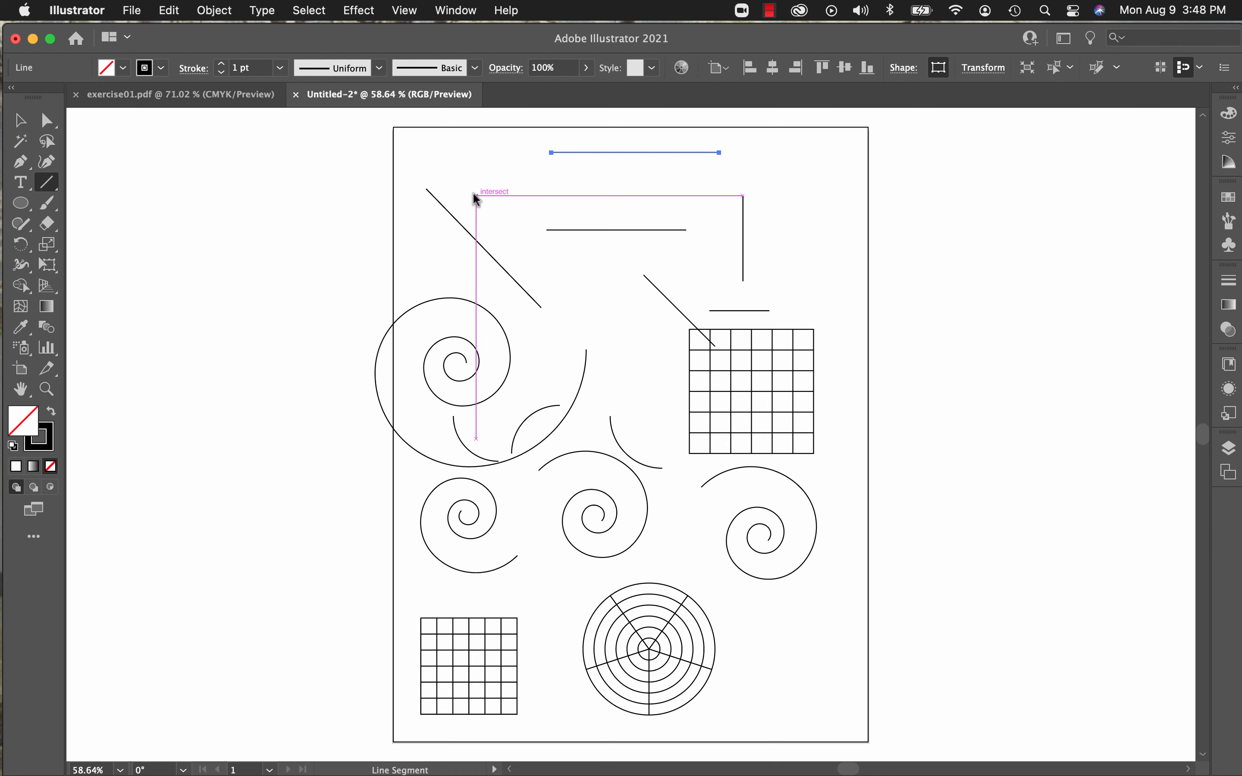
{"action": "left_click_drag", "start_coordinate": [476, 195], "coordinate": [637, 362]}
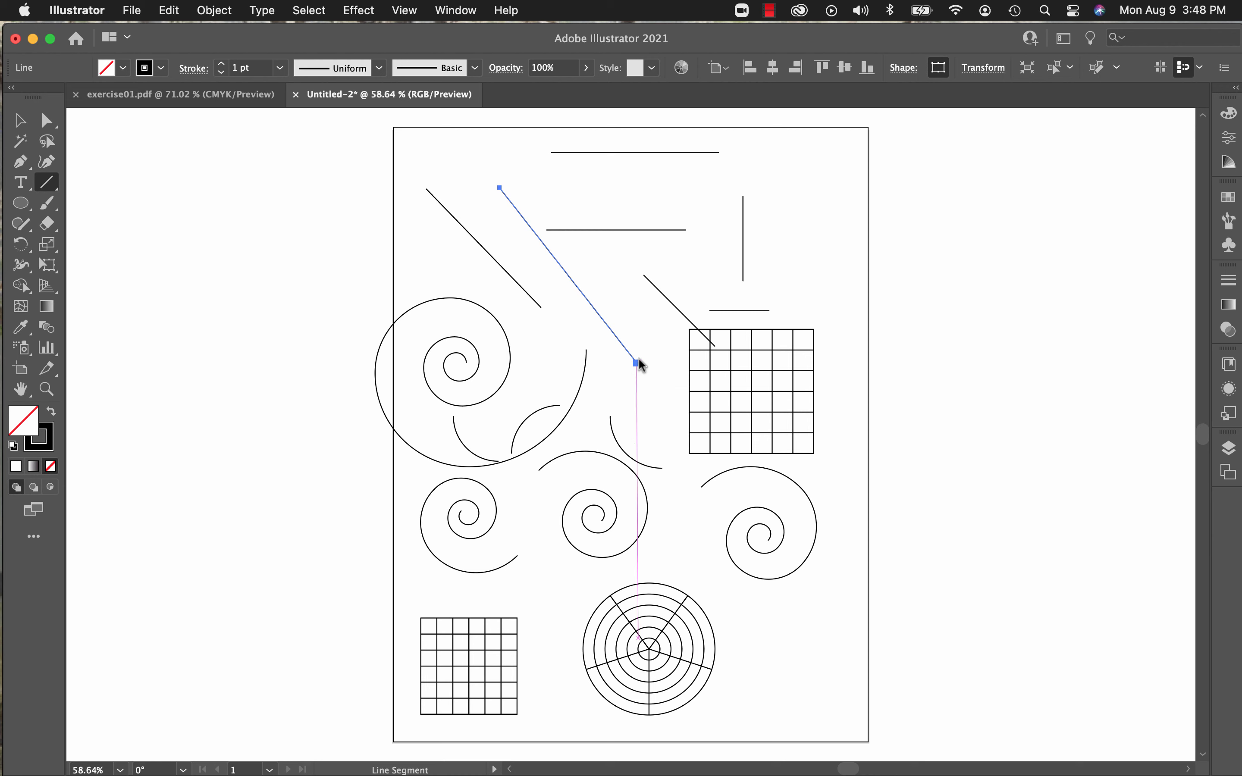
Step: Select all the artwork on the artboard and delete it
{"action": "left_click", "coordinate": [21, 121]}
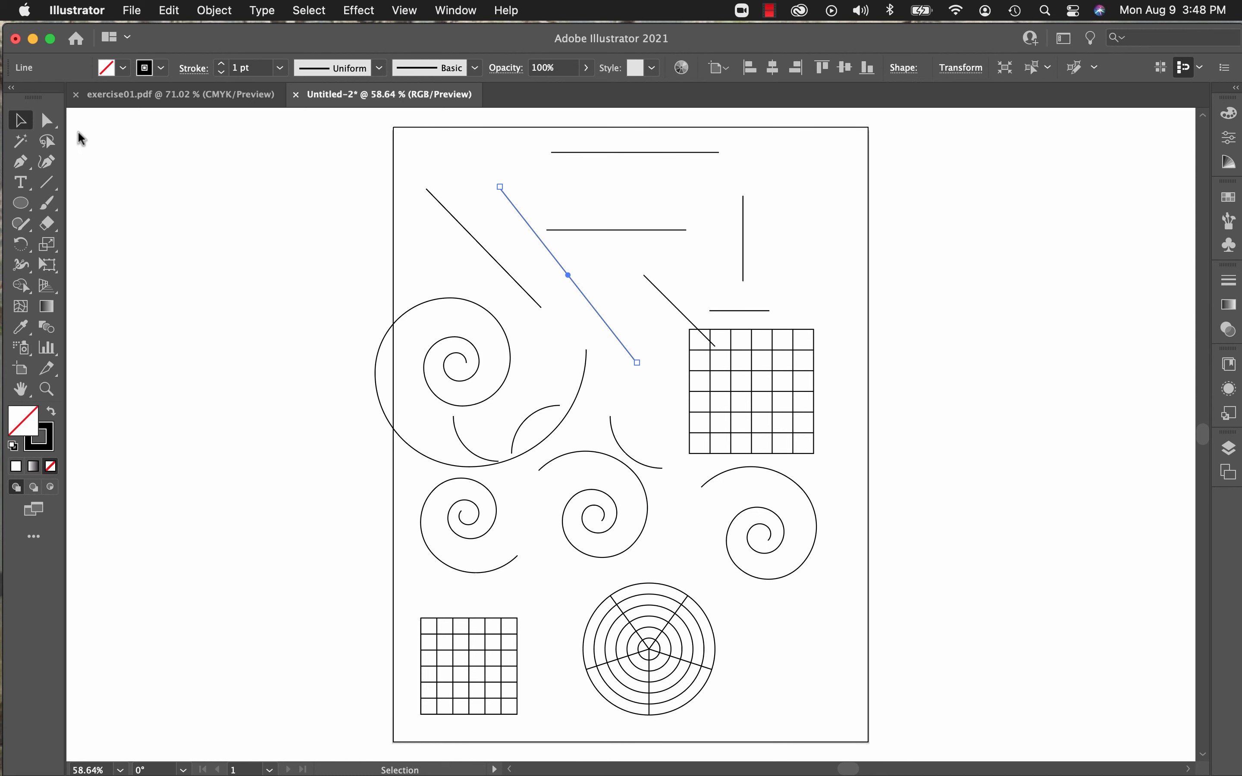
{"action": "left_click_drag", "start_coordinate": [360, 138], "coordinate": [875, 755]}
{"action": "key", "text": "Delete"}
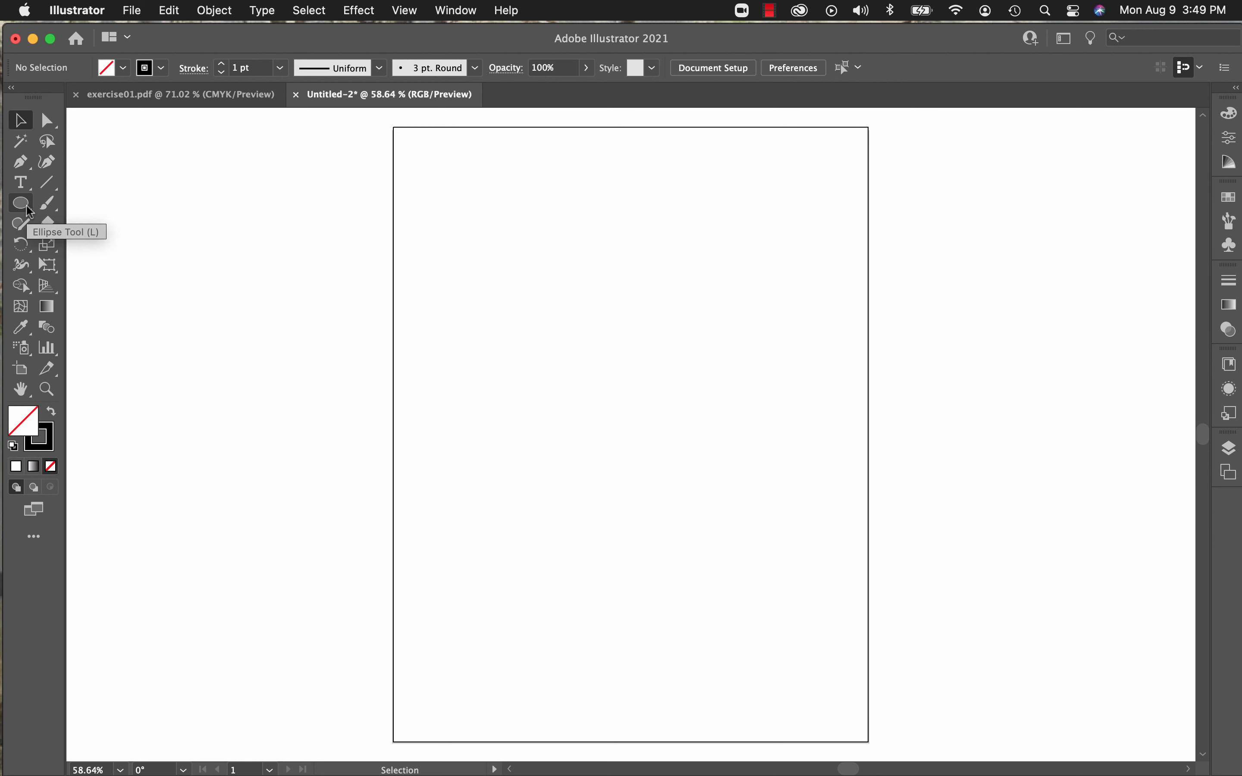
Step: Draw a large square with an RGB Magenta fill in the artboard's upper half using the Rectangle tool, and deselect it
{"action": "left_click_drag", "start_coordinate": [27, 205], "coordinate": [97, 204]}
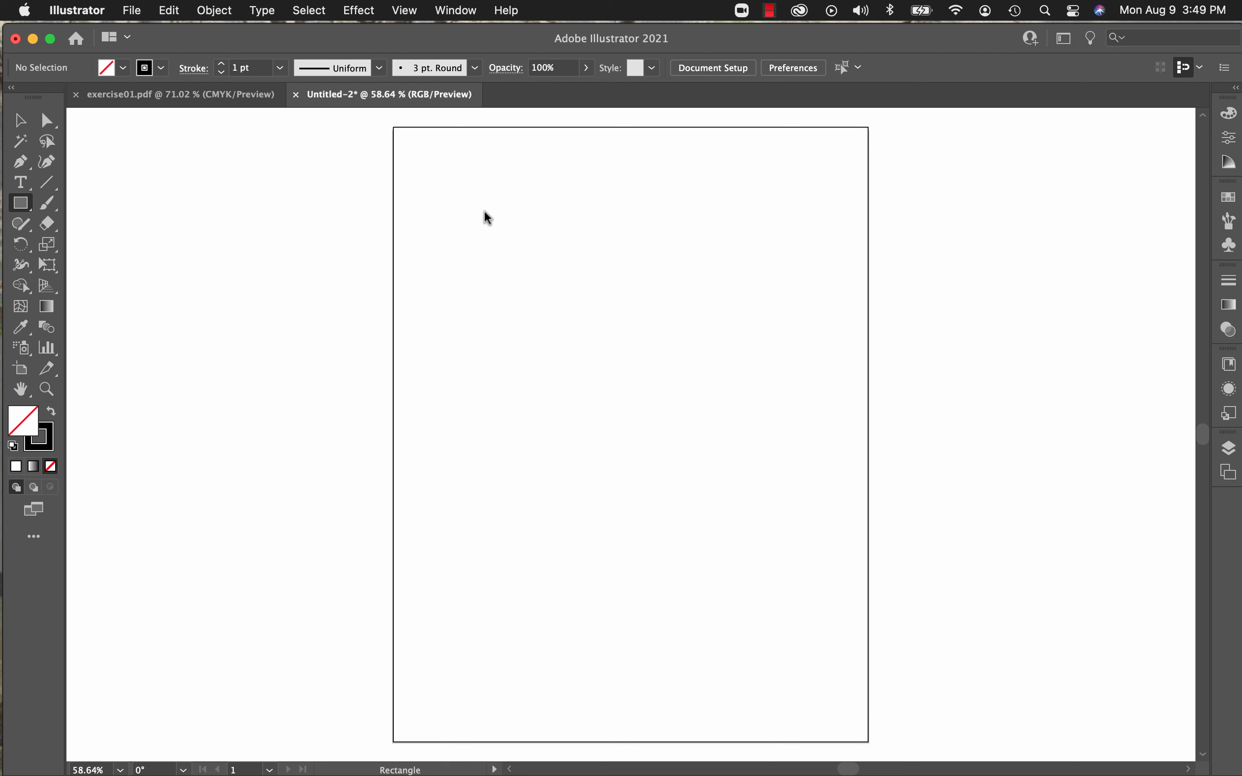
{"action": "left_click", "coordinate": [123, 68]}
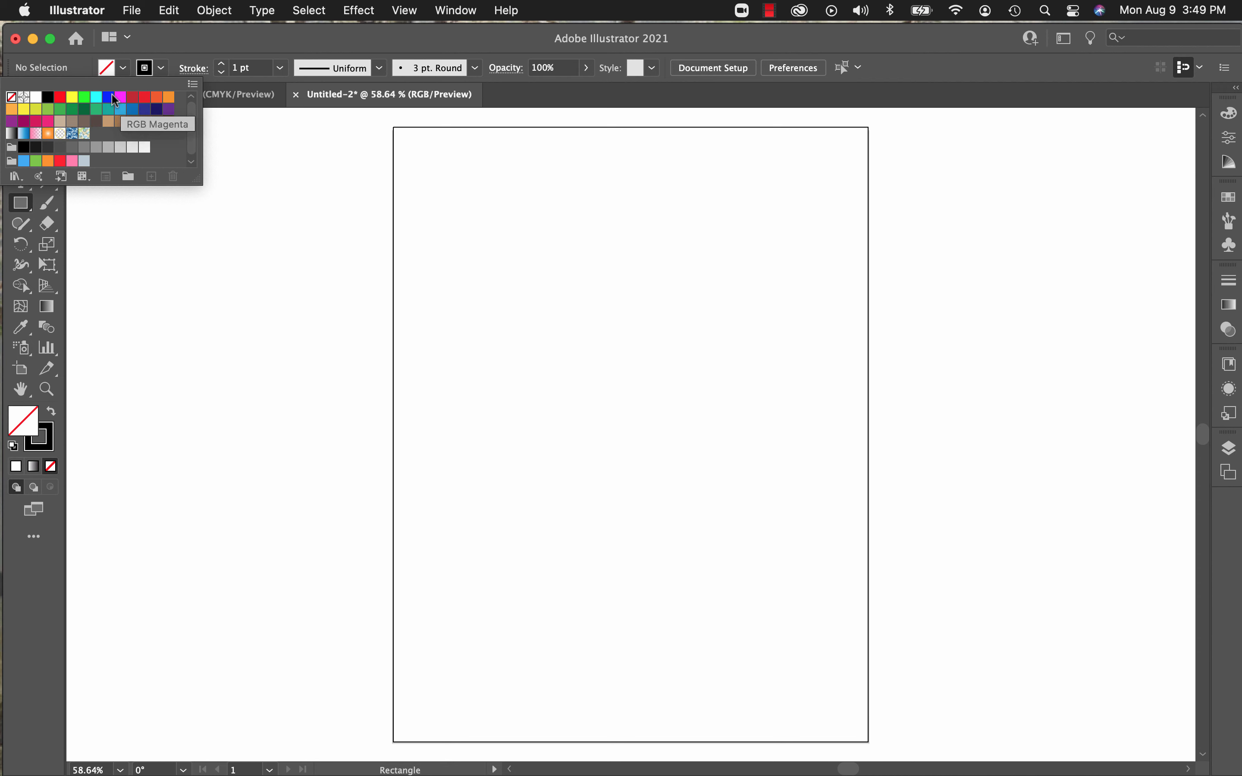
{"action": "left_click", "coordinate": [120, 98]}
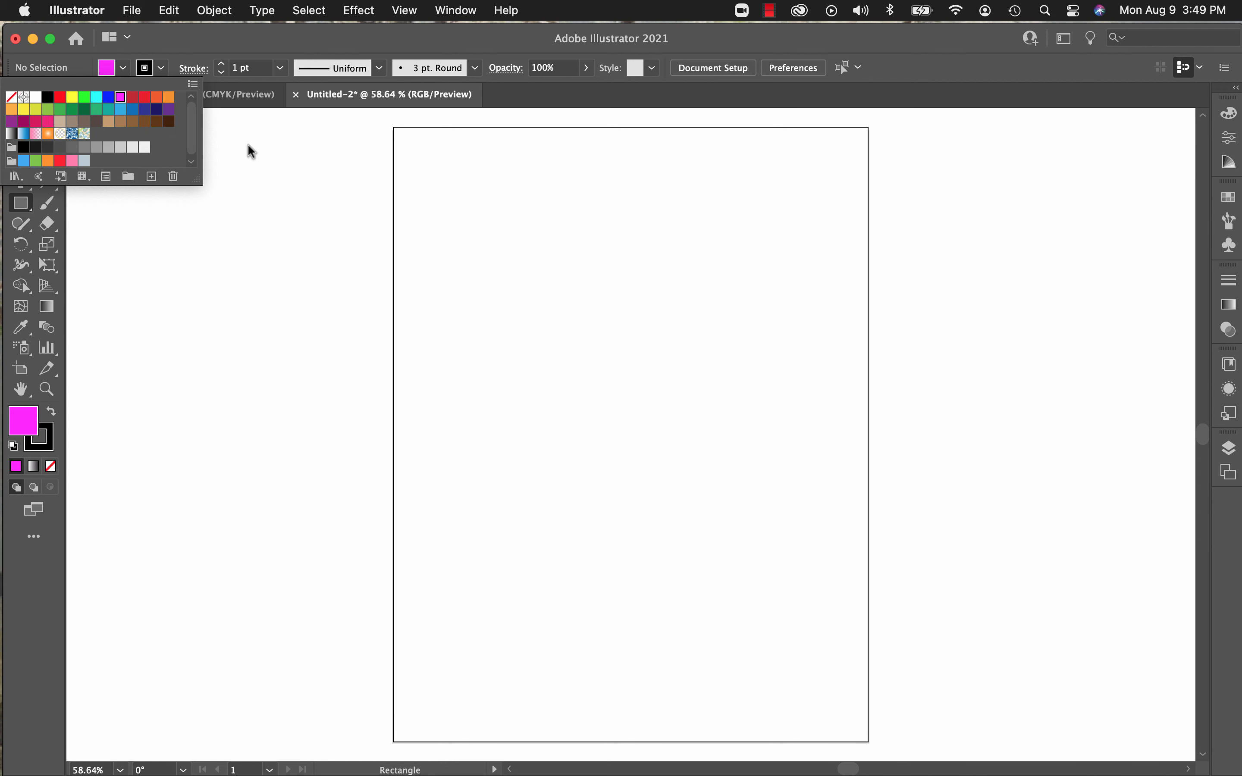
{"action": "left_click", "coordinate": [447, 226]}
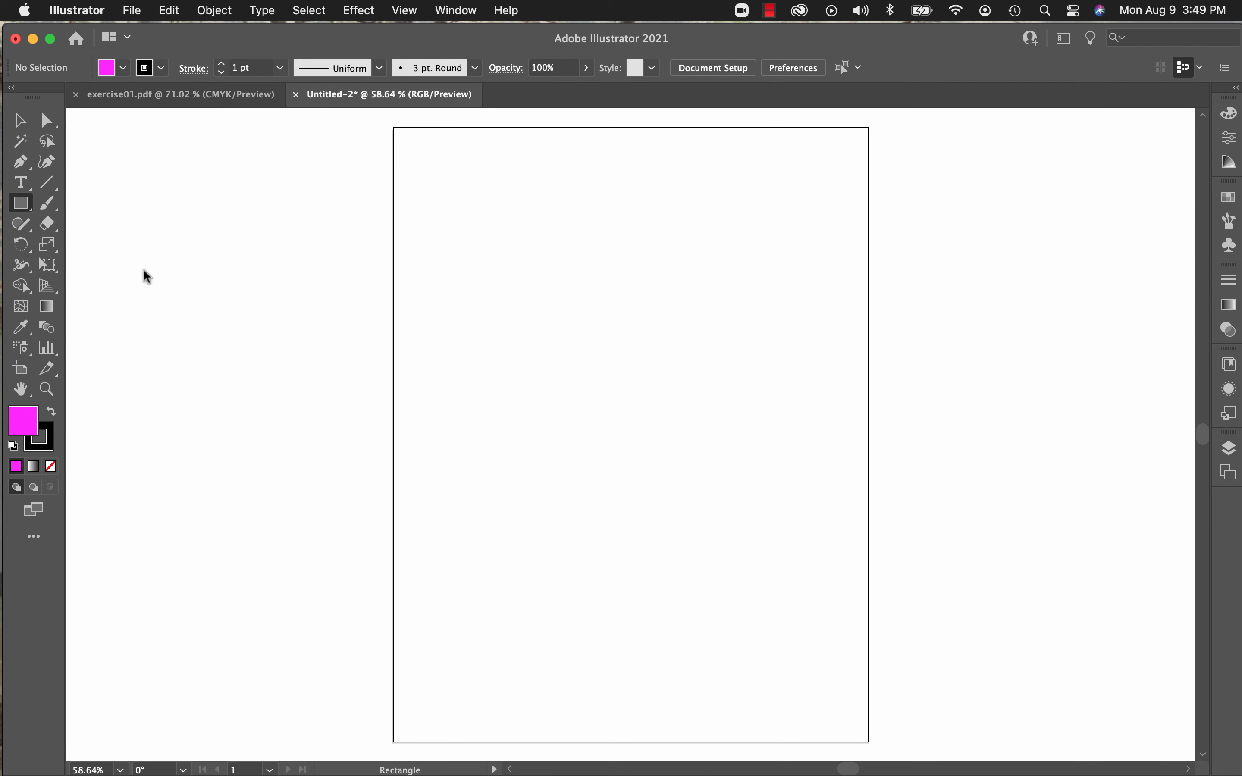
{"action": "left_click_drag", "start_coordinate": [451, 237], "coordinate": [720, 460]}
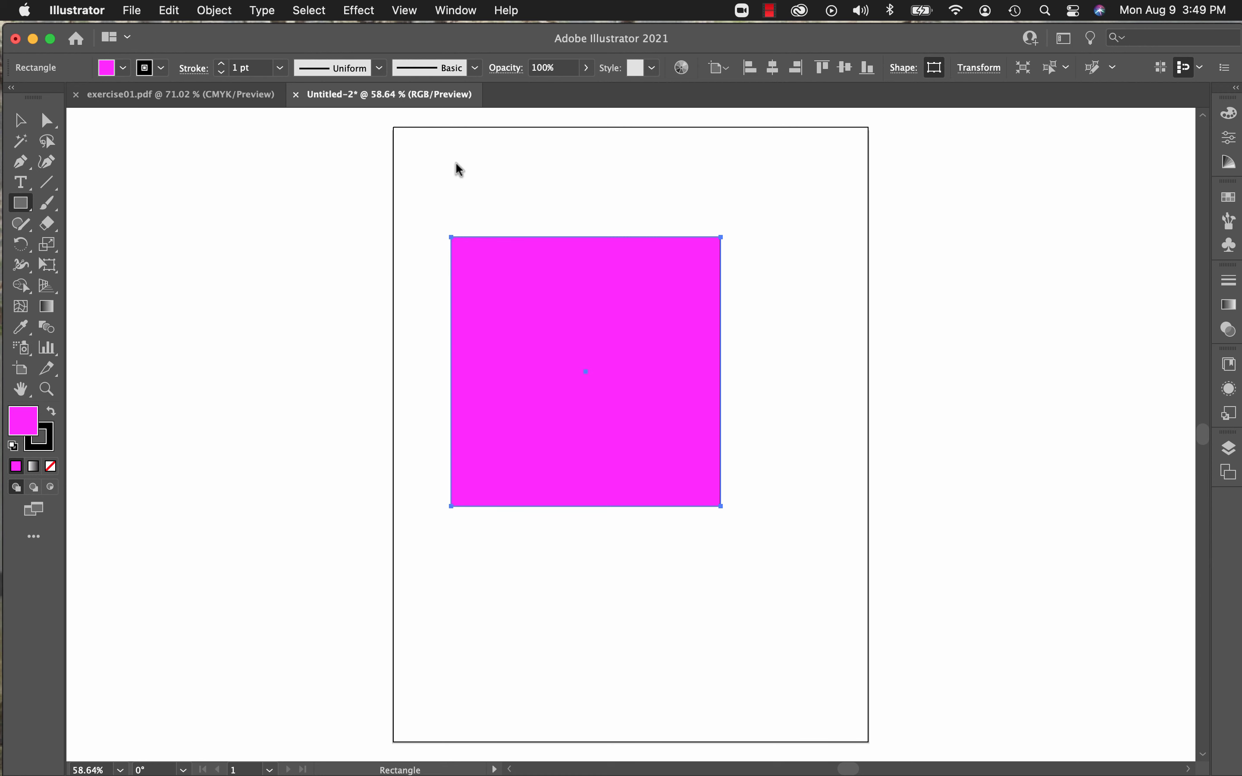
{"action": "left_click", "coordinate": [19, 122]}
{"action": "left_click", "coordinate": [143, 183]}
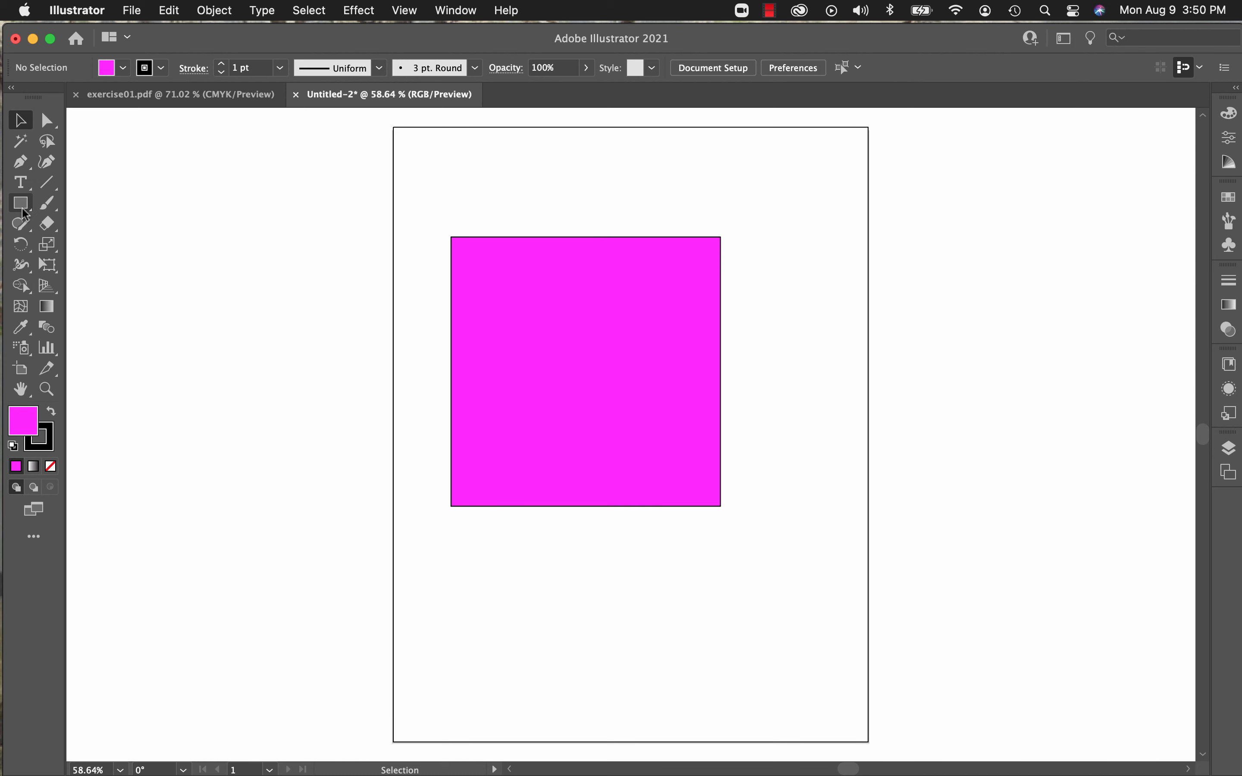
Step: Draw two small magenta squares, one below the large square and one across the artboard's right edge
{"action": "left_click", "coordinate": [23, 211]}
{"action": "left_click_drag", "start_coordinate": [691, 581], "coordinate": [772, 662]}
{"action": "left_click_drag", "start_coordinate": [810, 498], "coordinate": [895, 579]}
{"action": "left_click", "coordinate": [21, 122]}
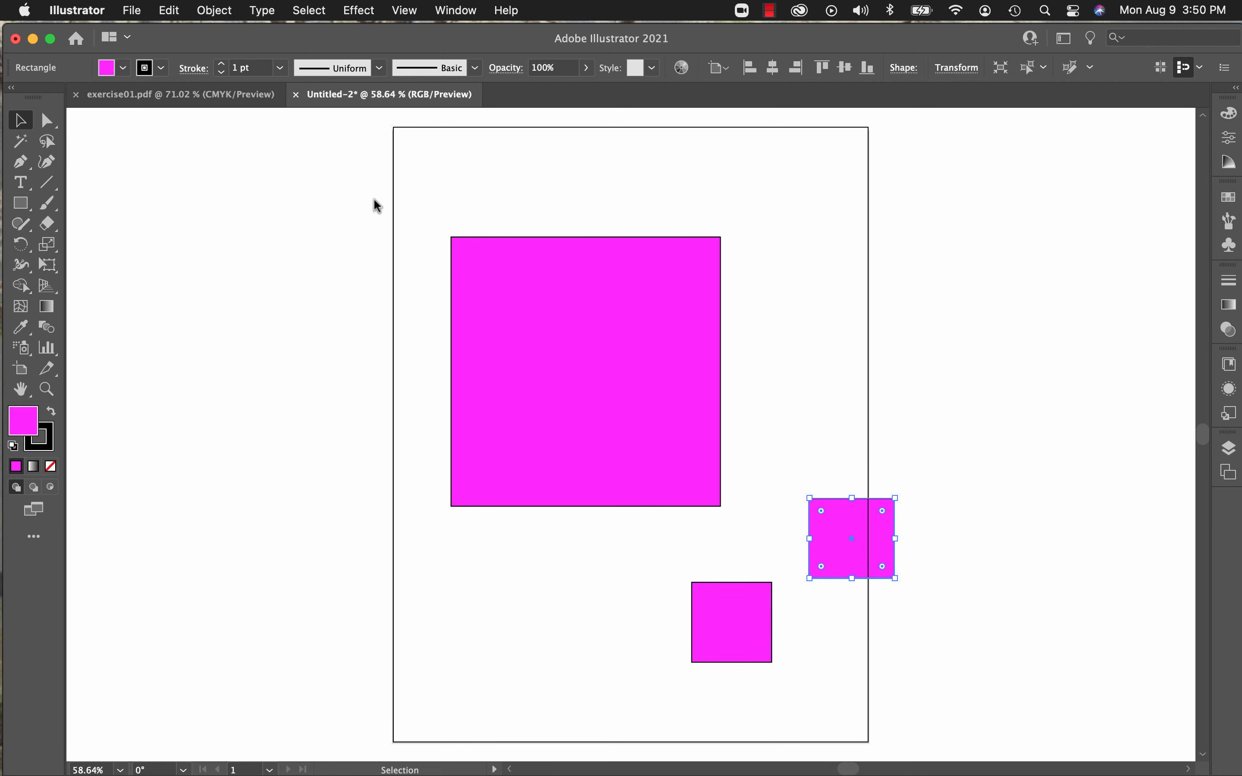
Step: Select all three squares with a marquee and deselect them, then select them again one by one and clear the selection
{"action": "left_click_drag", "start_coordinate": [370, 198], "coordinate": [873, 675]}
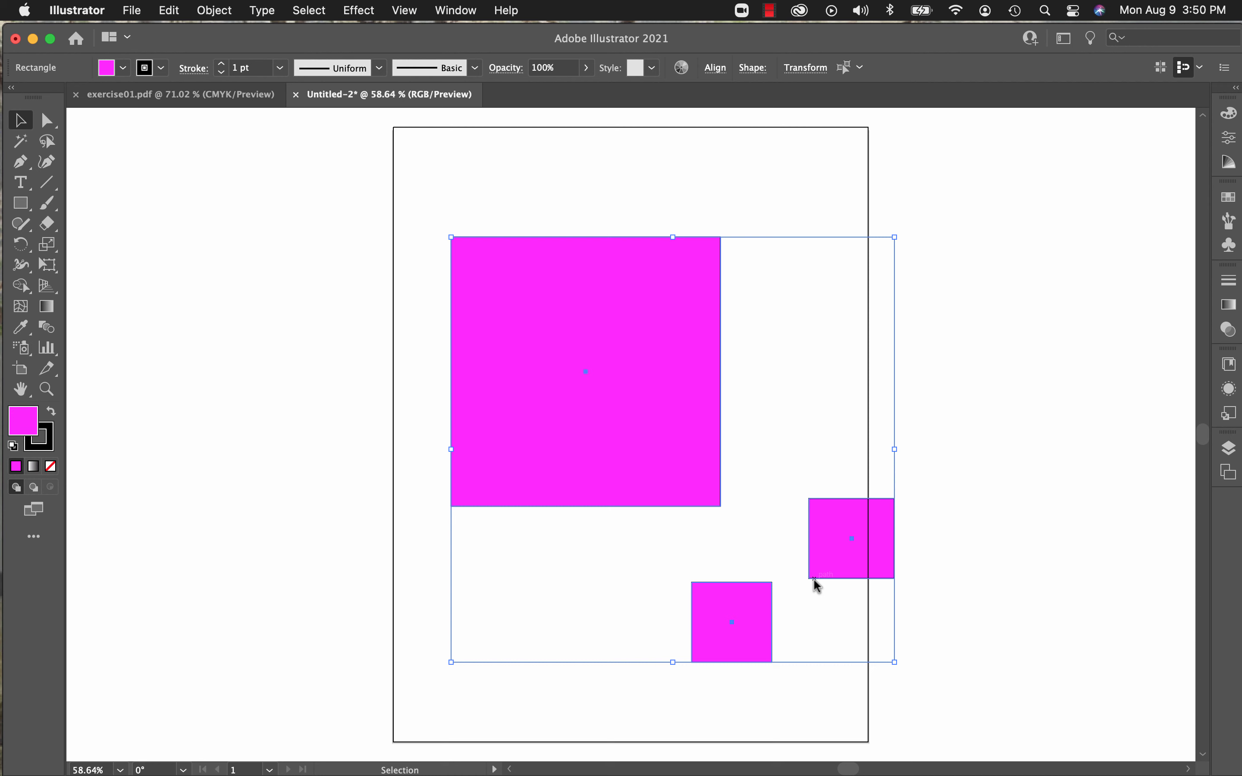
{"action": "left_click", "coordinate": [321, 426]}
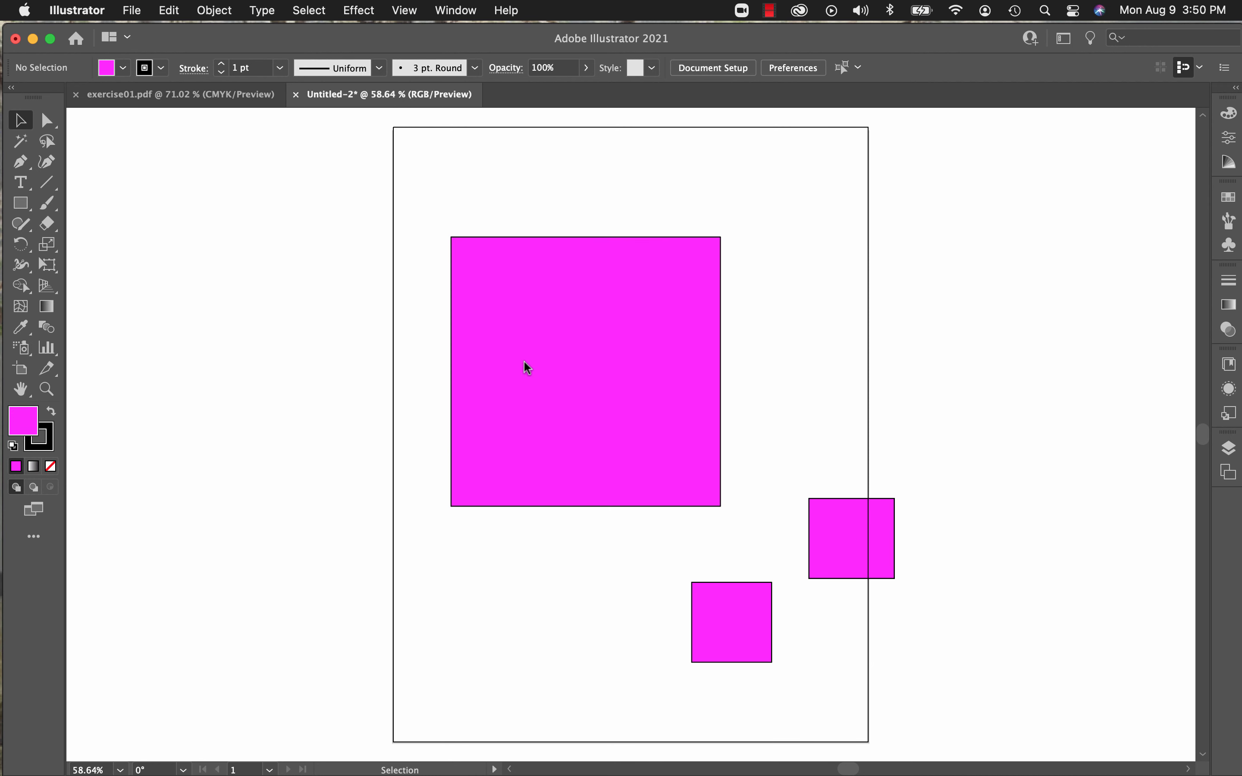
{"action": "left_click", "coordinate": [573, 371]}
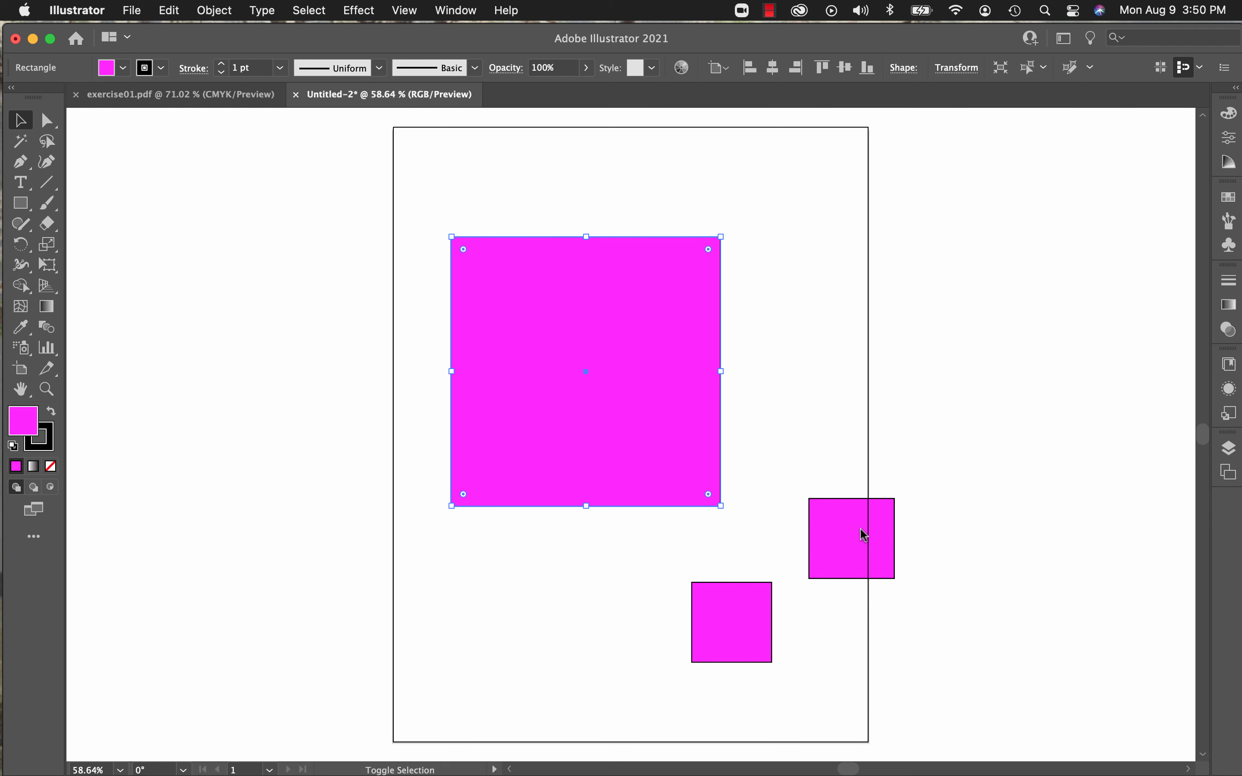
{"action": "left_click", "coordinate": [854, 545], "text": "shift"}
{"action": "left_click", "coordinate": [736, 625], "text": "shift"}
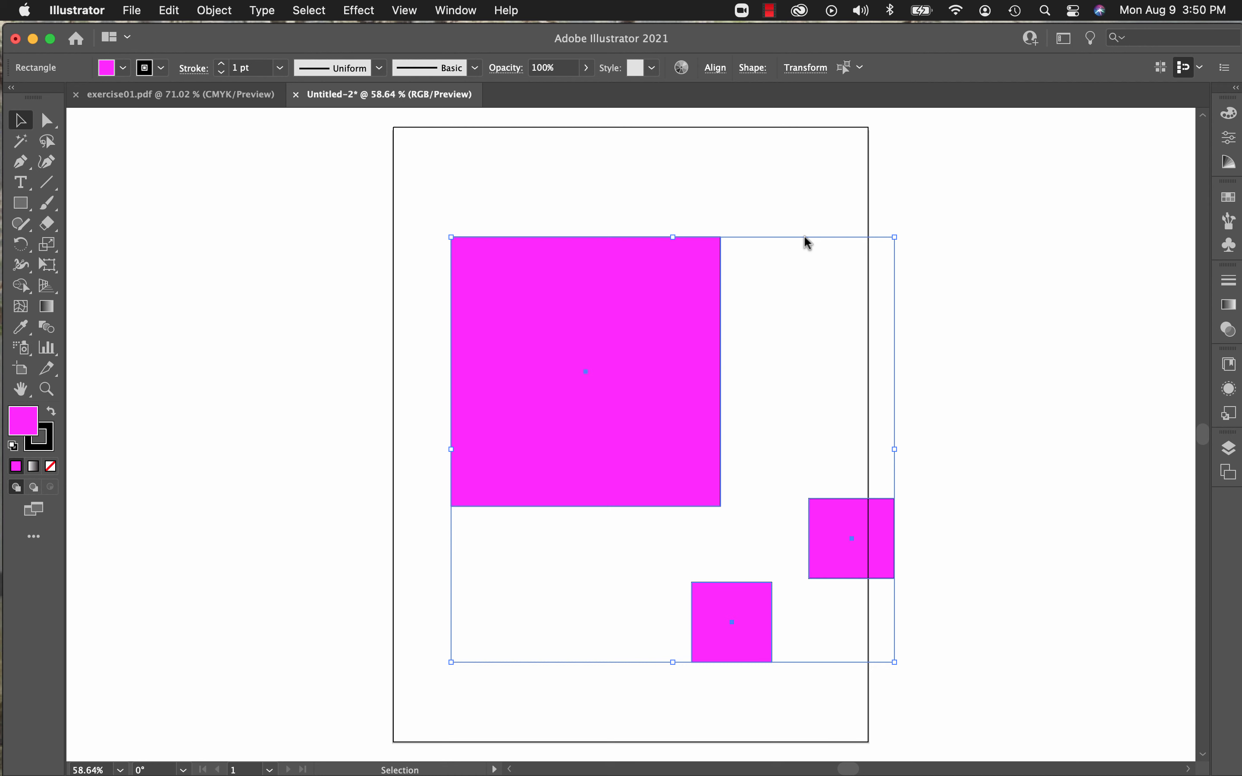
{"action": "left_click", "coordinate": [186, 430]}
Step: Select the large square, hide its bounding box and show it again
{"action": "left_click", "coordinate": [581, 371]}
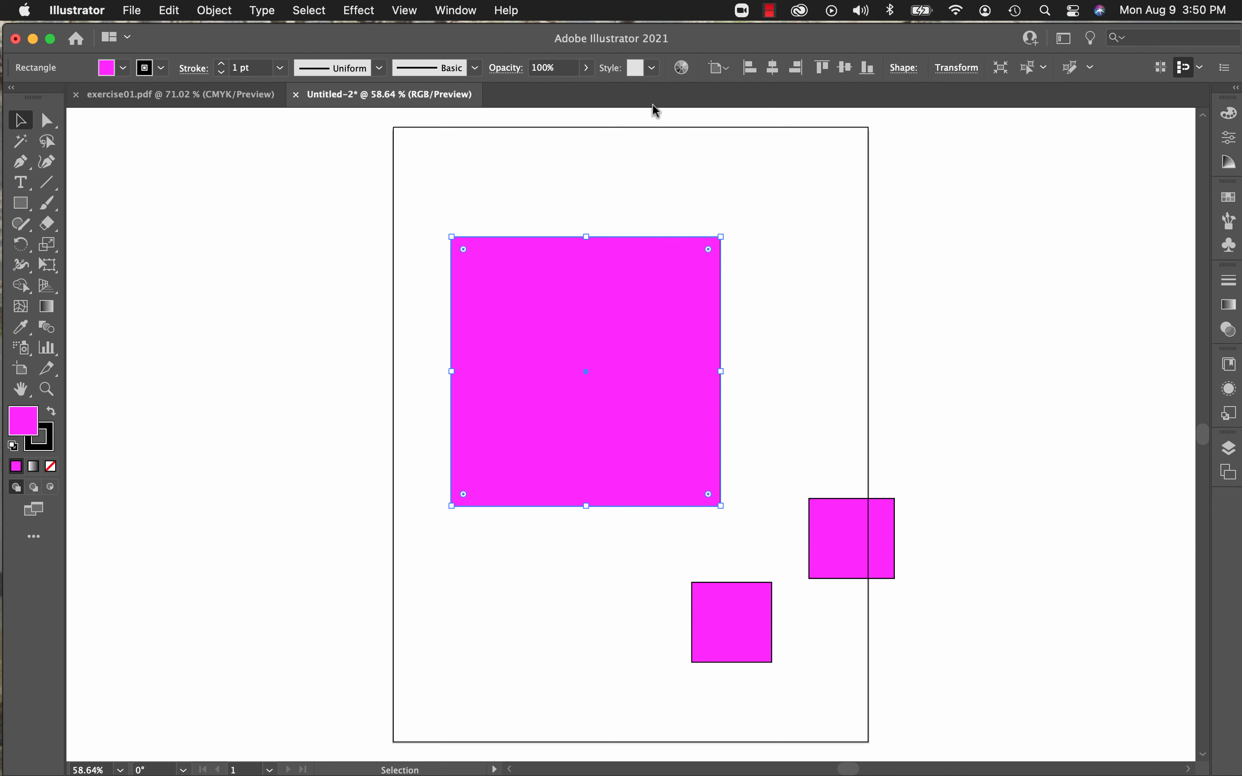
{"action": "left_click", "coordinate": [408, 11]}
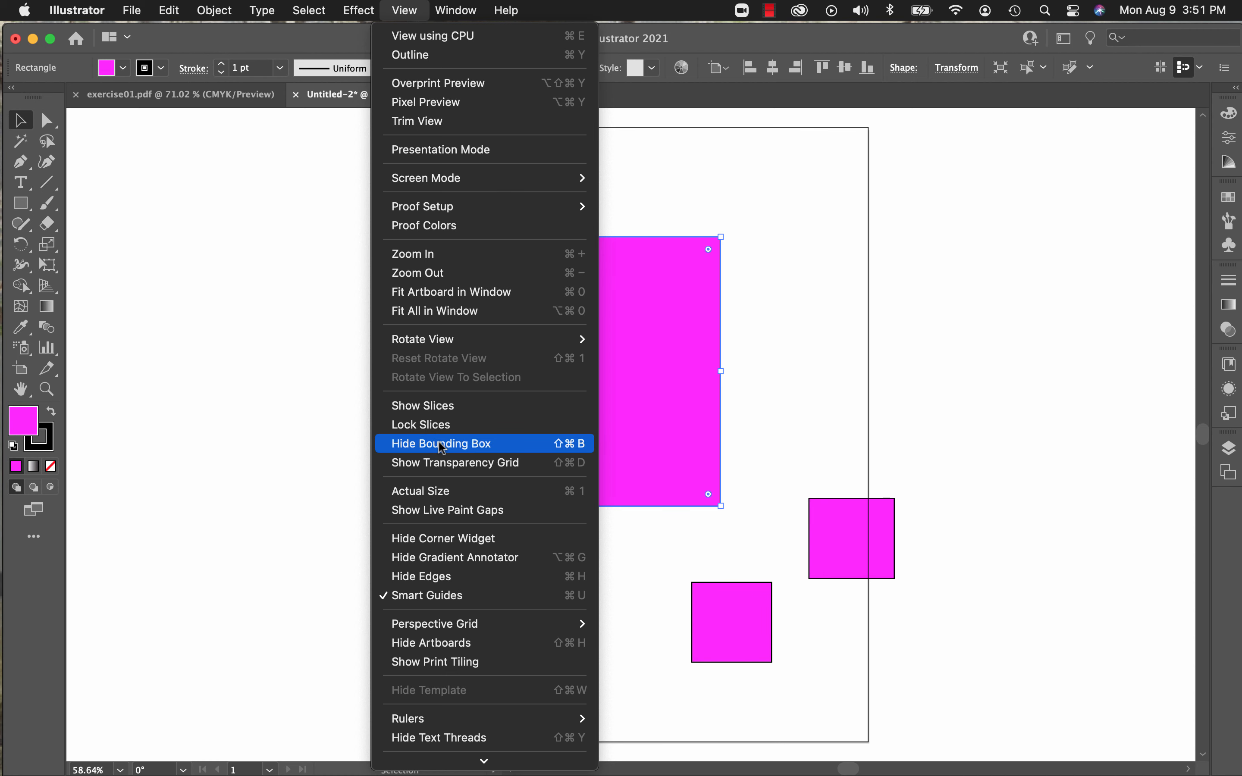
{"action": "scroll", "coordinate": [442, 444], "scroll_direction": "down", "scroll_amount": 5}
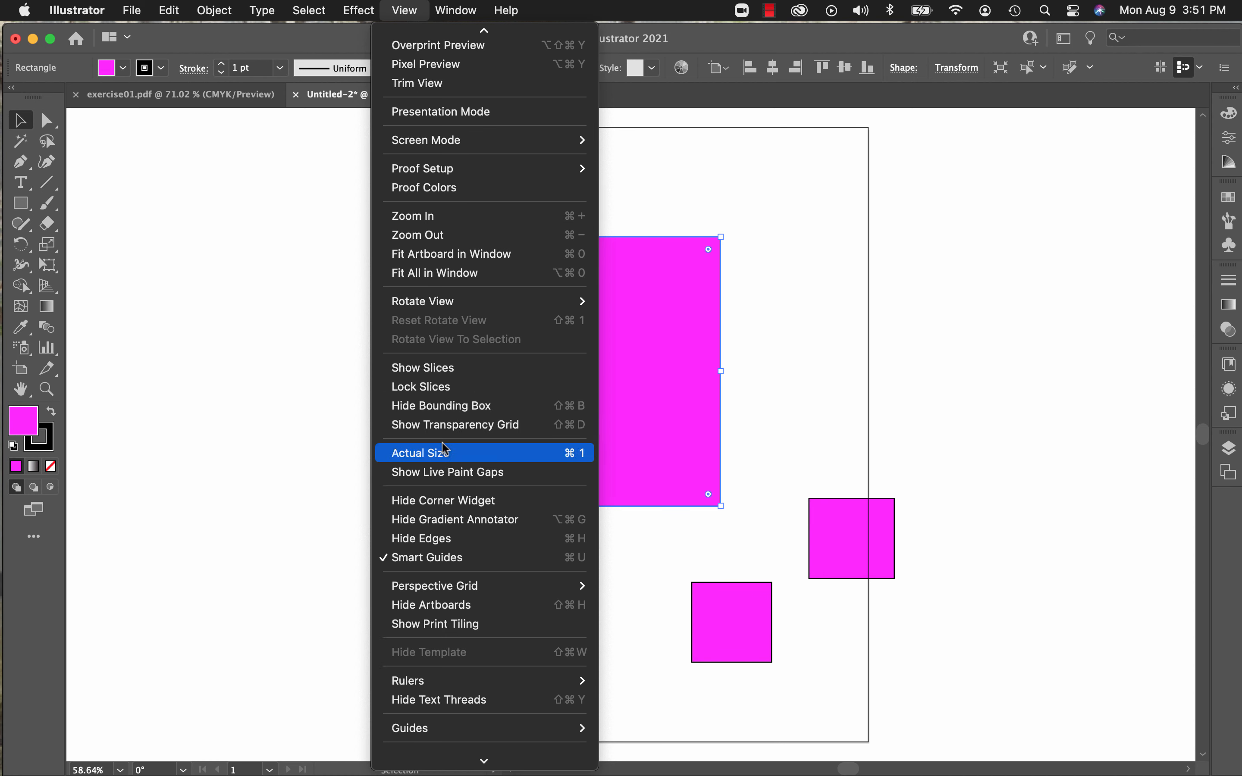
{"action": "mouse_move", "coordinate": [442, 444]}
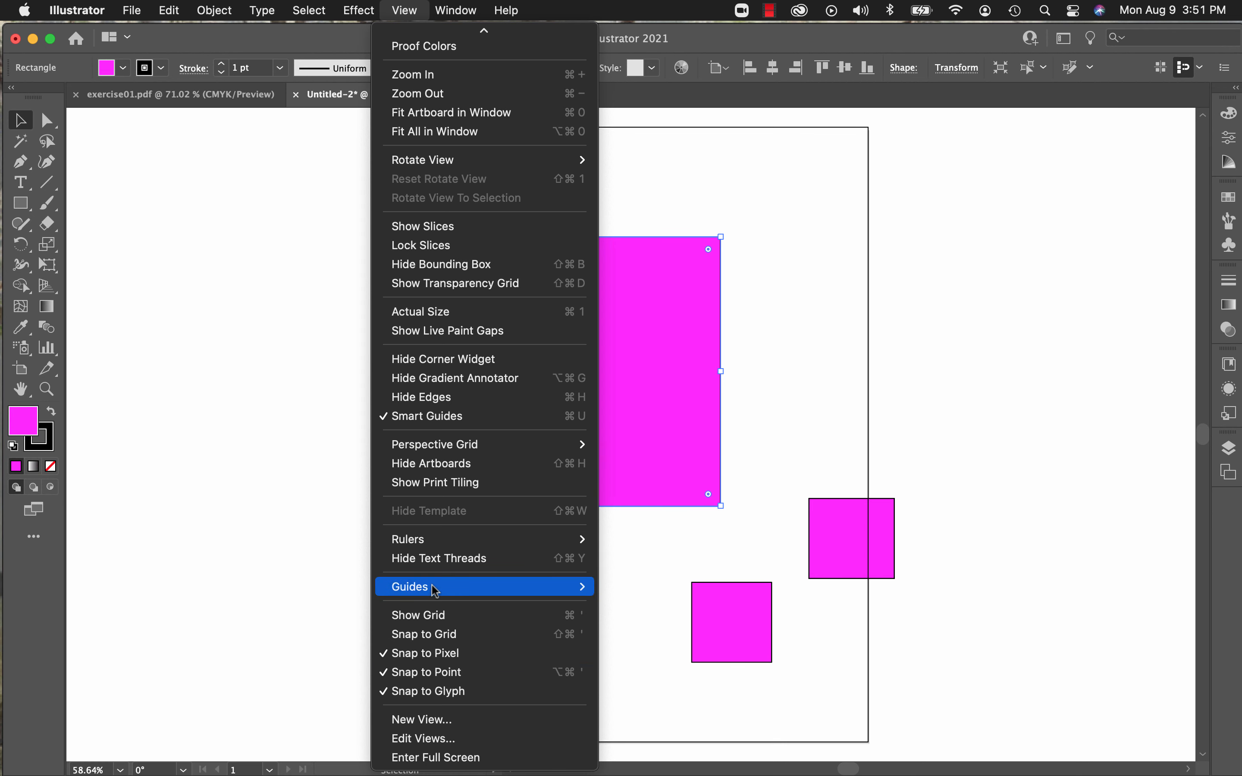
{"action": "scroll", "coordinate": [434, 296], "scroll_direction": "up", "scroll_amount": 2}
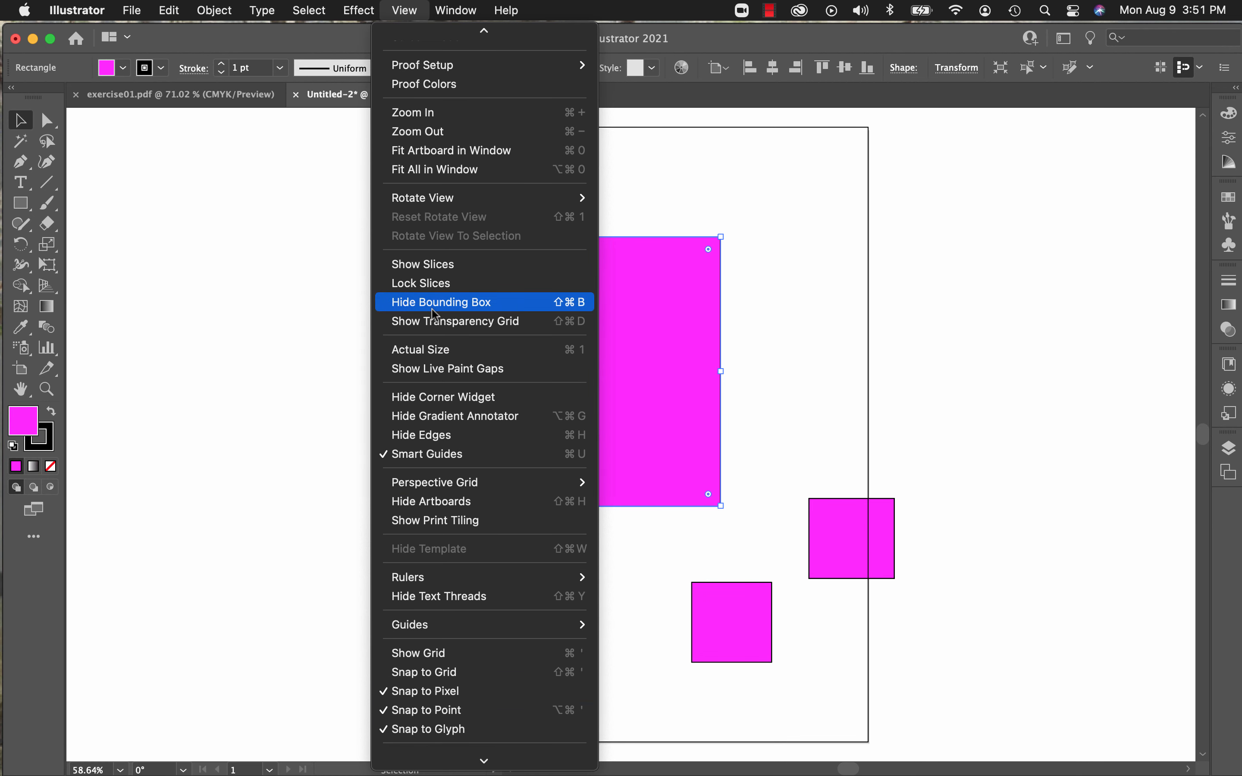
{"action": "left_click", "coordinate": [468, 303]}
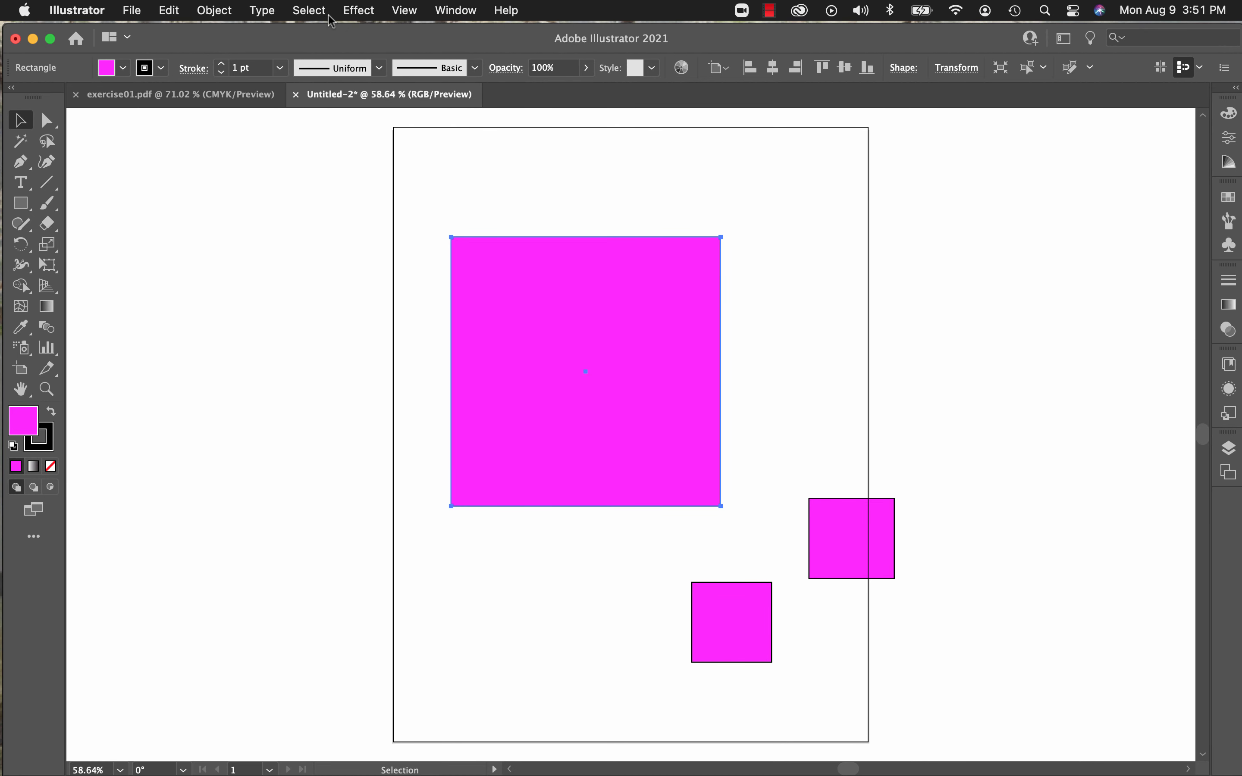
{"action": "left_click", "coordinate": [405, 12]}
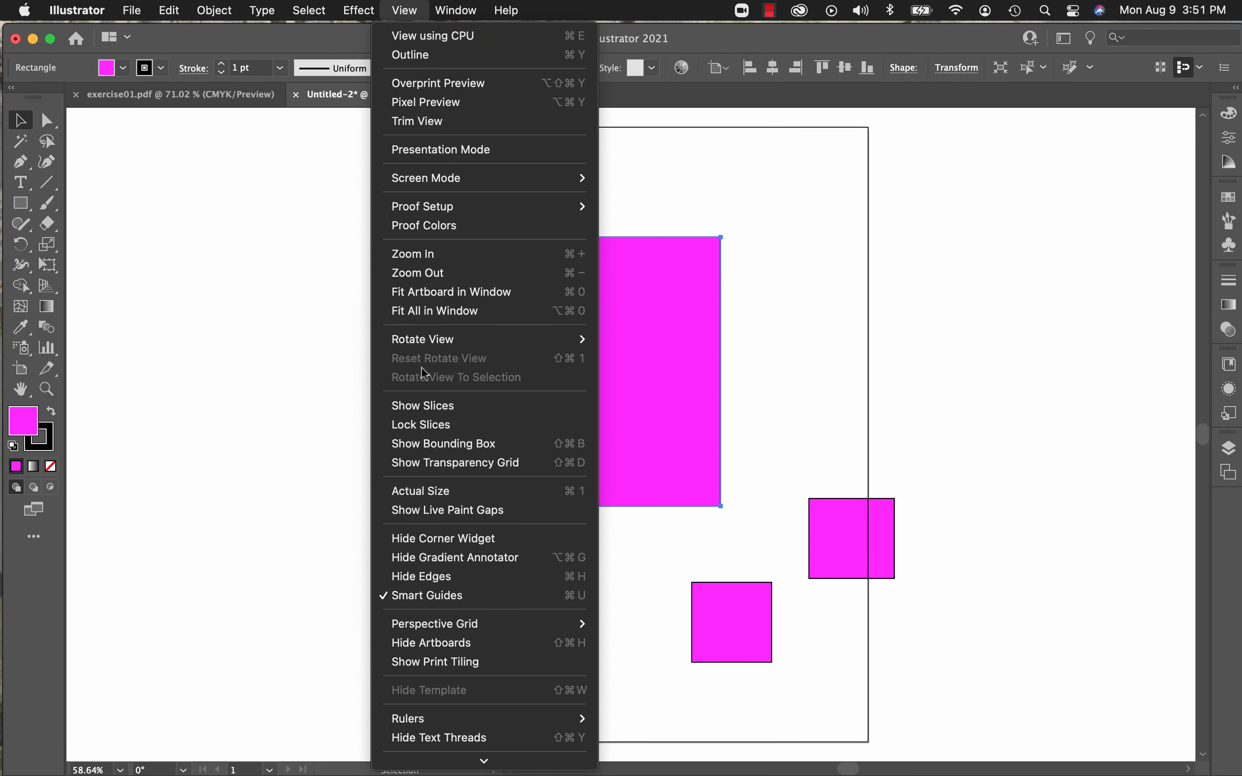
{"action": "left_click", "coordinate": [443, 444]}
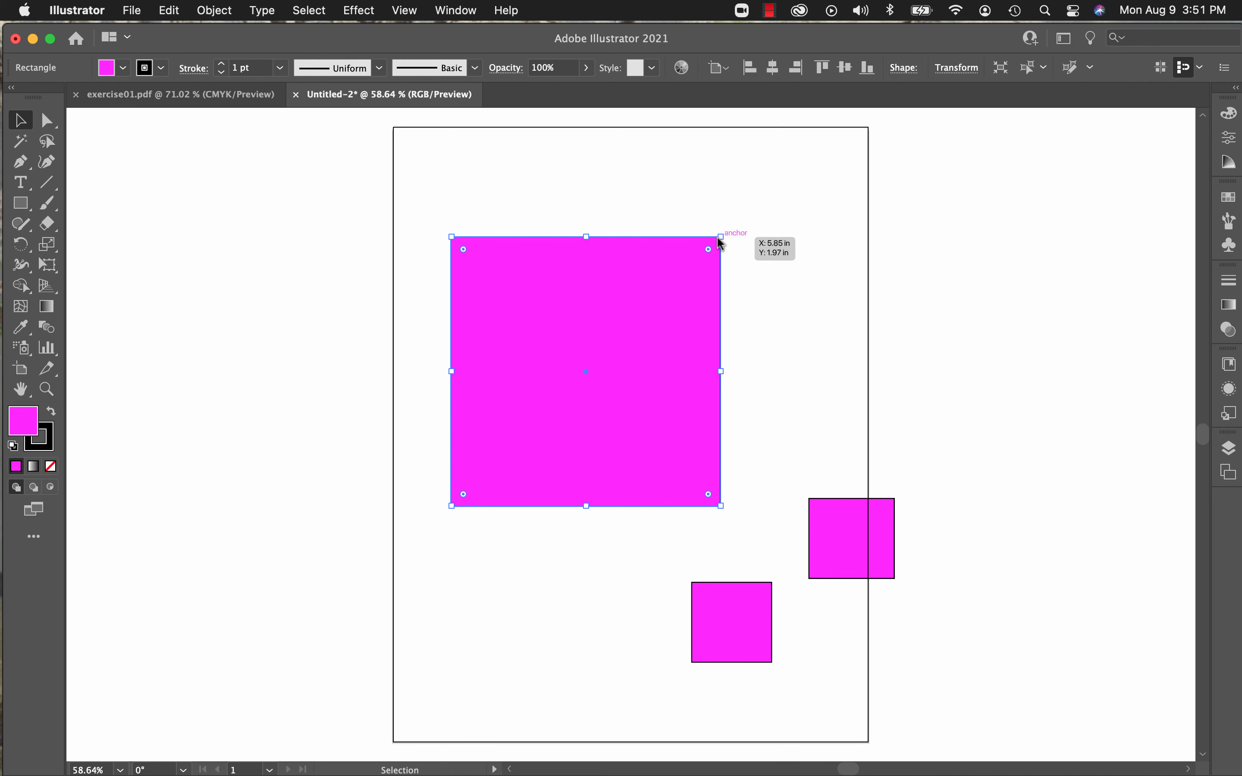
Step: Resize the large square by its upper-right corner, top edge and right edge, and rotate it 30° counterclockwise
{"action": "left_click_drag", "start_coordinate": [720, 239], "coordinate": [673, 279]}
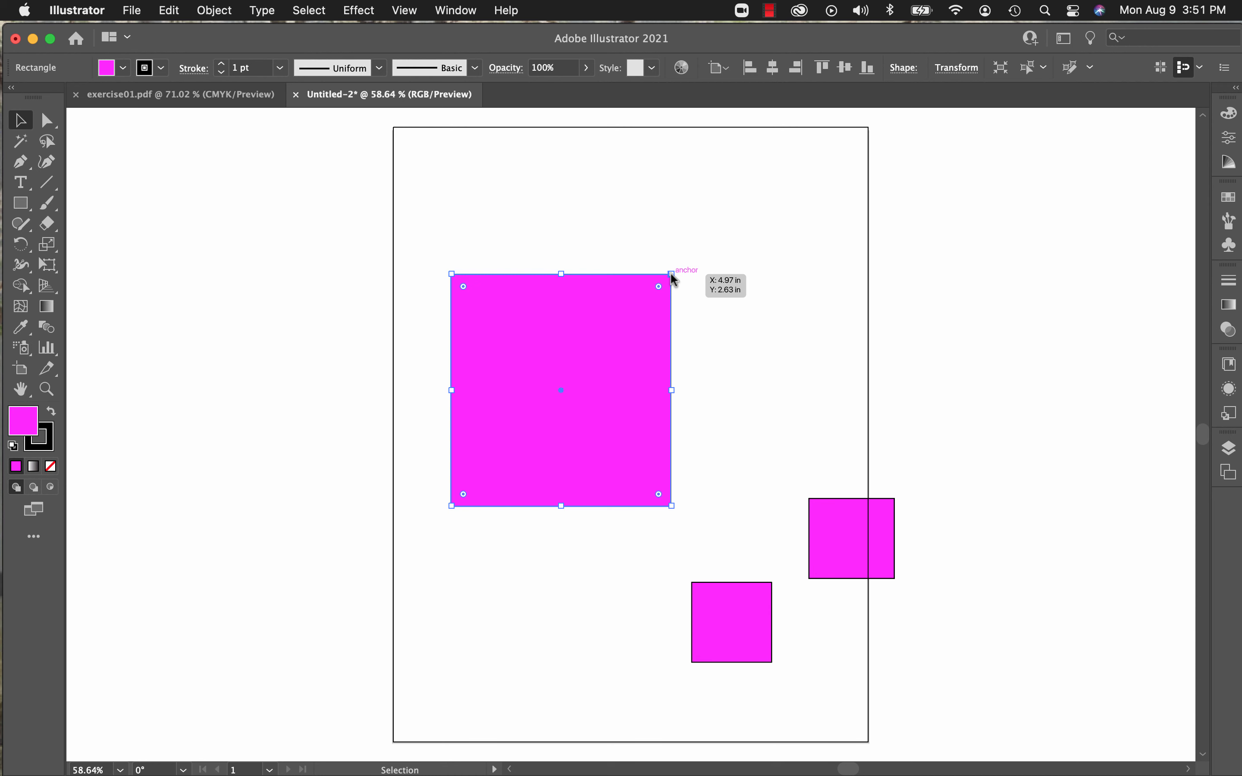
{"action": "left_click_drag", "start_coordinate": [671, 274], "coordinate": [729, 238]}
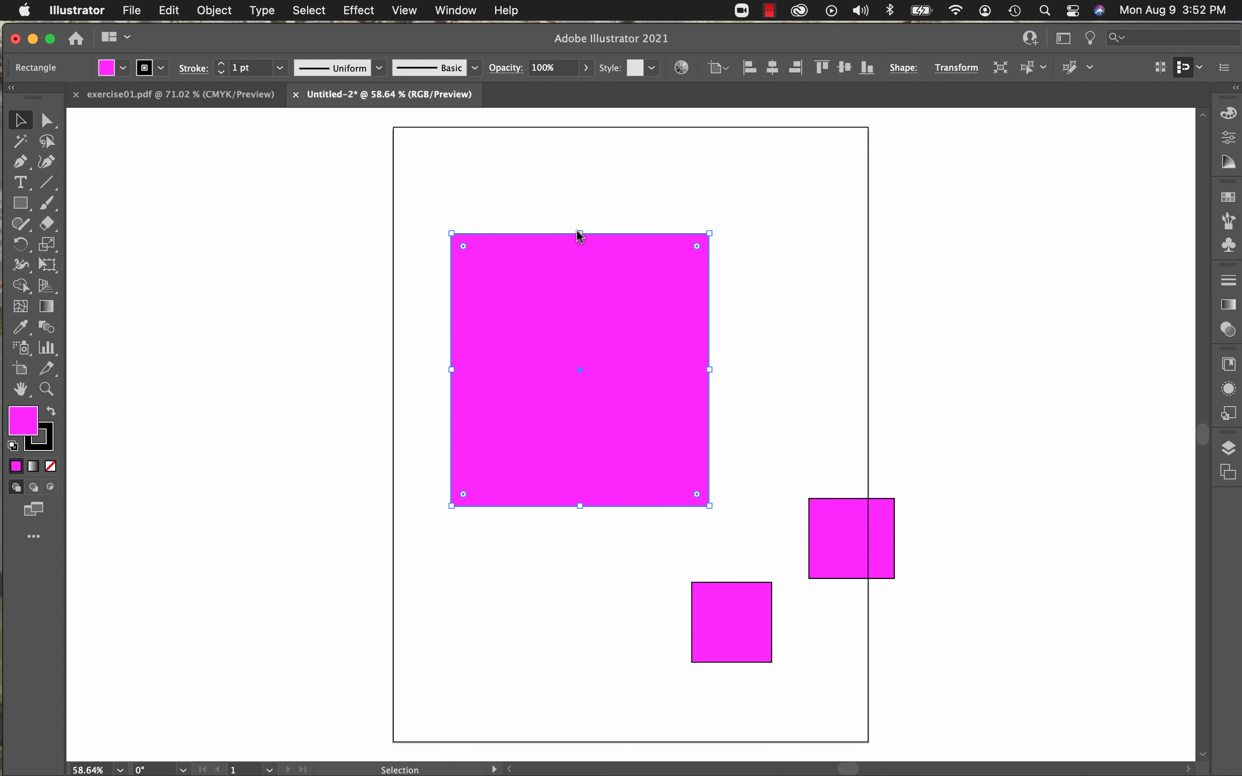
{"action": "mouse_move", "coordinate": [577, 232]}
{"action": "left_mouse_down"}
{"action": "mouse_move", "coordinate": [577, 198]}
{"action": "mouse_move", "coordinate": [581, 245]}
{"action": "left_mouse_up"}
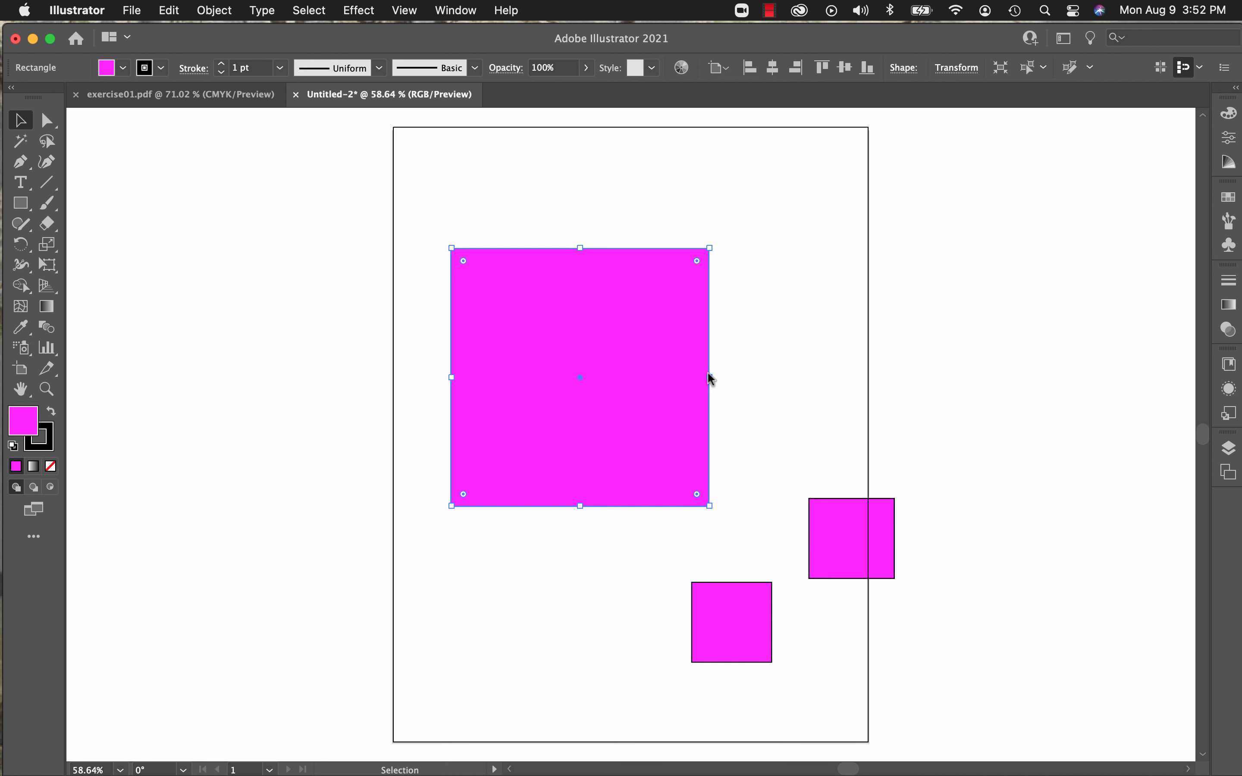
{"action": "mouse_move", "coordinate": [709, 377]}
{"action": "left_mouse_down"}
{"action": "mouse_move", "coordinate": [731, 379]}
{"action": "mouse_move", "coordinate": [697, 379]}
{"action": "left_mouse_up"}
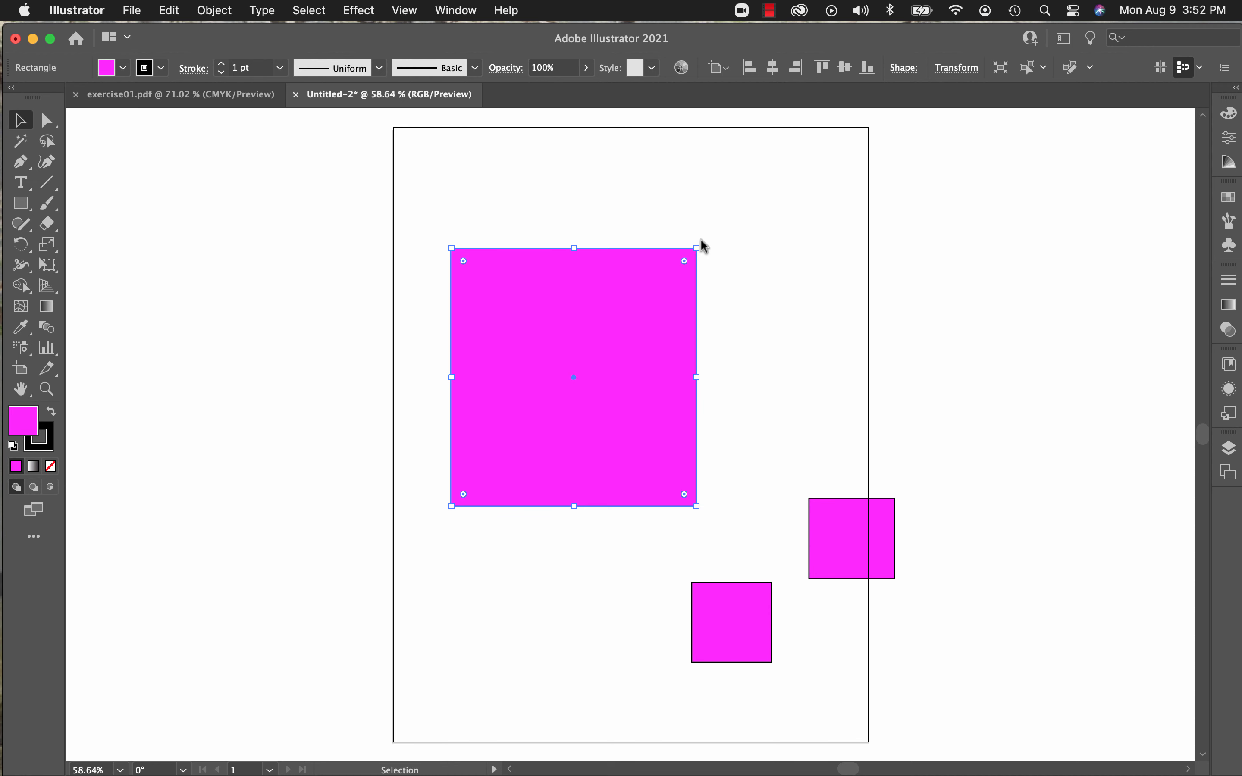
{"action": "left_click_drag", "start_coordinate": [703, 245], "coordinate": [623, 196]}
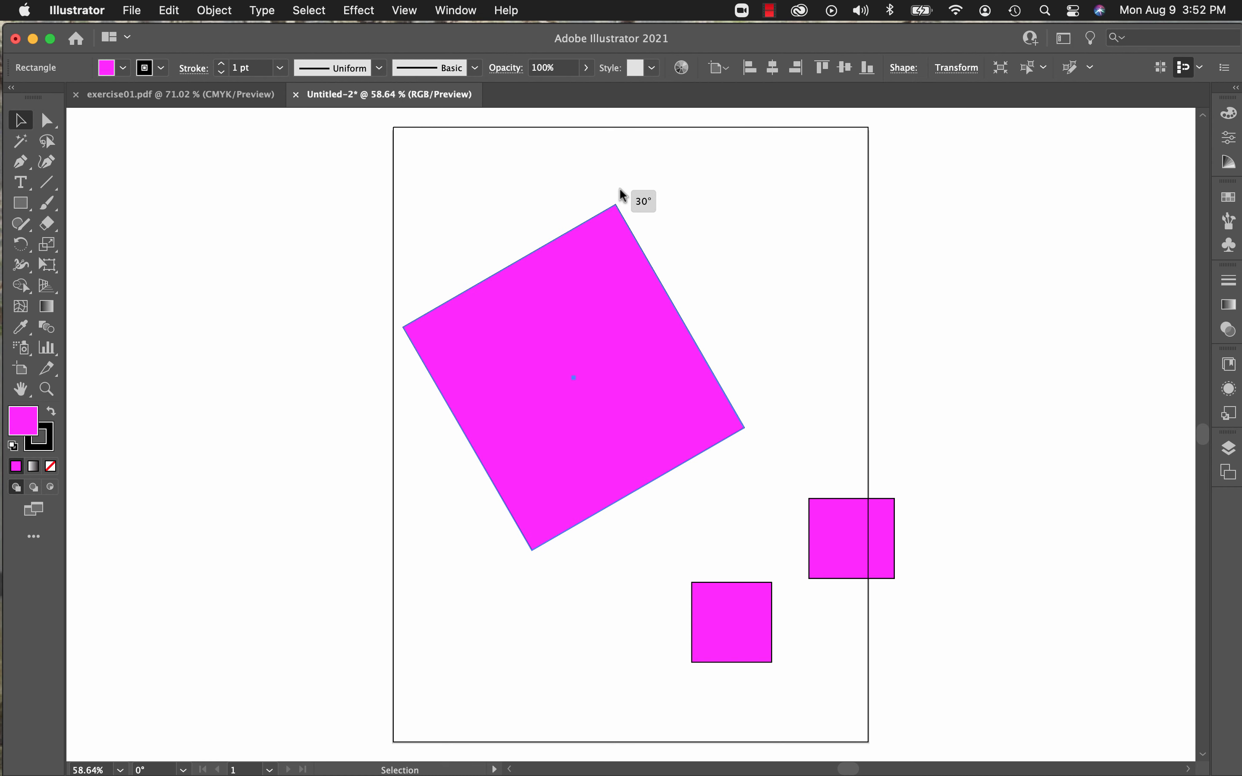
Step: Rotate the large square freehand clockwise by its corner and set its X position to 4 in
{"action": "left_click_drag", "start_coordinate": [621, 193], "coordinate": [718, 469]}
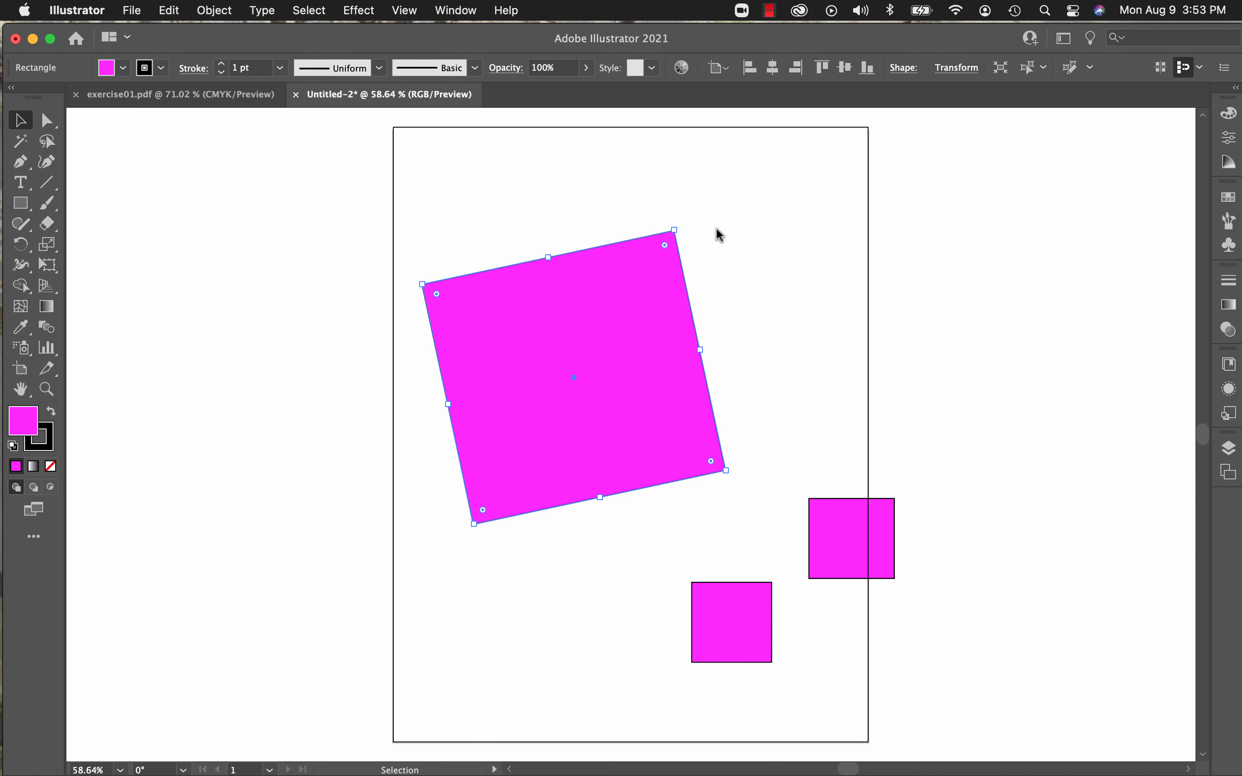
{"action": "left_click", "coordinate": [956, 68]}
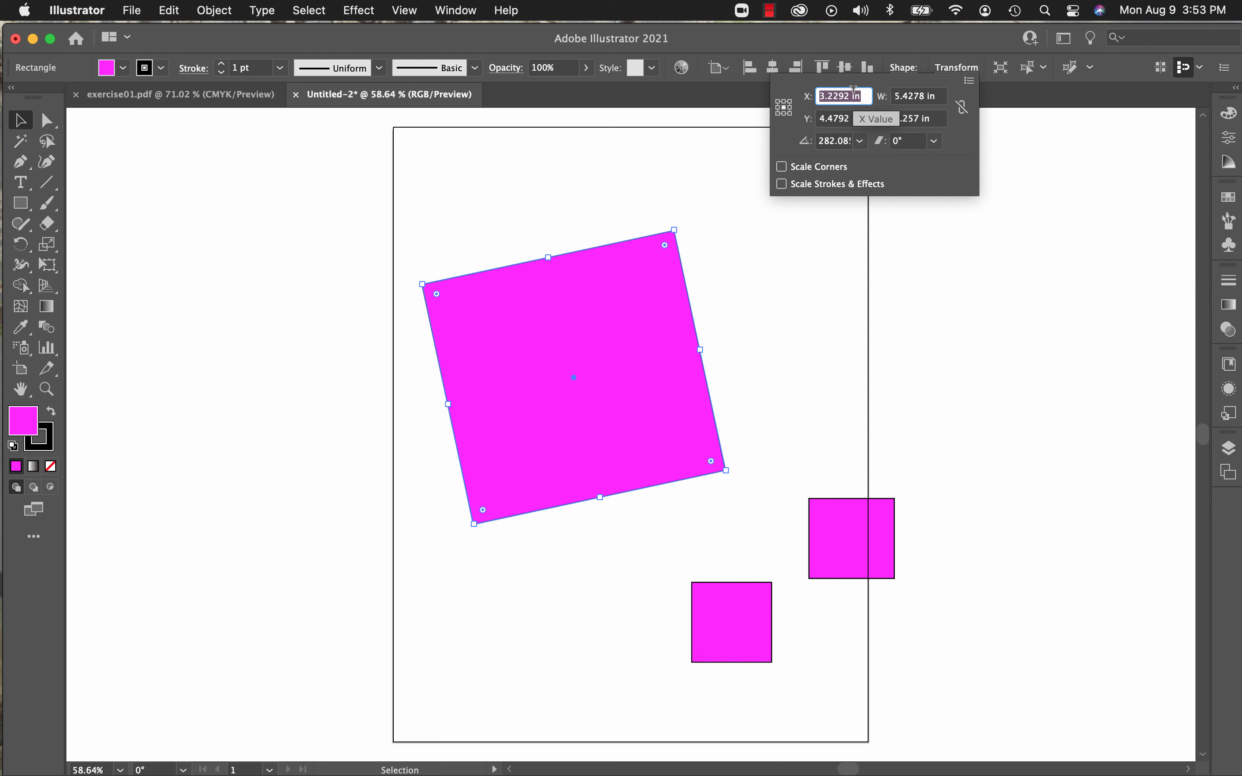
{"action": "type", "text": "4"}
{"action": "left_click", "coordinate": [912, 97]}
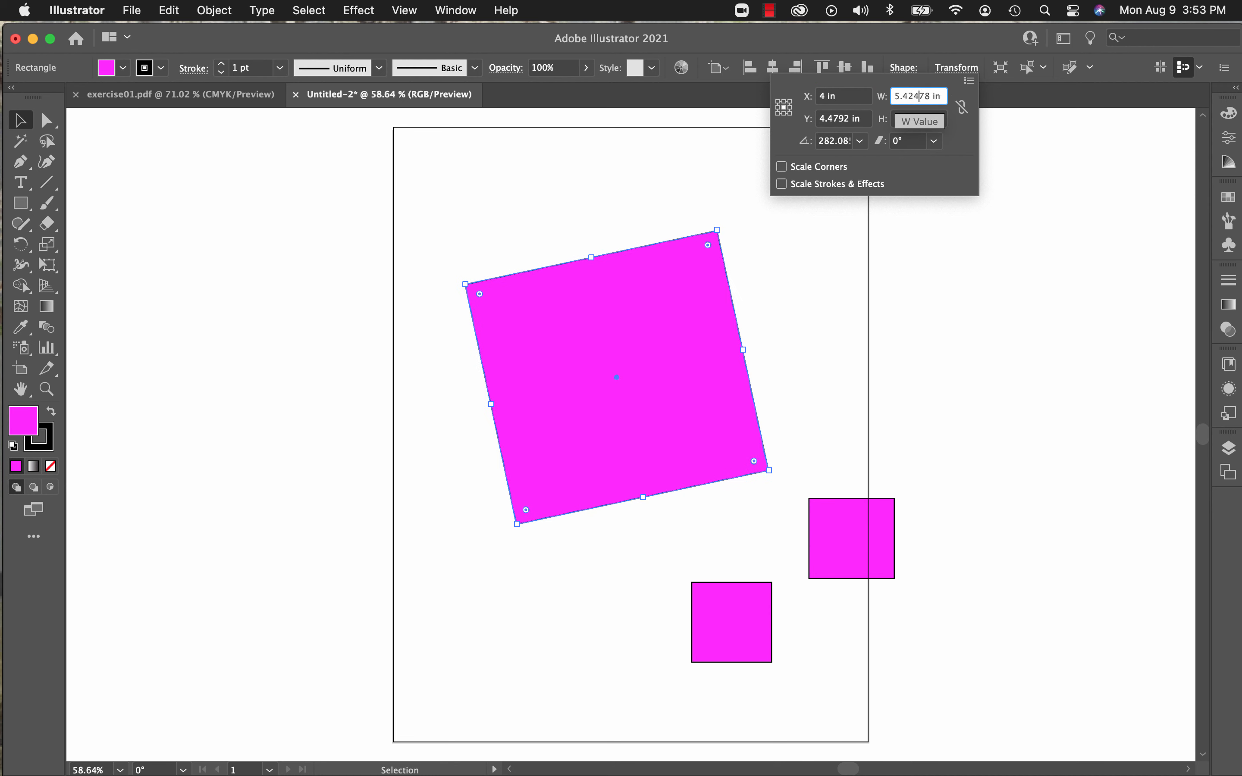
Step: Set the large shape's height to 4 in and its Y position to 5 in
{"action": "left_click", "coordinate": [847, 121]}
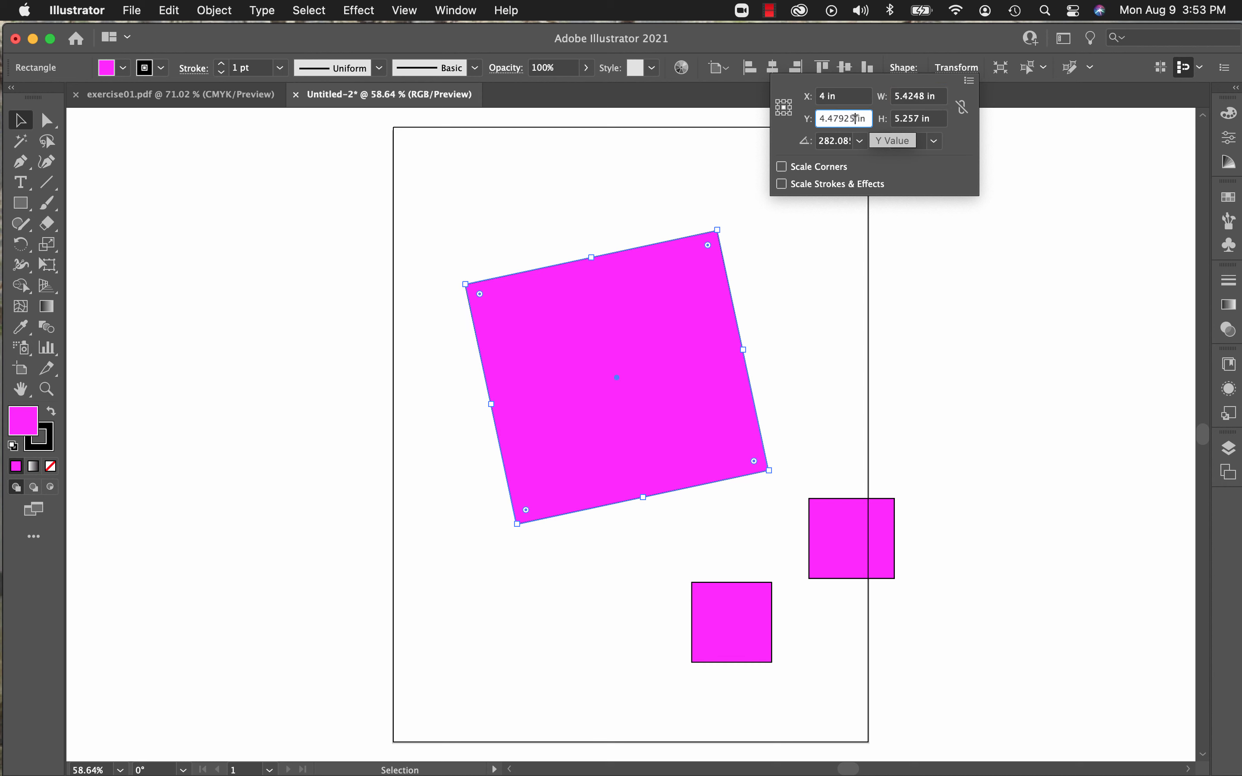
{"action": "left_click", "coordinate": [913, 116]}
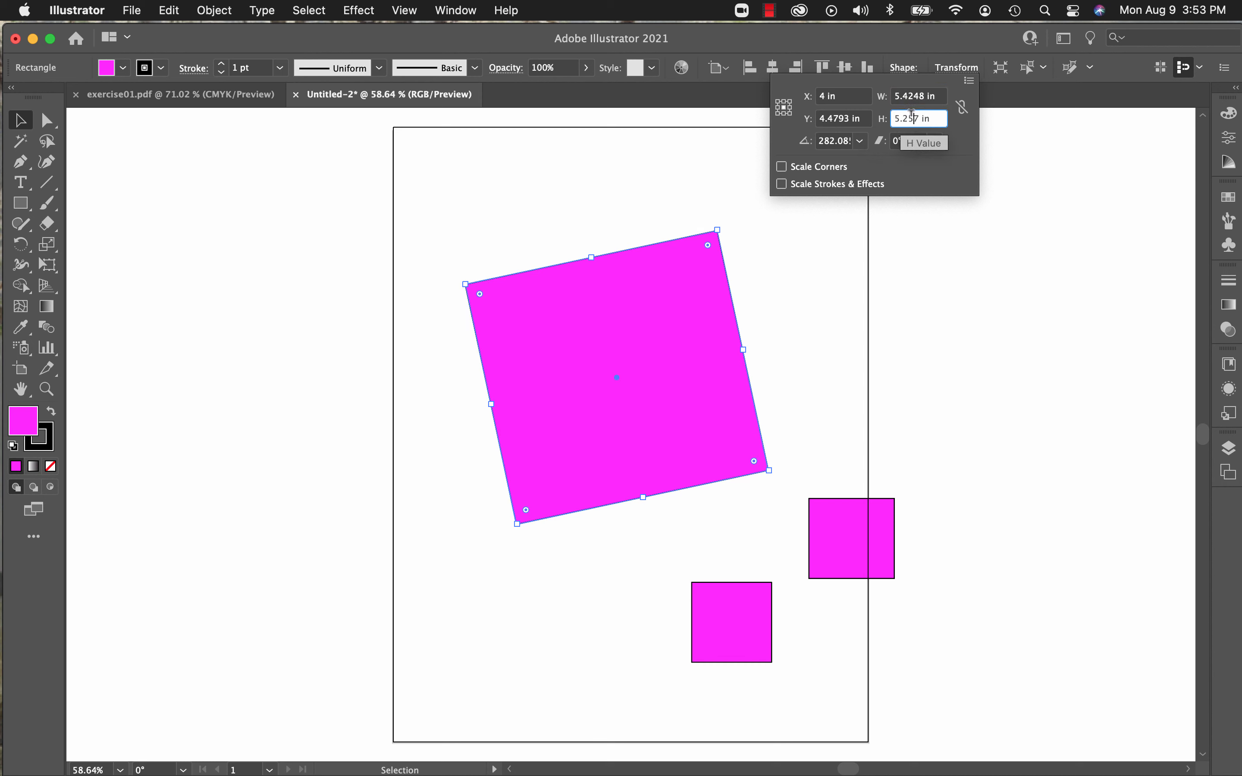
{"action": "double_click", "coordinate": [912, 115]}
{"action": "type", "text": "4"}
{"action": "left_click", "coordinate": [829, 118]}
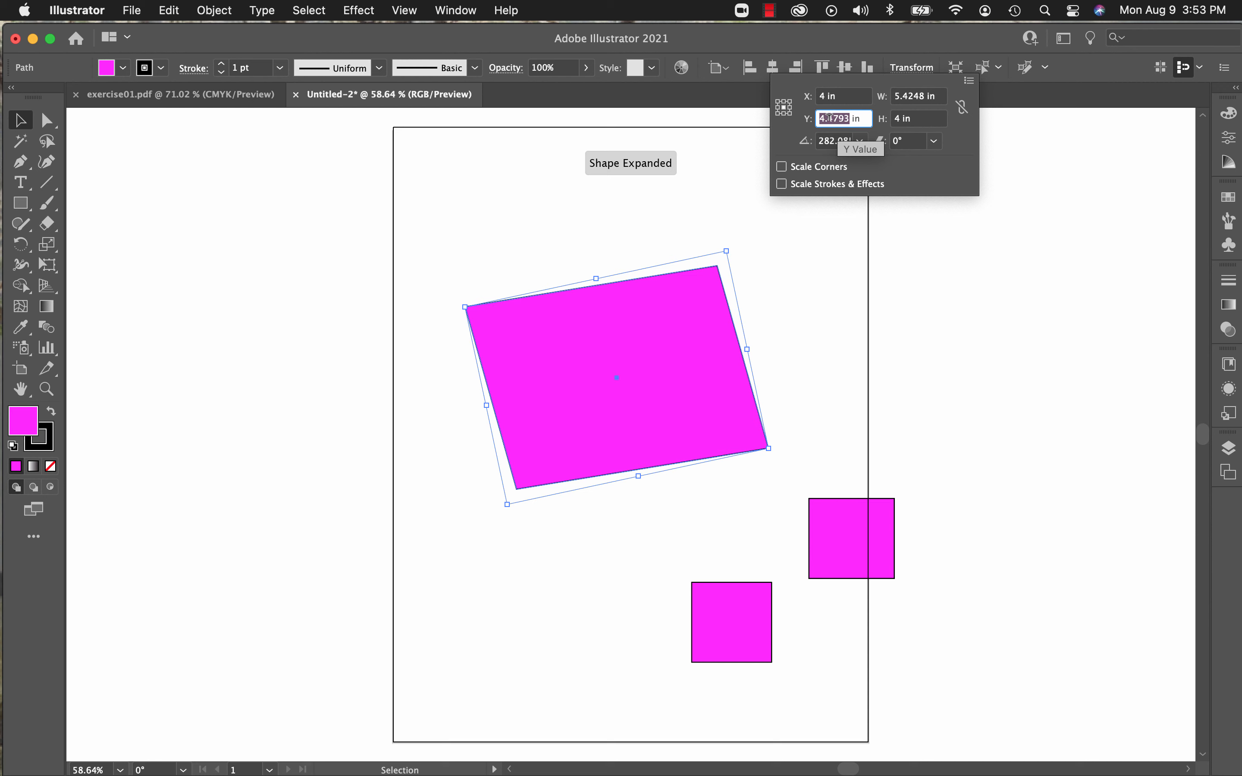
{"action": "type", "text": "5"}
Step: Set the large shape's rotation angle to 45°, and switch Scale Corners on and off again
{"action": "left_click", "coordinate": [843, 140]}
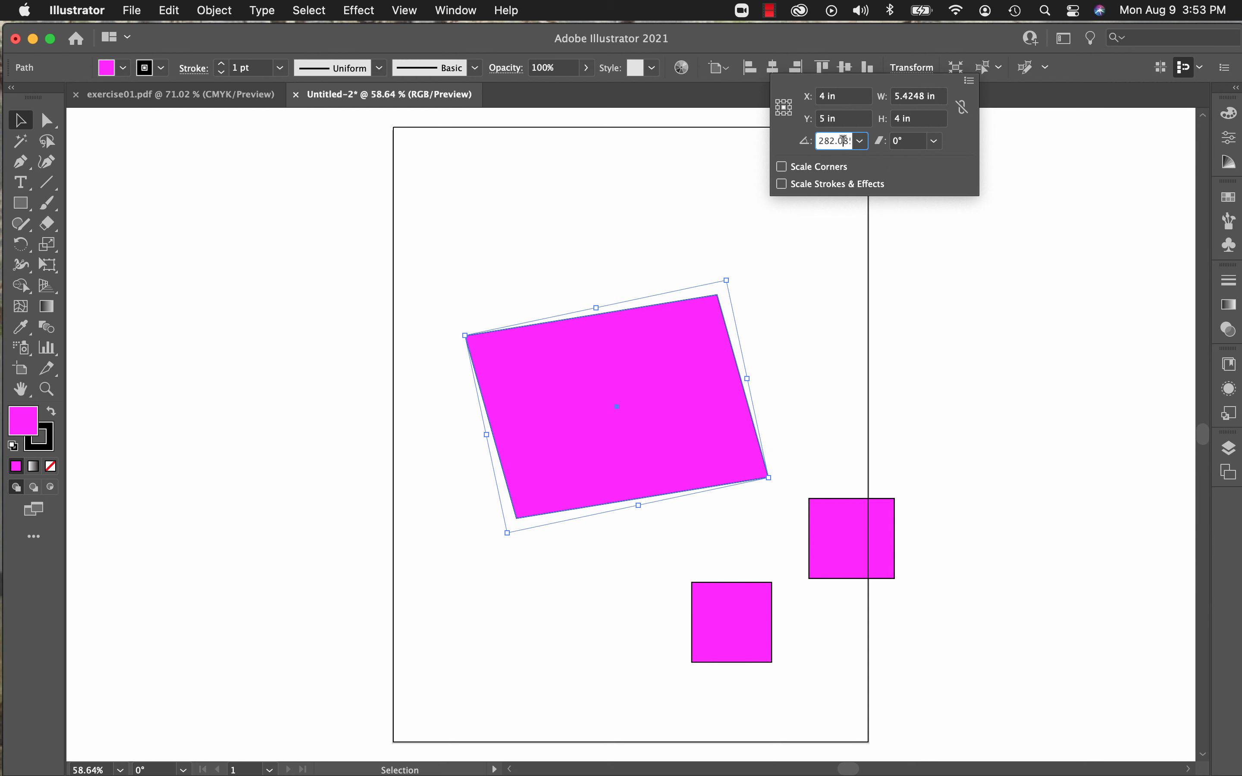
{"action": "double_click", "coordinate": [842, 140]}
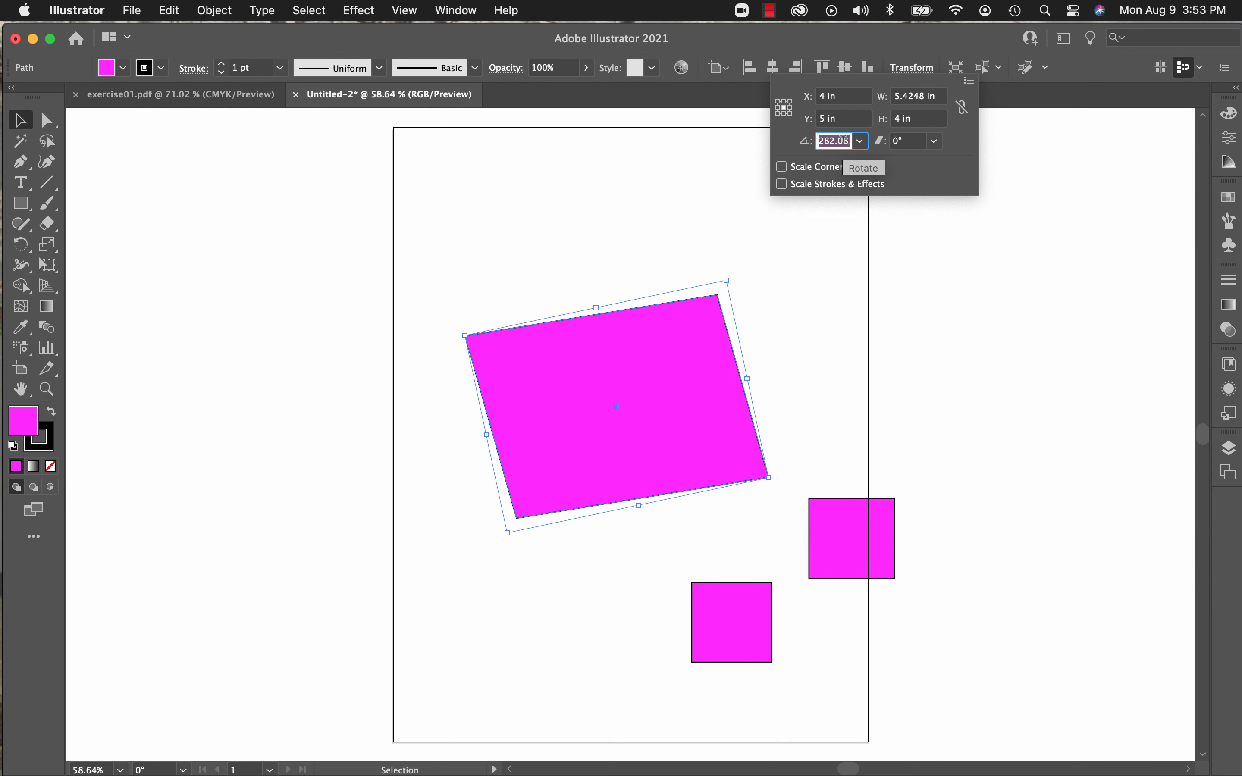
{"action": "type", "text": "45"}
{"action": "left_click", "coordinate": [910, 139]}
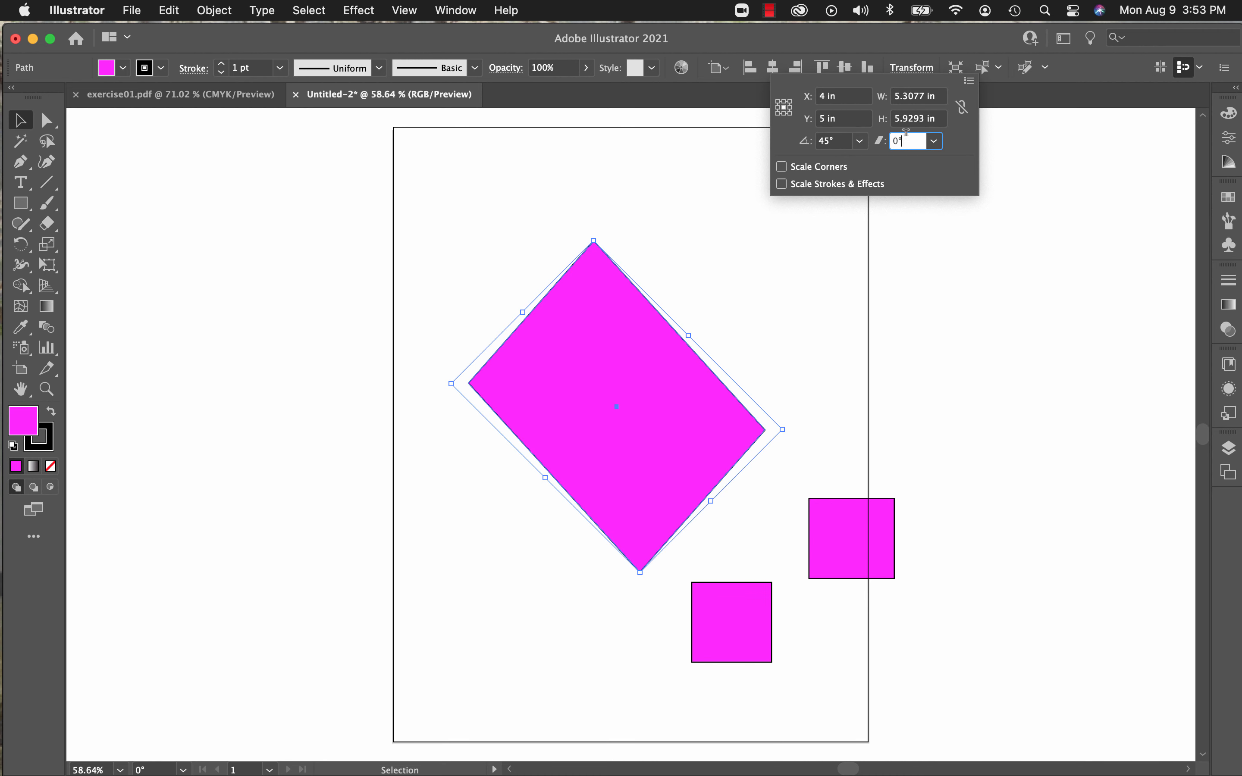
{"action": "left_click", "coordinate": [781, 166]}
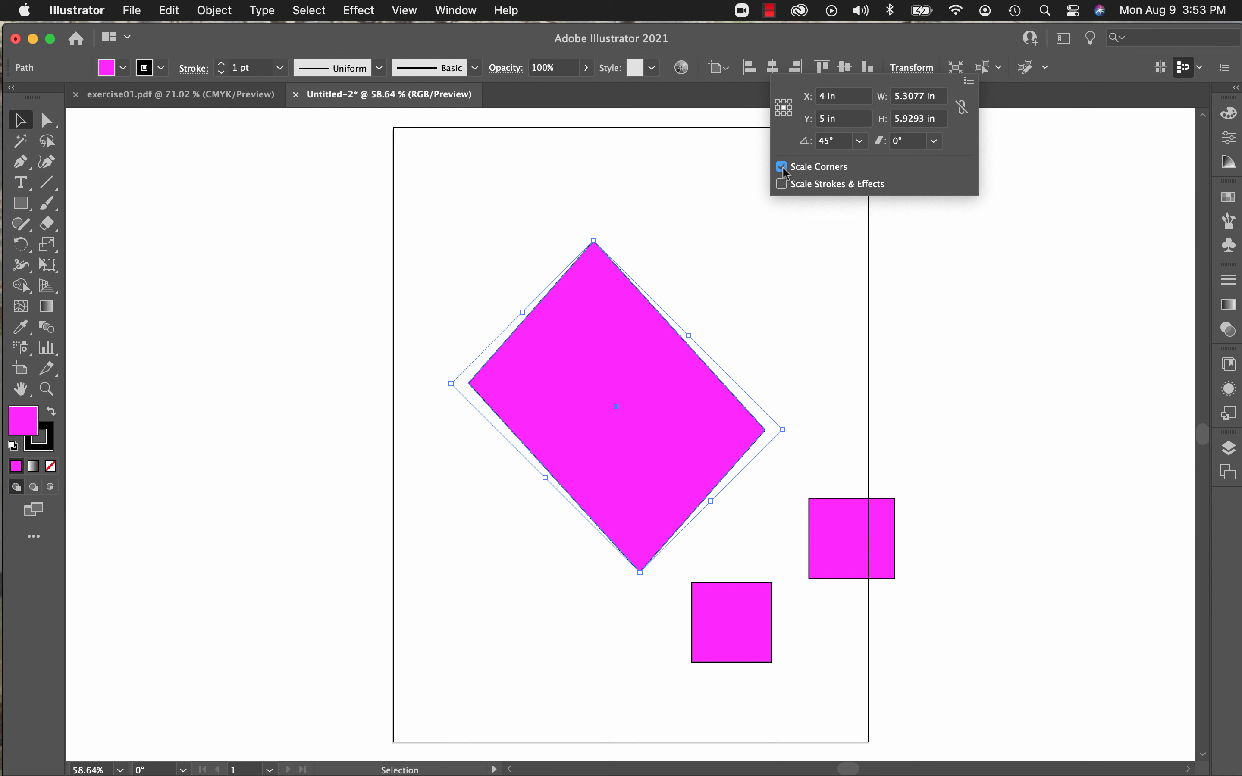
{"action": "left_click", "coordinate": [781, 167]}
Step: Copy the small square on the artboard's right edge, paste it and move the pasted square to the upper right of the large shape
{"action": "left_click", "coordinate": [176, 13]}
{"action": "left_click", "coordinate": [612, 270]}
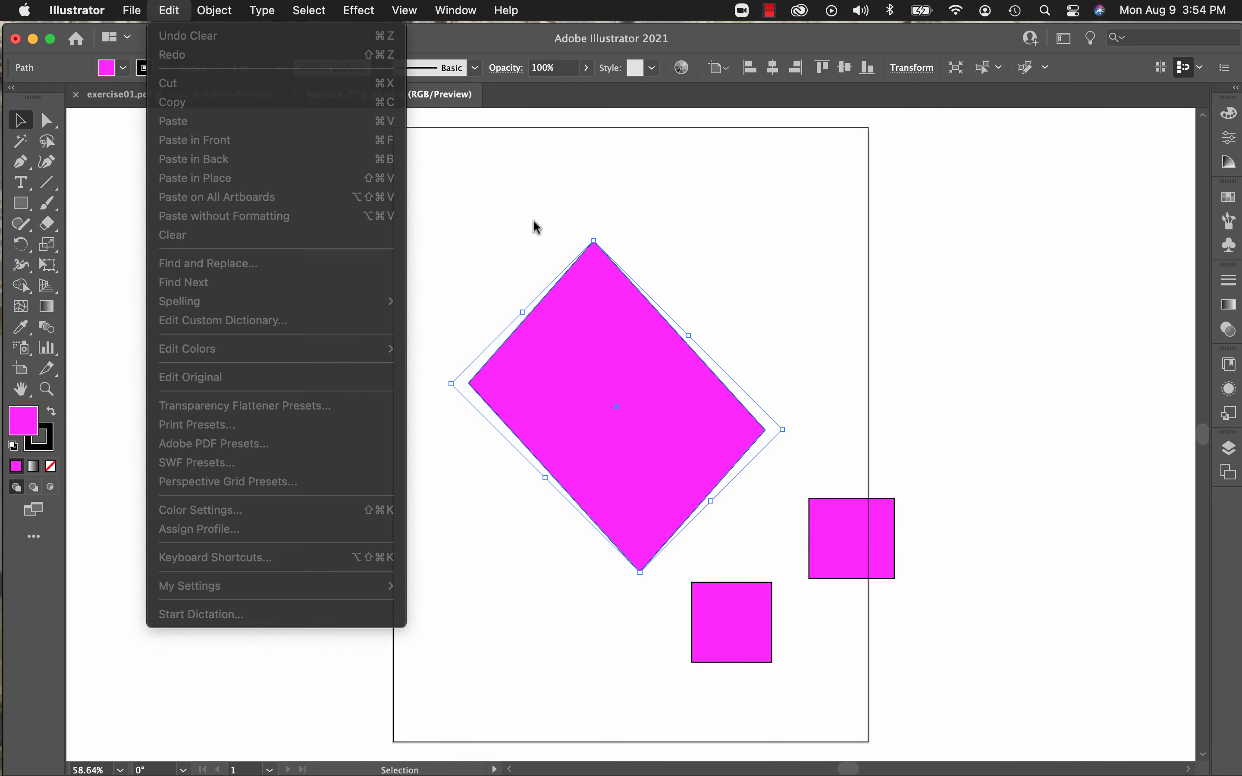
{"action": "left_click", "coordinate": [836, 548]}
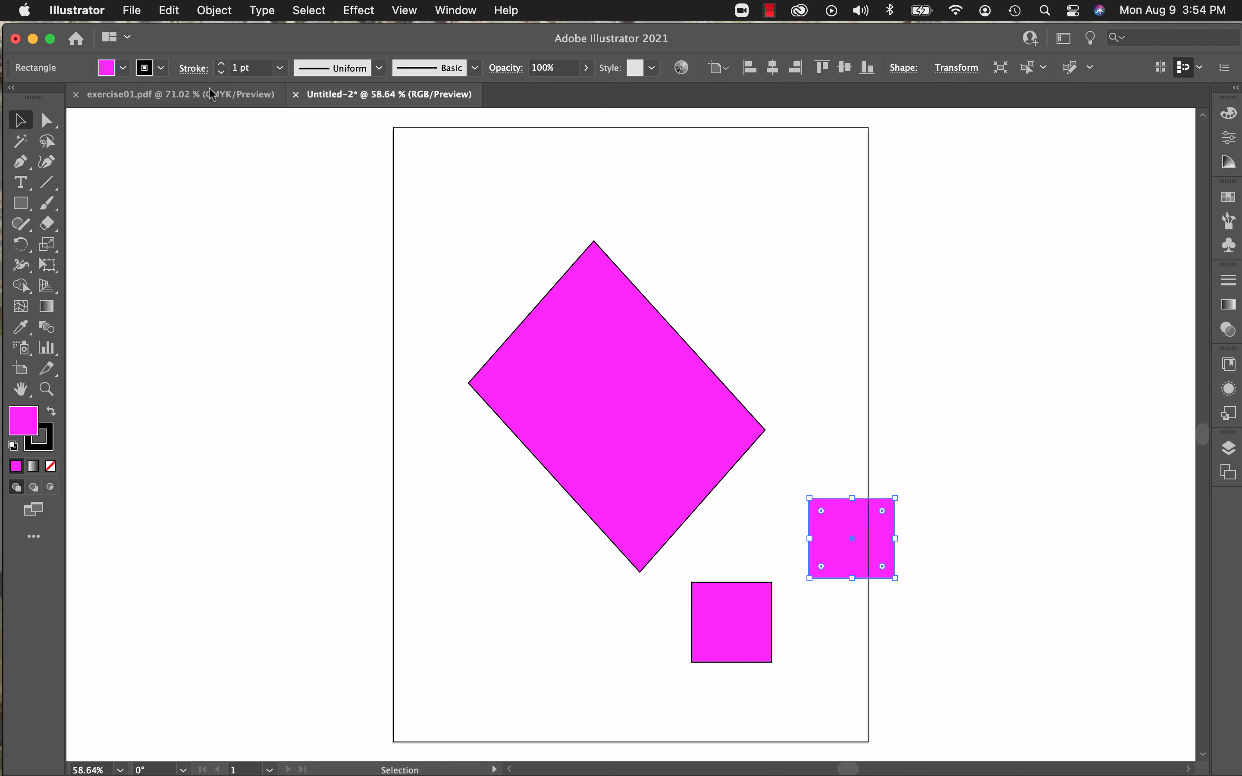
{"action": "left_click", "coordinate": [168, 13]}
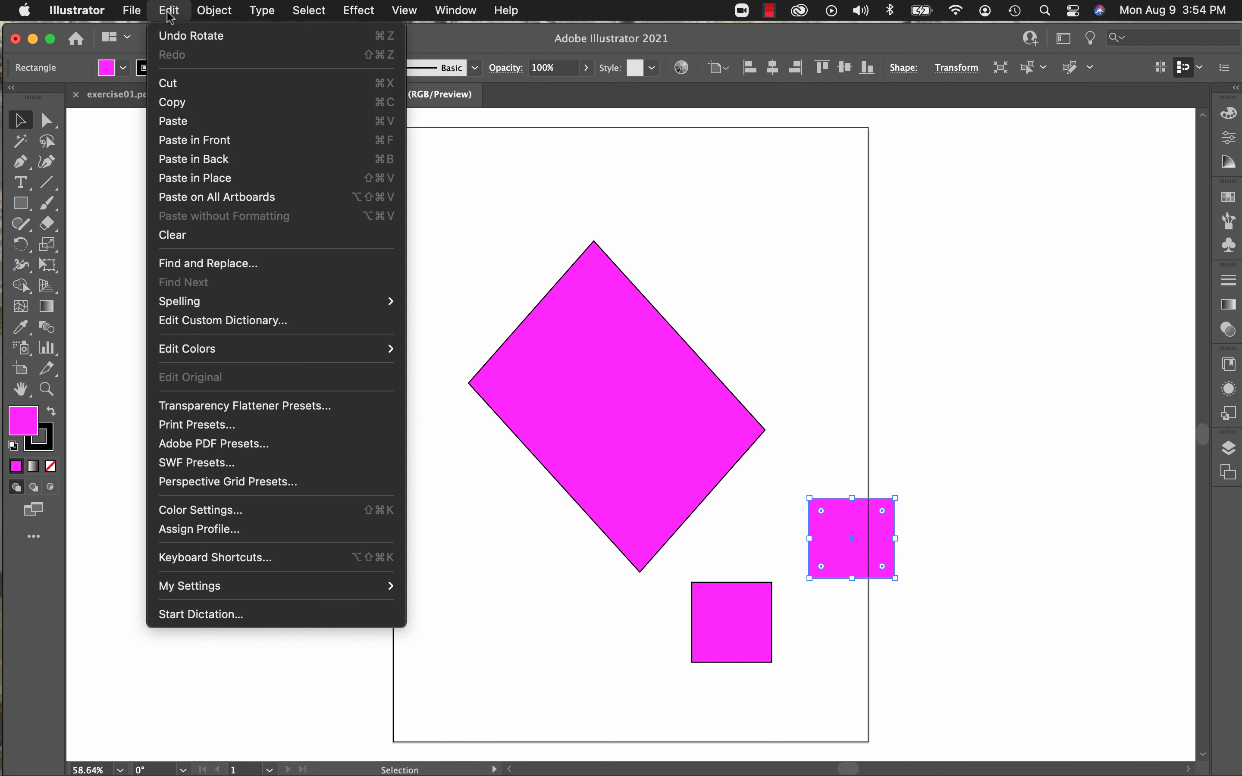
{"action": "left_click", "coordinate": [181, 106]}
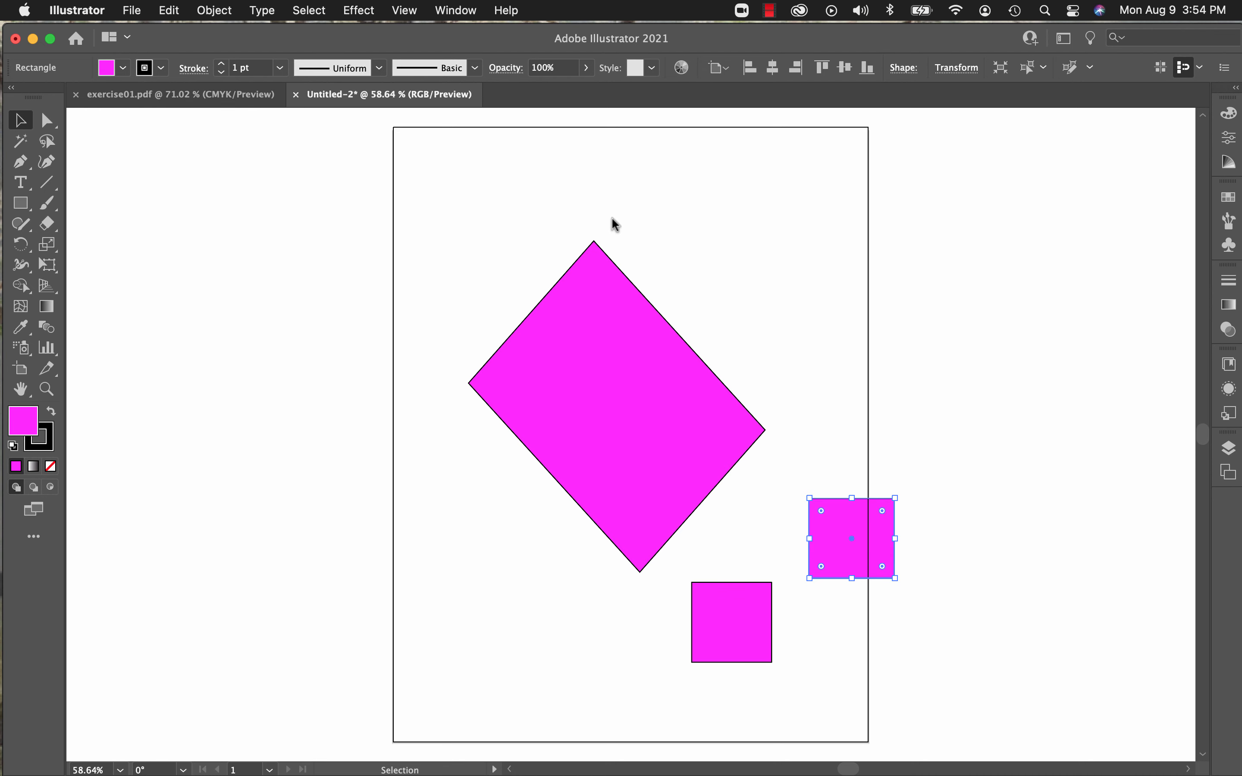
{"action": "left_click", "coordinate": [168, 13]}
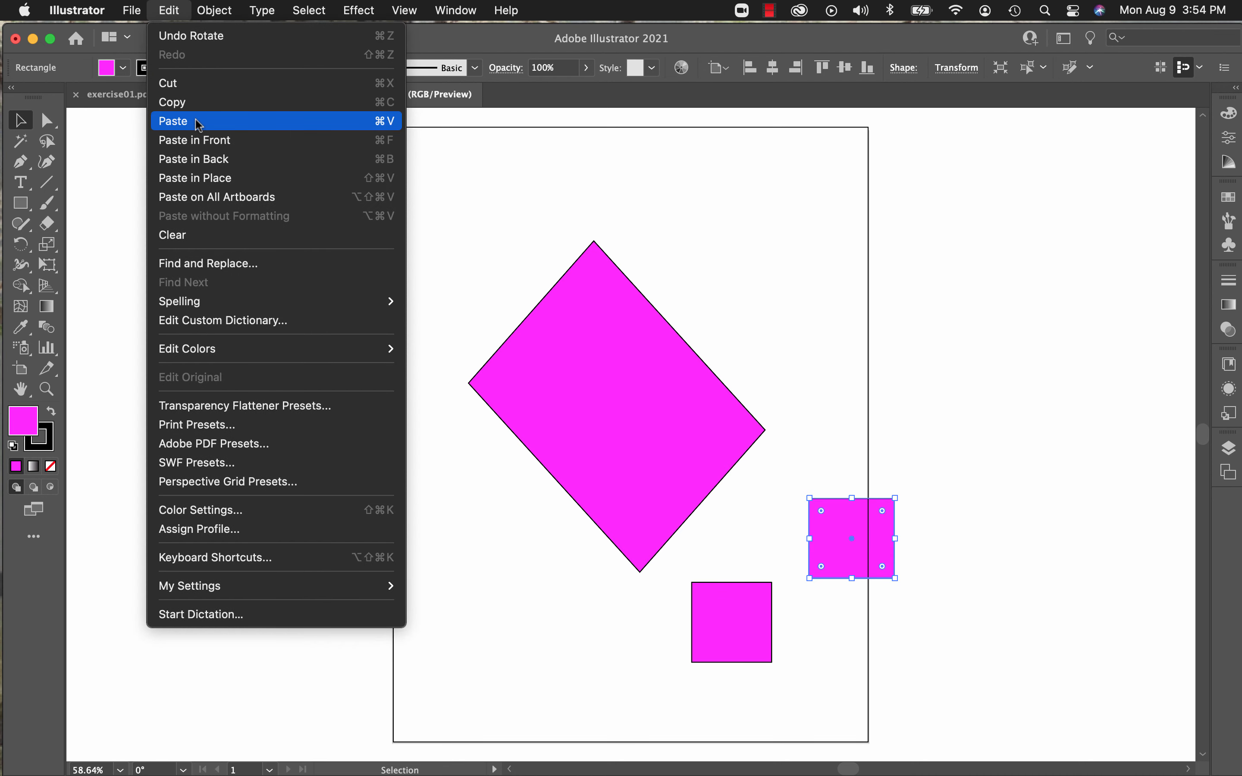
{"action": "left_click", "coordinate": [263, 124]}
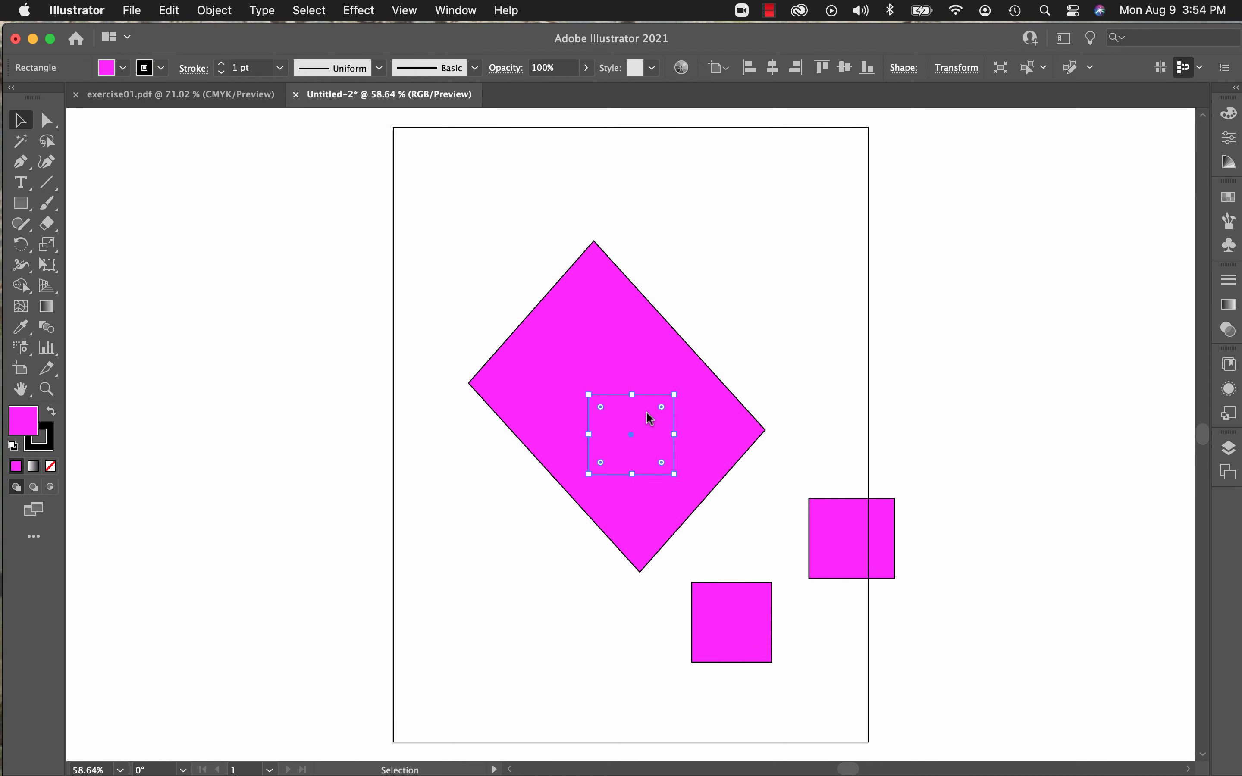
{"action": "left_click_drag", "start_coordinate": [646, 412], "coordinate": [756, 261]}
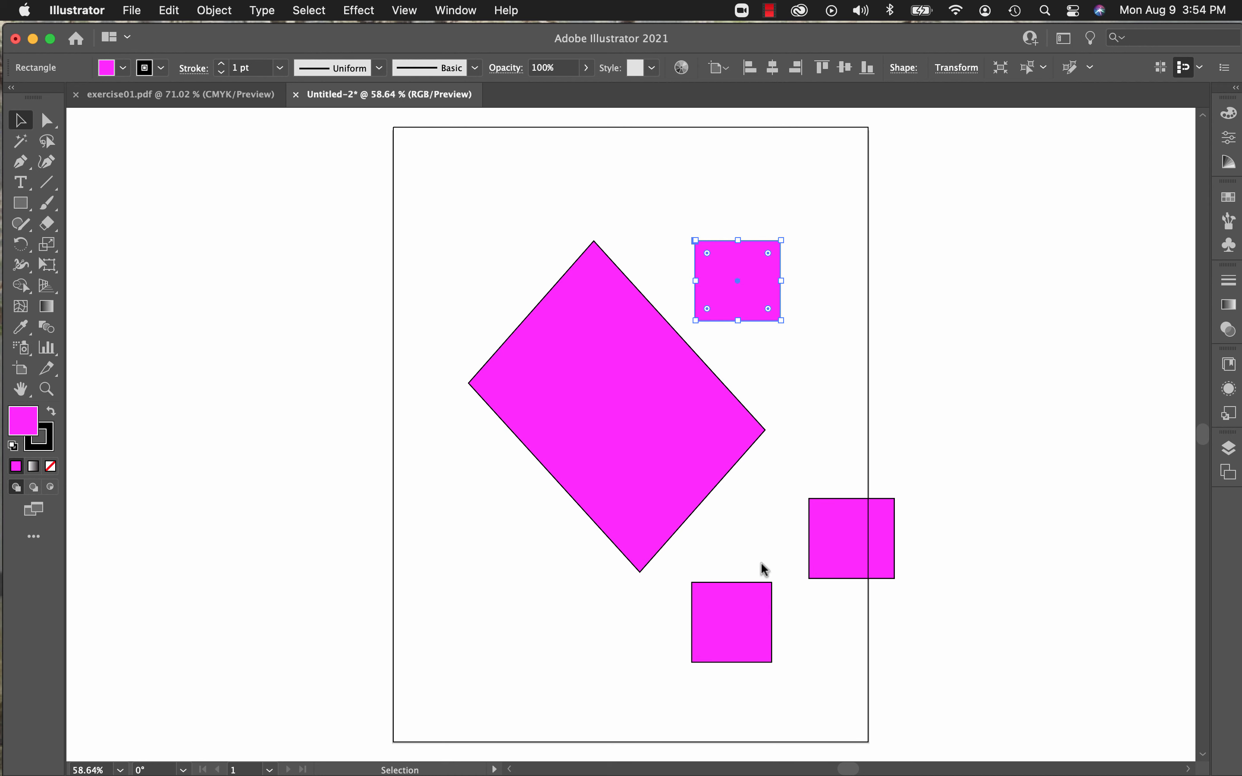
Step: Duplicate the right-edge square by moving a copy to the artboard's lower left, and swap its fill and stroke colors back and forth
{"action": "left_click", "coordinate": [835, 539]}
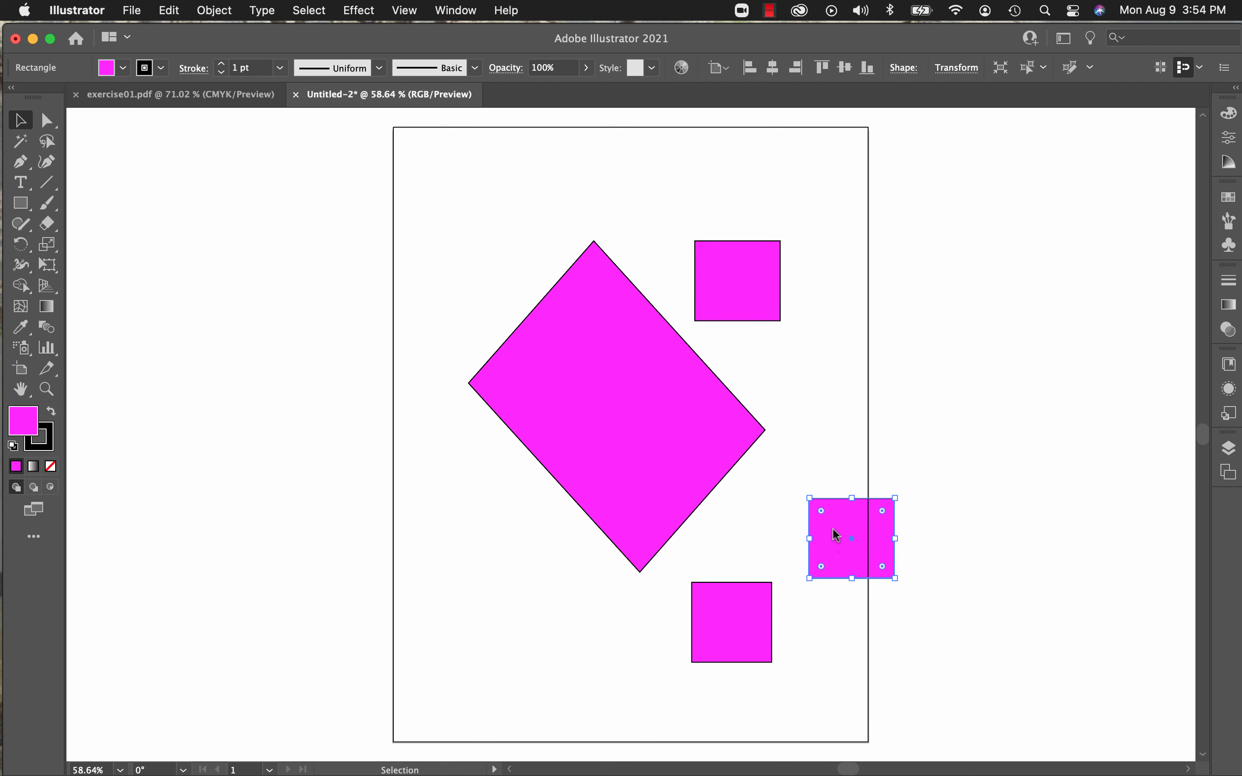
{"action": "left_click_drag", "start_coordinate": [832, 528], "coordinate": [520, 604]}
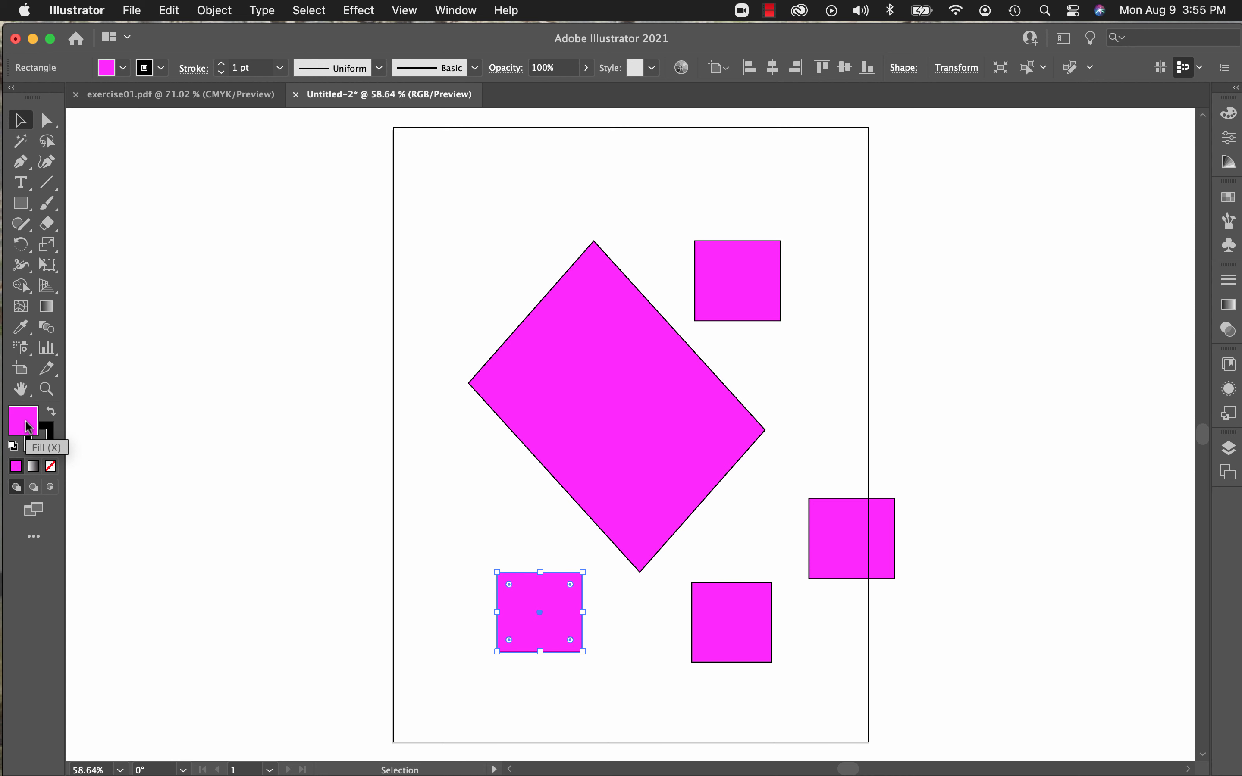
{"action": "left_click", "coordinate": [51, 411]}
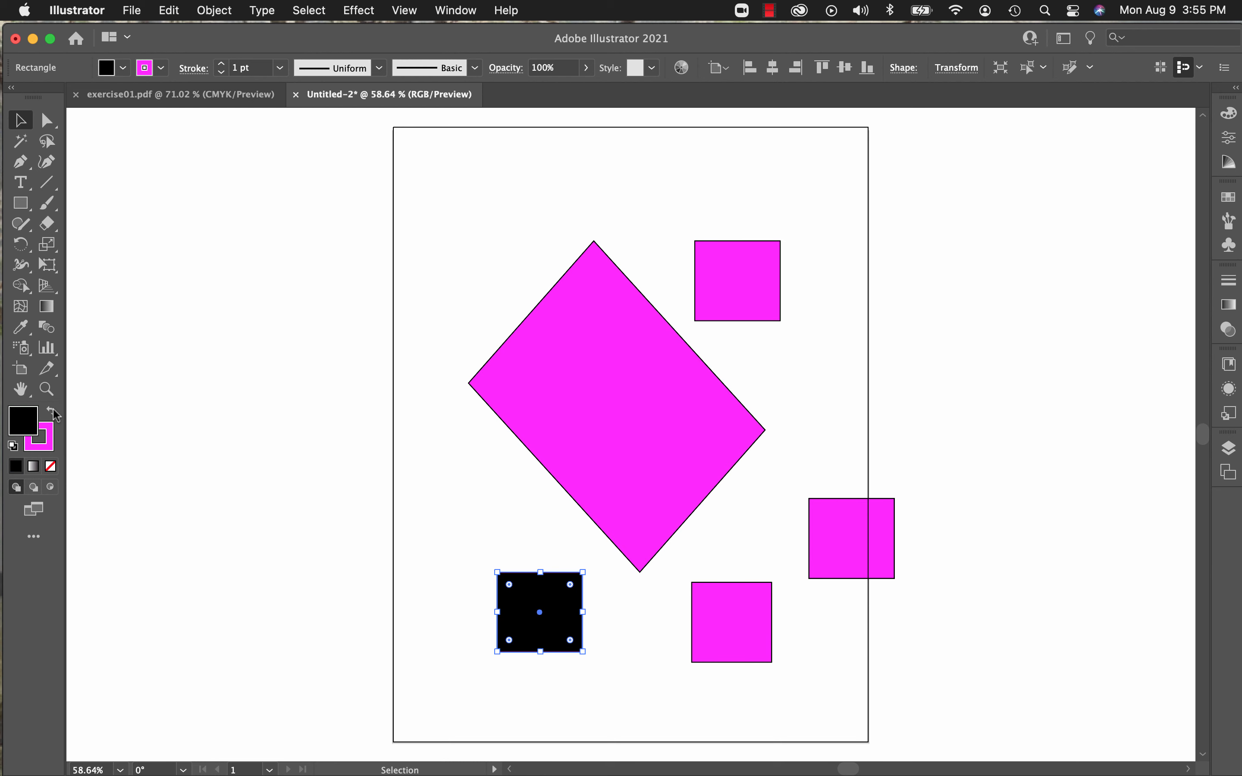
{"action": "left_click", "coordinate": [54, 413]}
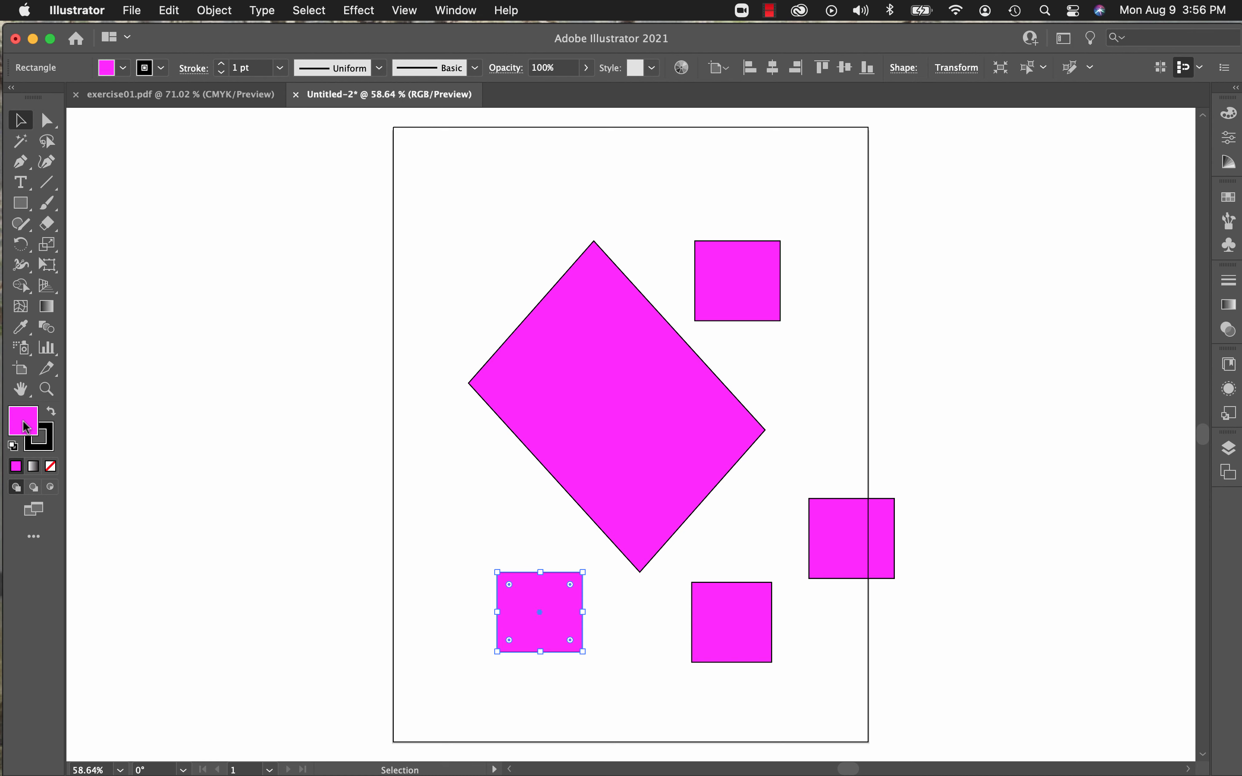
Step: Try dark green 0C6B29 as the lower-left square's fill in the Color Picker, view the color swatches list and cancel
{"action": "double_click", "coordinate": [26, 426]}
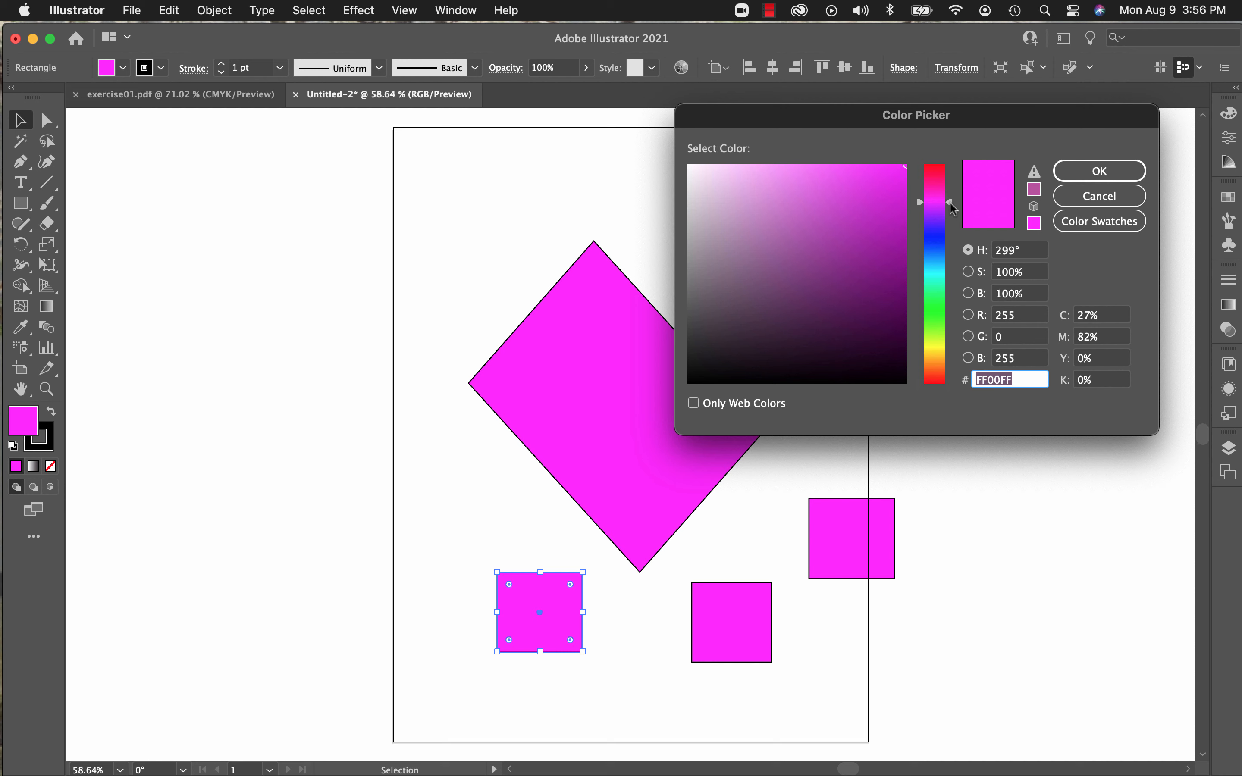
{"action": "left_click_drag", "start_coordinate": [948, 203], "coordinate": [949, 300]}
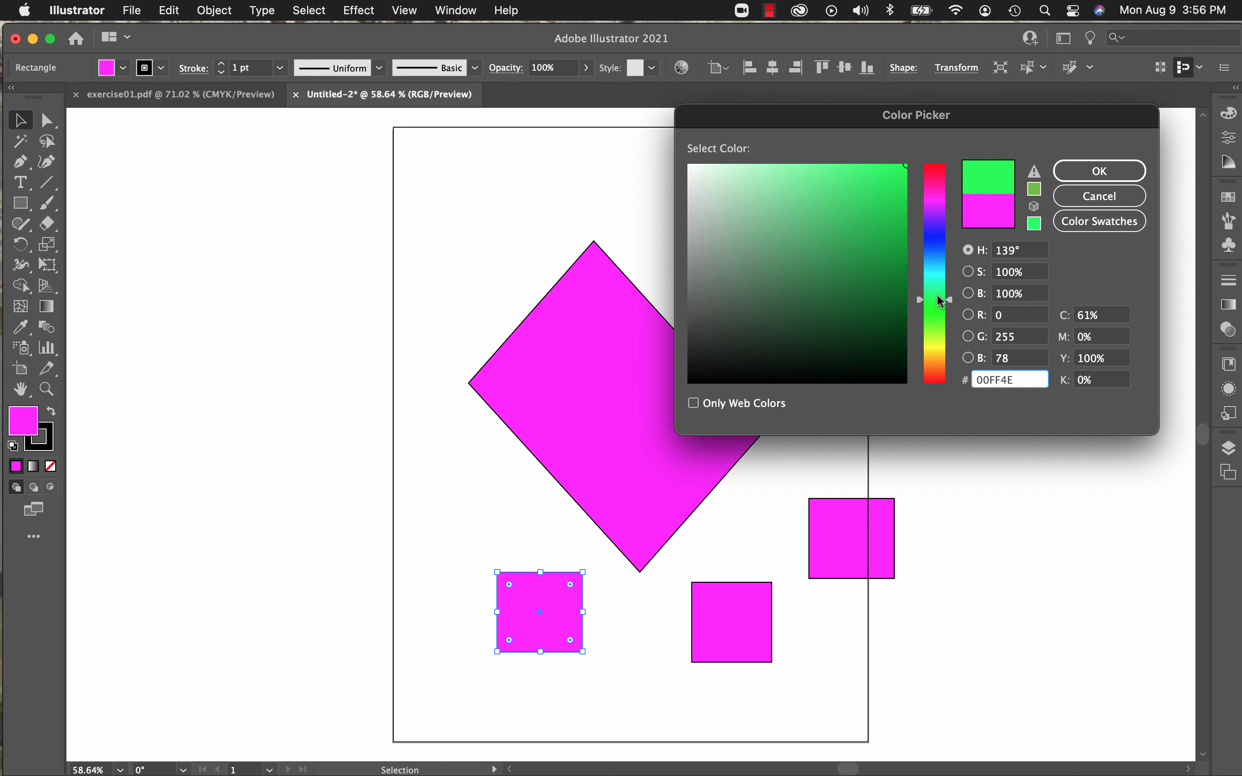
{"action": "left_click", "coordinate": [882, 291]}
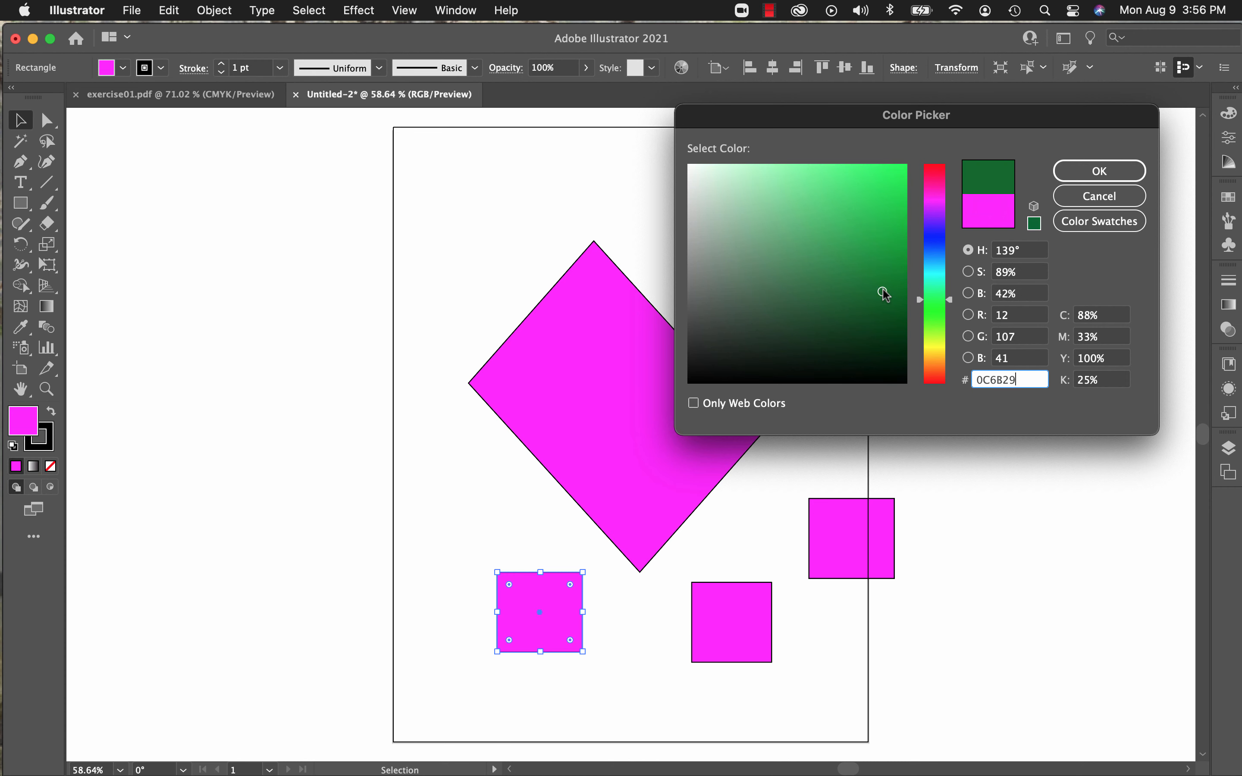
{"action": "left_click", "coordinate": [1117, 222]}
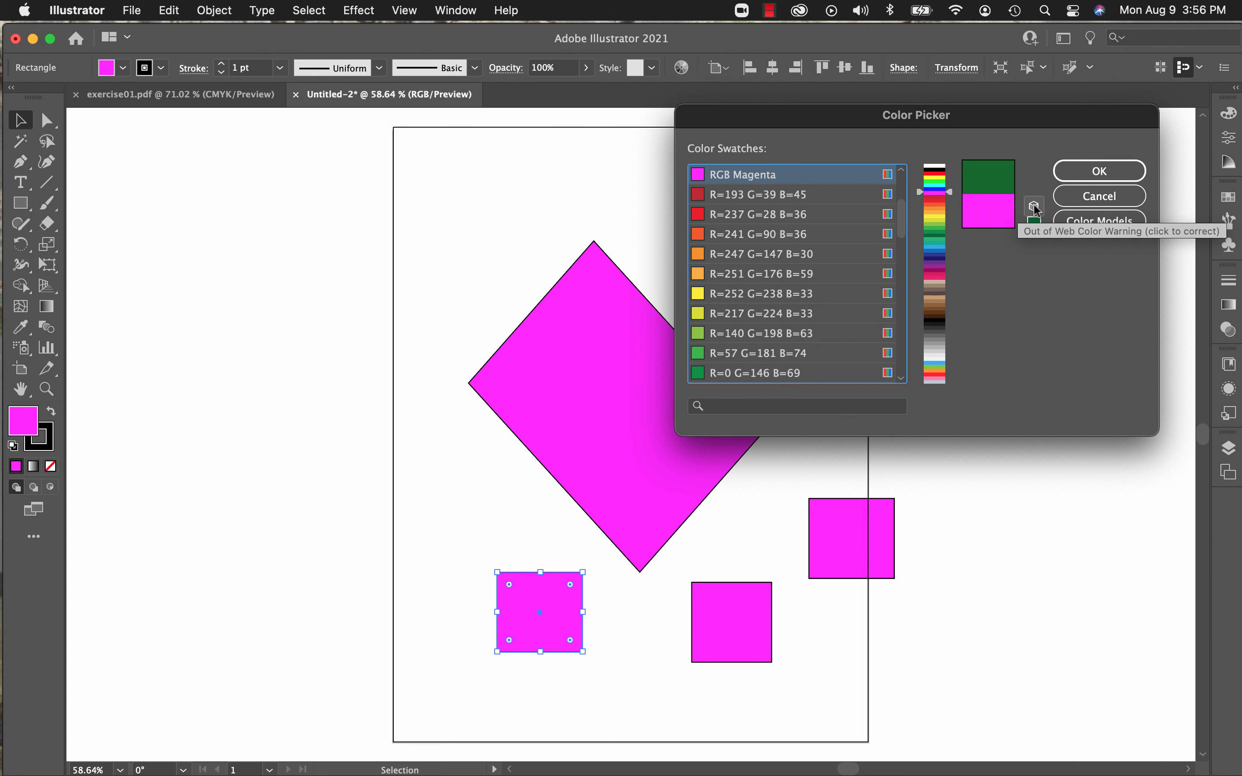
{"action": "left_click", "coordinate": [1107, 197]}
Step: Float the Swatches panel beside the artboard, look through Color Guide and Properties, and bring up the Color panel
{"action": "left_click", "coordinate": [1229, 197]}
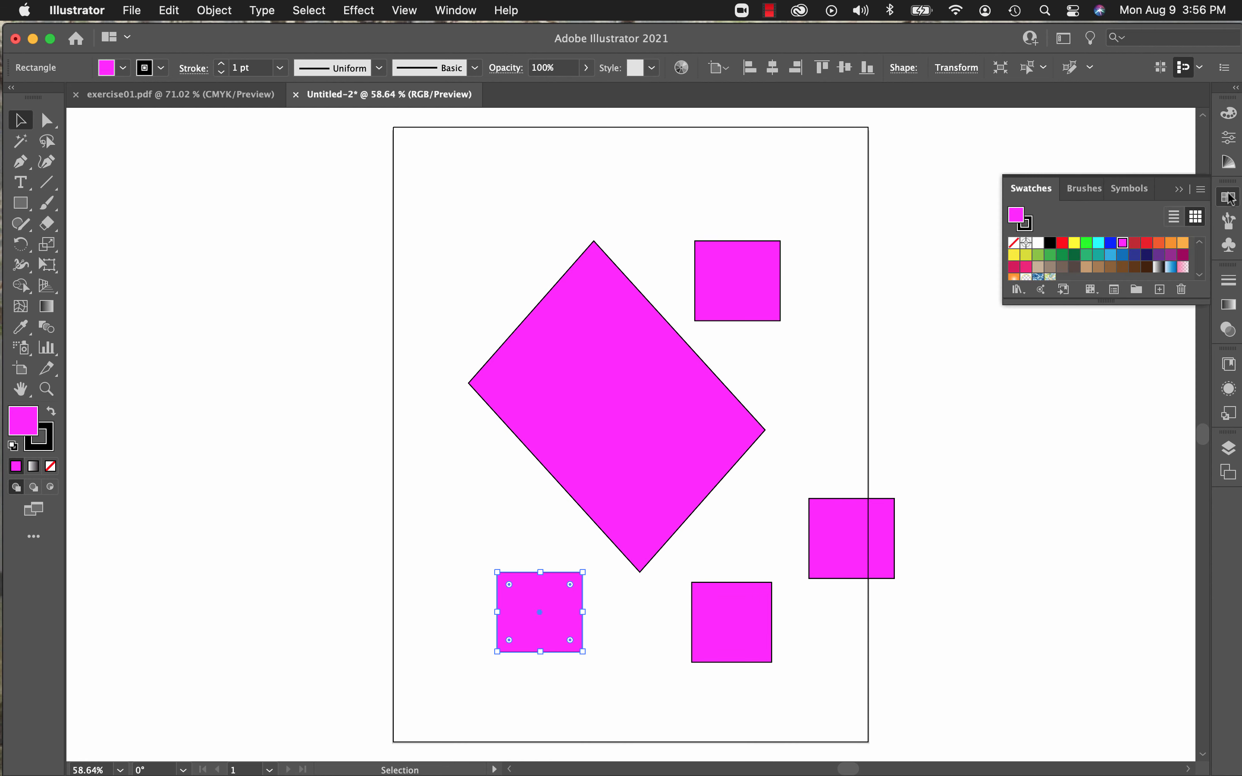
{"action": "left_click_drag", "start_coordinate": [1169, 182], "coordinate": [1062, 135]}
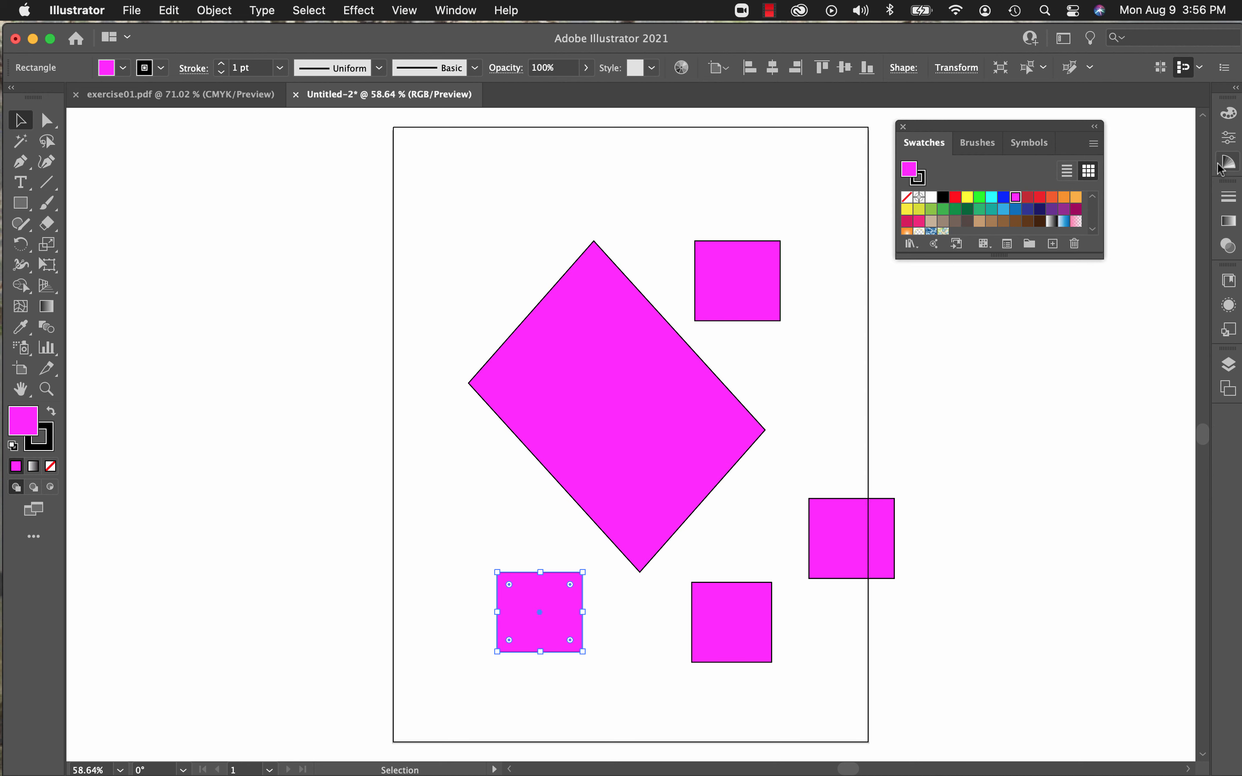
{"action": "left_click", "coordinate": [1228, 165]}
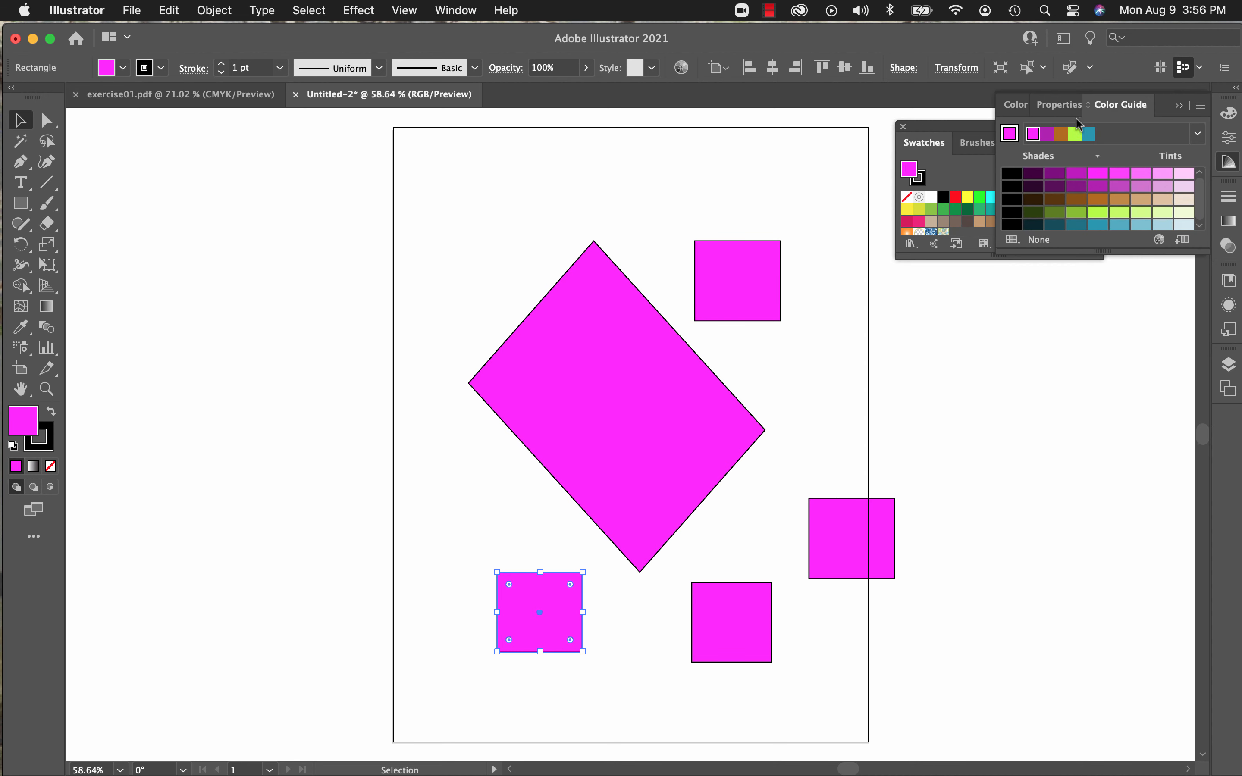
{"action": "left_click", "coordinate": [1027, 107]}
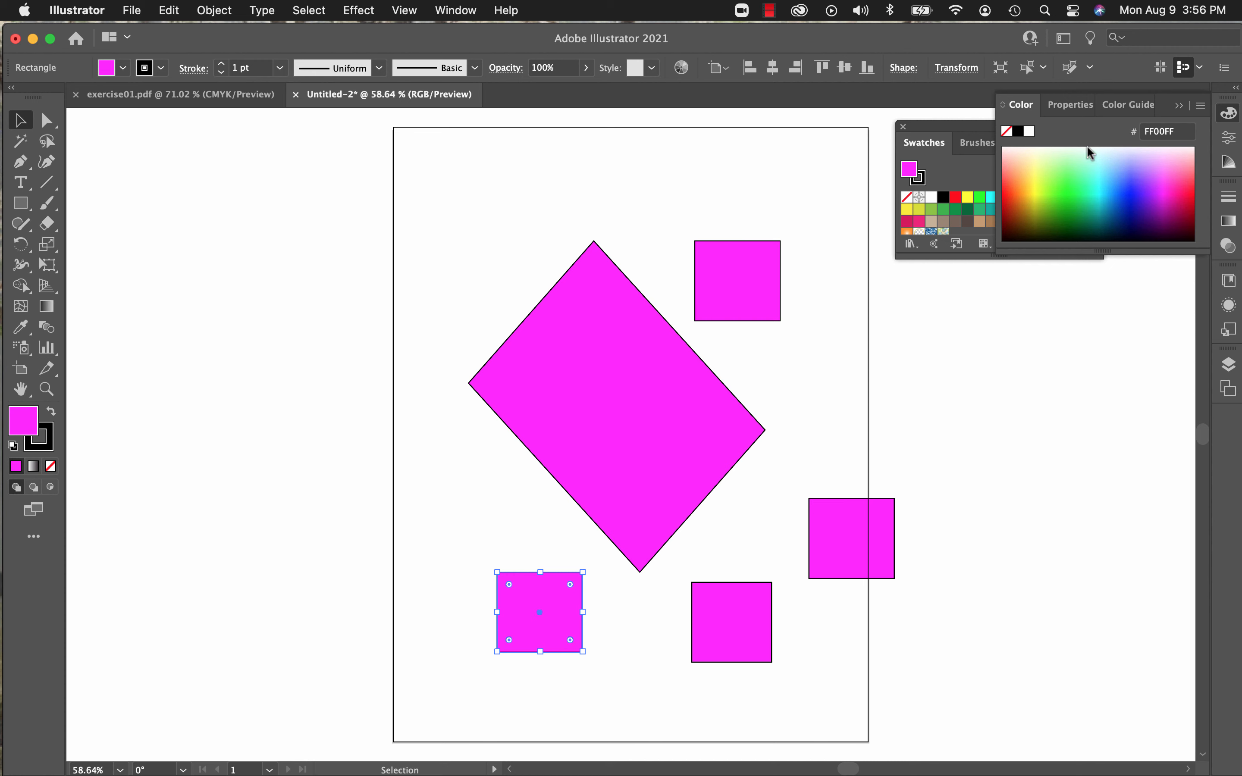
{"action": "left_click", "coordinate": [1128, 105]}
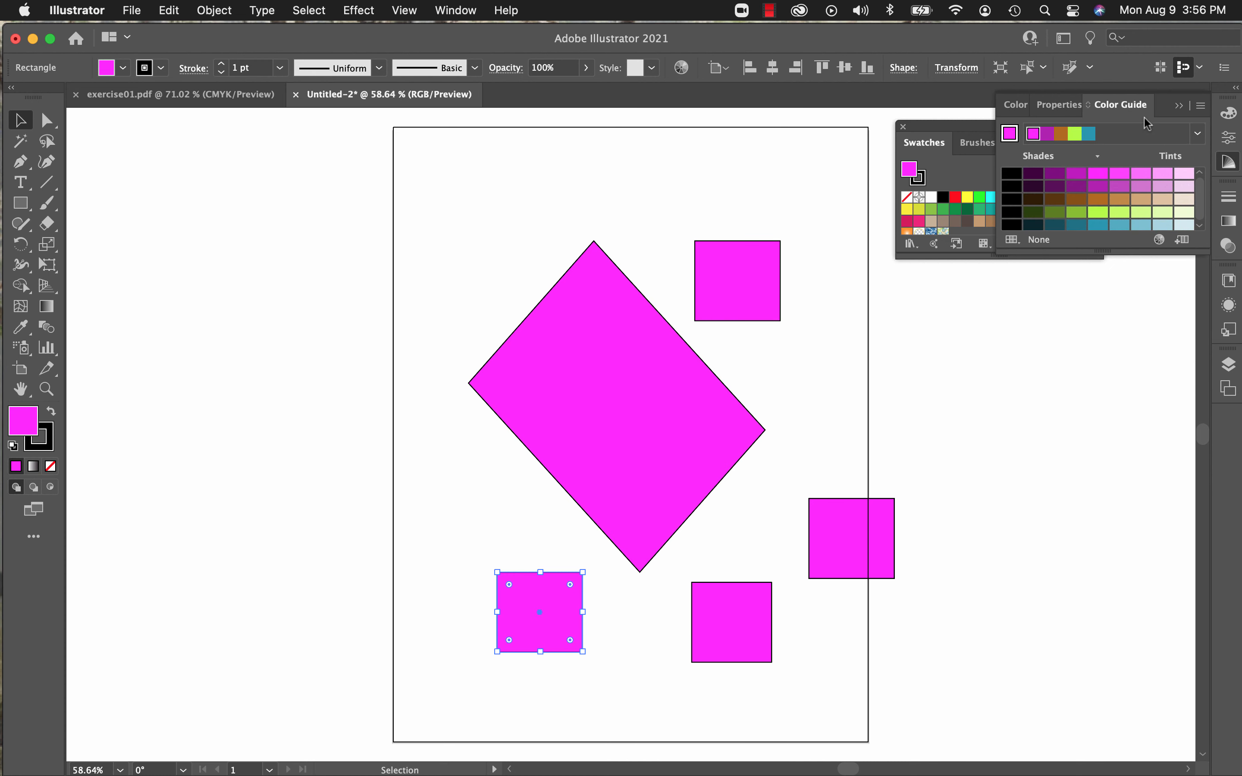
{"action": "left_click", "coordinate": [1011, 103]}
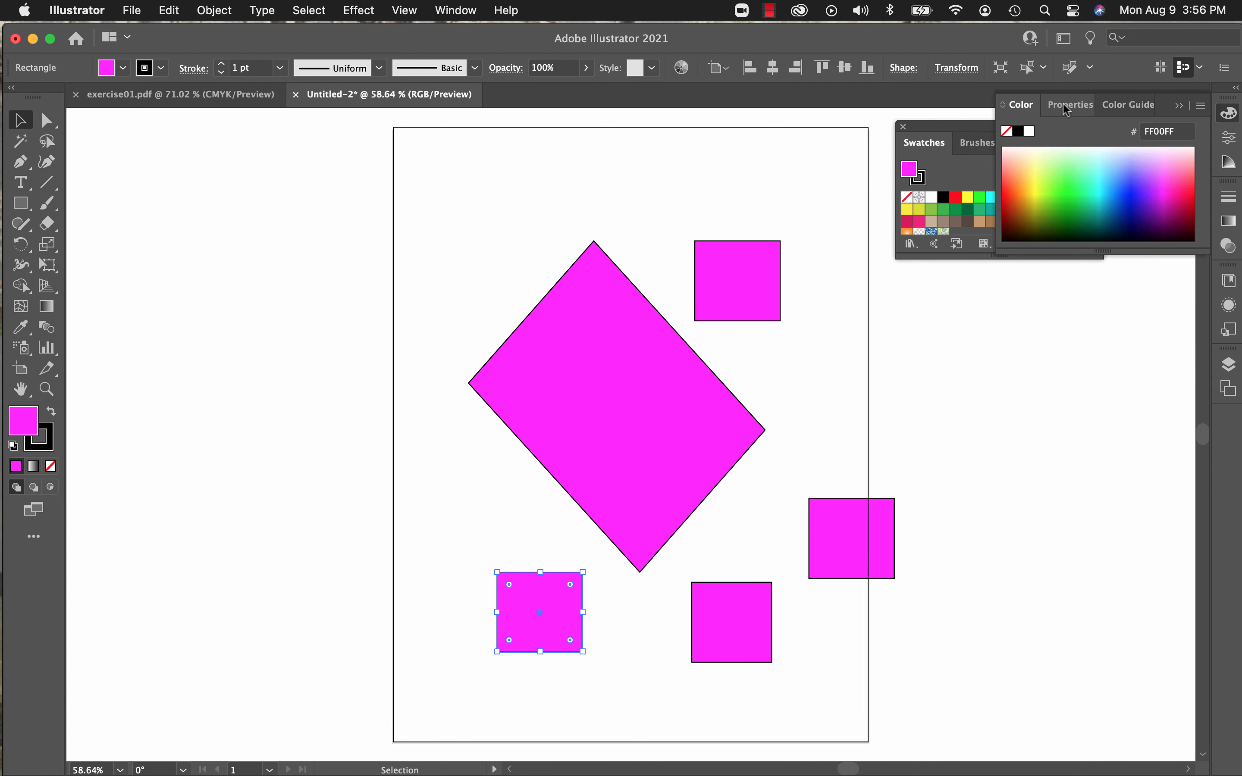
{"action": "left_click", "coordinate": [1064, 104]}
{"action": "left_click", "coordinate": [1018, 105]}
Step: Fill the lower-left square with orange FF8404 from the color spectrum, remove the fill, and apply the yellow FFFF00 swatch
{"action": "left_click", "coordinate": [1017, 192]}
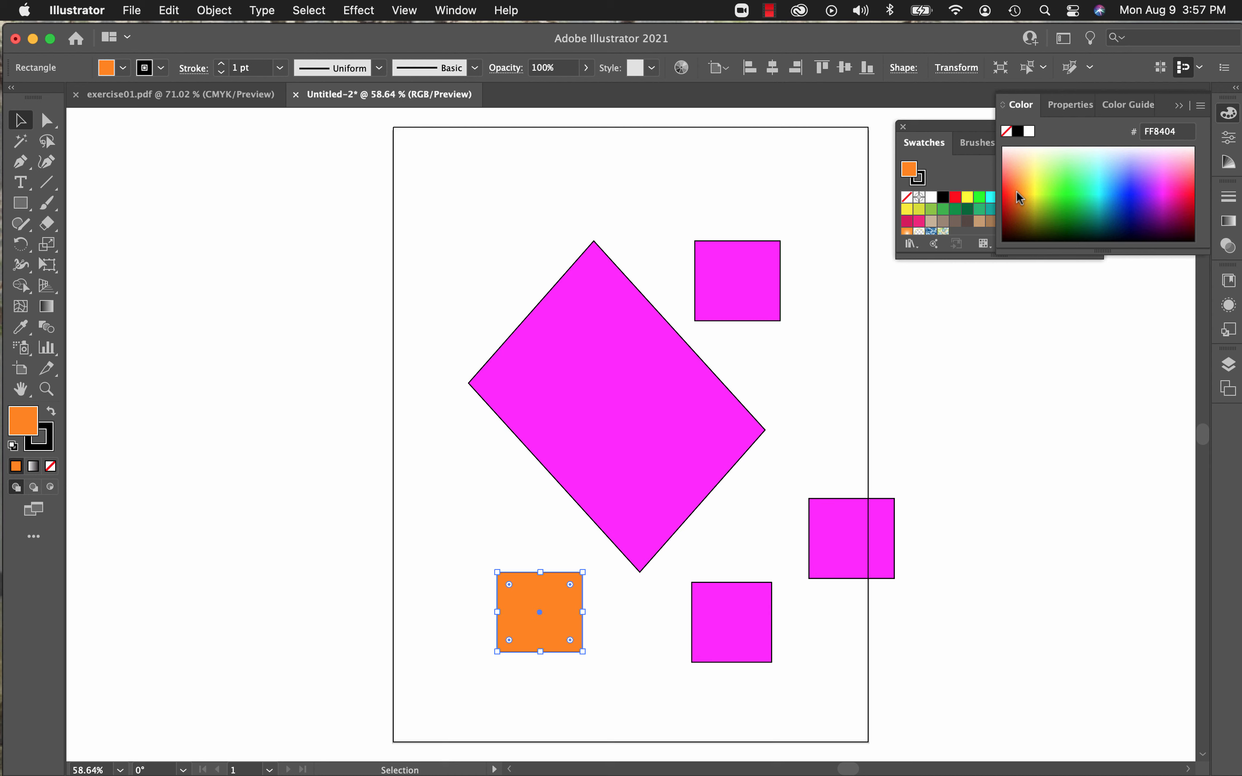
{"action": "left_click", "coordinate": [1004, 131]}
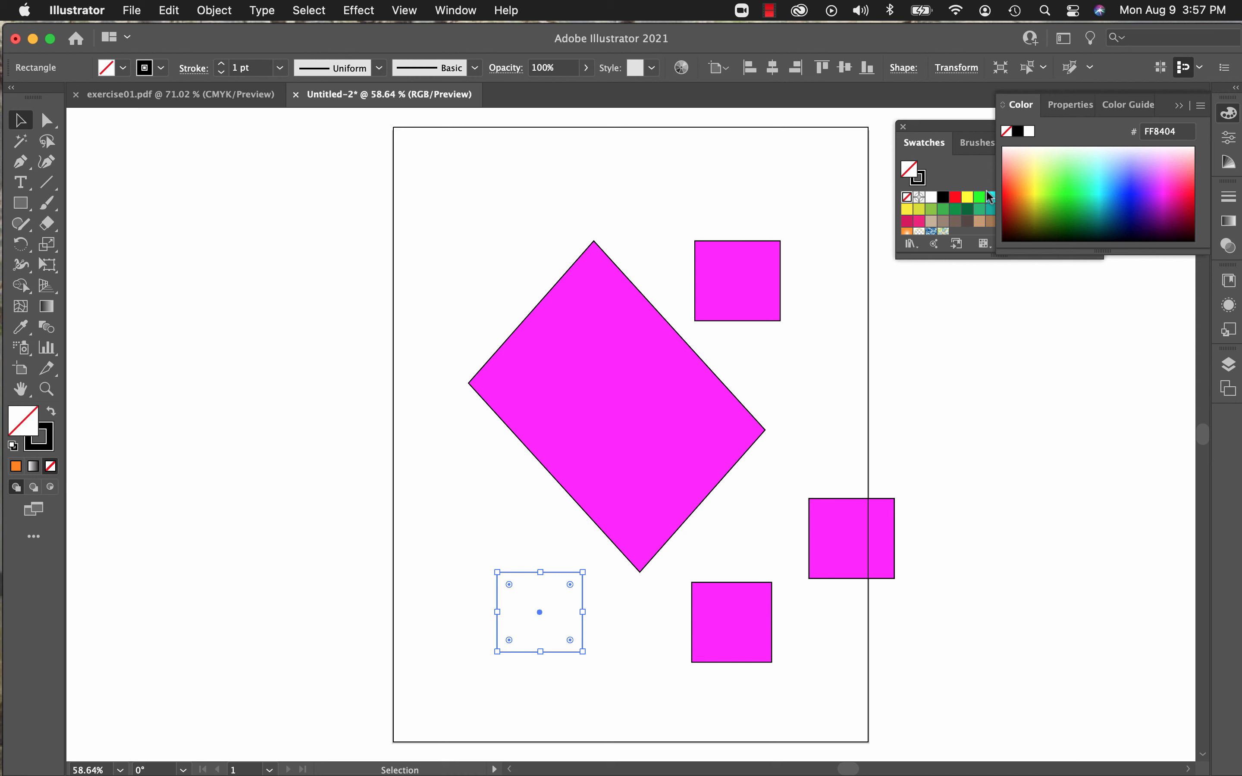
{"action": "left_click", "coordinate": [966, 198]}
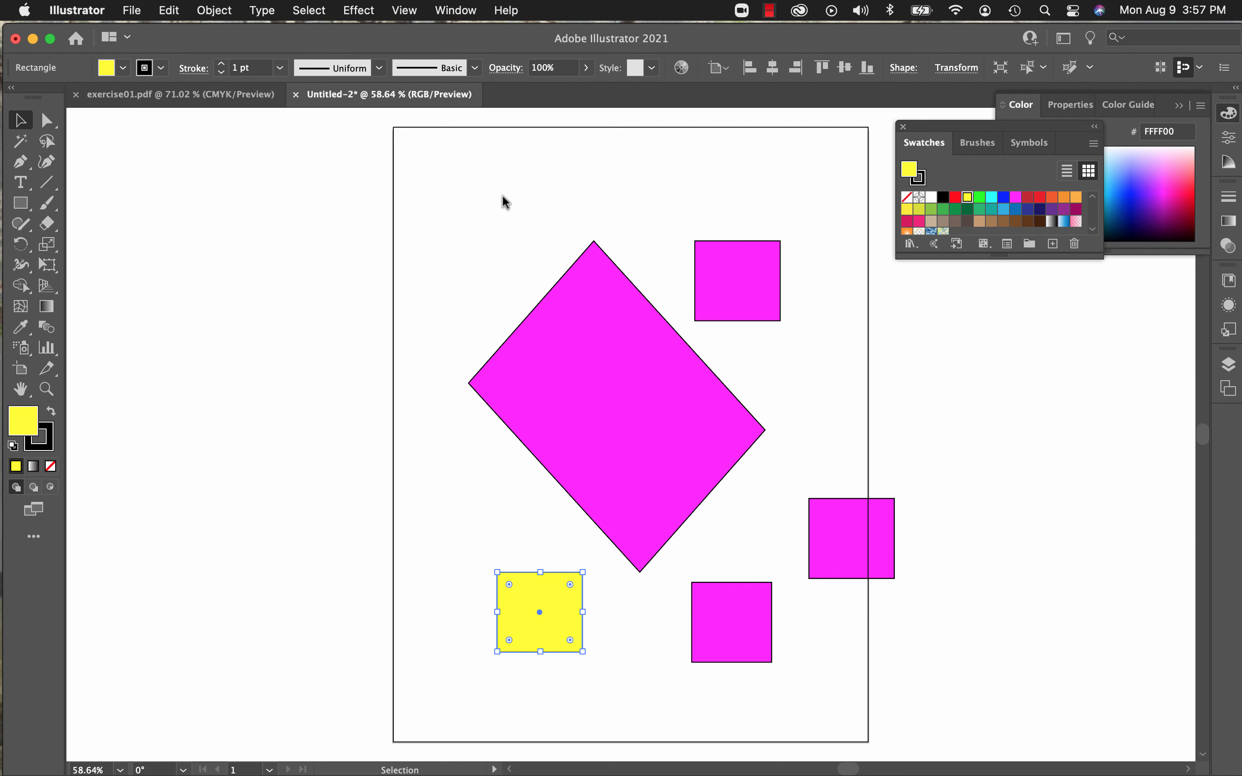
Step: Swap the lower-left square's fill and stroke colors back and forth, and give it a red 2 pt stroke
{"action": "left_click", "coordinate": [51, 413]}
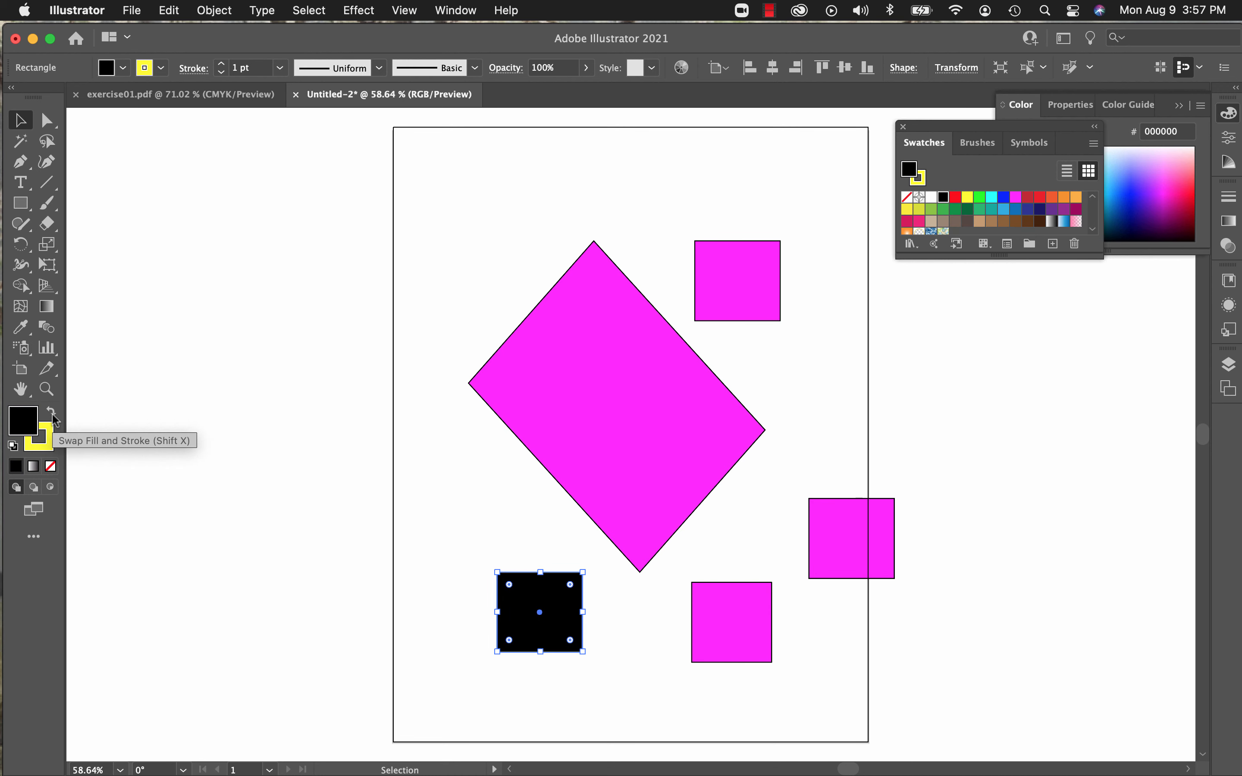
{"action": "left_click", "coordinate": [53, 413]}
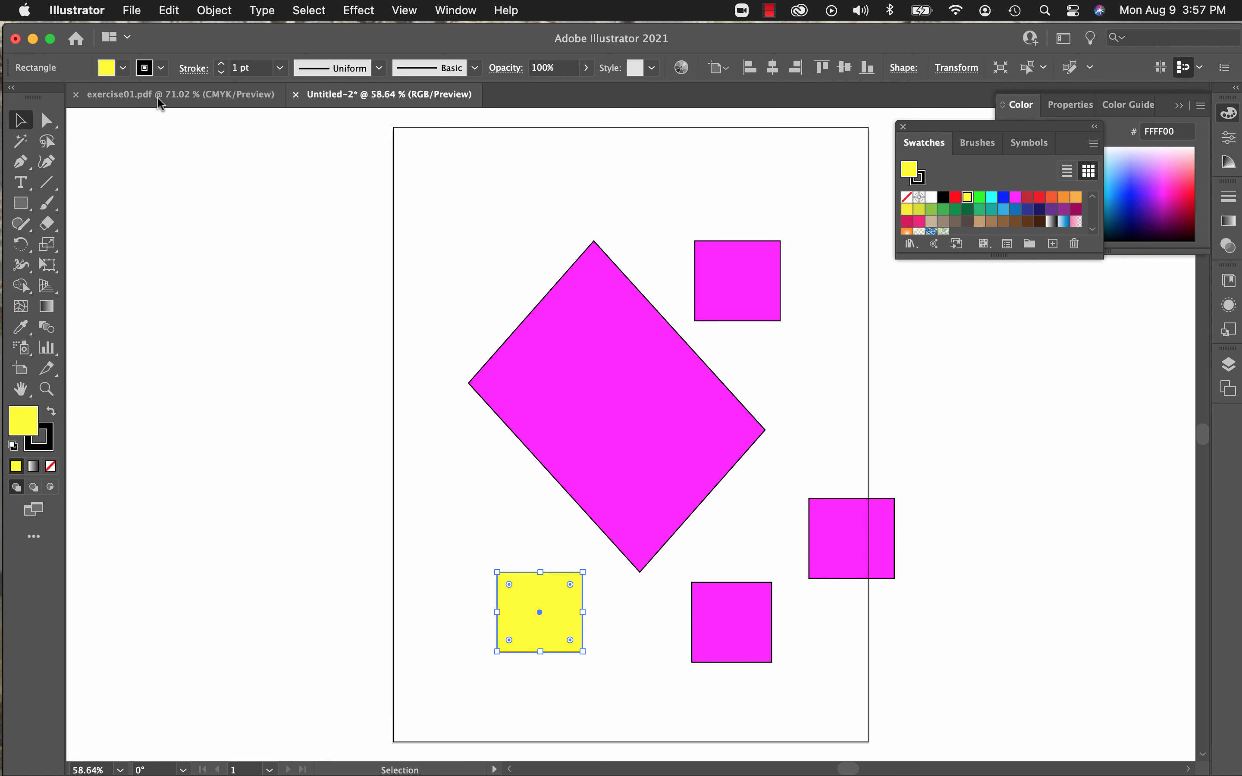
{"action": "left_click", "coordinate": [147, 69]}
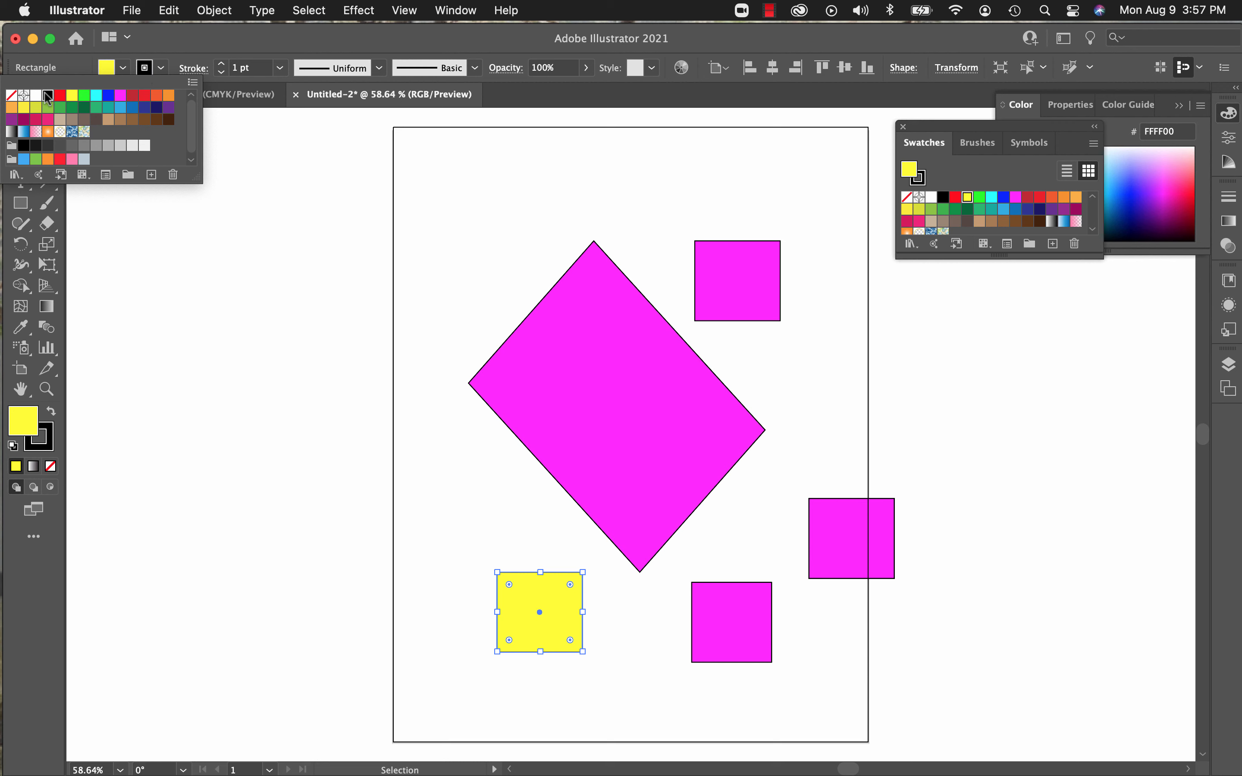
{"action": "left_click", "coordinate": [62, 95]}
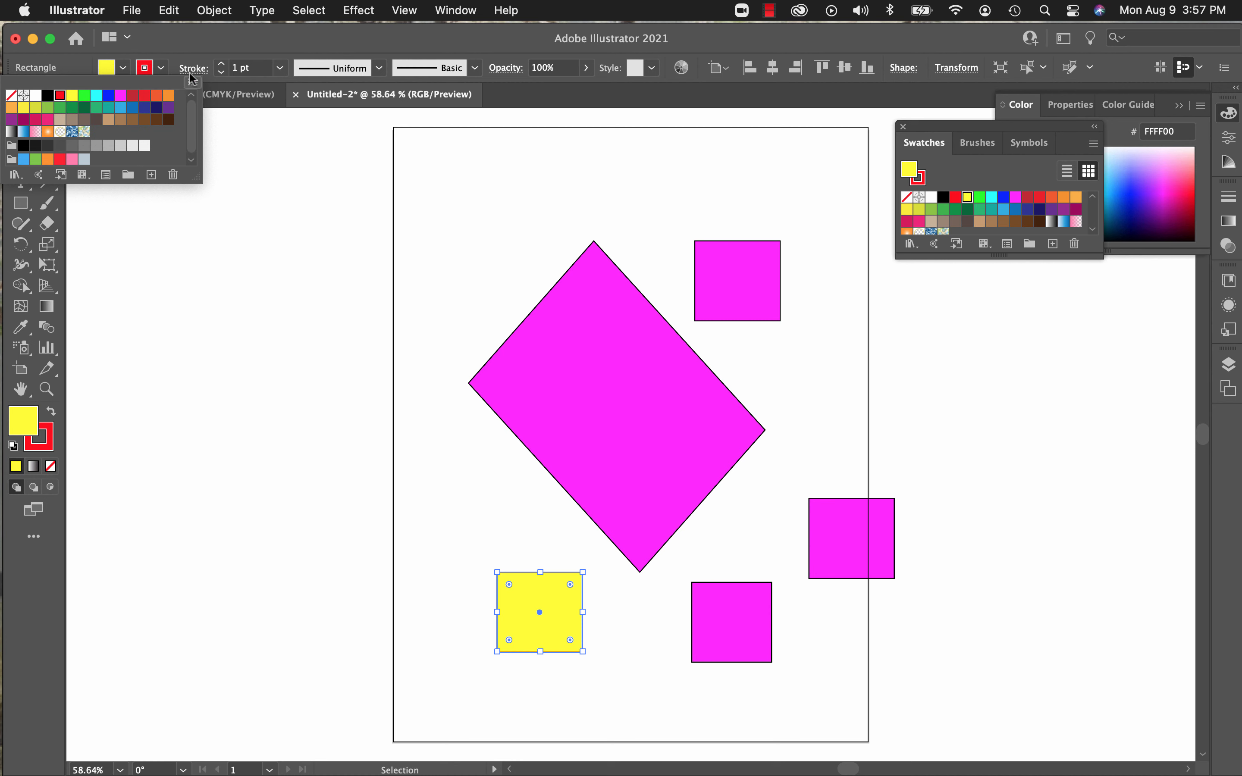
{"action": "left_click", "coordinate": [222, 67]}
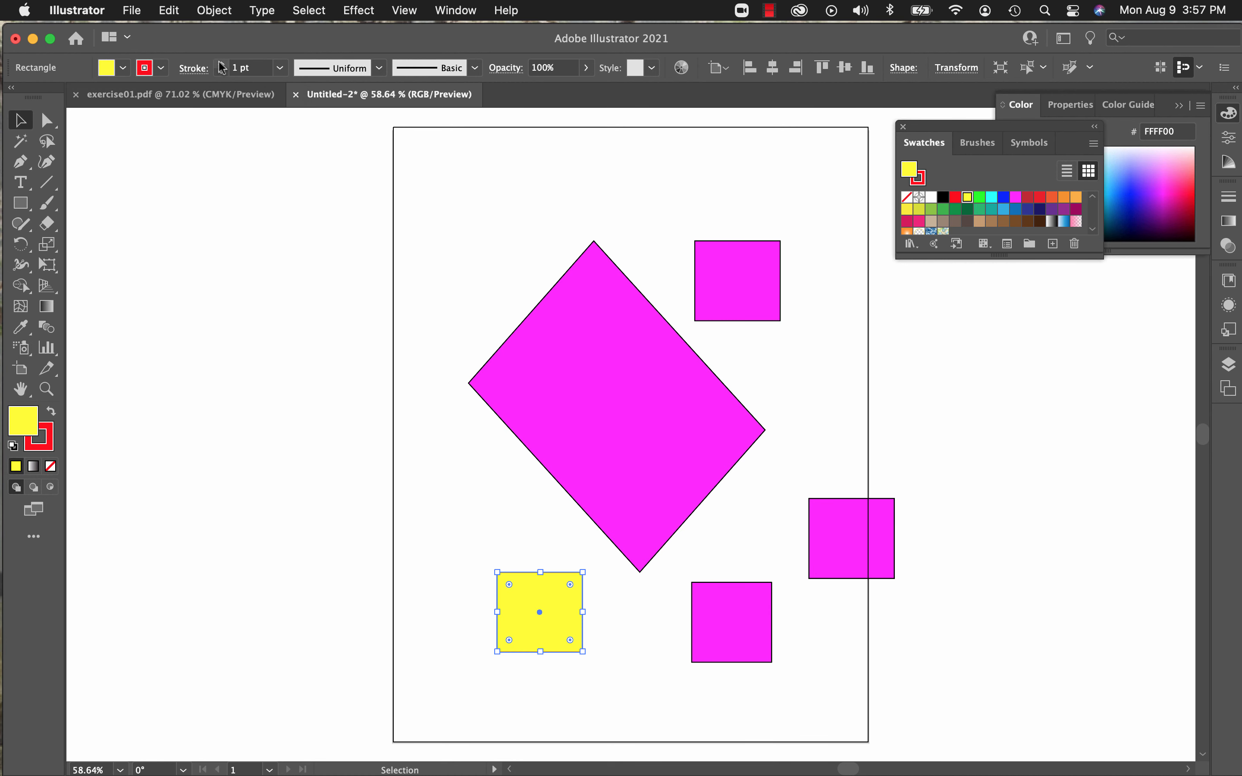
{"action": "left_click", "coordinate": [221, 64]}
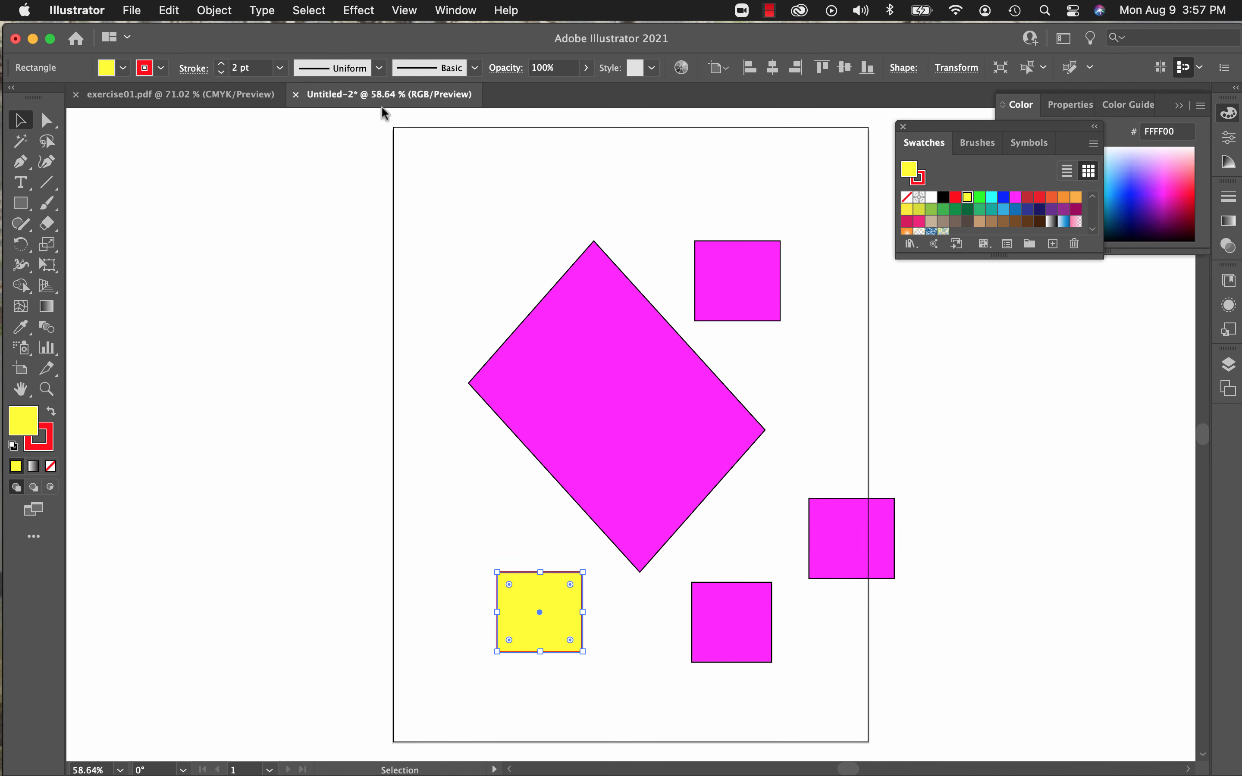
{"action": "left_click", "coordinate": [283, 291]}
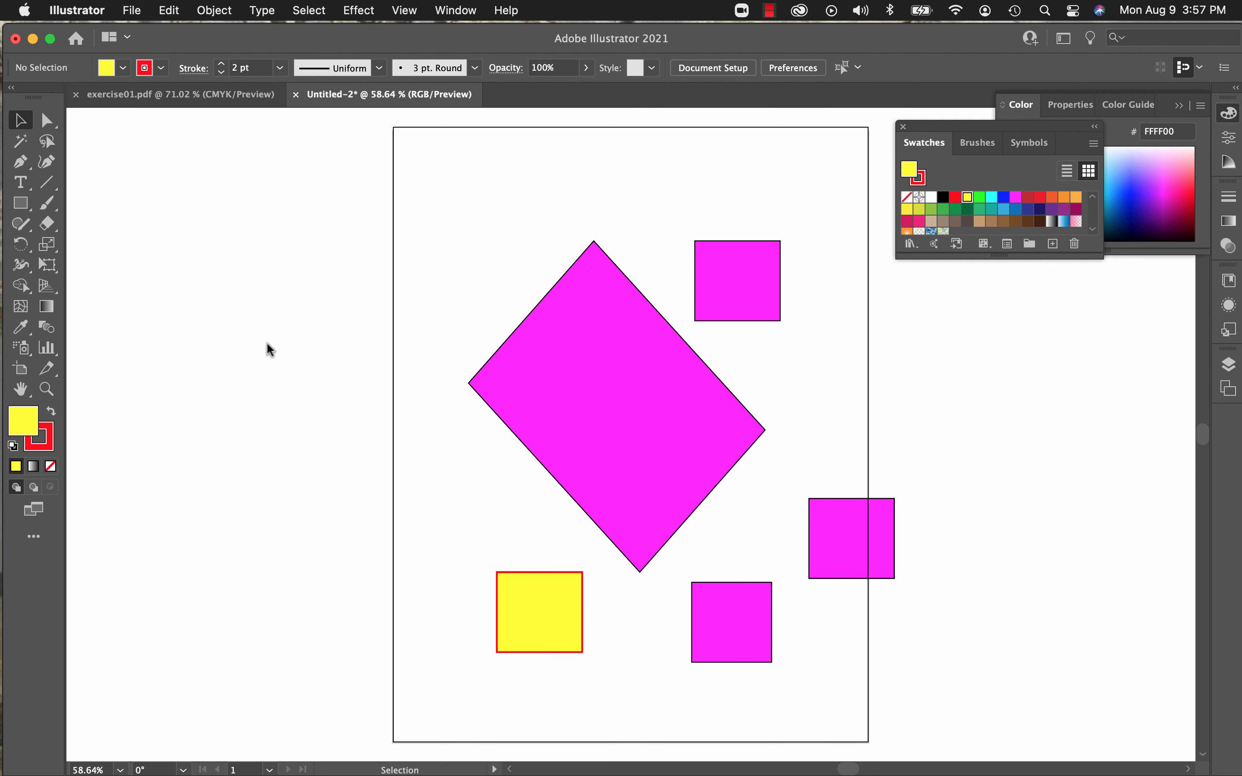
Step: Select the large rotated rectangle and all four squares together and delete them from the artboard
{"action": "scroll", "coordinate": [267, 341], "scroll_direction": "down", "scroll_amount": 5}
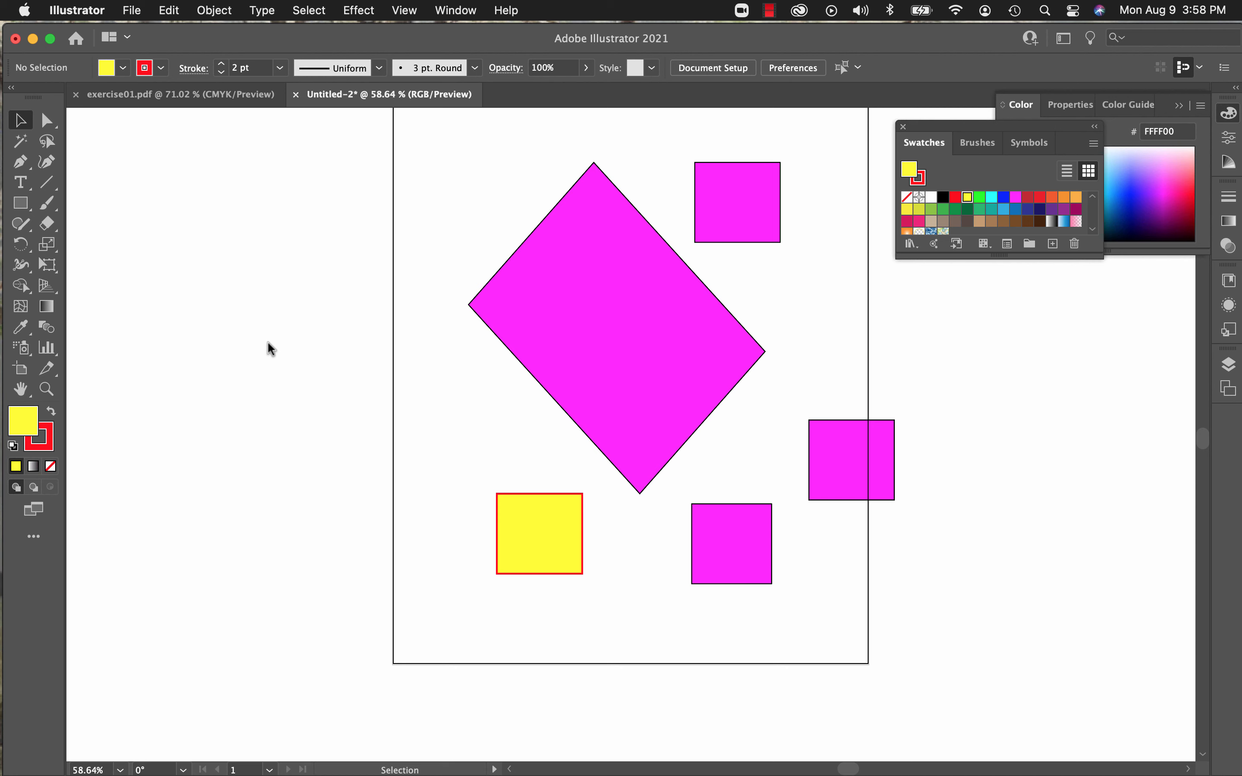
{"action": "scroll", "coordinate": [267, 341], "scroll_direction": "down", "scroll_amount": 1}
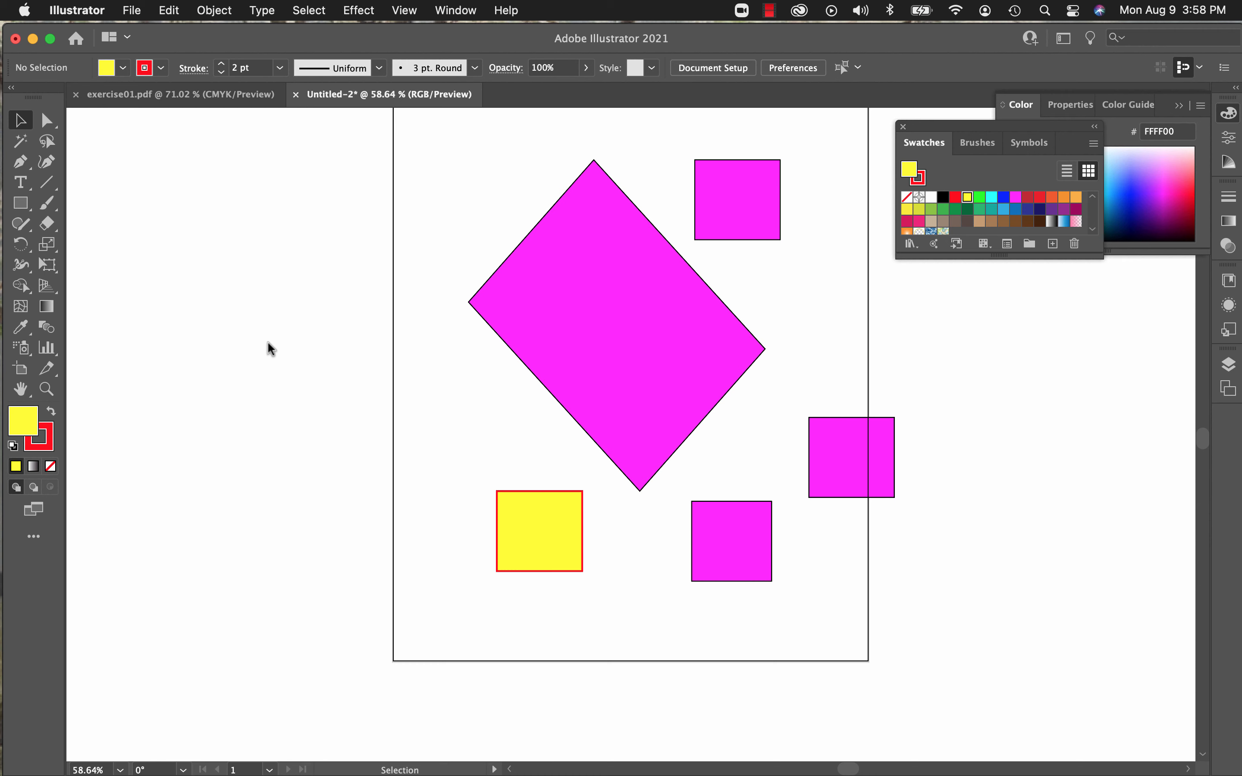
{"action": "scroll", "coordinate": [276, 353], "scroll_direction": "up", "scroll_amount": 8}
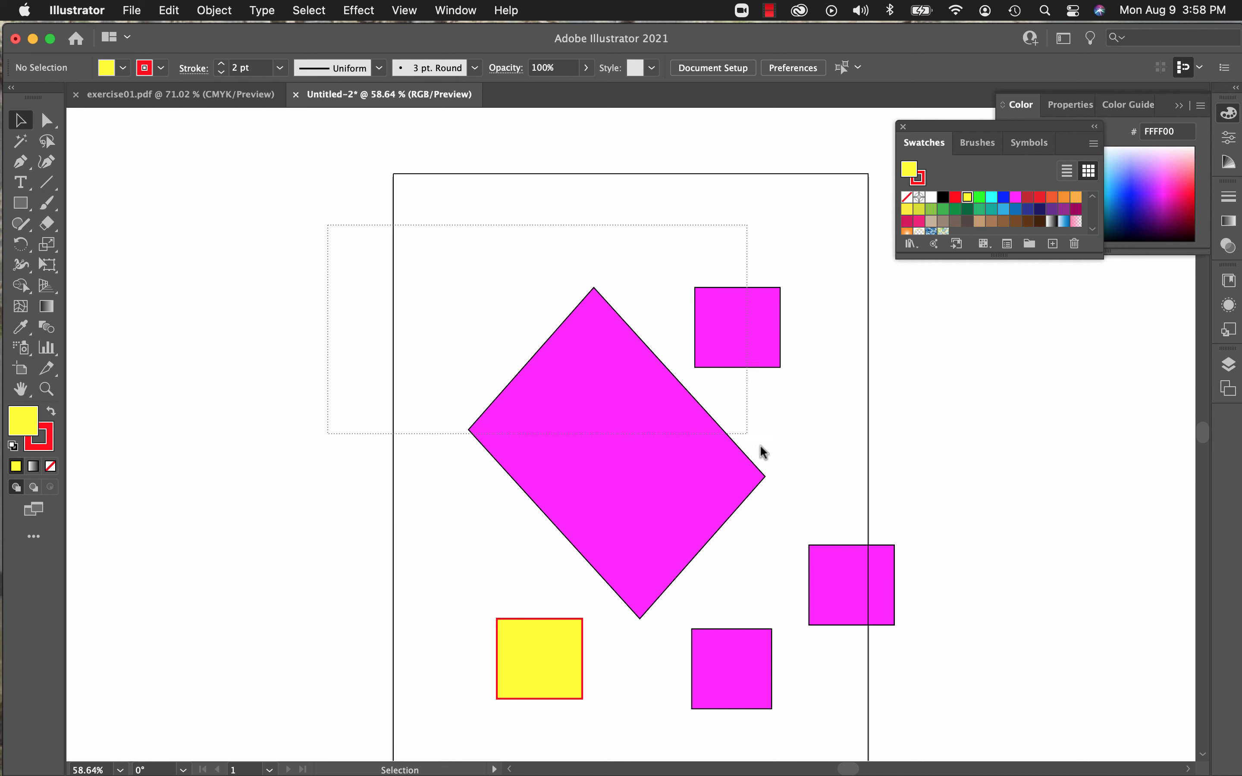
{"action": "left_click_drag", "start_coordinate": [759, 444], "coordinate": [896, 731]}
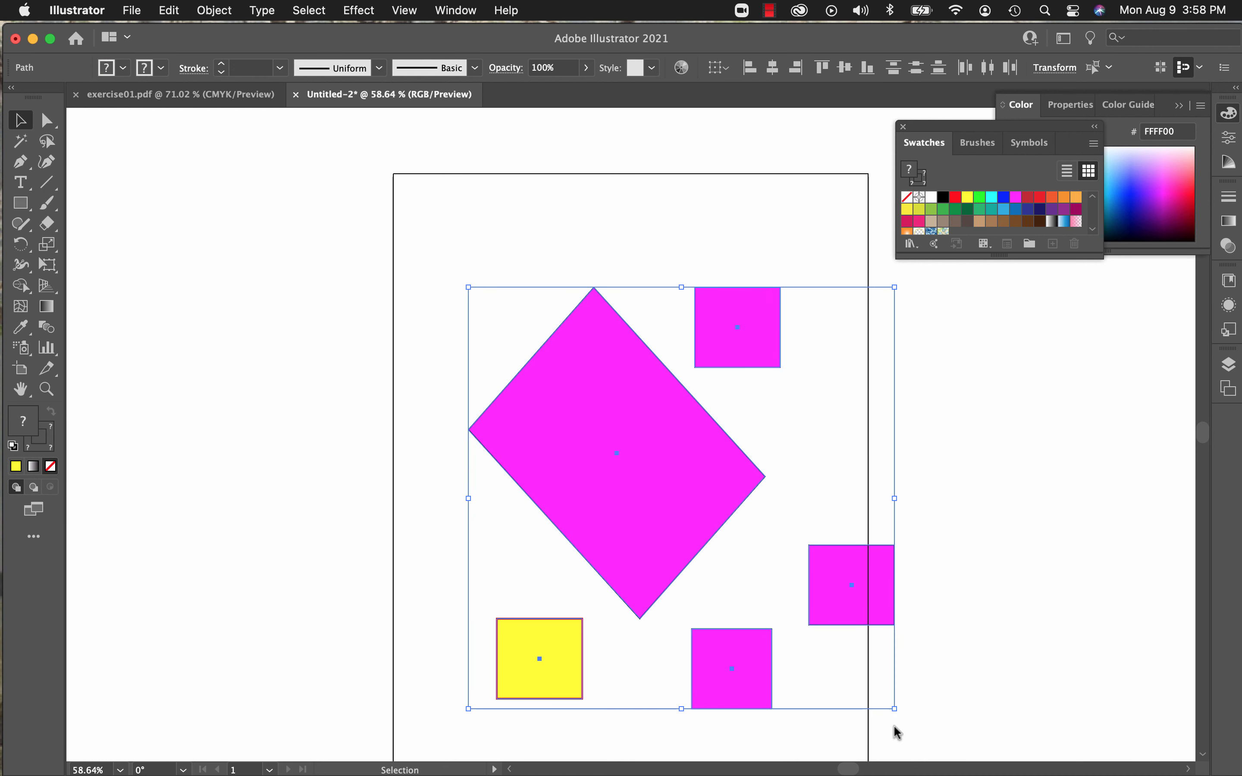
{"action": "key", "text": "Delete"}
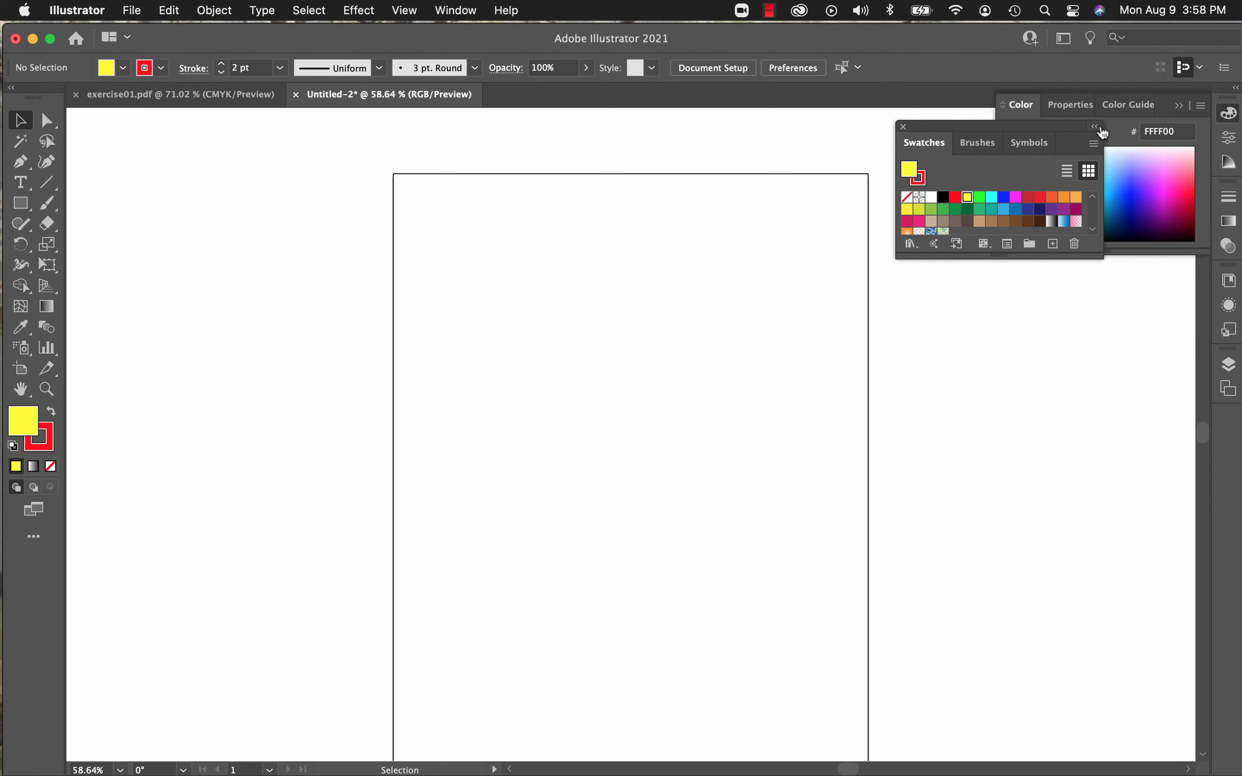
Step: Collapse the Color panel group and close the floating Swatches, Brushes and Symbols group
{"action": "left_click", "coordinate": [1179, 105]}
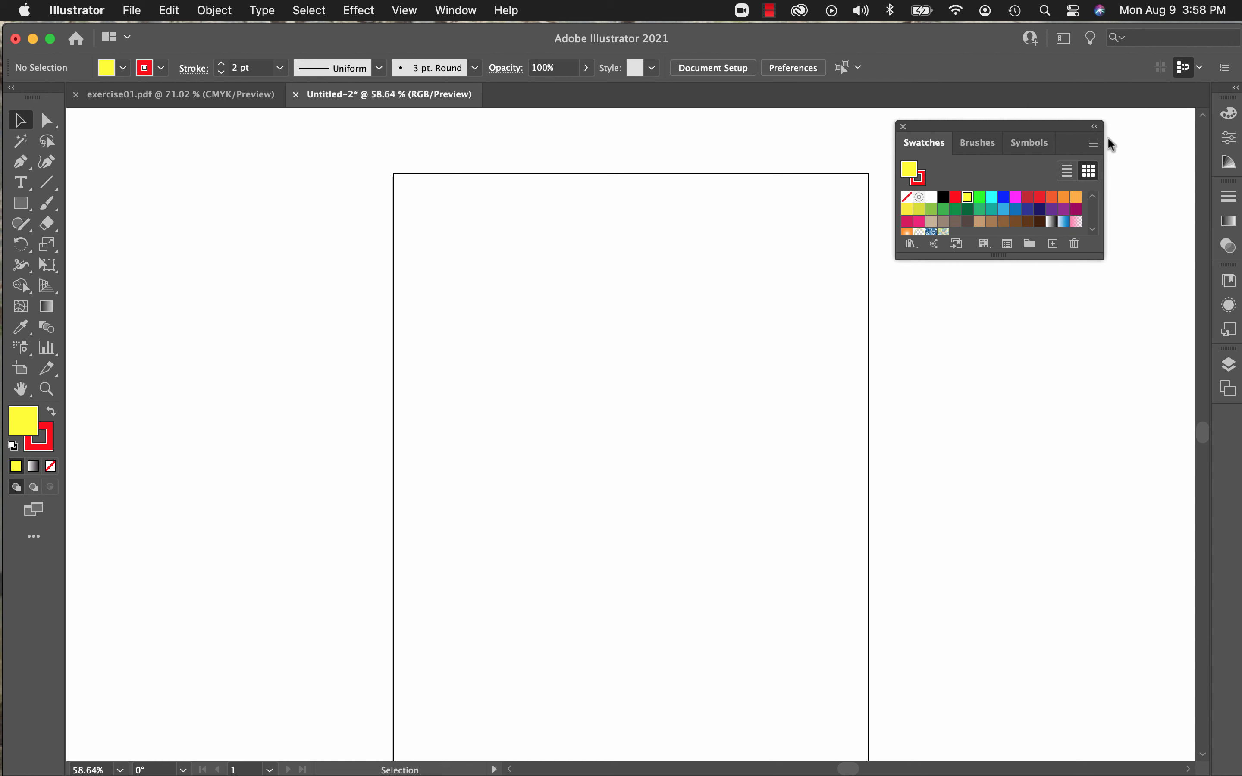
{"action": "left_click", "coordinate": [1095, 127]}
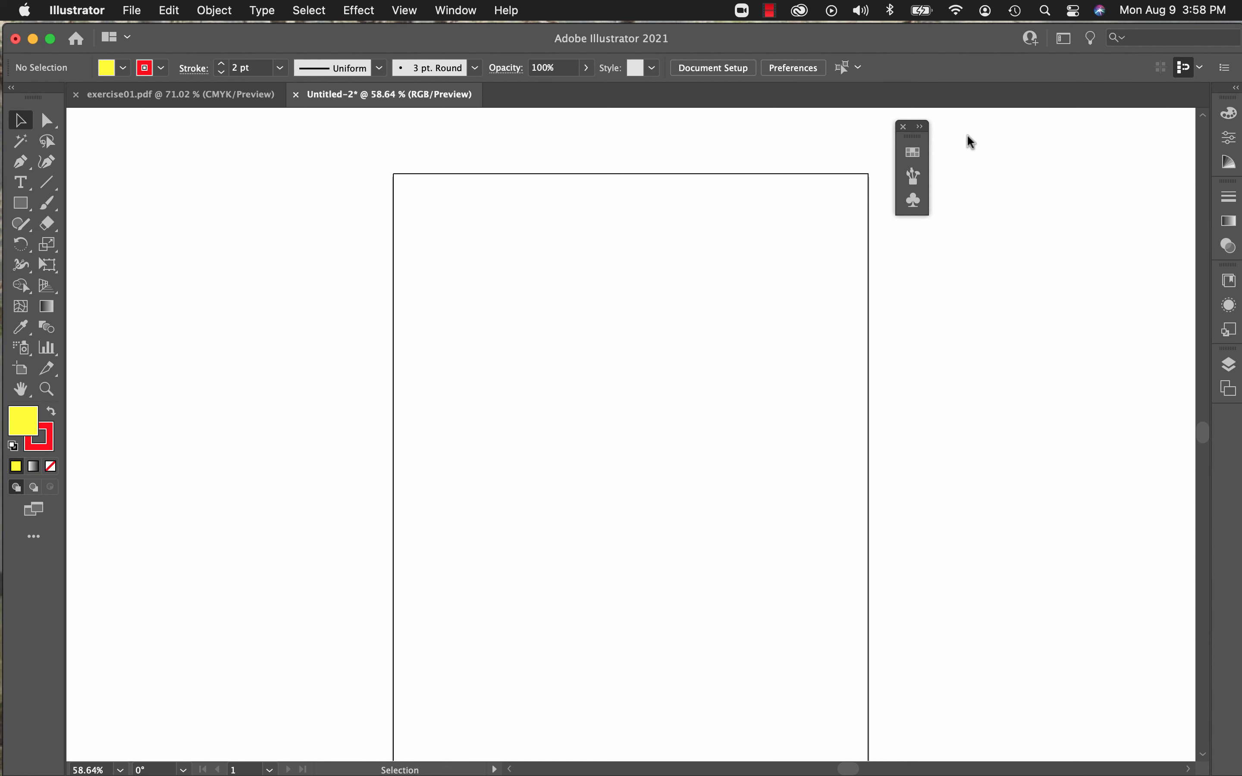
{"action": "left_click", "coordinate": [905, 127]}
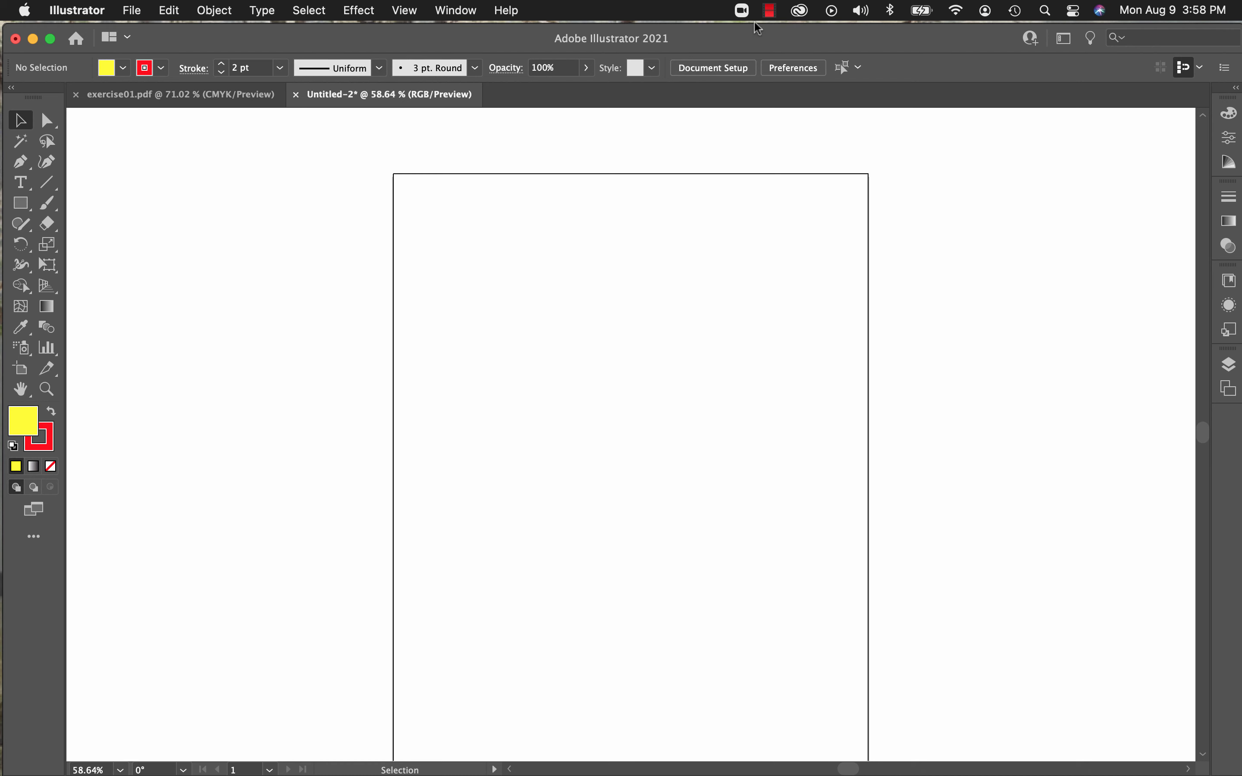
Step: Bring up the Pathfinder panel
{"action": "left_click", "coordinate": [415, 15]}
{"action": "mouse_move", "coordinate": [454, 16]}
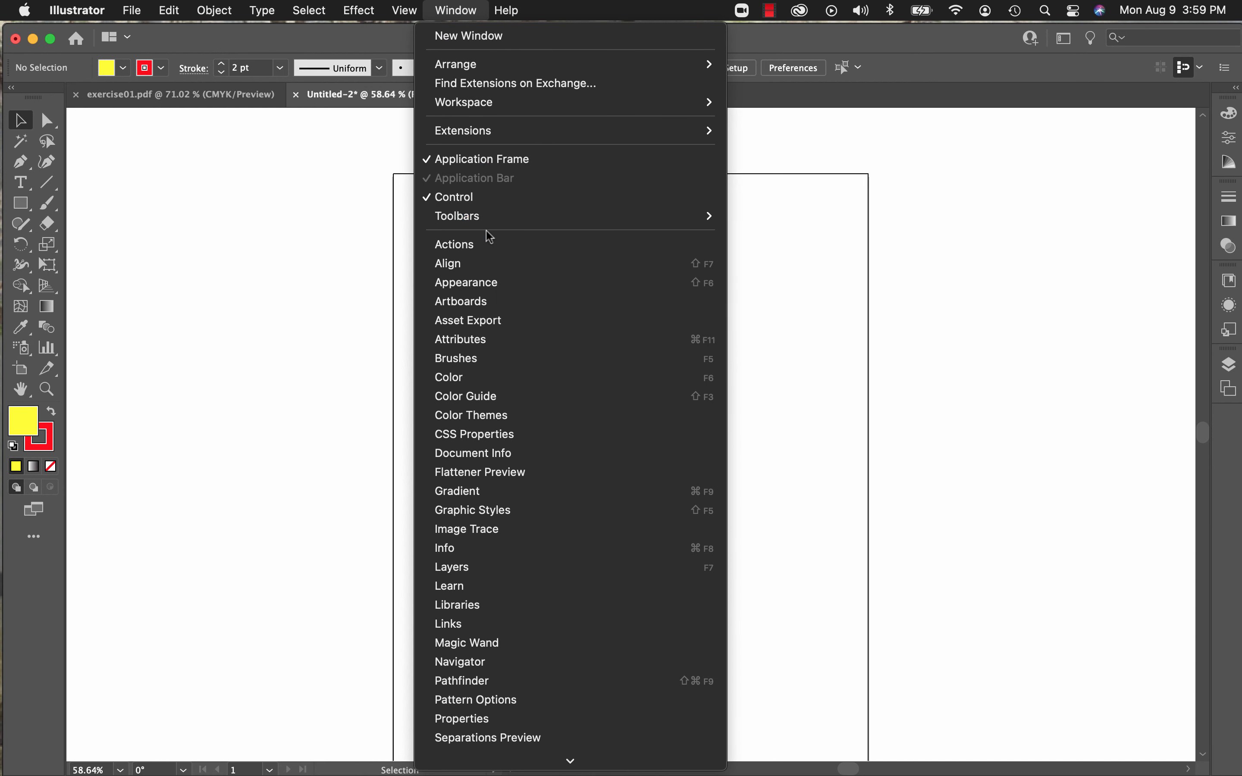
{"action": "scroll", "coordinate": [486, 231], "scroll_direction": "down", "scroll_amount": 1}
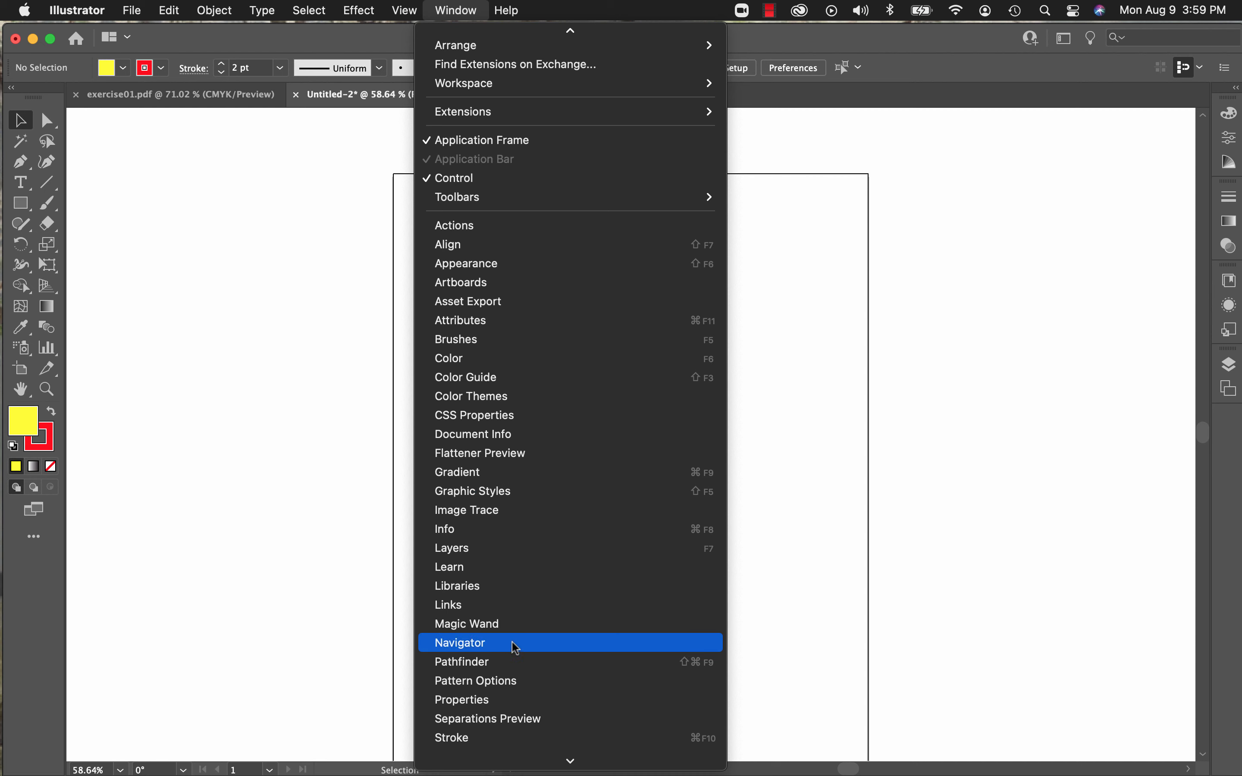
{"action": "left_click", "coordinate": [517, 662]}
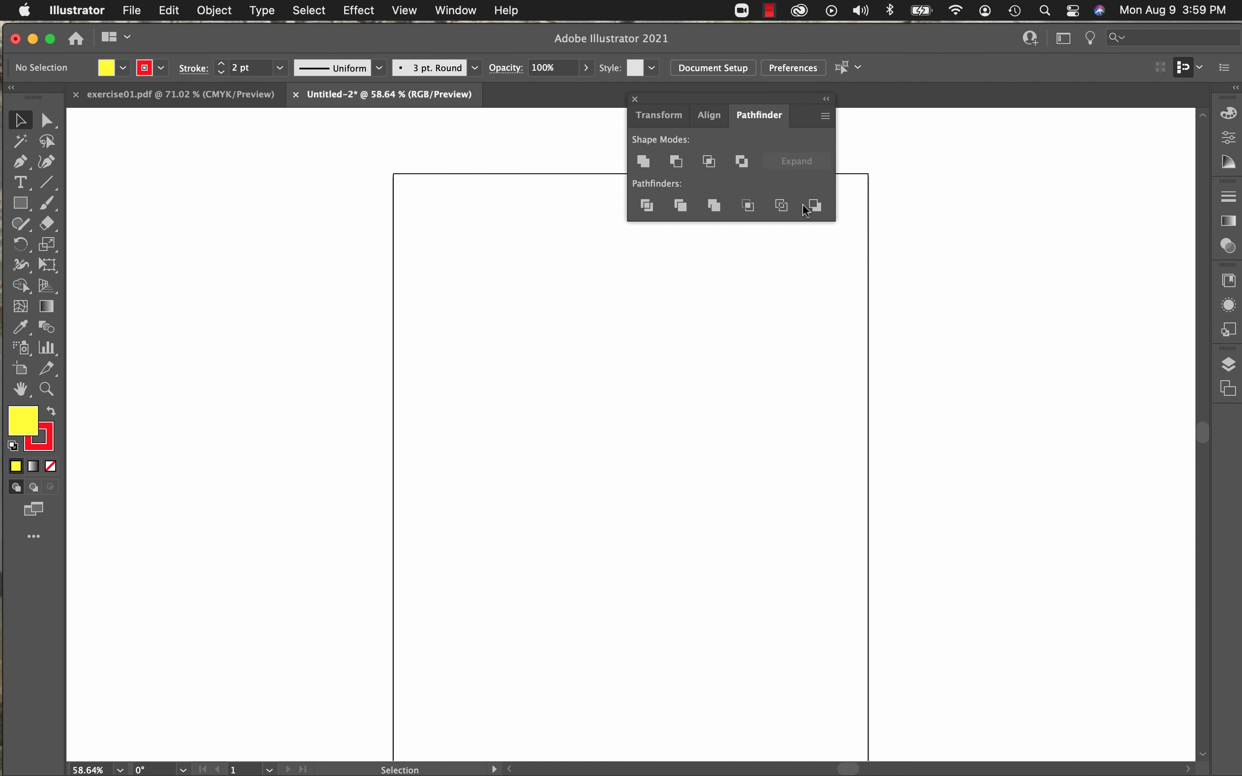
Step: Draw a rectangle in the artboard's upper left and a six-pointed star overlapping its lower-right corner
{"action": "scroll", "coordinate": [532, 350], "scroll_direction": "down", "scroll_amount": 1}
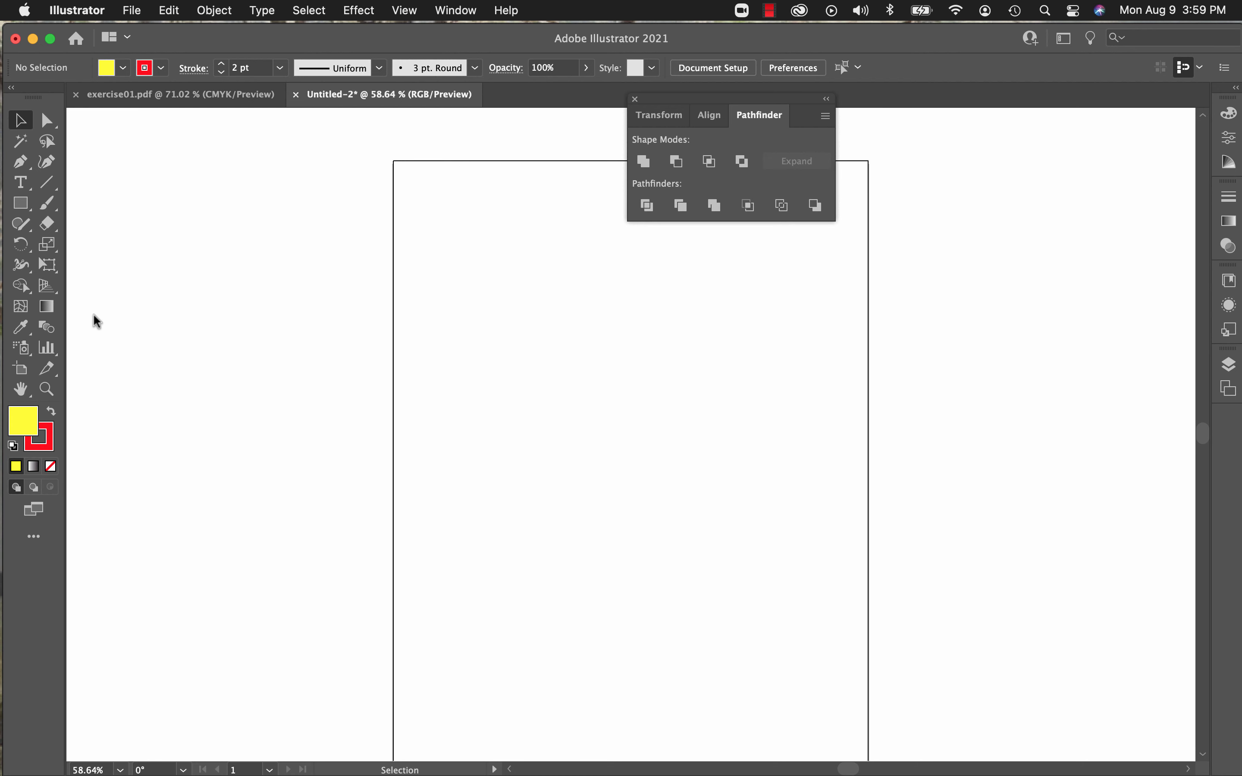
{"action": "left_click", "coordinate": [24, 203]}
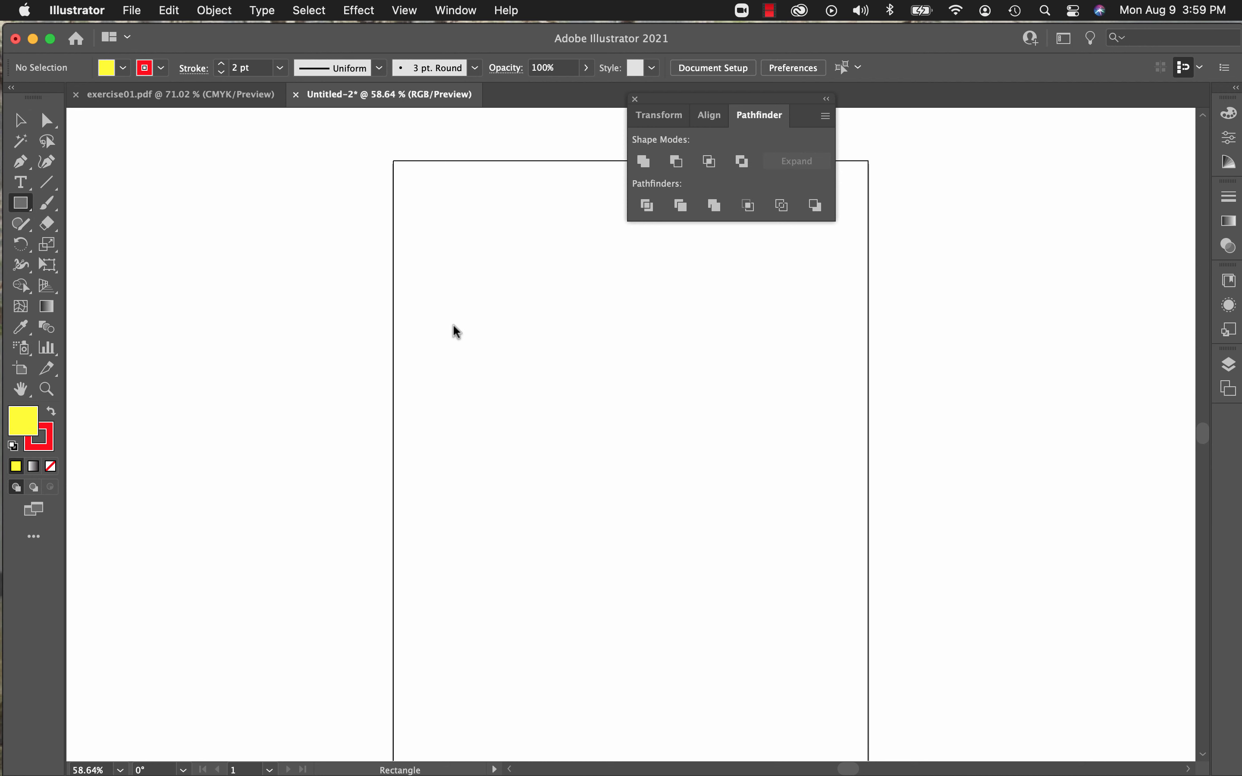
{"action": "left_click_drag", "start_coordinate": [454, 329], "coordinate": [579, 435]}
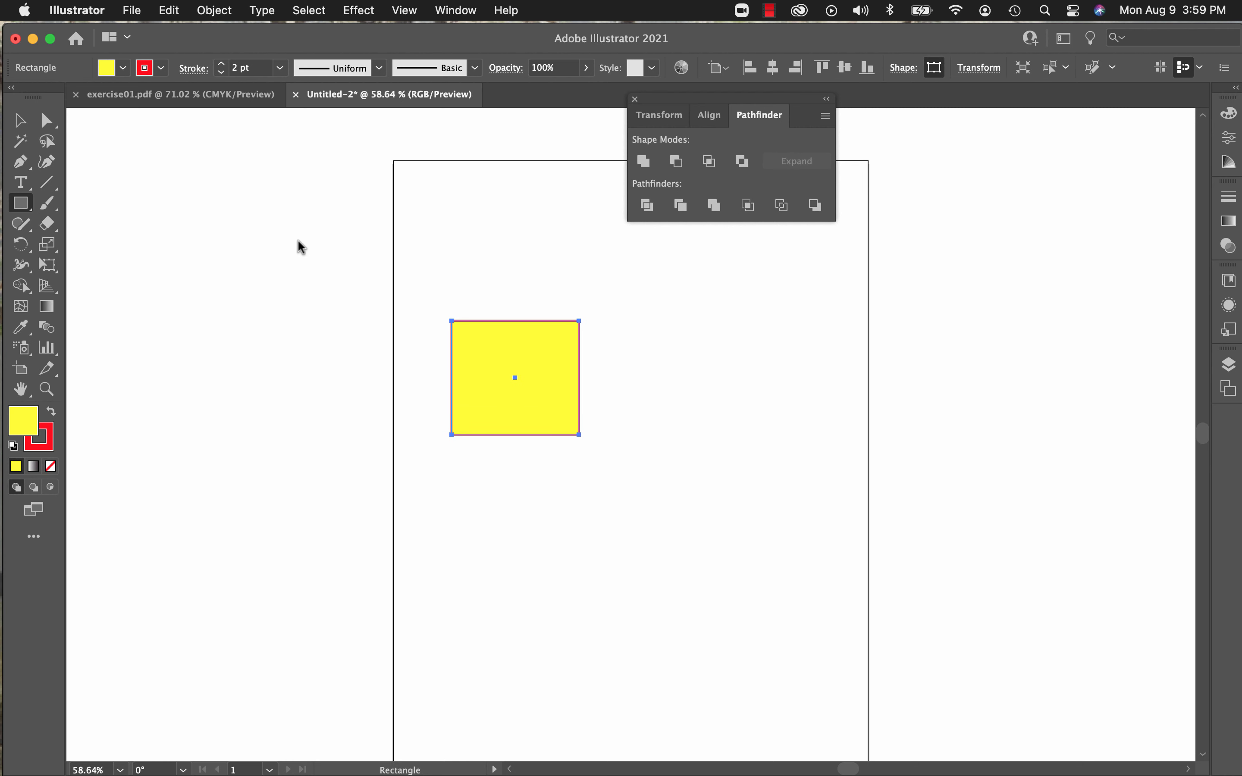
{"action": "left_click", "coordinate": [32, 210]}
{"action": "left_click", "coordinate": [103, 286]}
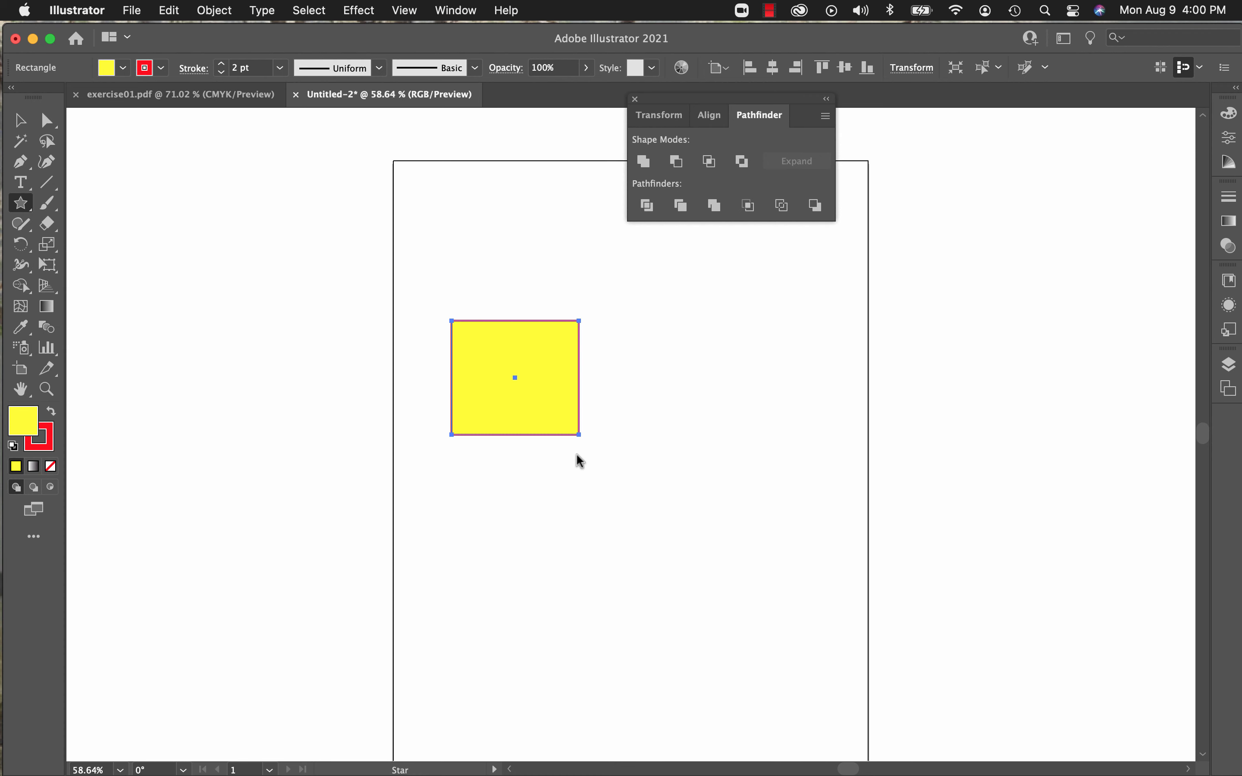
{"action": "left_click_drag", "start_coordinate": [551, 411], "coordinate": [645, 485]}
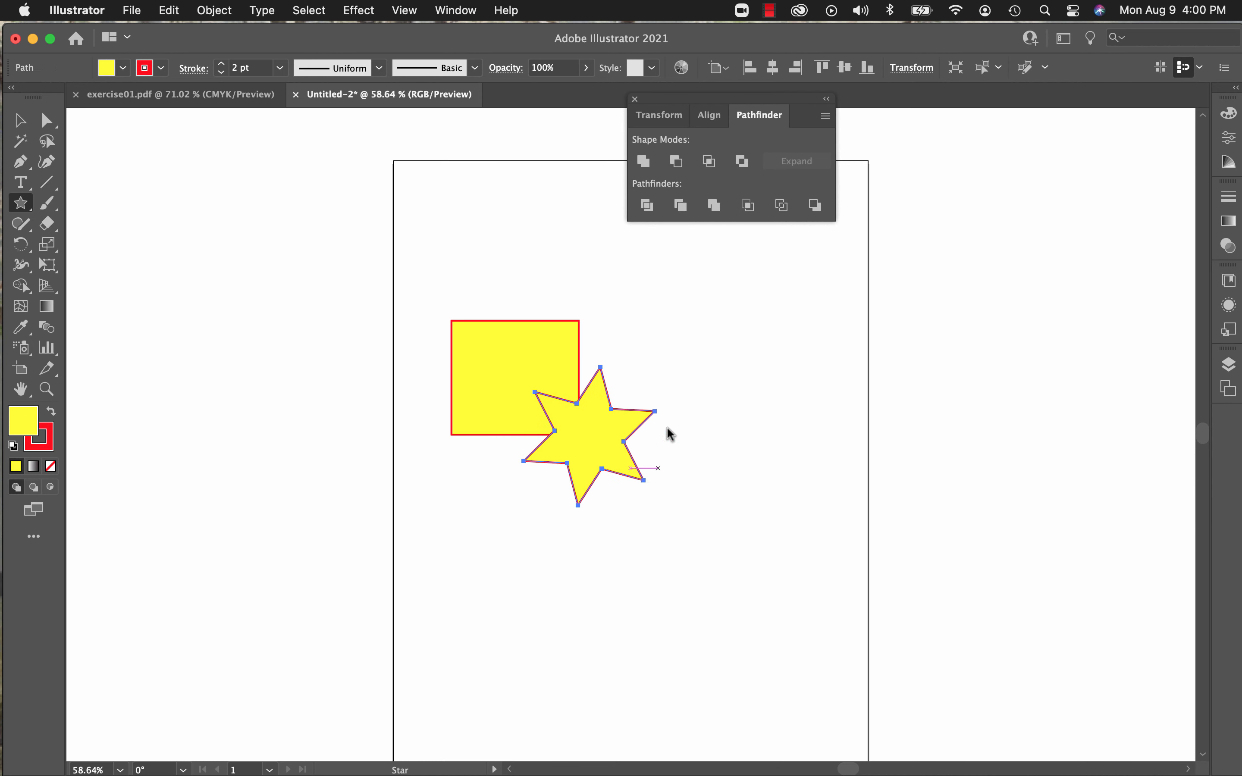
Step: Merge the overlapping rectangle and star into one shape with Pathfinder's Unite mode, and deselect it
{"action": "left_click", "coordinate": [19, 122]}
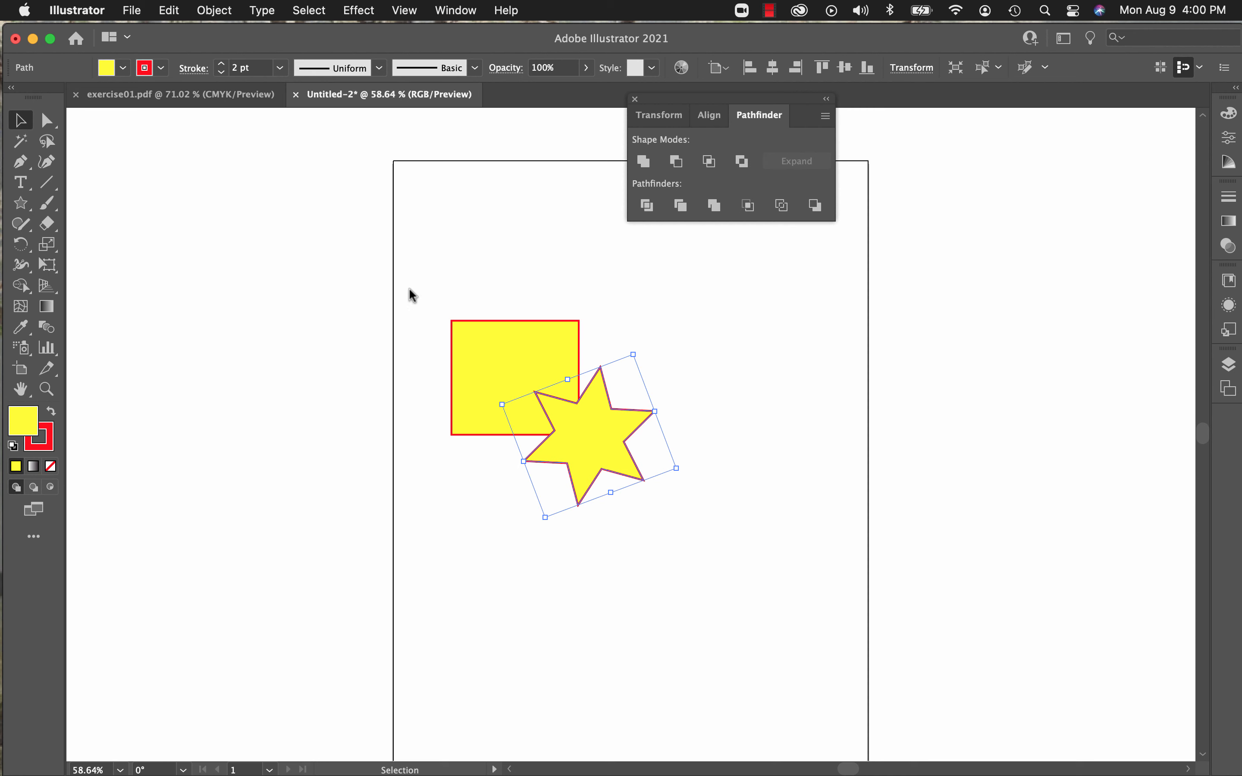
{"action": "left_click_drag", "start_coordinate": [399, 281], "coordinate": [716, 523]}
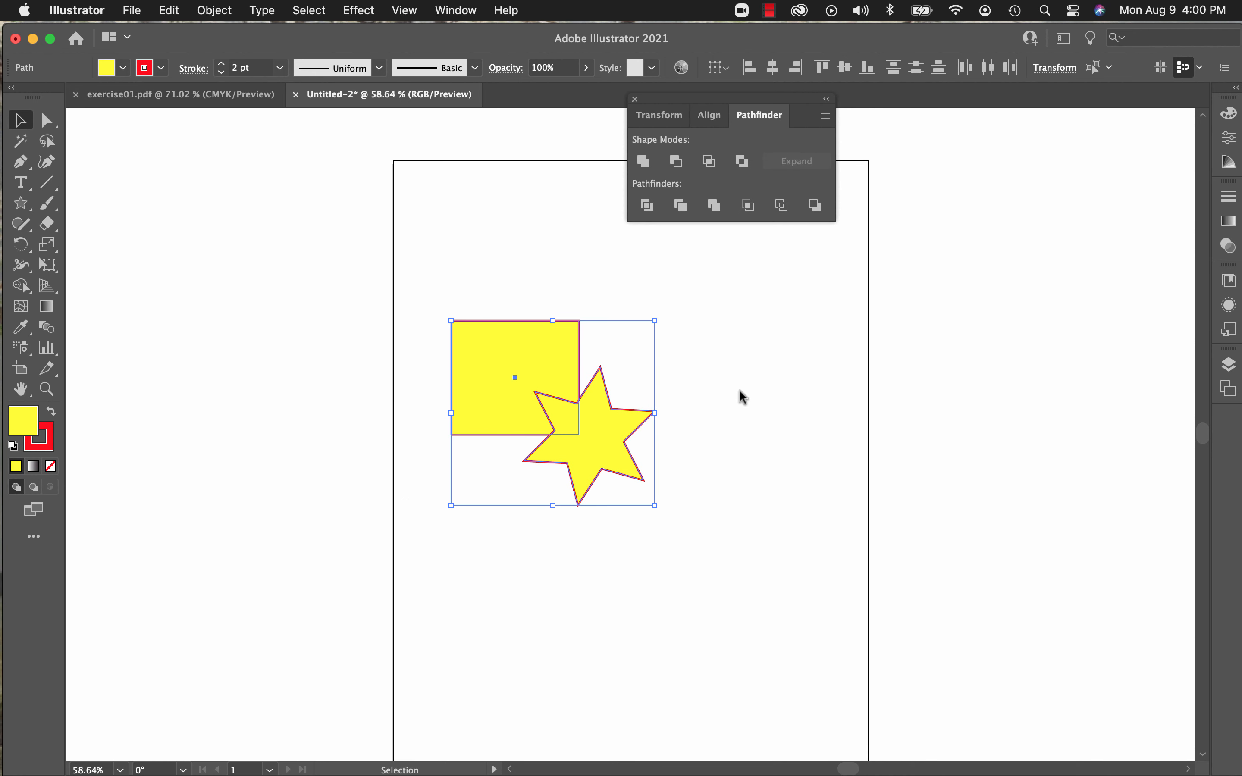
{"action": "left_click", "coordinate": [644, 163]}
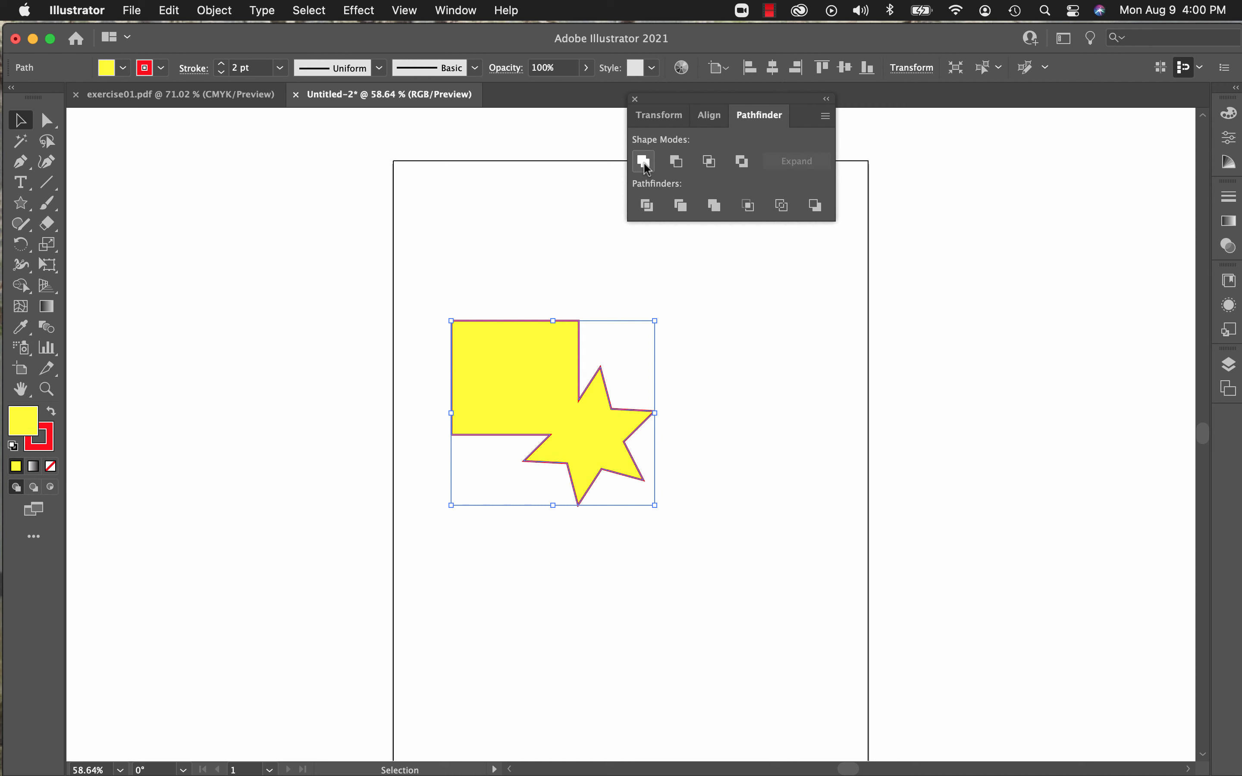
{"action": "left_click", "coordinate": [159, 215]}
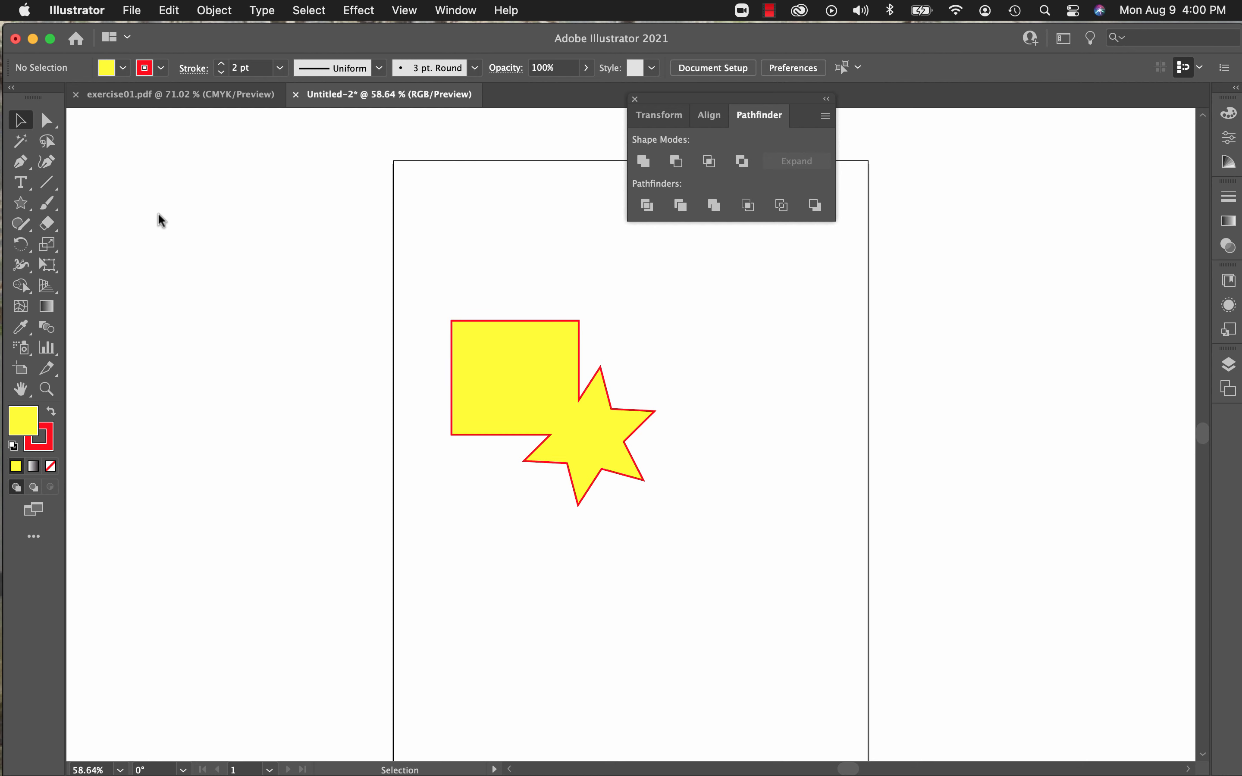
Step: Rotate the united rectangle-and-star shape slightly clockwise and move it up to the artboard's upper-left corner
{"action": "left_click", "coordinate": [526, 368]}
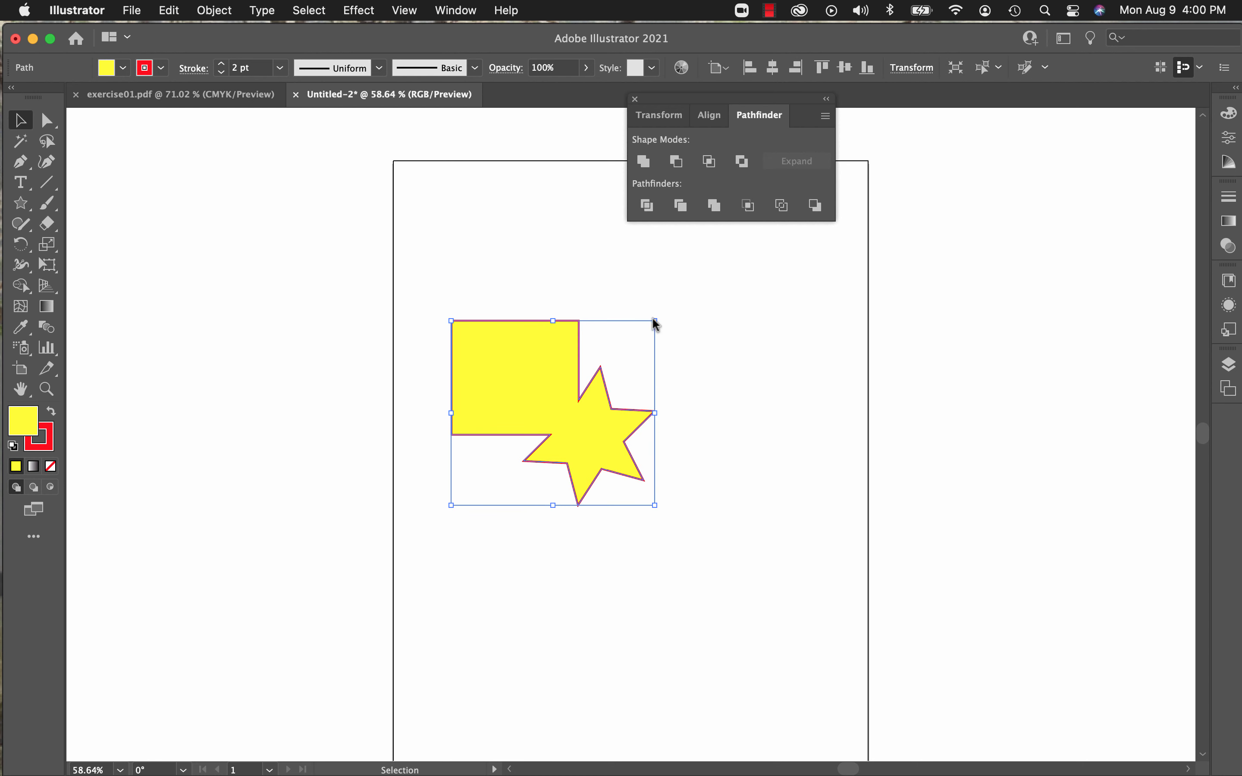
{"action": "left_click_drag", "start_coordinate": [655, 323], "coordinate": [682, 362]}
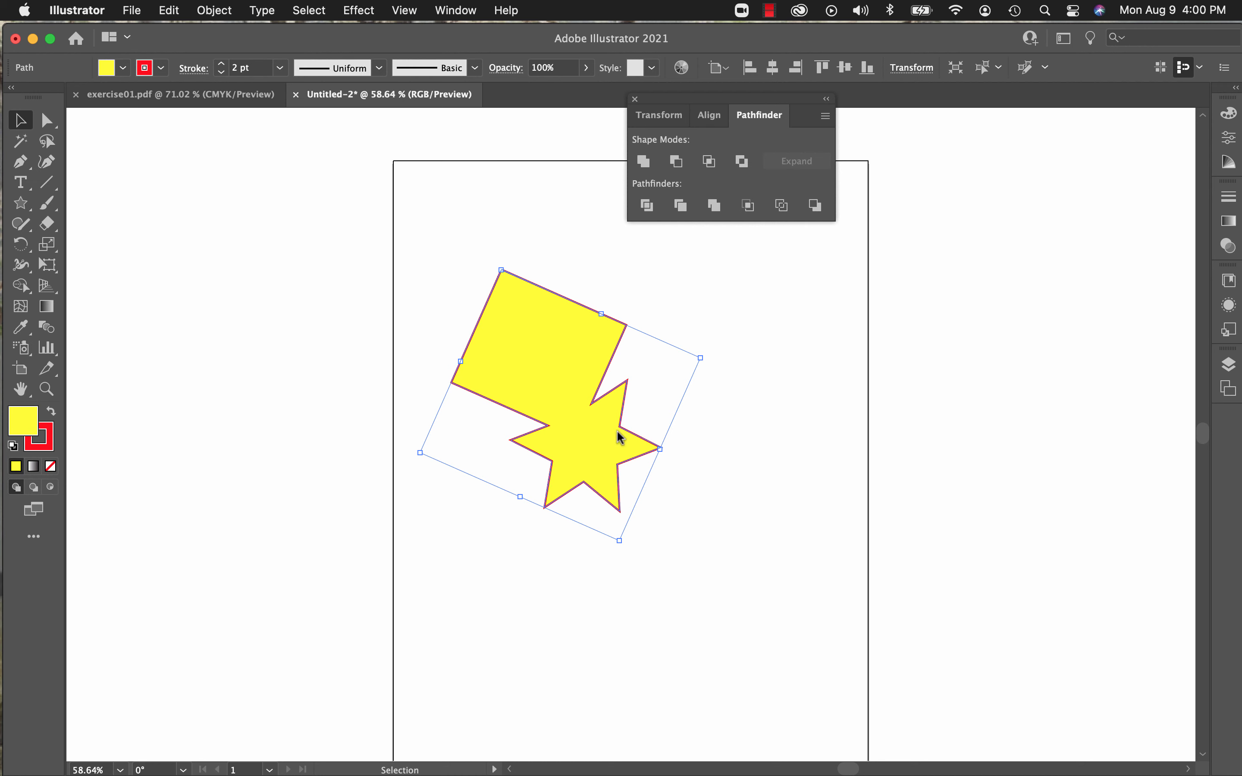
{"action": "left_click_drag", "start_coordinate": [537, 313], "coordinate": [501, 200]}
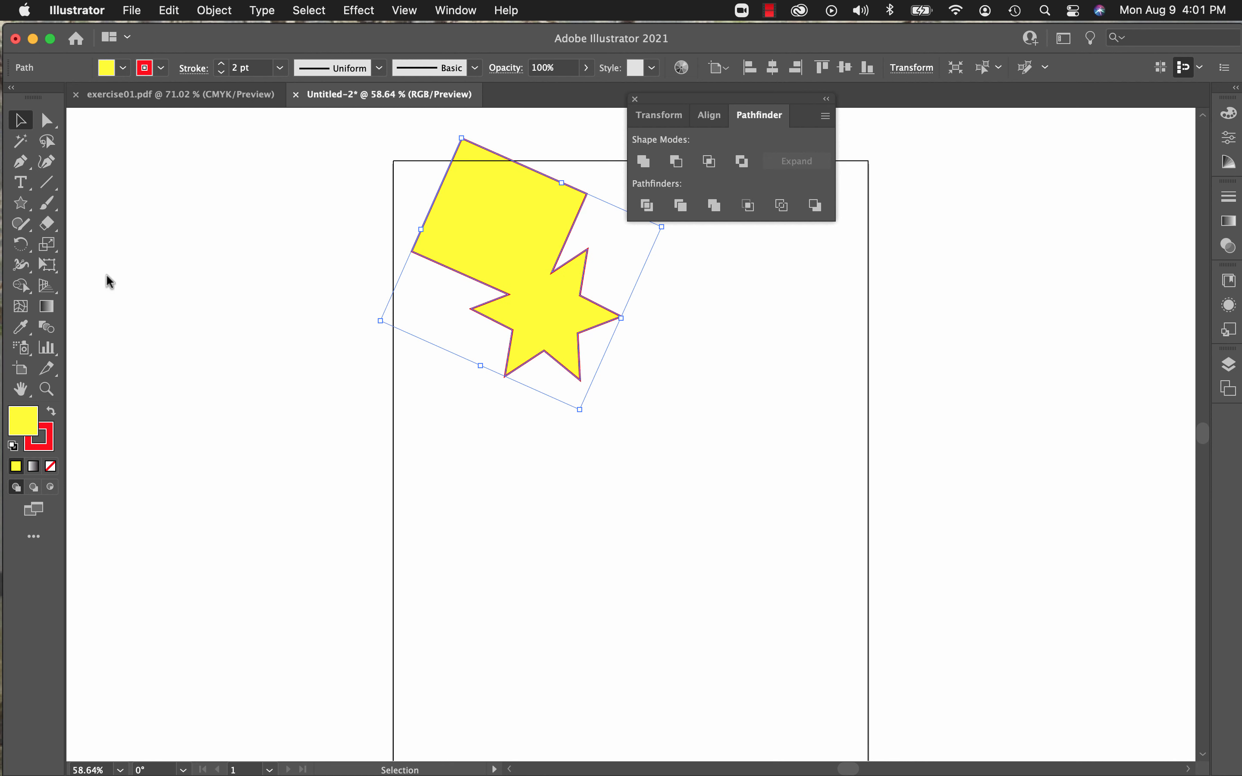
Step: Draw a wide rectangle below the united shape, and detach the shape tools as a floating toolbar
{"action": "left_click", "coordinate": [24, 207]}
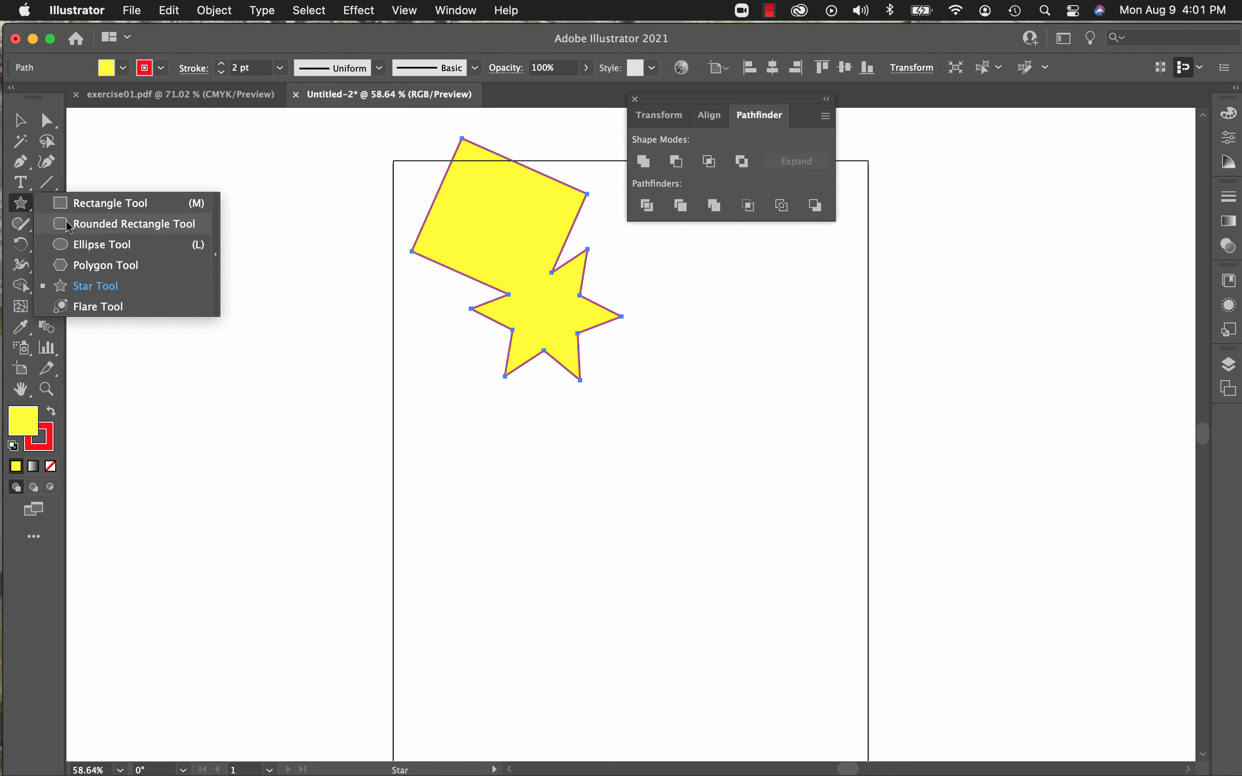
{"action": "left_click", "coordinate": [93, 205]}
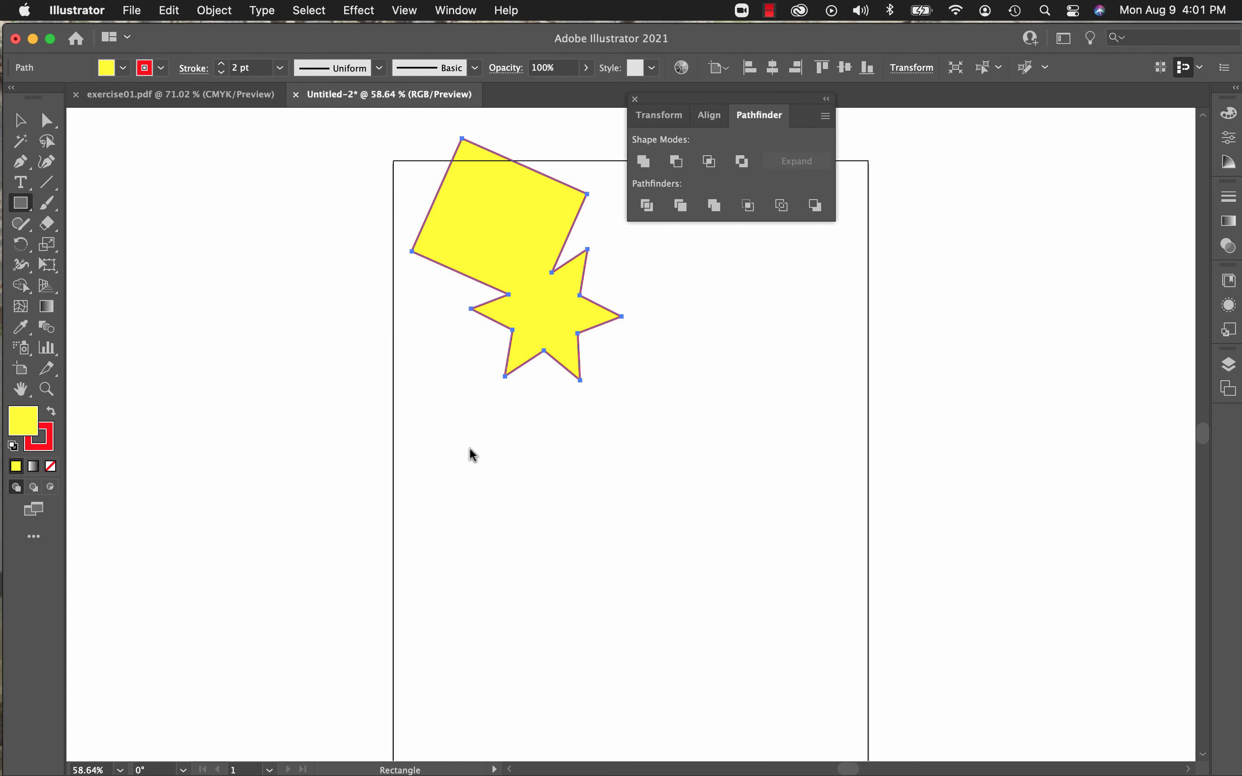
{"action": "left_click_drag", "start_coordinate": [469, 450], "coordinate": [618, 550]}
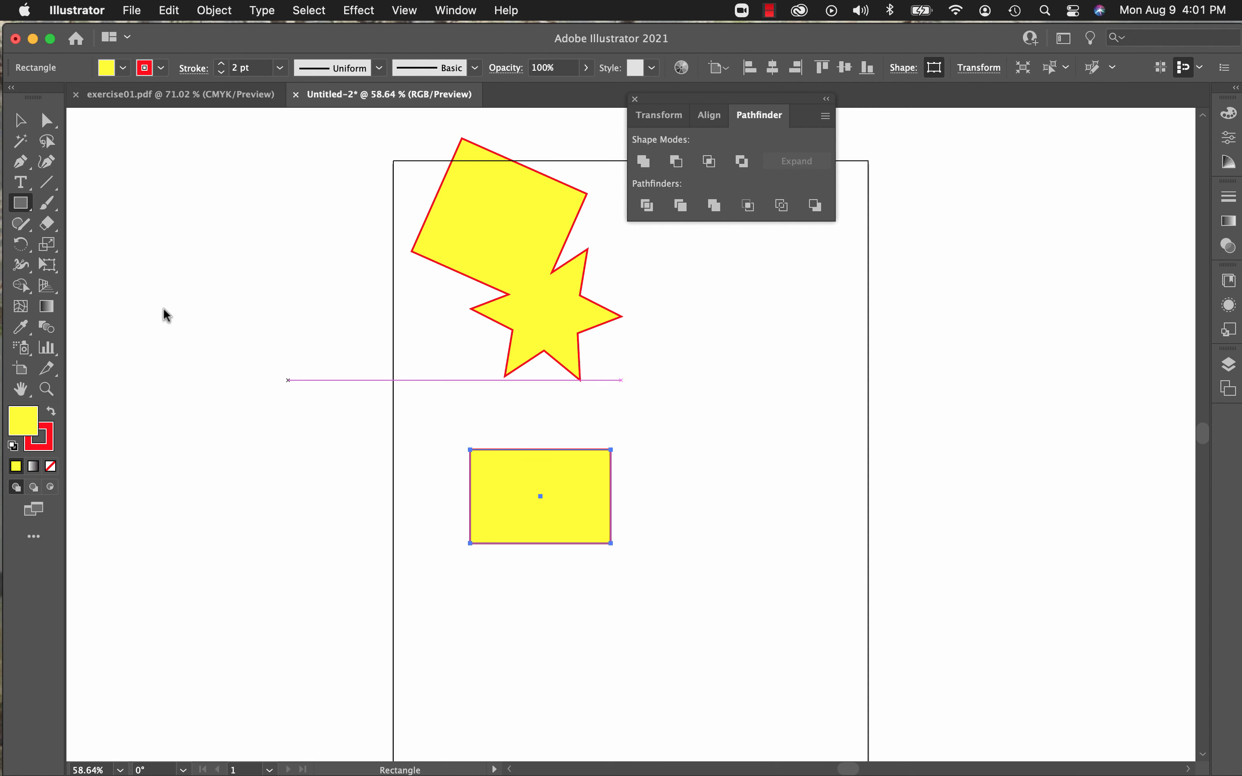
{"action": "left_click", "coordinate": [30, 213]}
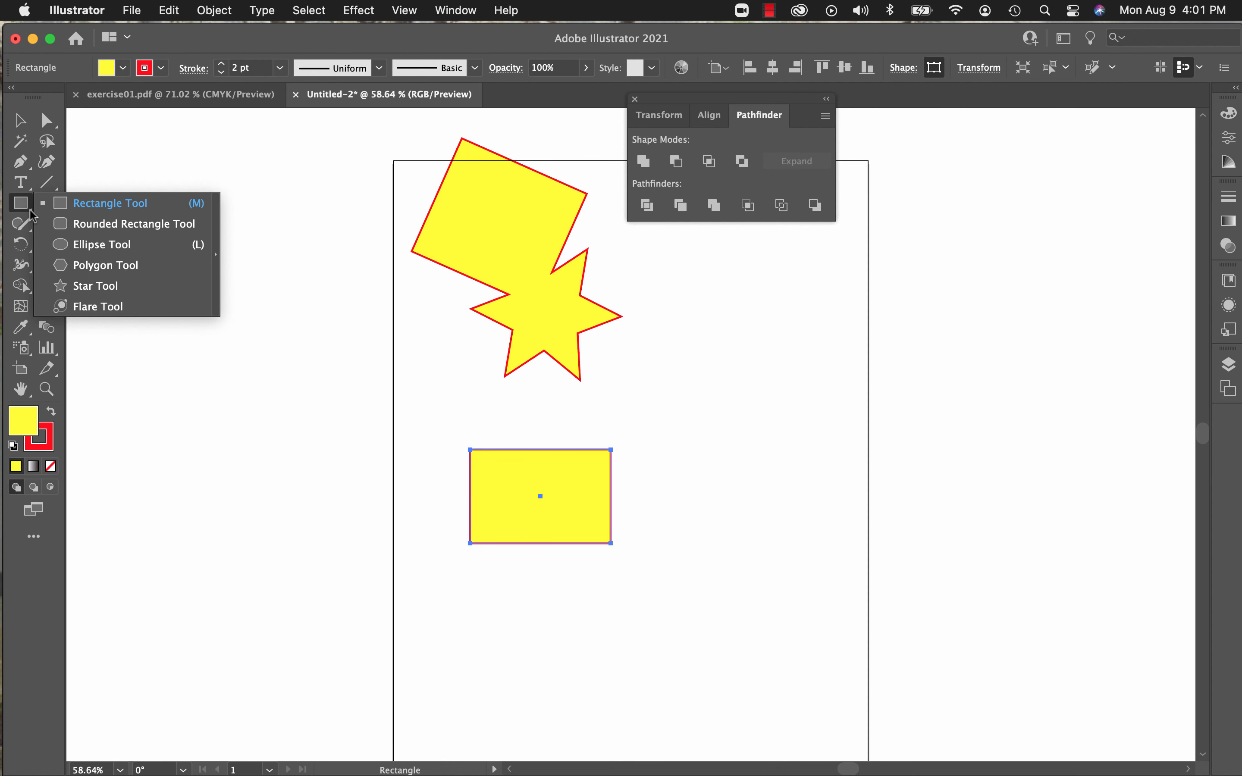
{"action": "left_click", "coordinate": [215, 254]}
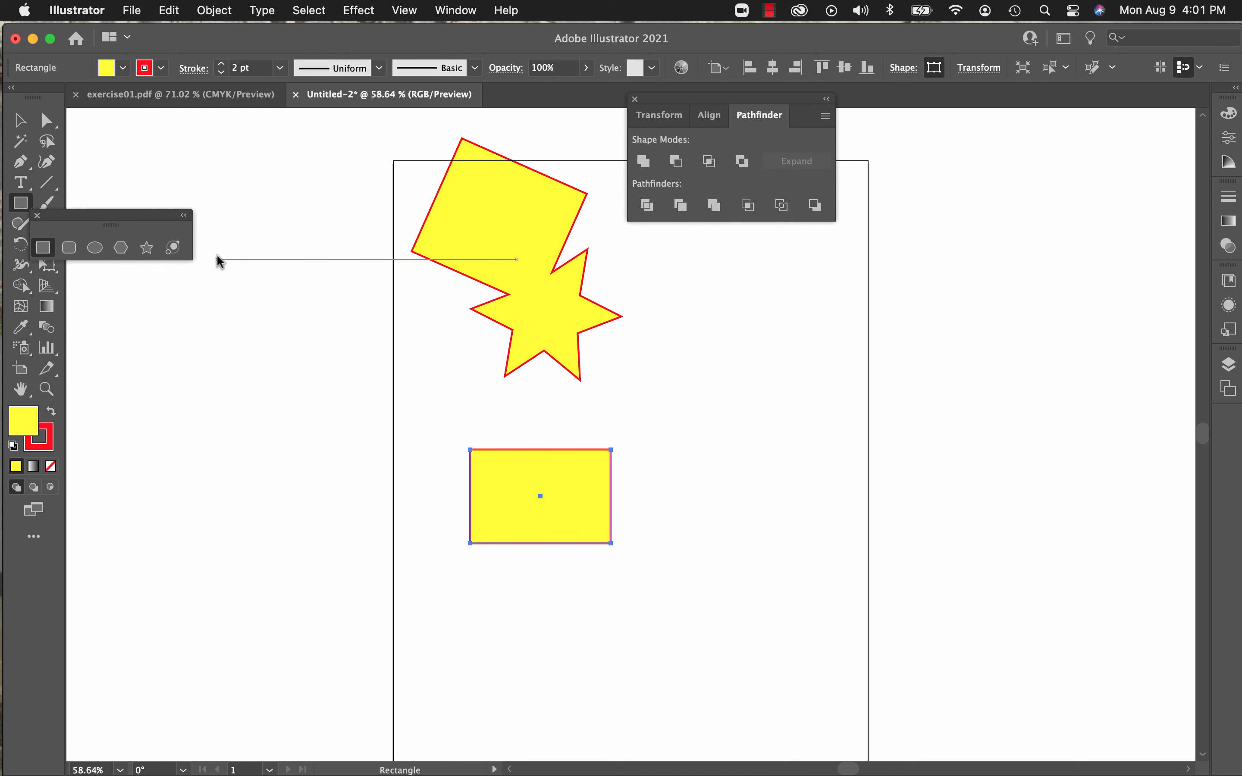
Step: Move the floating shape toolbar clear of the tools, and draw a large six-pointed star overlapping the lower rectangle's lower-right corner
{"action": "left_click_drag", "start_coordinate": [111, 224], "coordinate": [253, 201]}
{"action": "left_click", "coordinate": [288, 224]}
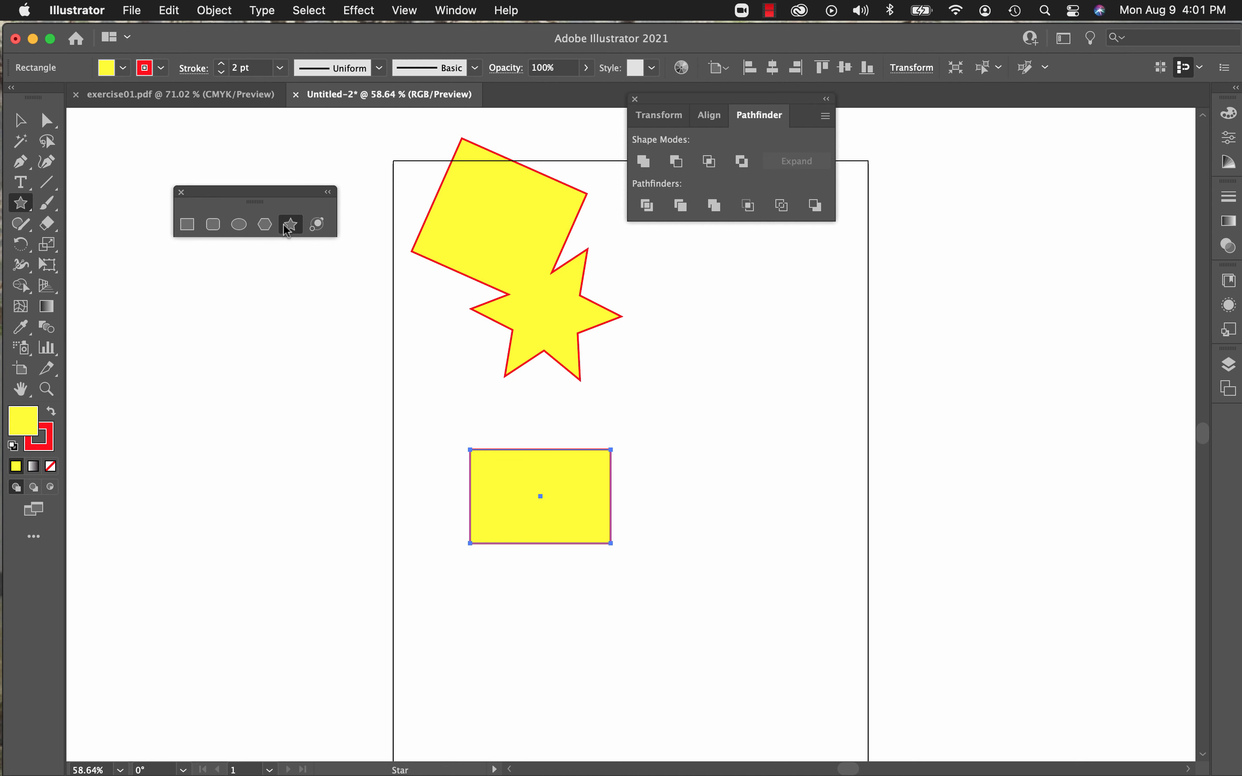
{"action": "left_click_drag", "start_coordinate": [595, 522], "coordinate": [714, 661]}
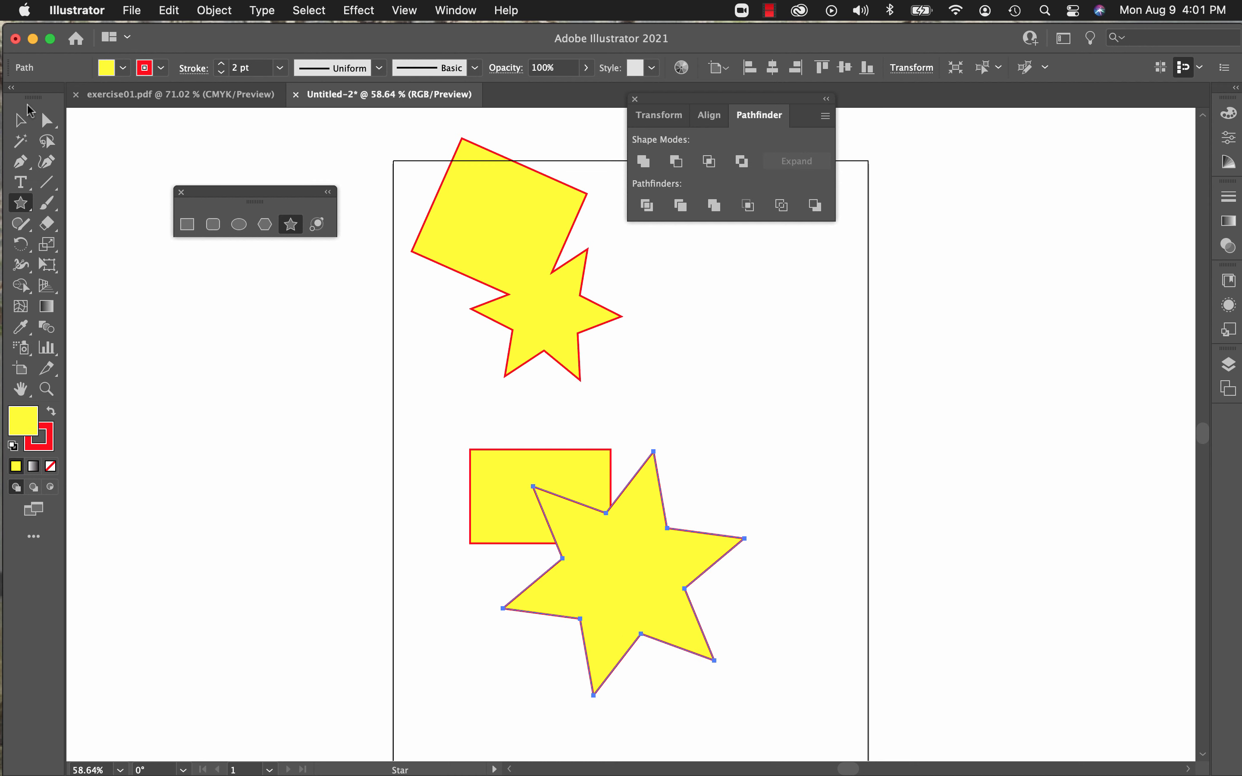
Step: Cut the large star out of the lower rectangle with Pathfinder's Minus Front mode
{"action": "left_click", "coordinate": [23, 123]}
{"action": "left_click_drag", "start_coordinate": [443, 405], "coordinate": [698, 602]}
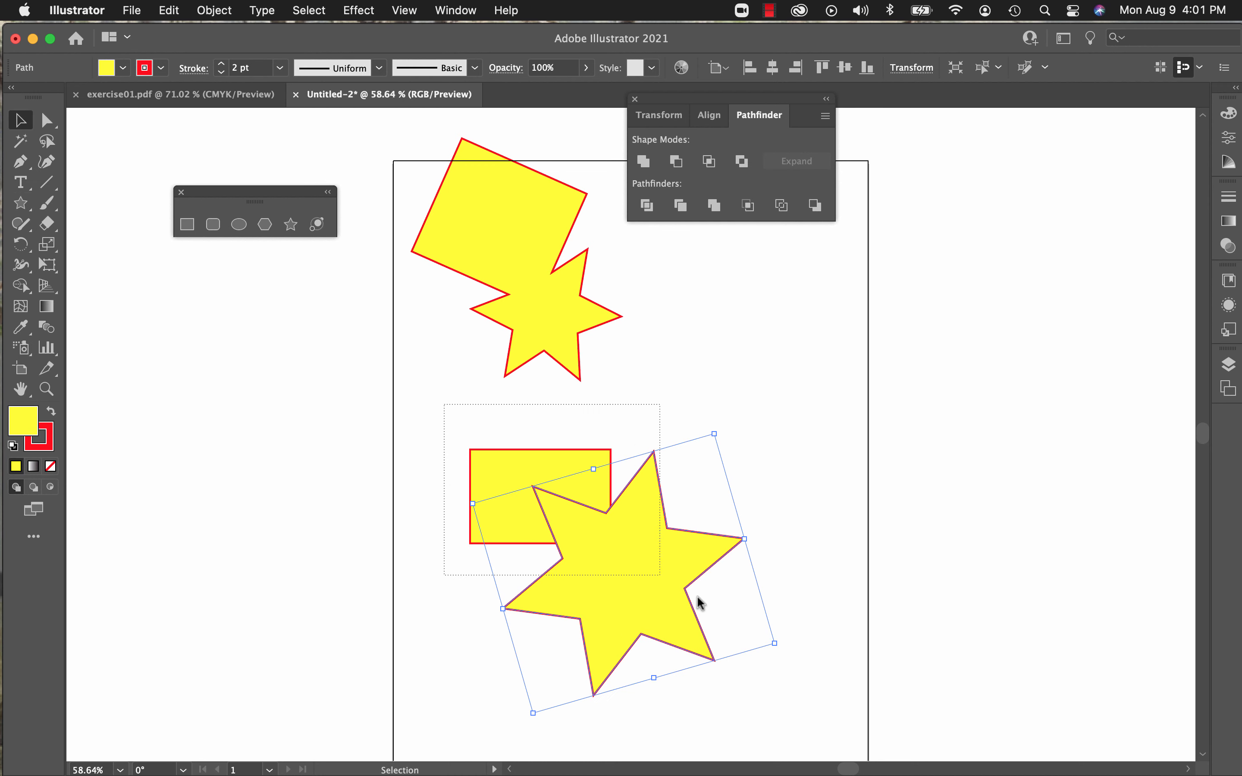
{"action": "left_click_drag", "start_coordinate": [759, 672], "coordinate": [780, 704]}
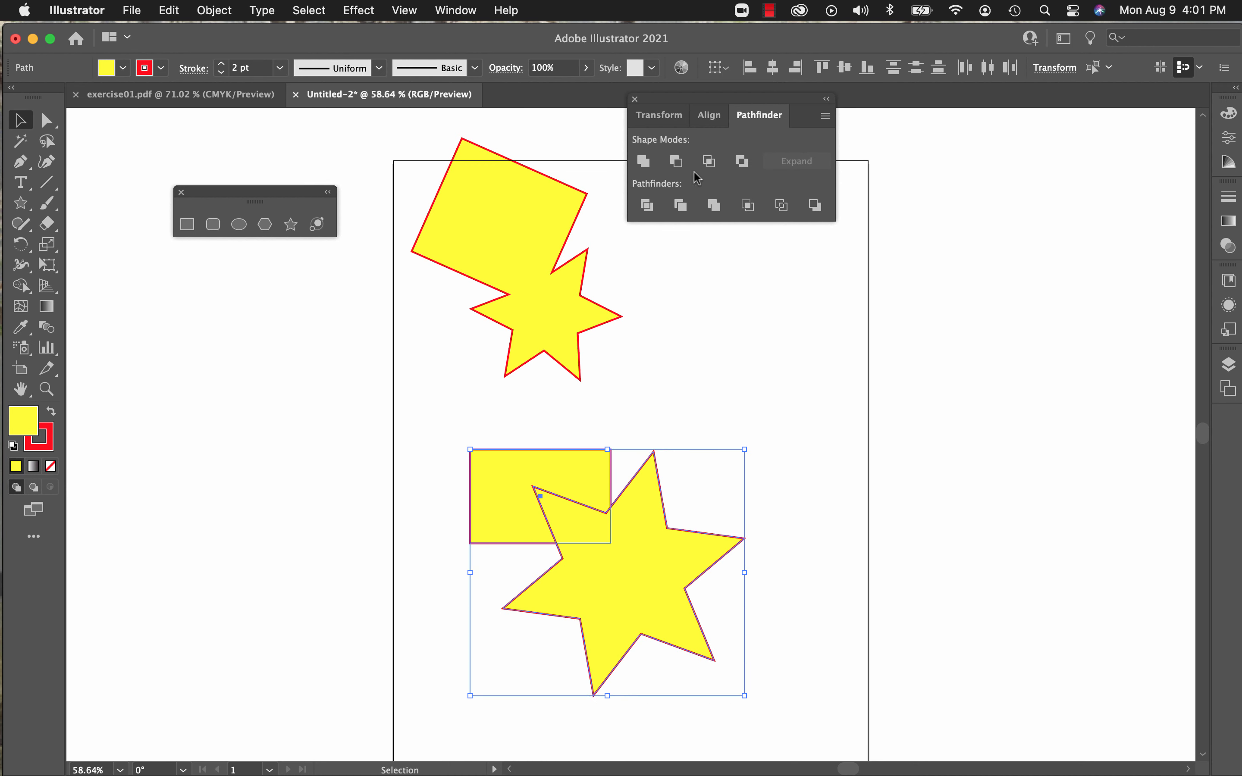
{"action": "left_click", "coordinate": [675, 162]}
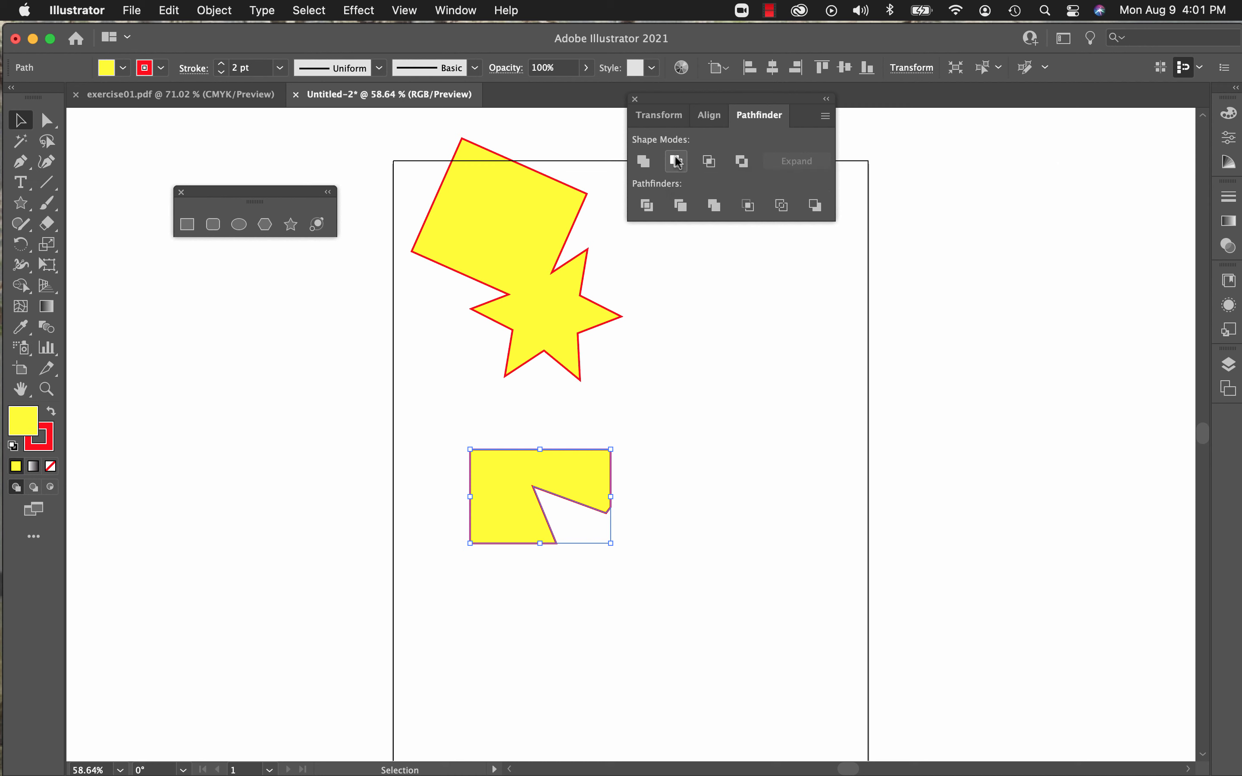
Step: Draw a rectangle near the artboard's right edge and a small six-pointed star overlapping its lower-right corner
{"action": "left_click", "coordinate": [186, 225]}
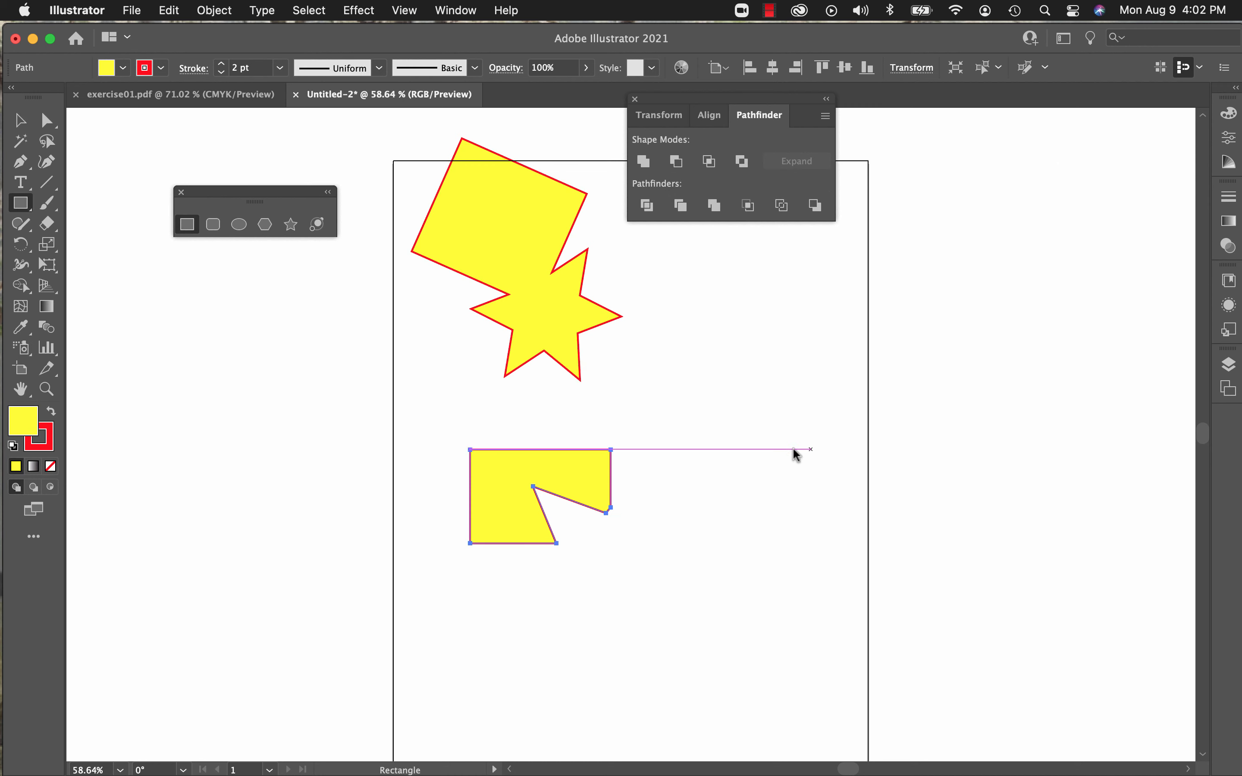
{"action": "left_click_drag", "start_coordinate": [674, 384], "coordinate": [821, 488]}
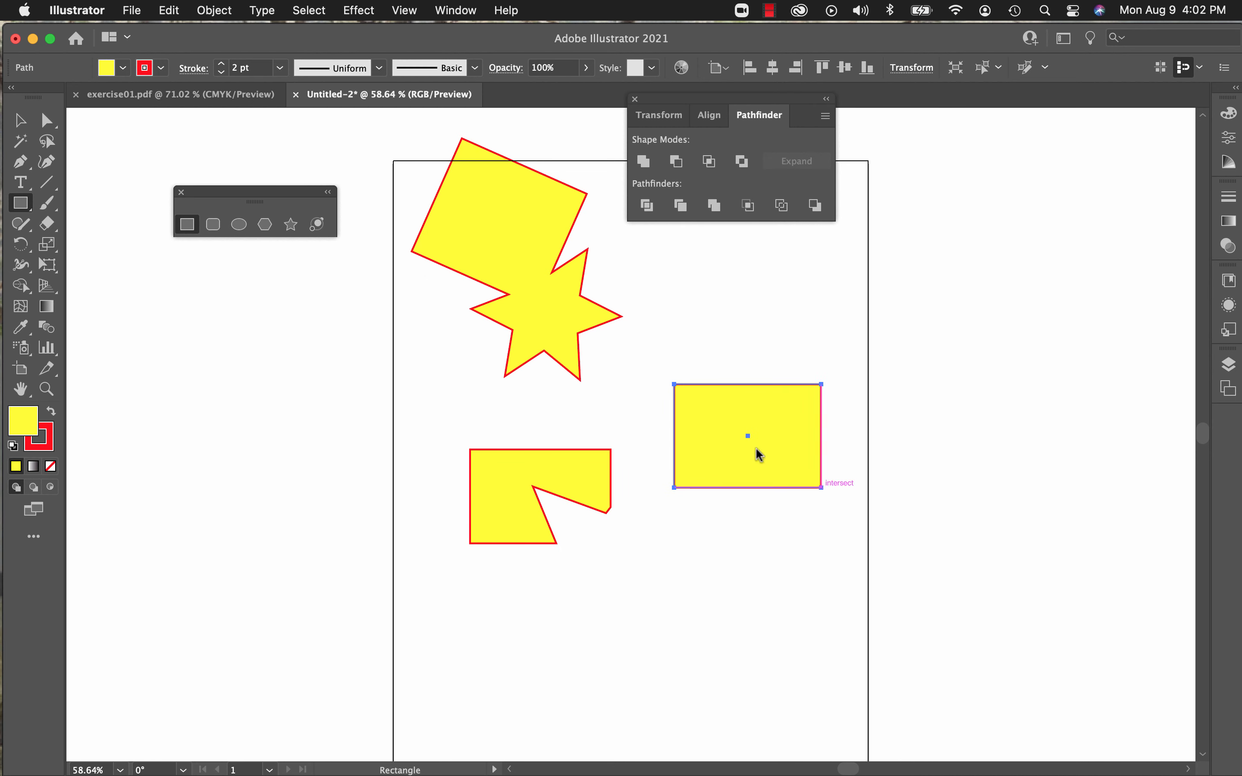
{"action": "left_click", "coordinate": [291, 225]}
{"action": "left_click_drag", "start_coordinate": [813, 478], "coordinate": [852, 539]}
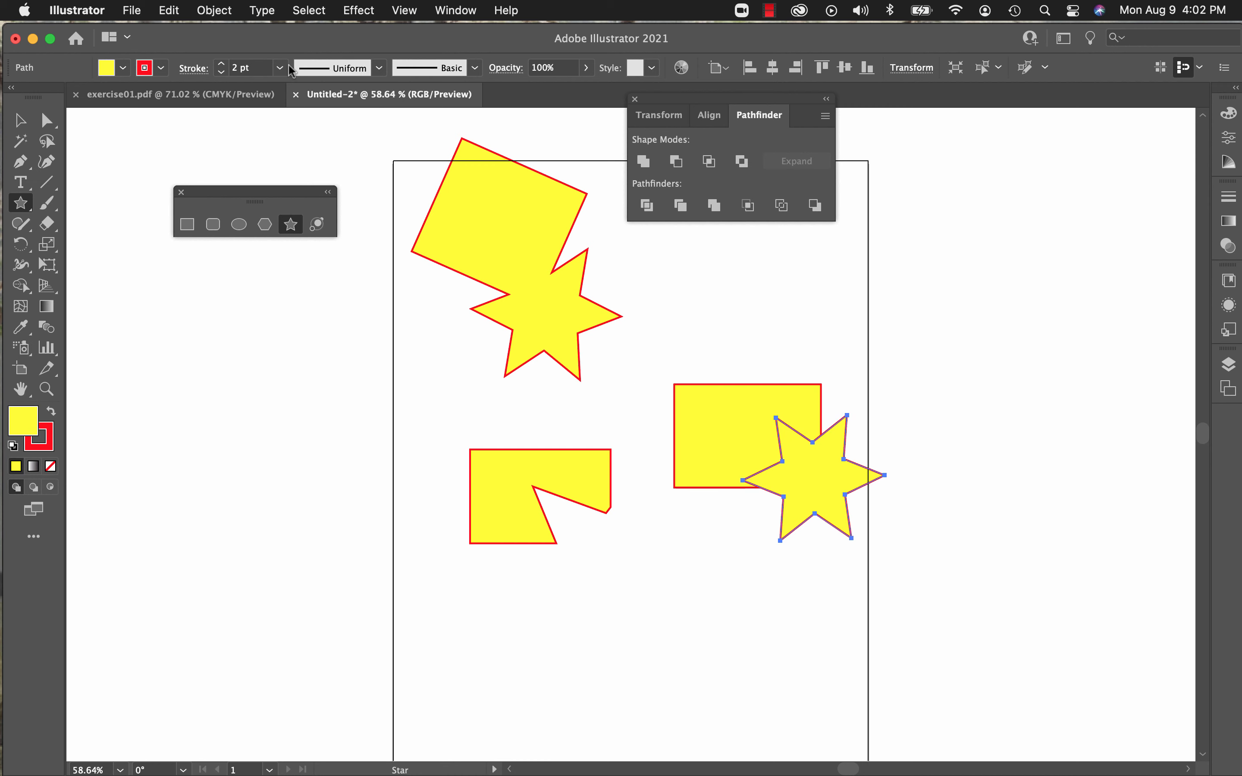
Step: Shift the small star slightly down and right, and reduce it and its rectangle to their overlap with Pathfinder's Intersect mode
{"action": "left_click", "coordinate": [15, 122]}
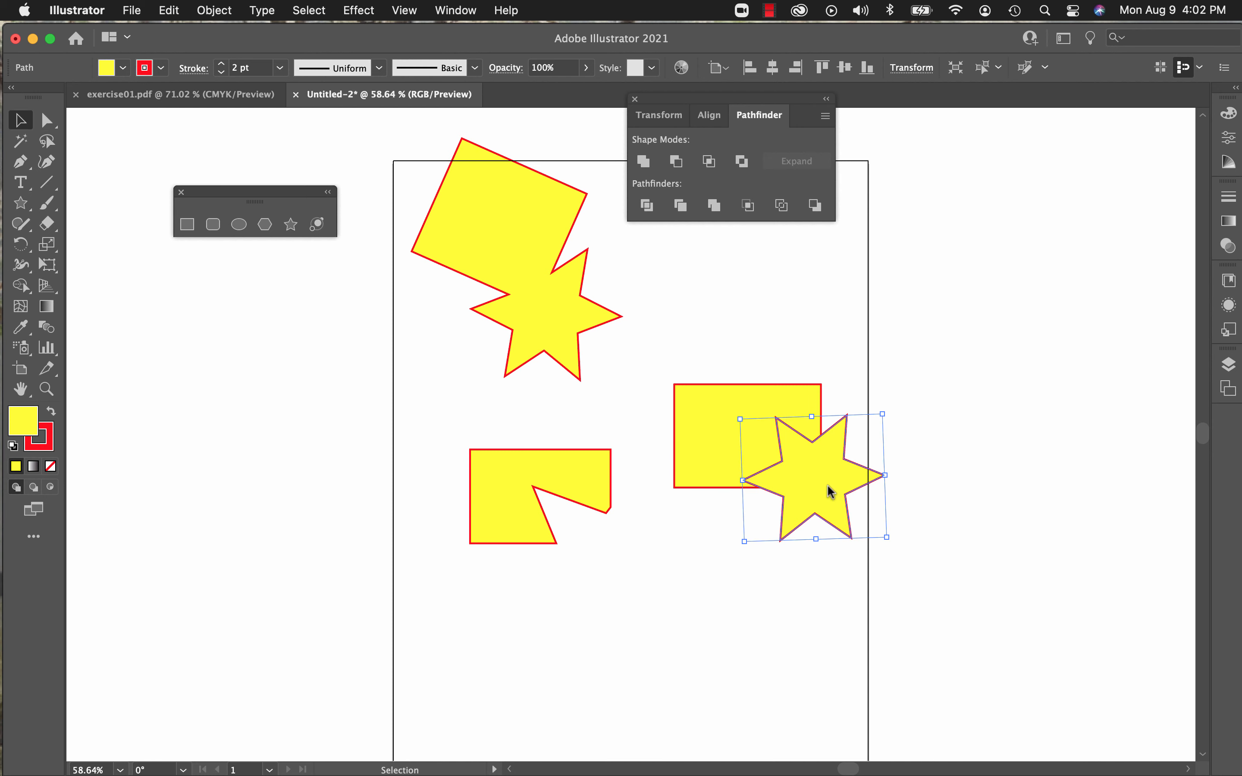
{"action": "left_click_drag", "start_coordinate": [825, 489], "coordinate": [837, 517]}
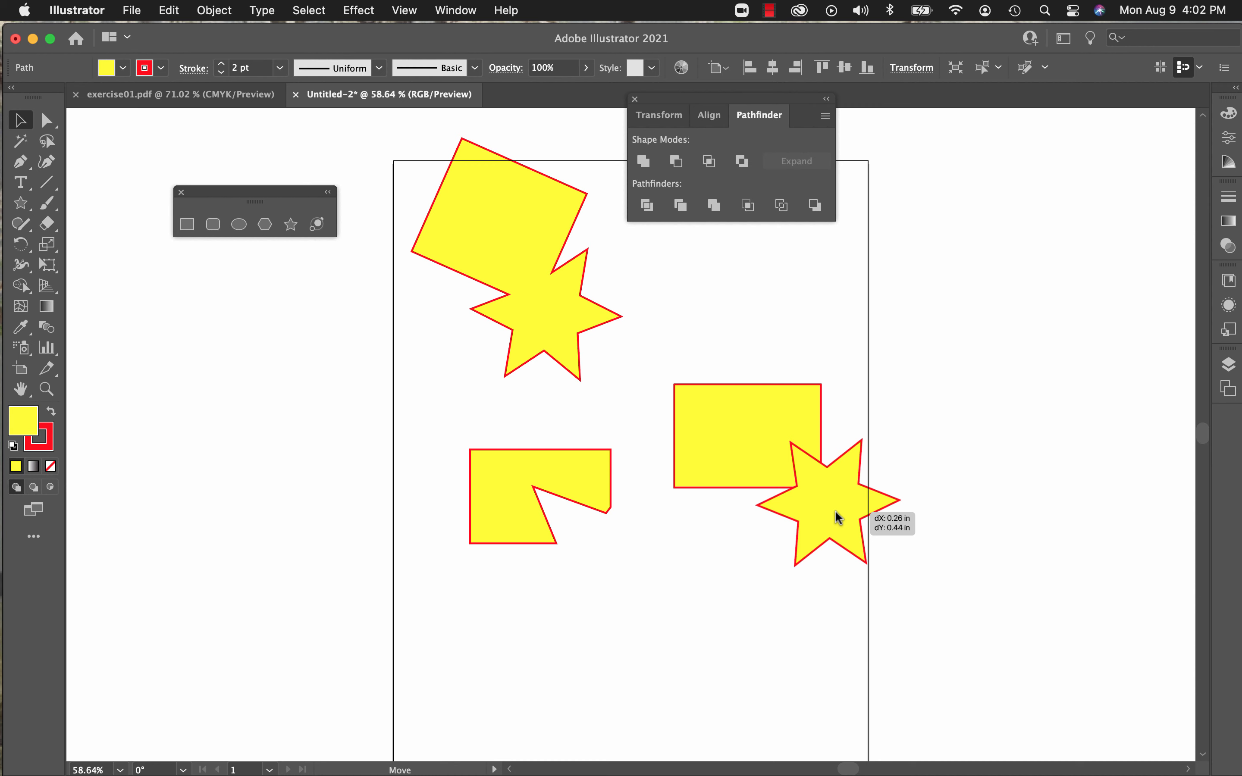
{"action": "mouse_move", "coordinate": [836, 513]}
{"action": "left_mouse_down"}
{"action": "mouse_move", "coordinate": [828, 498]}
{"action": "mouse_move", "coordinate": [829, 509]}
{"action": "left_mouse_up"}
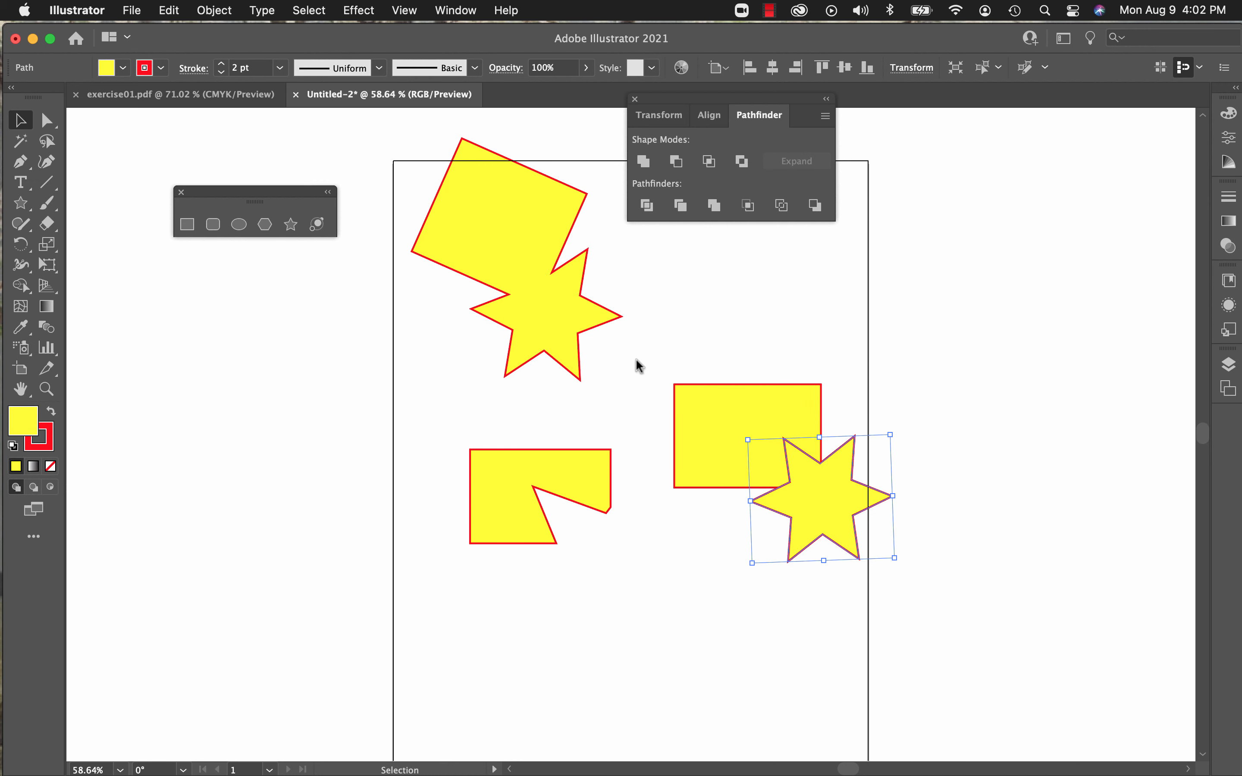
{"action": "left_click_drag", "start_coordinate": [635, 354], "coordinate": [945, 591]}
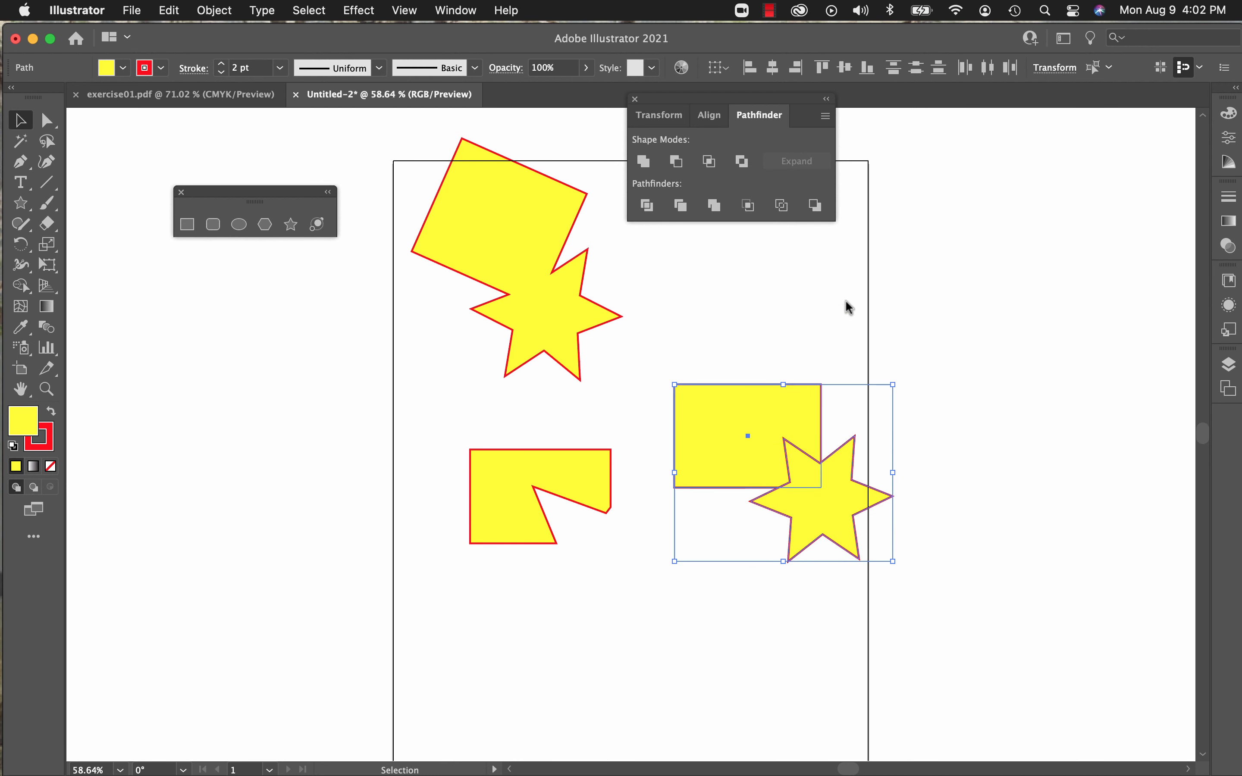
{"action": "left_click", "coordinate": [711, 165]}
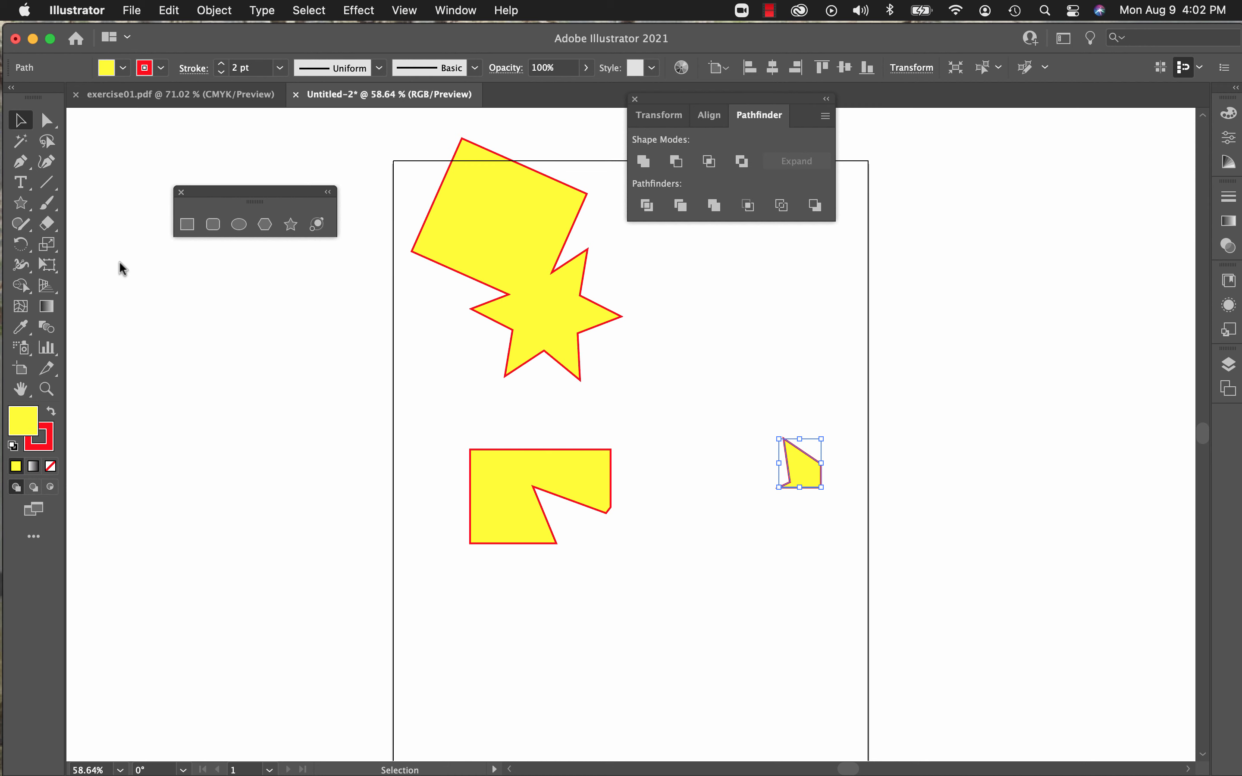
Step: Draw a rectangle near the artboard's lower left and a six-pointed star overlapping its lower-right corner
{"action": "left_click", "coordinate": [187, 224]}
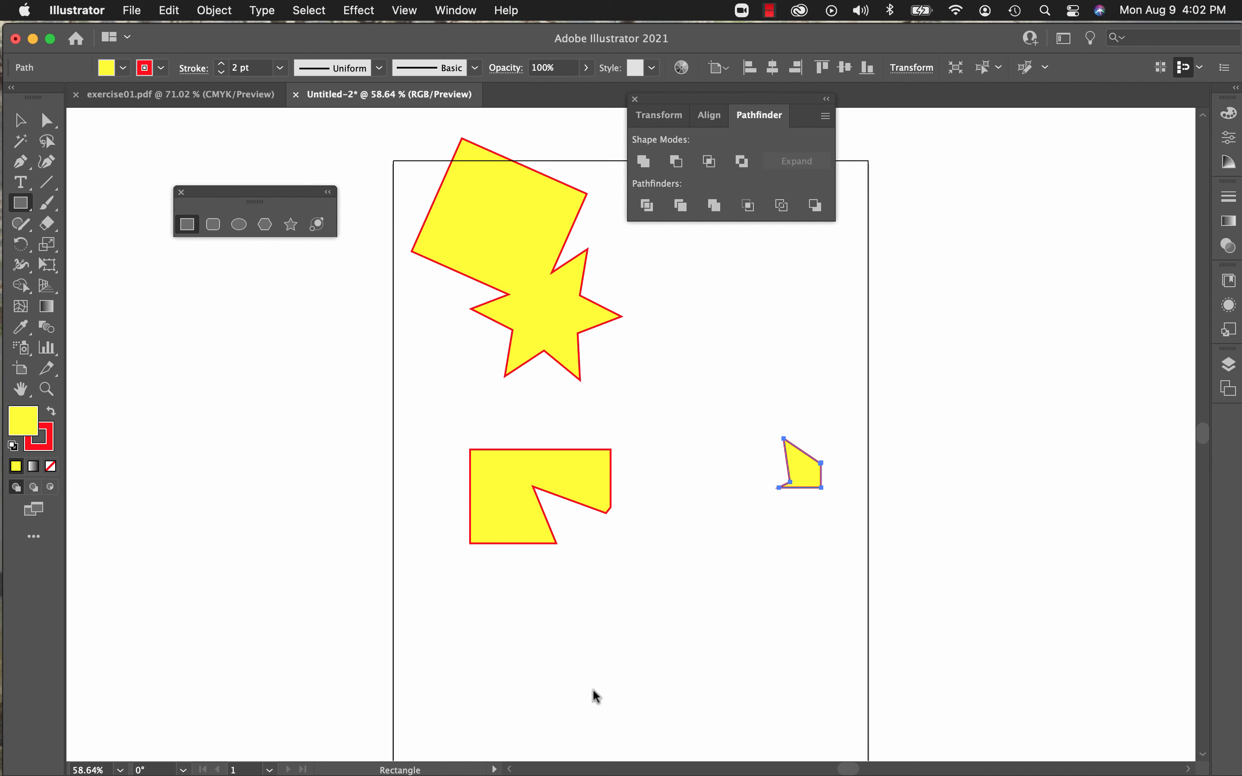
{"action": "left_click_drag", "start_coordinate": [465, 599], "coordinate": [589, 684]}
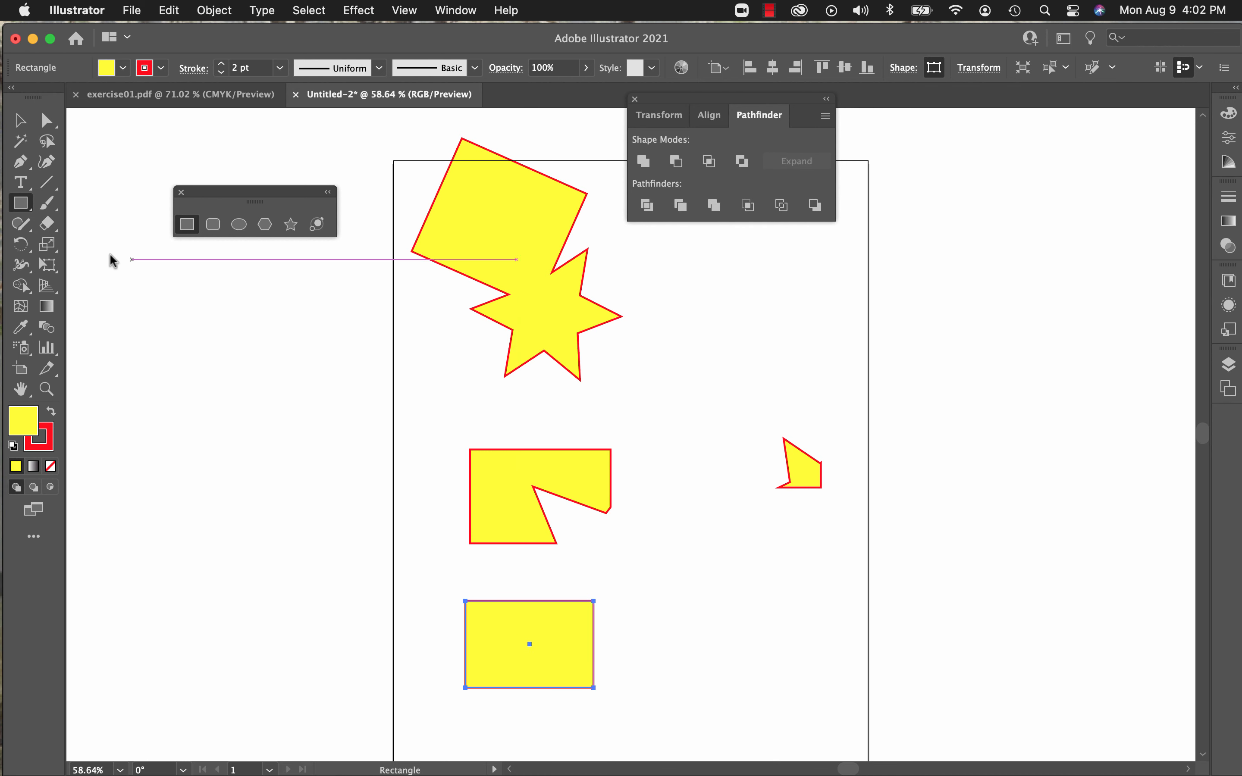
{"action": "left_click", "coordinate": [296, 232]}
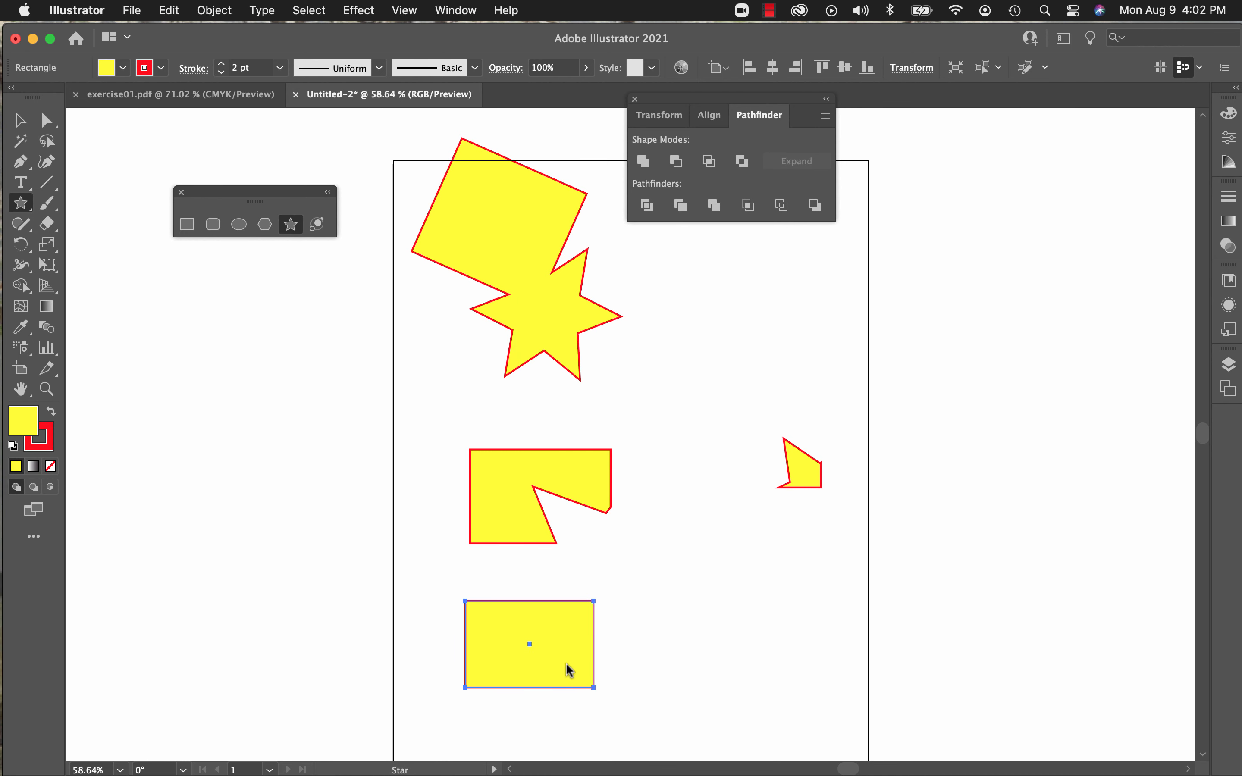
{"action": "left_click_drag", "start_coordinate": [573, 669], "coordinate": [637, 740]}
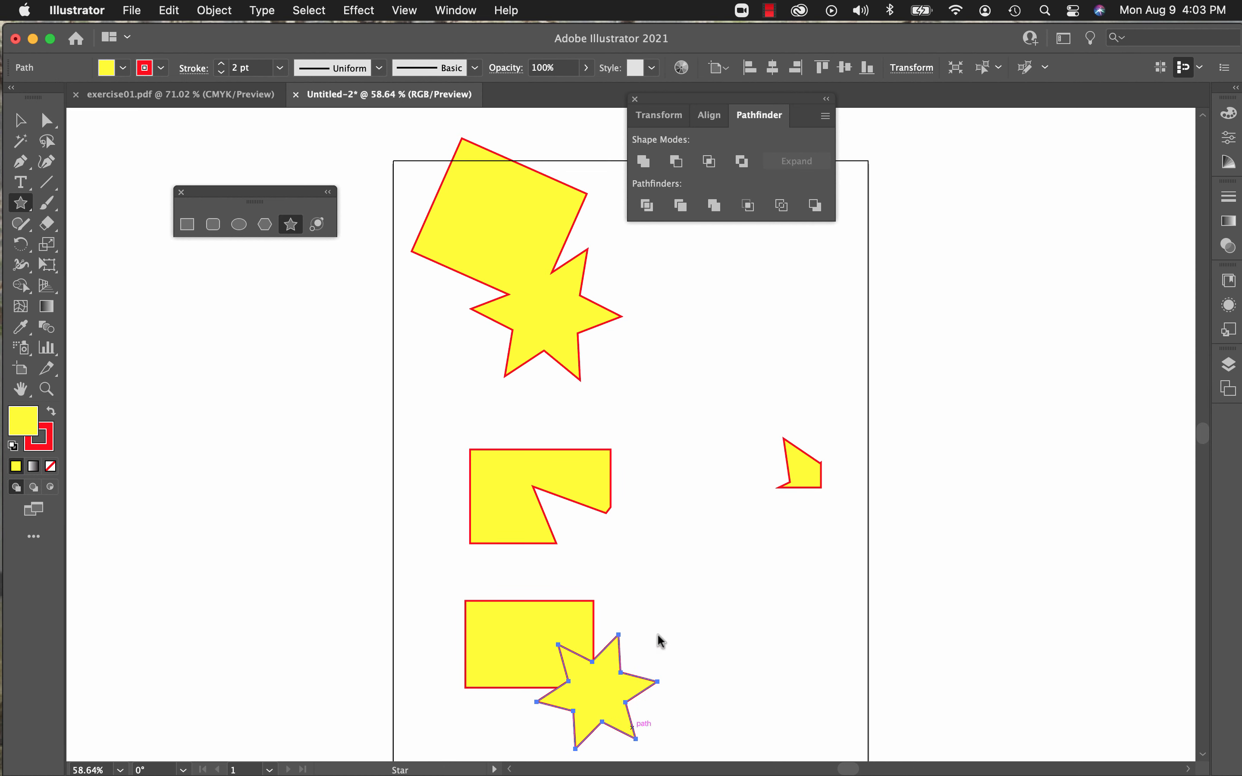
Step: Remove the overlapping area of the bottom rectangle and star with Pathfinder's Exclude mode
{"action": "scroll", "coordinate": [702, 574], "scroll_direction": "down", "scroll_amount": 3}
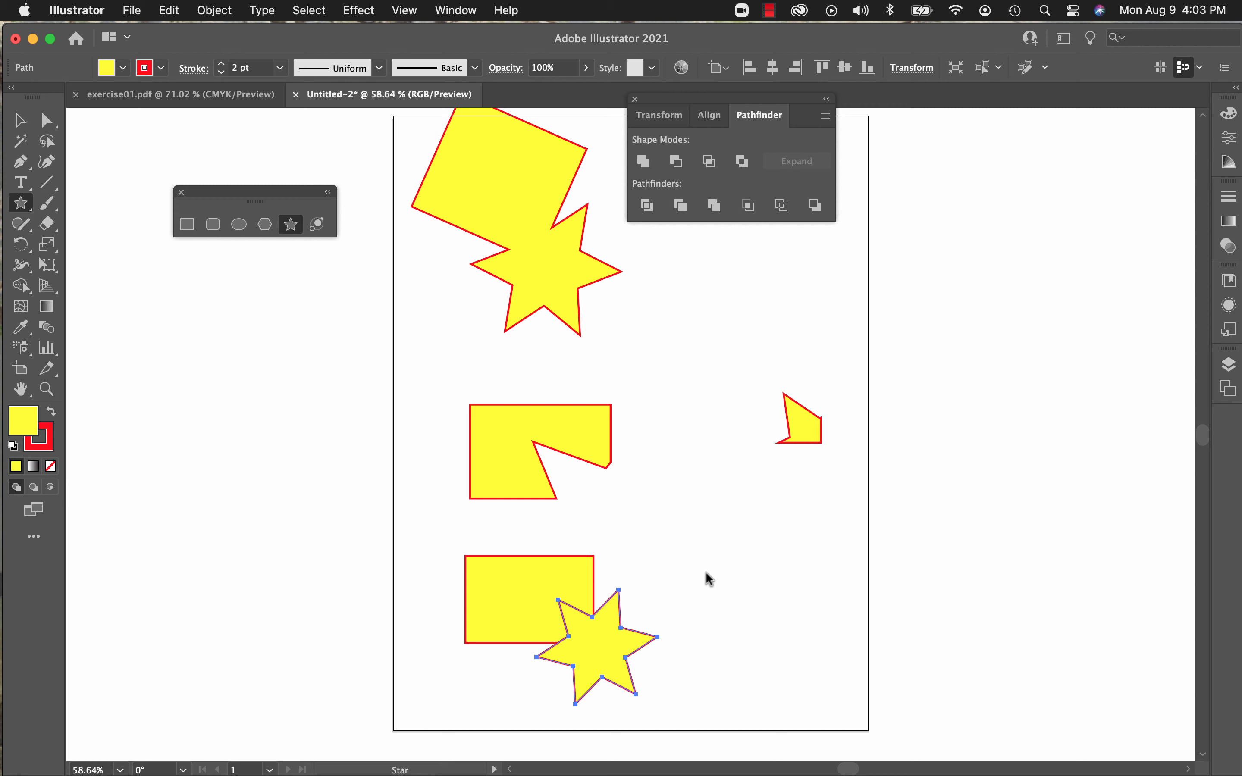
{"action": "scroll", "coordinate": [706, 573], "scroll_direction": "down", "scroll_amount": 1}
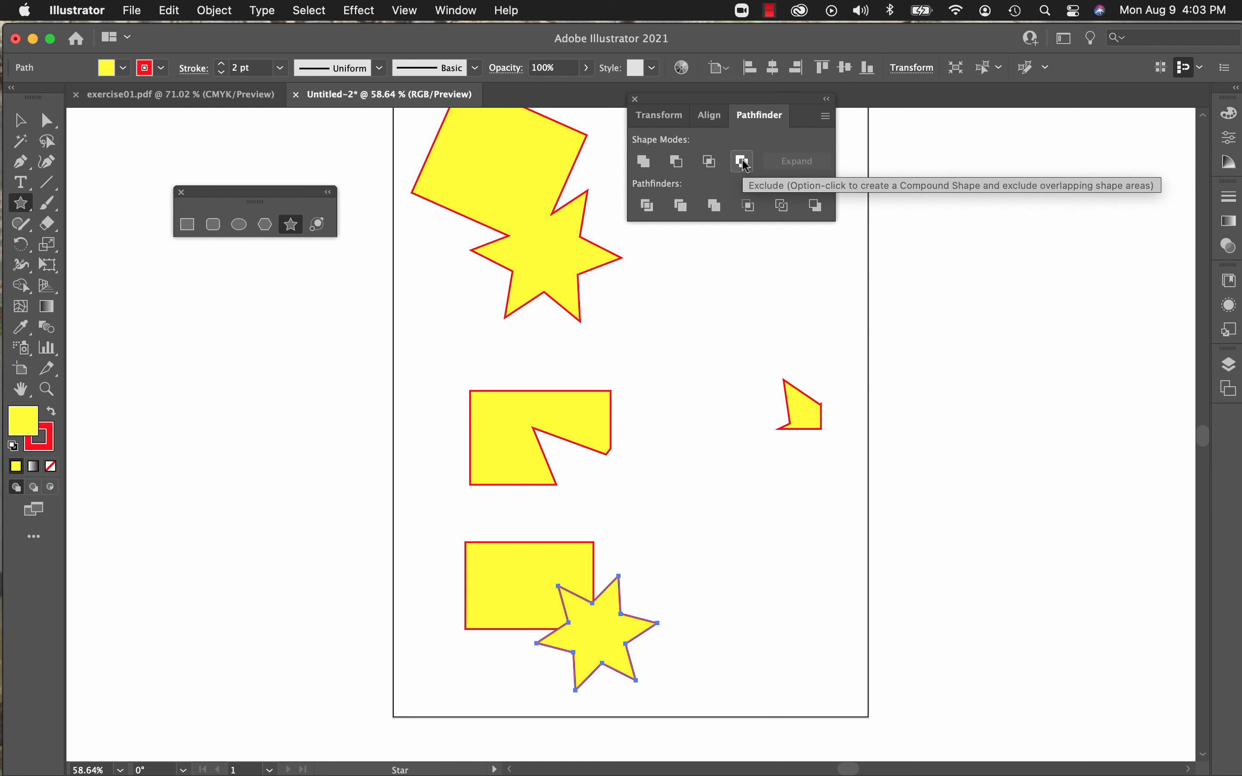
{"action": "left_click", "coordinate": [20, 122]}
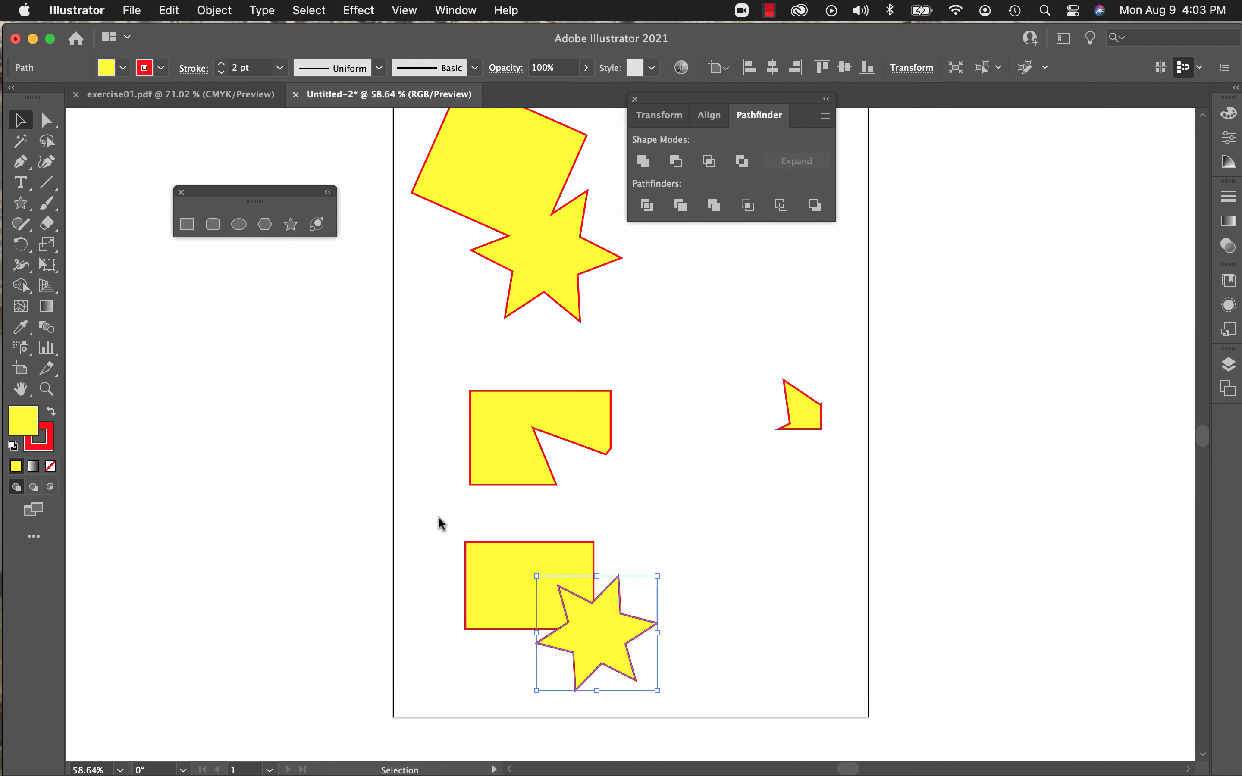
{"action": "left_click_drag", "start_coordinate": [439, 519], "coordinate": [670, 707]}
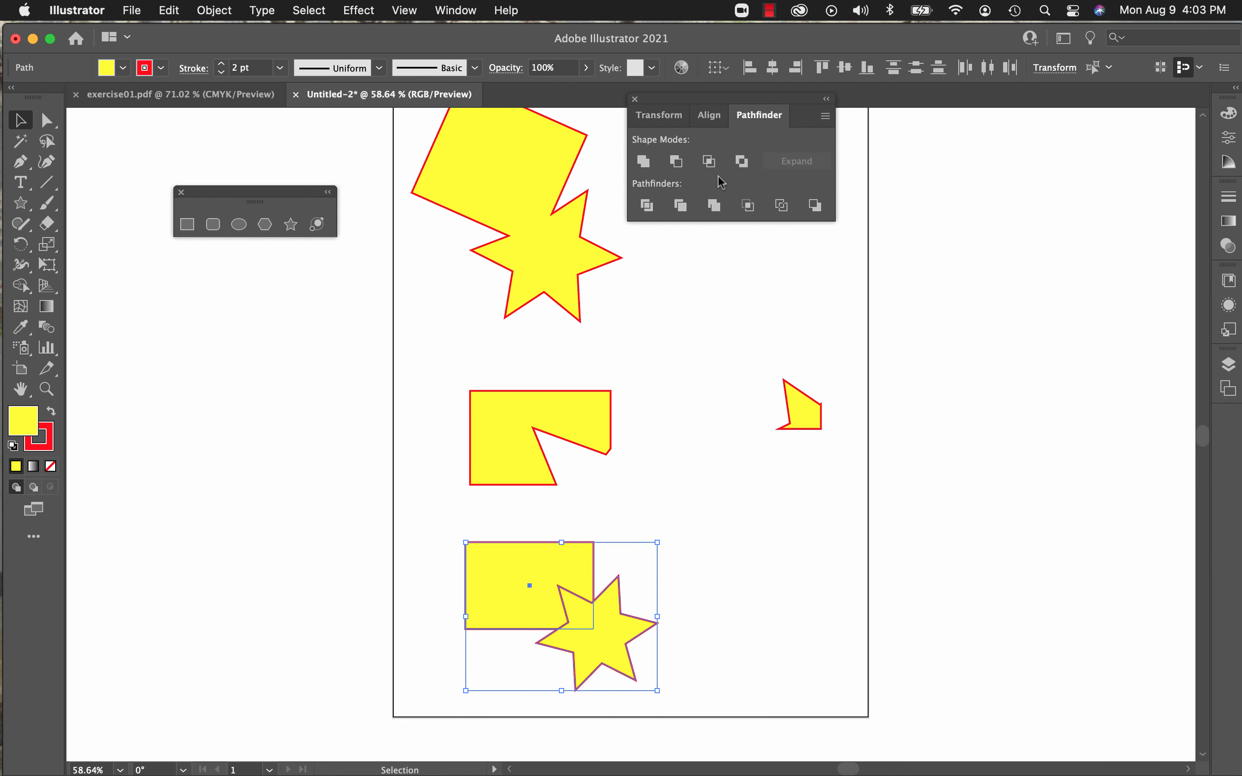
{"action": "left_click", "coordinate": [742, 162]}
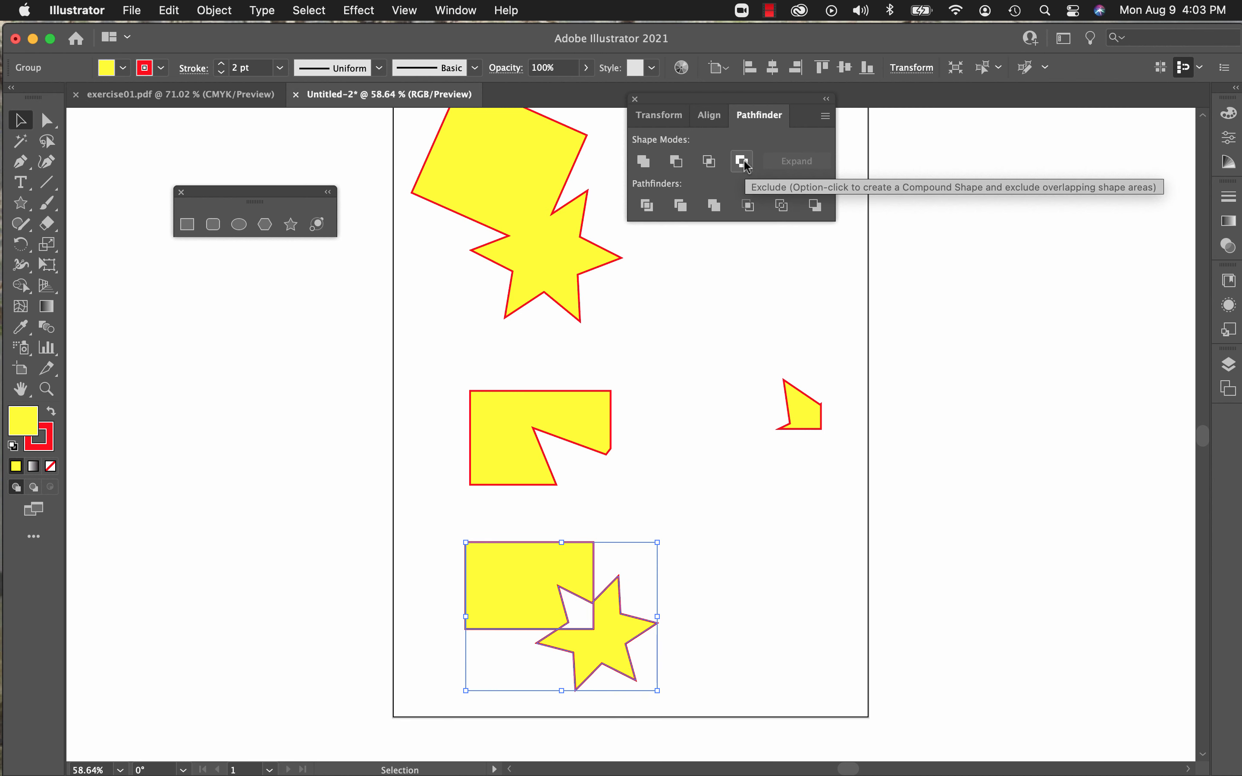
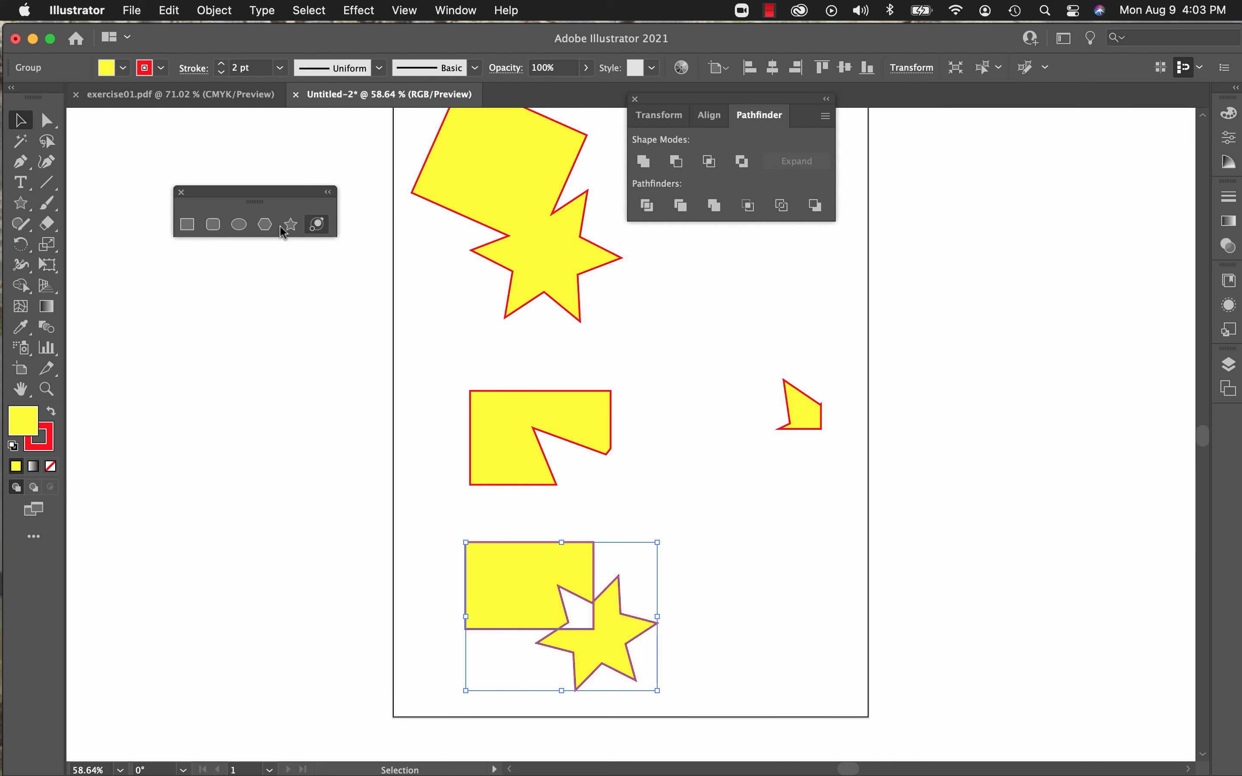
Step: Delete all the Pathfinder example shapes from the artboard
{"action": "scroll", "coordinate": [445, 304], "scroll_direction": "up", "scroll_amount": 5}
{"action": "scroll", "coordinate": [445, 304], "scroll_direction": "down", "scroll_amount": 3}
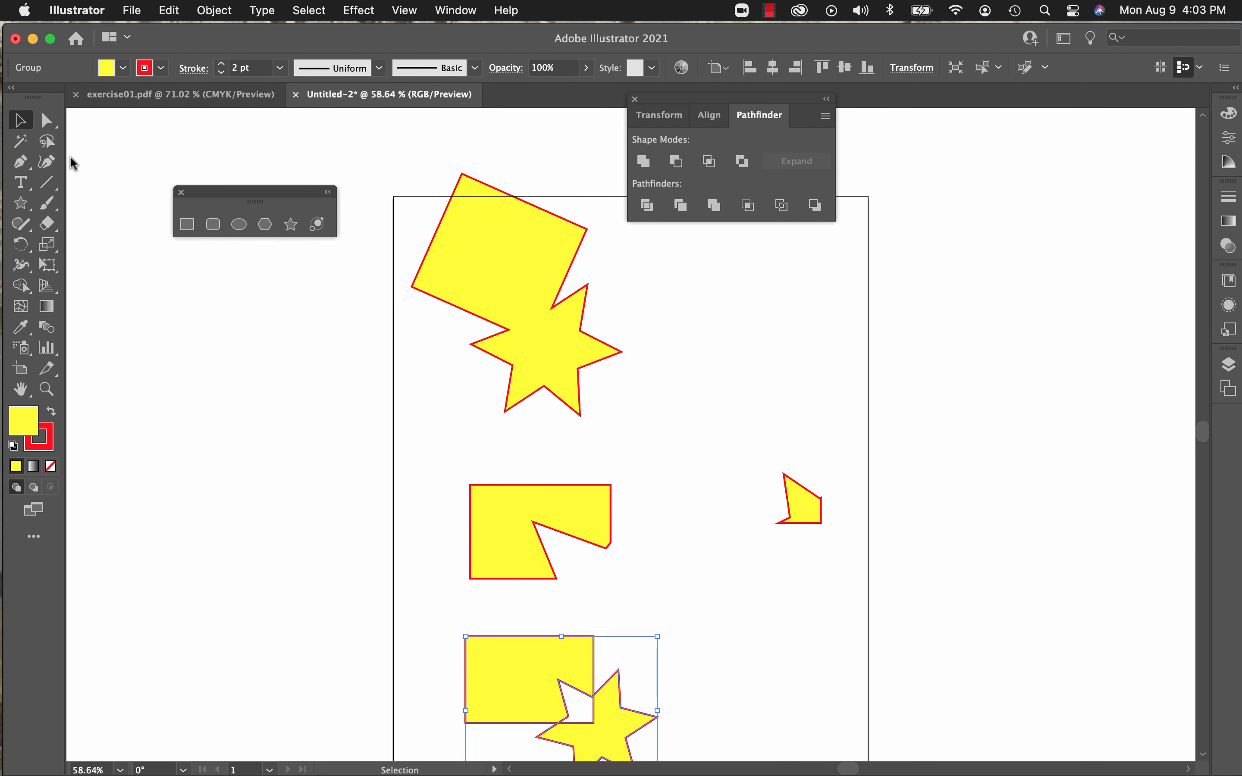
{"action": "left_click_drag", "start_coordinate": [420, 249], "coordinate": [816, 745]}
{"action": "left_click", "coordinate": [816, 744]}
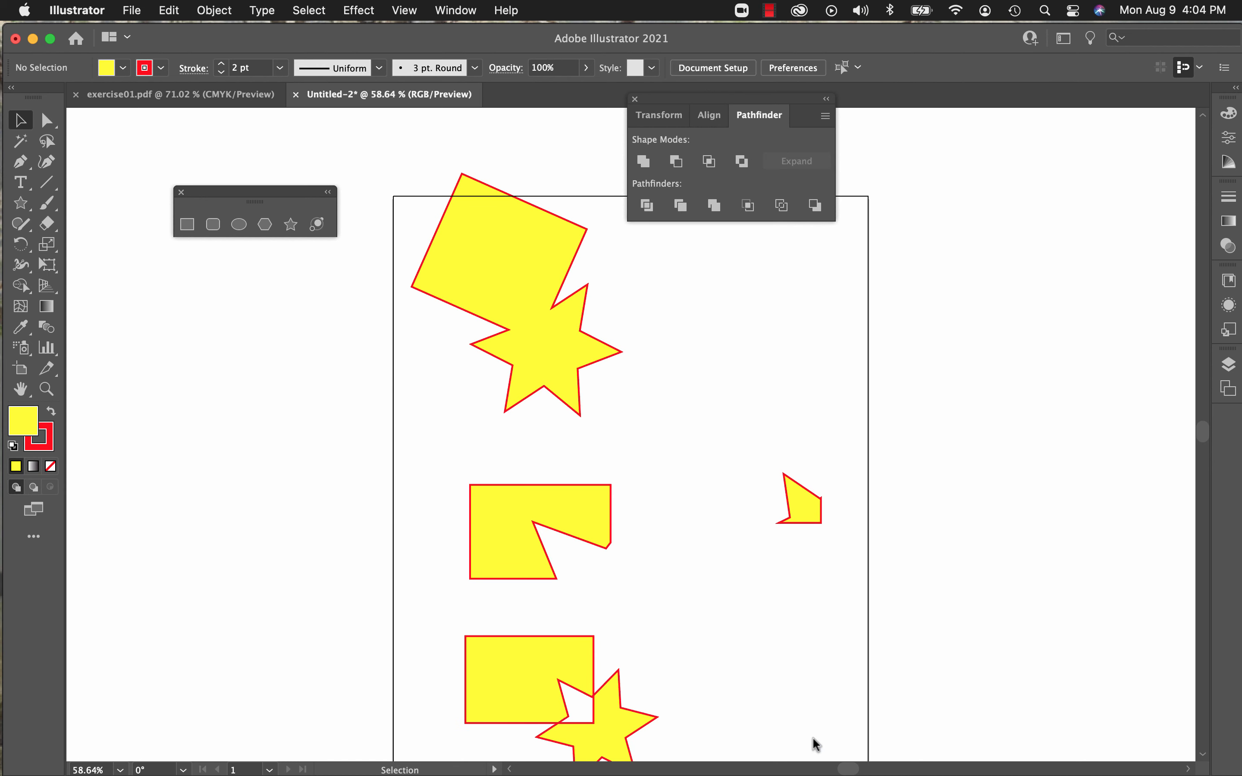
{"action": "left_click_drag", "start_coordinate": [390, 164], "coordinate": [841, 759]}
{"action": "key", "text": "Delete"}
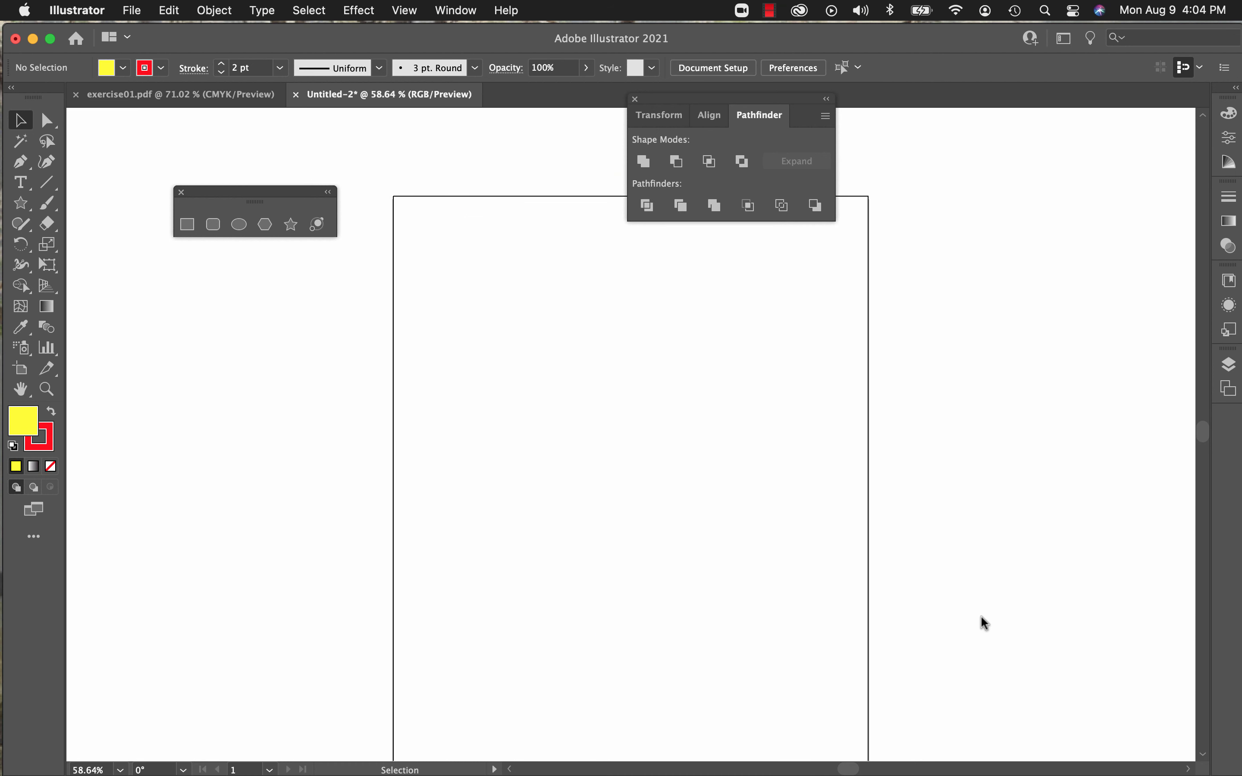
Step: Draw a rectangle near the artboard's upper left and a six-pointed star overlapping its lower-right corner
{"action": "scroll", "coordinate": [999, 586], "scroll_direction": "down", "scroll_amount": 10}
{"action": "scroll", "coordinate": [998, 587], "scroll_direction": "down", "scroll_amount": 5}
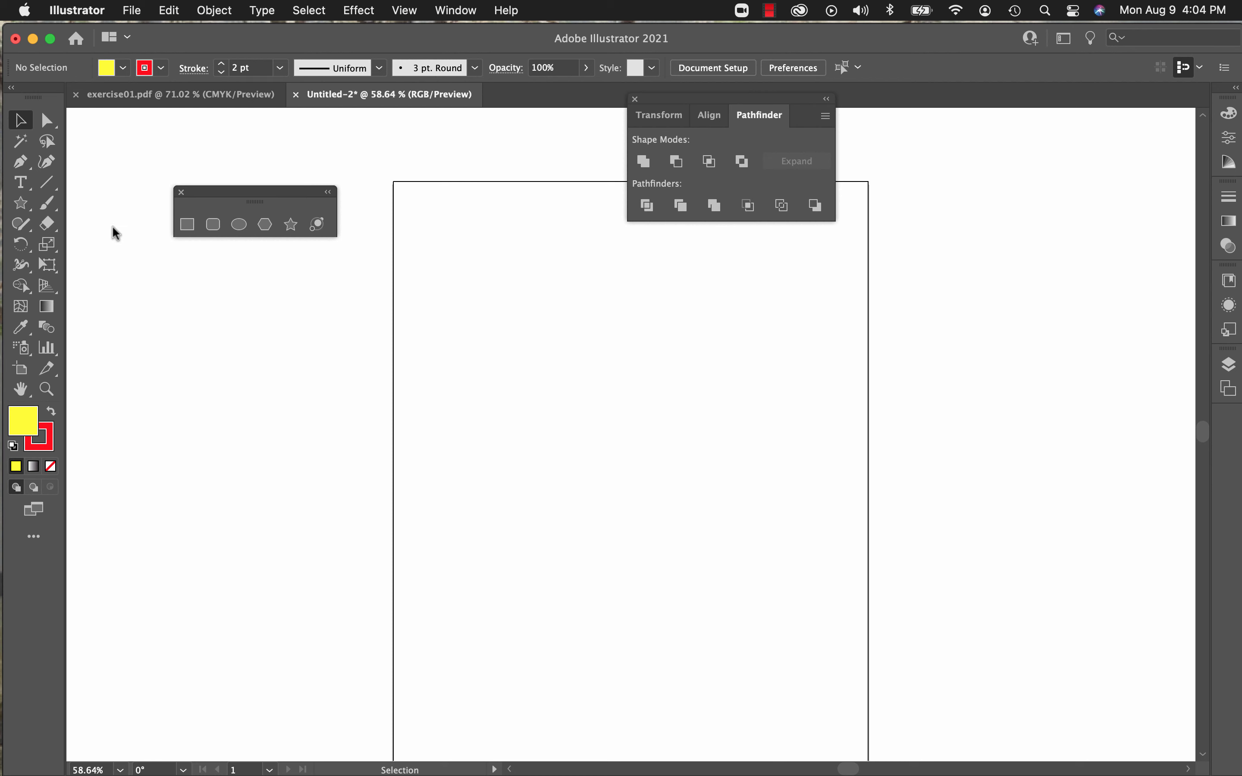
{"action": "left_click", "coordinate": [187, 226]}
{"action": "left_click_drag", "start_coordinate": [435, 288], "coordinate": [569, 378]}
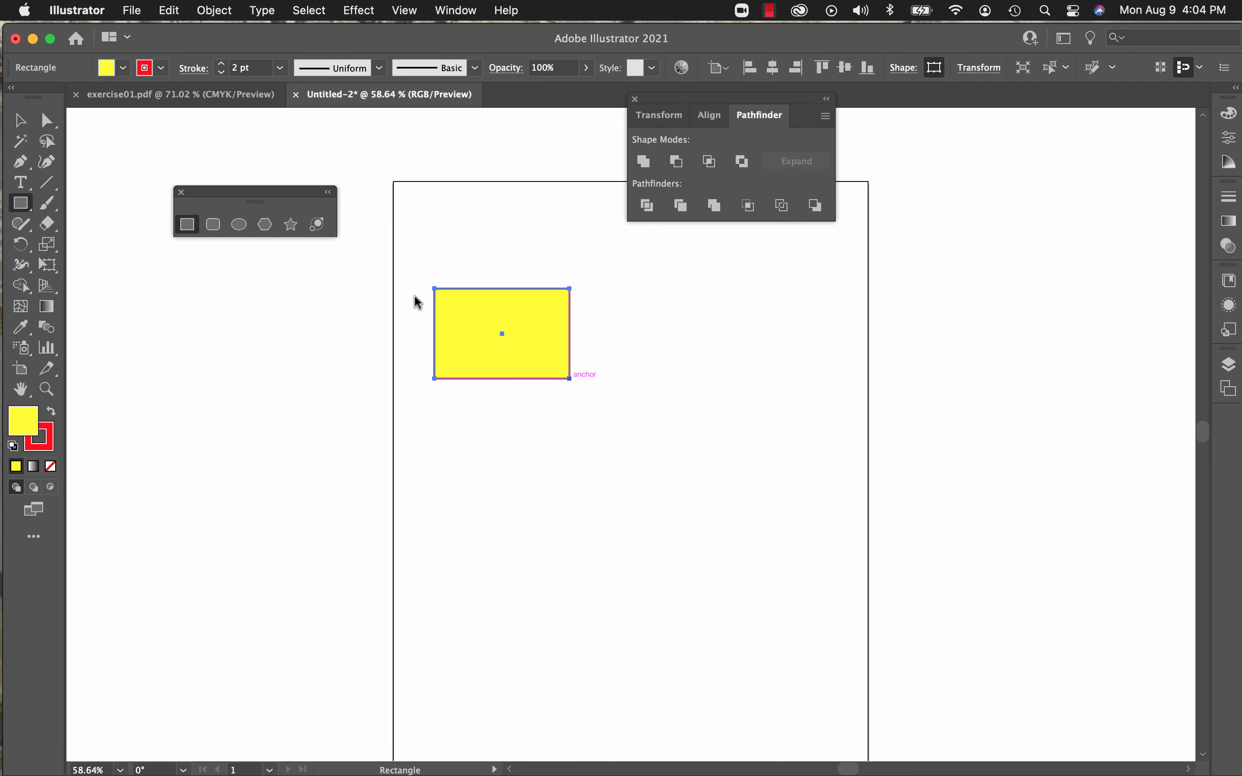
{"action": "left_click", "coordinate": [296, 231]}
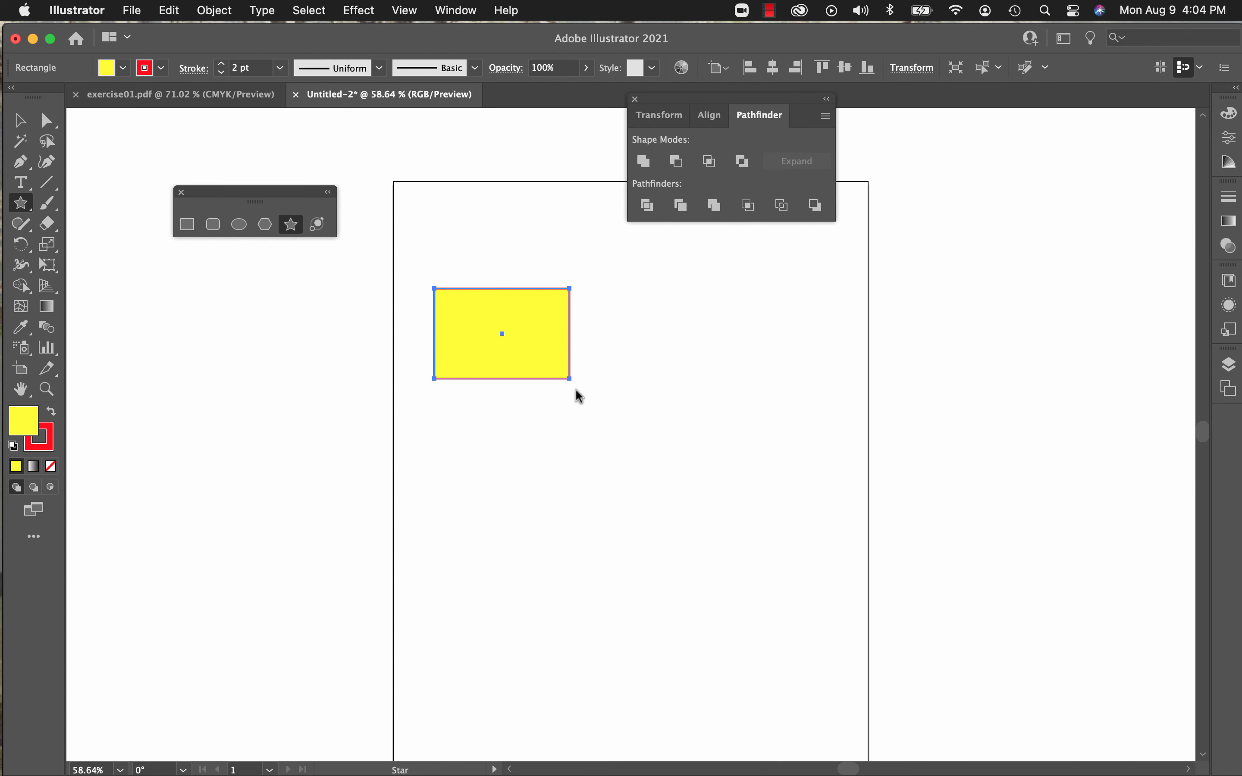
{"action": "left_click_drag", "start_coordinate": [575, 389], "coordinate": [624, 436]}
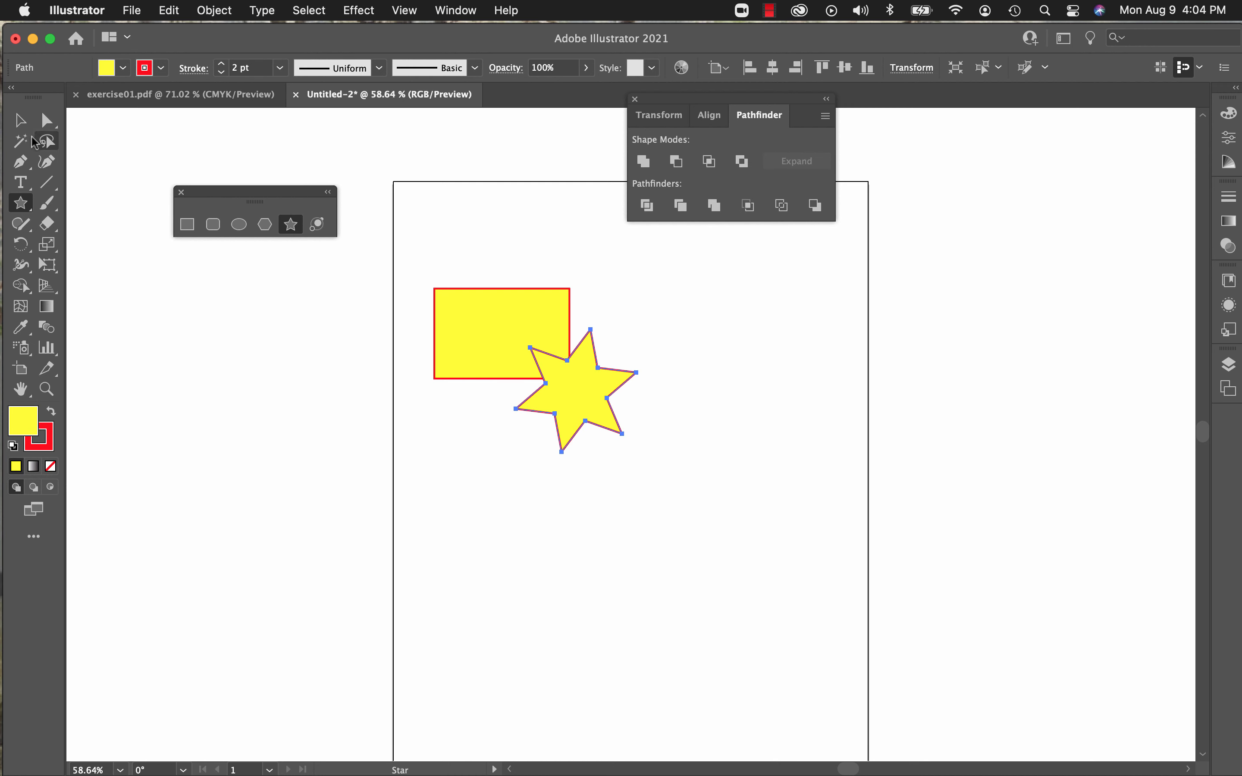
Step: Split the overlapping rectangle and star with Pathfinder's Divide, and ungroup the resulting pieces
{"action": "left_click", "coordinate": [24, 124]}
{"action": "left_click_drag", "start_coordinate": [409, 248], "coordinate": [676, 495]}
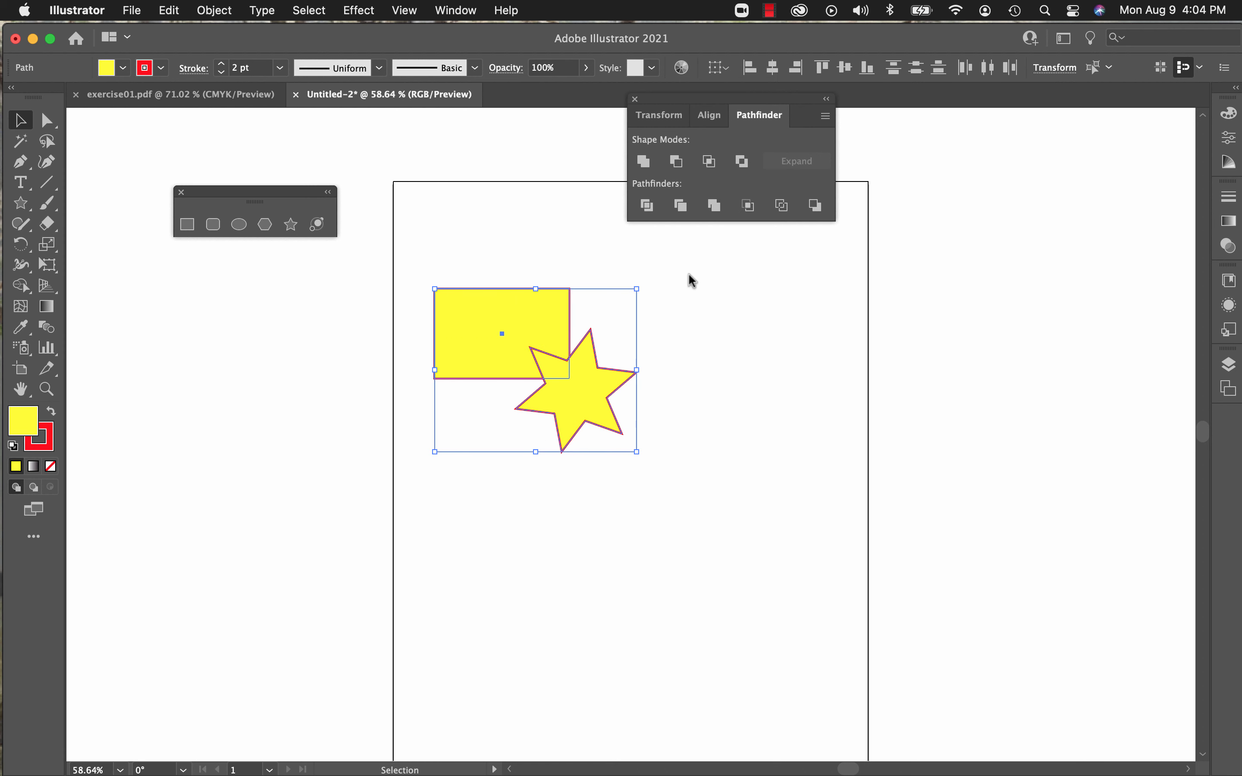
{"action": "left_click", "coordinate": [648, 207]}
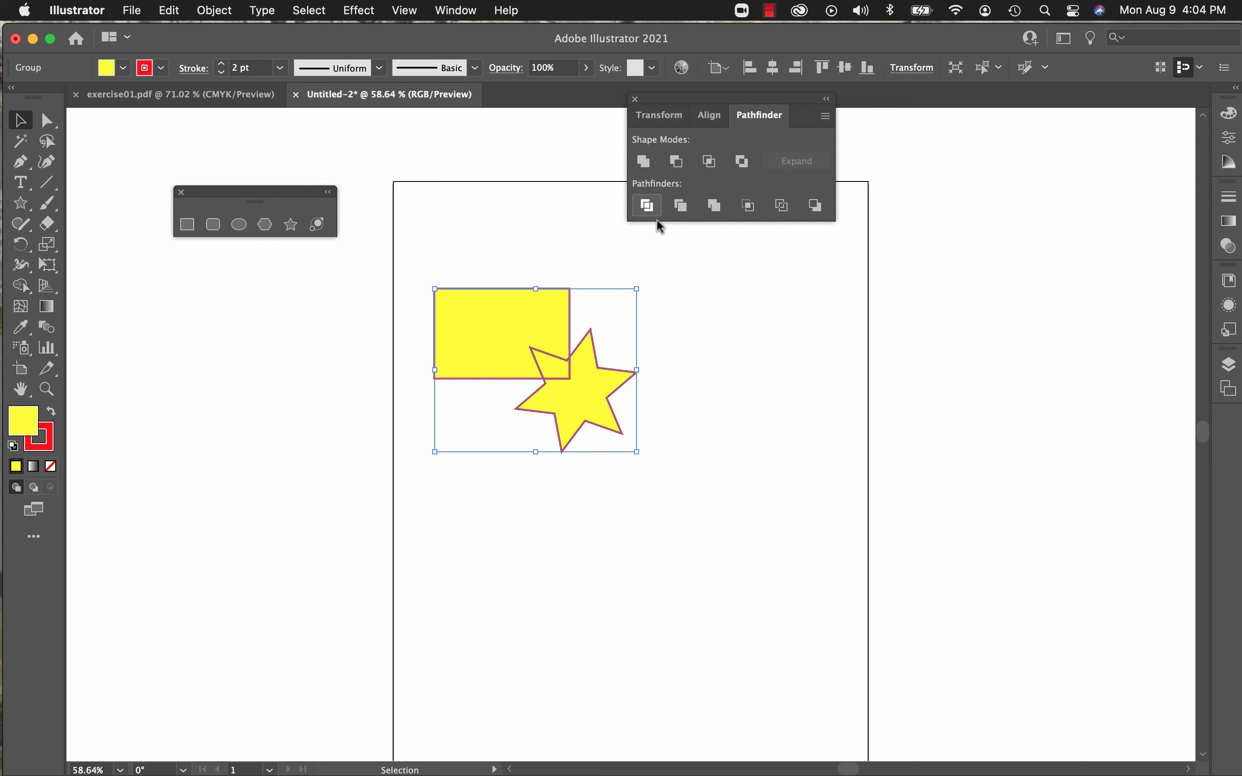
{"action": "left_click", "coordinate": [263, 322]}
{"action": "left_click", "coordinate": [461, 333]}
{"action": "left_click", "coordinate": [225, 13]}
{"action": "left_click", "coordinate": [241, 121]}
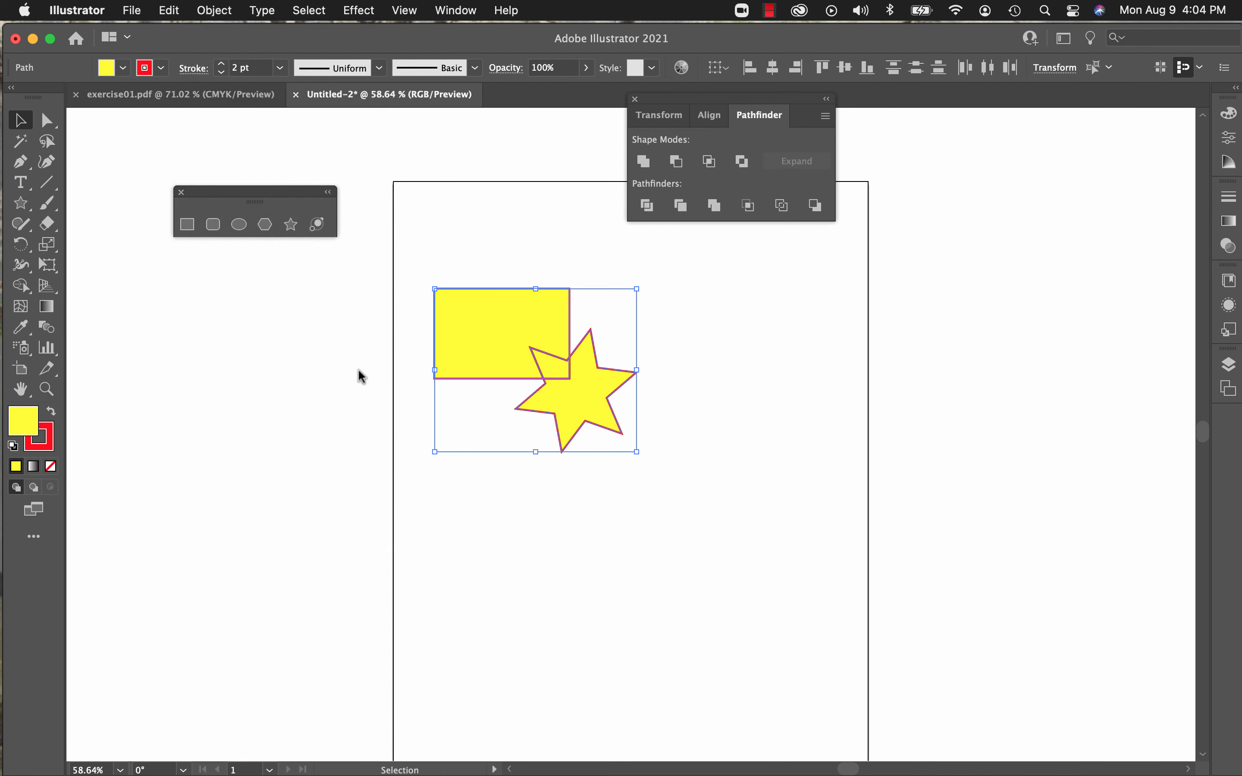
Step: Separate the divided pieces by moving the star to the right of the rectangle and the small overlap piece just below it
{"action": "left_click", "coordinate": [392, 360]}
{"action": "left_click", "coordinate": [468, 335]}
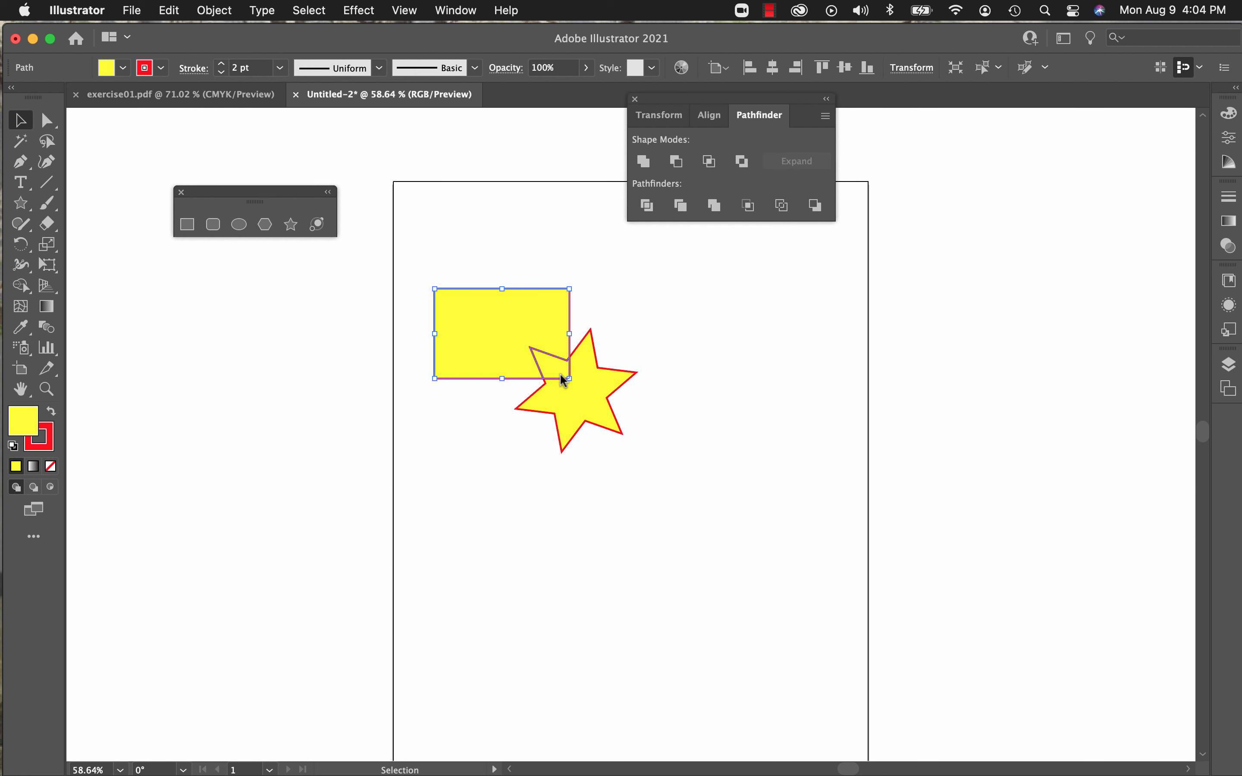
{"action": "left_click", "coordinate": [552, 358]}
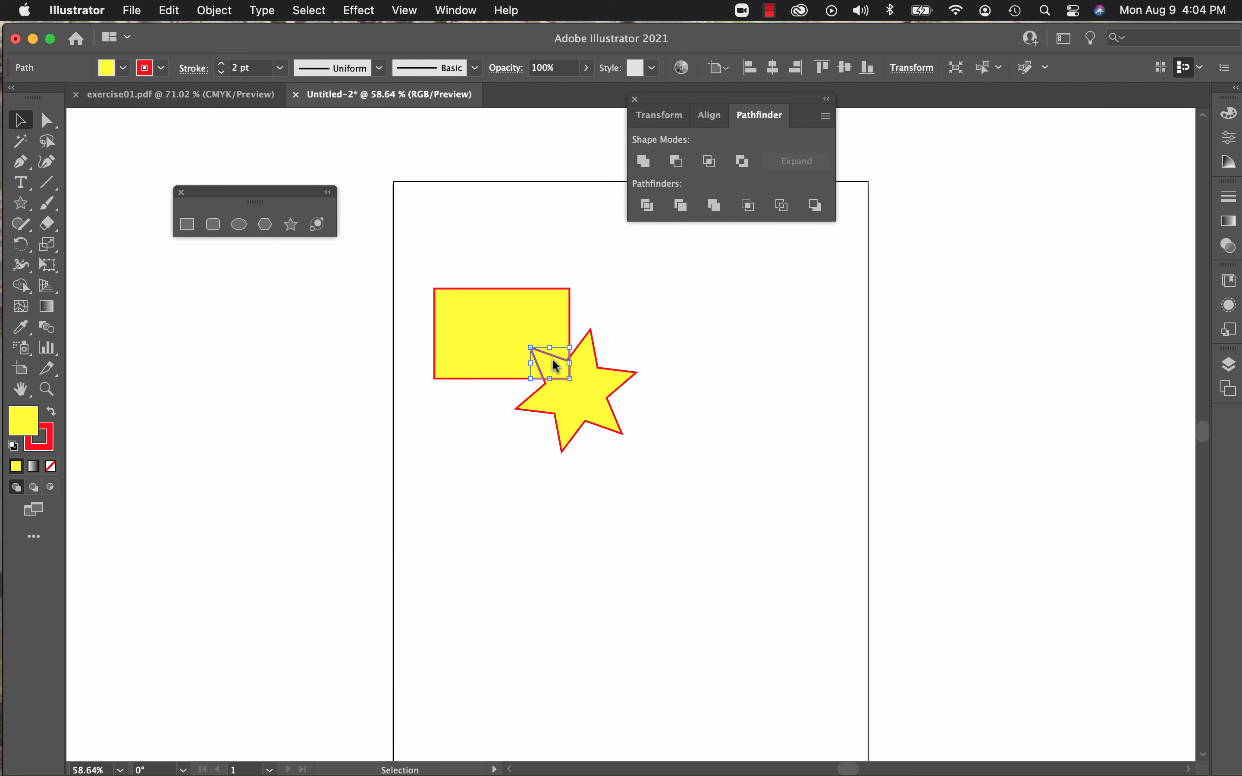
{"action": "left_click", "coordinate": [567, 406]}
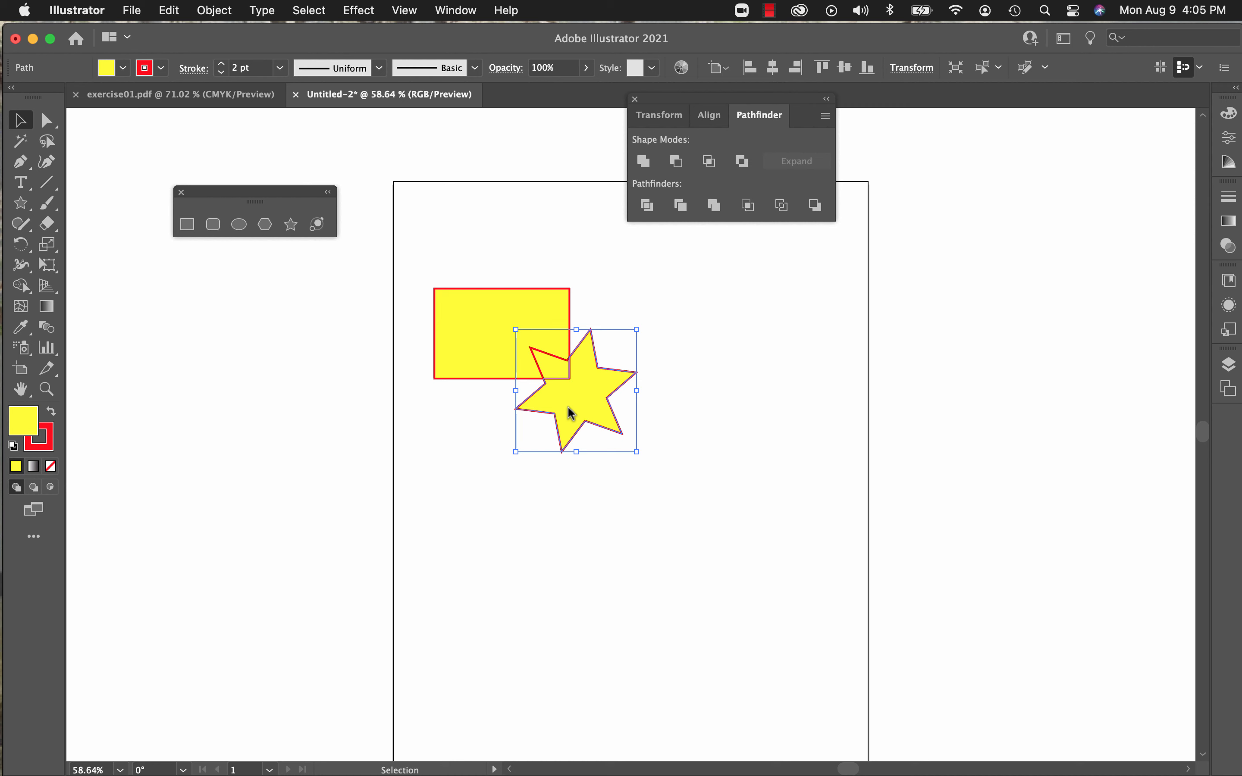
{"action": "left_click_drag", "start_coordinate": [568, 405], "coordinate": [682, 394]}
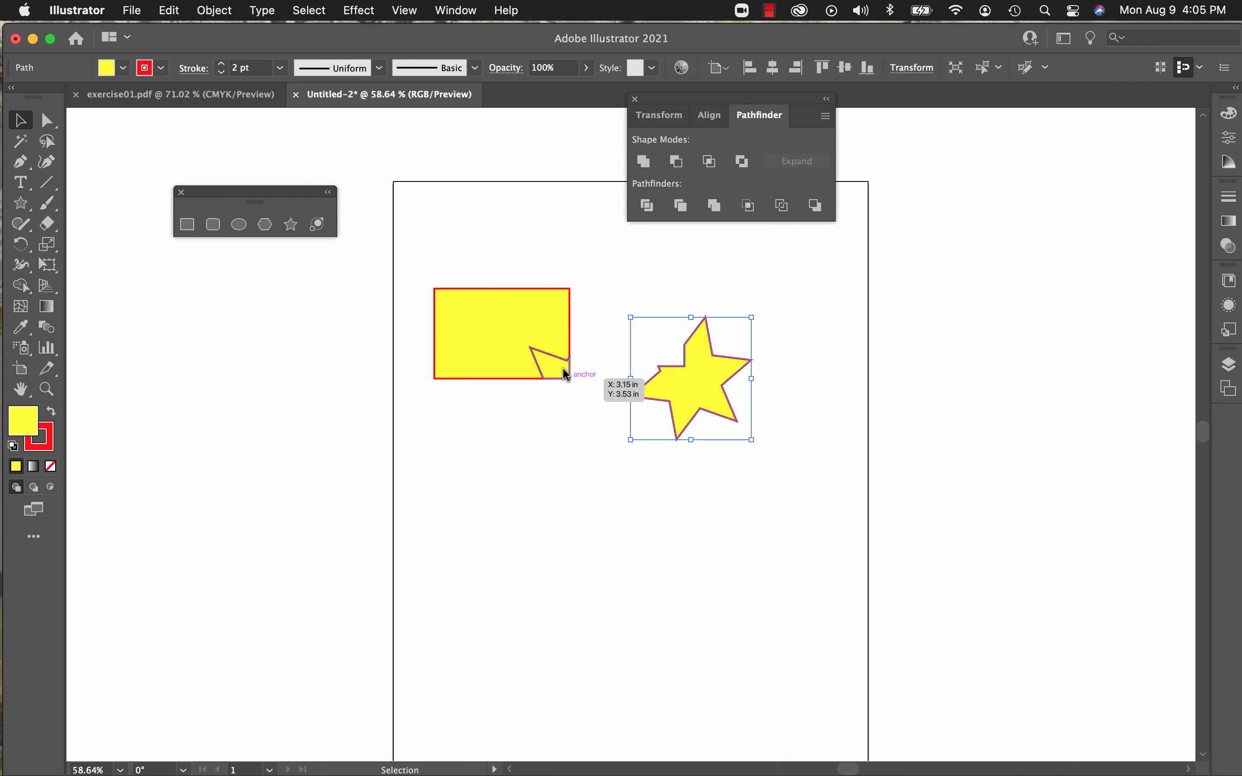
{"action": "left_click_drag", "start_coordinate": [550, 366], "coordinate": [557, 411]}
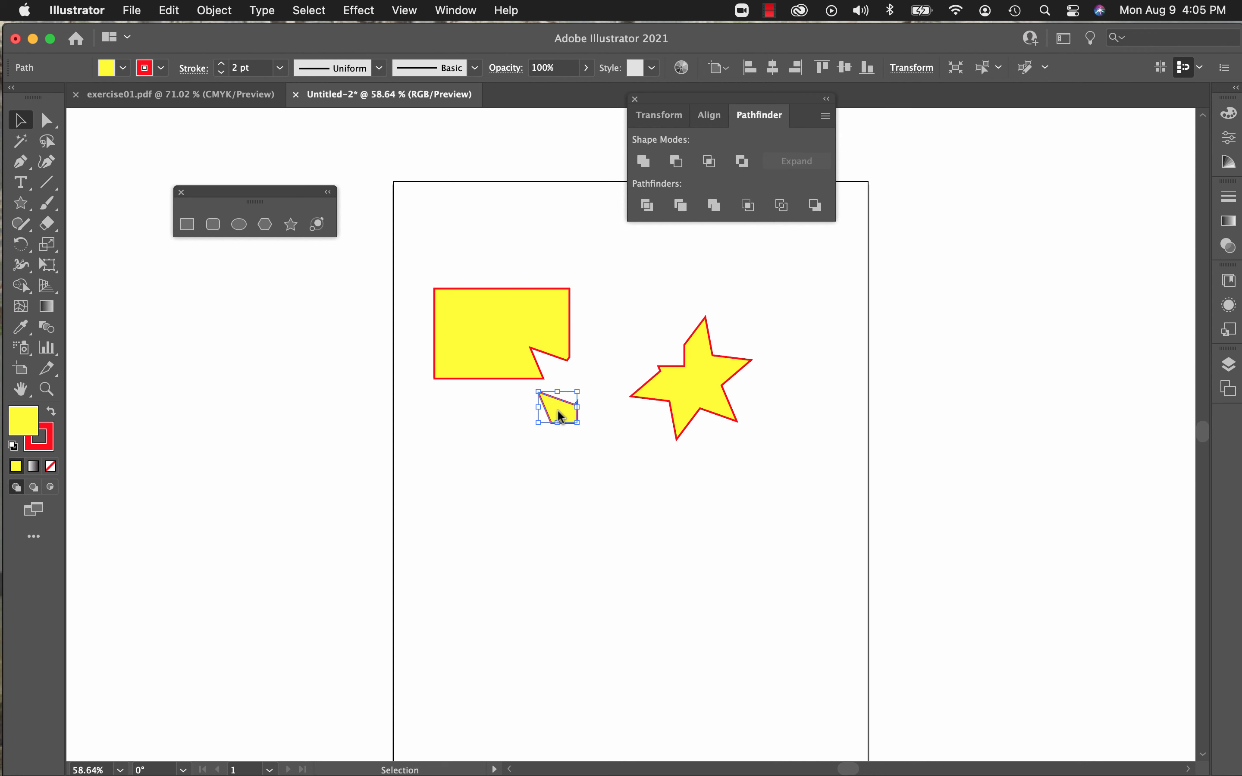
Step: Clear the small overlap piece and delete the remaining notched rectangle and star
{"action": "left_click", "coordinate": [169, 11]}
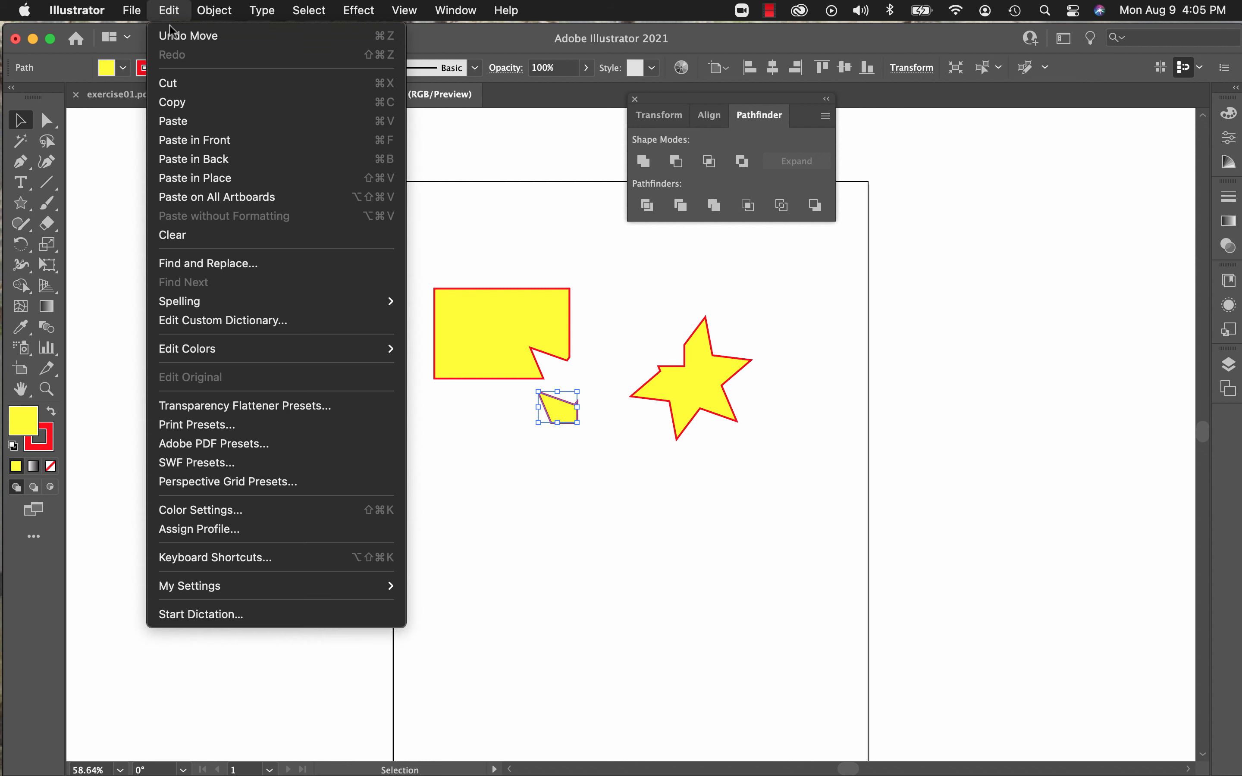
{"action": "left_click", "coordinate": [195, 234]}
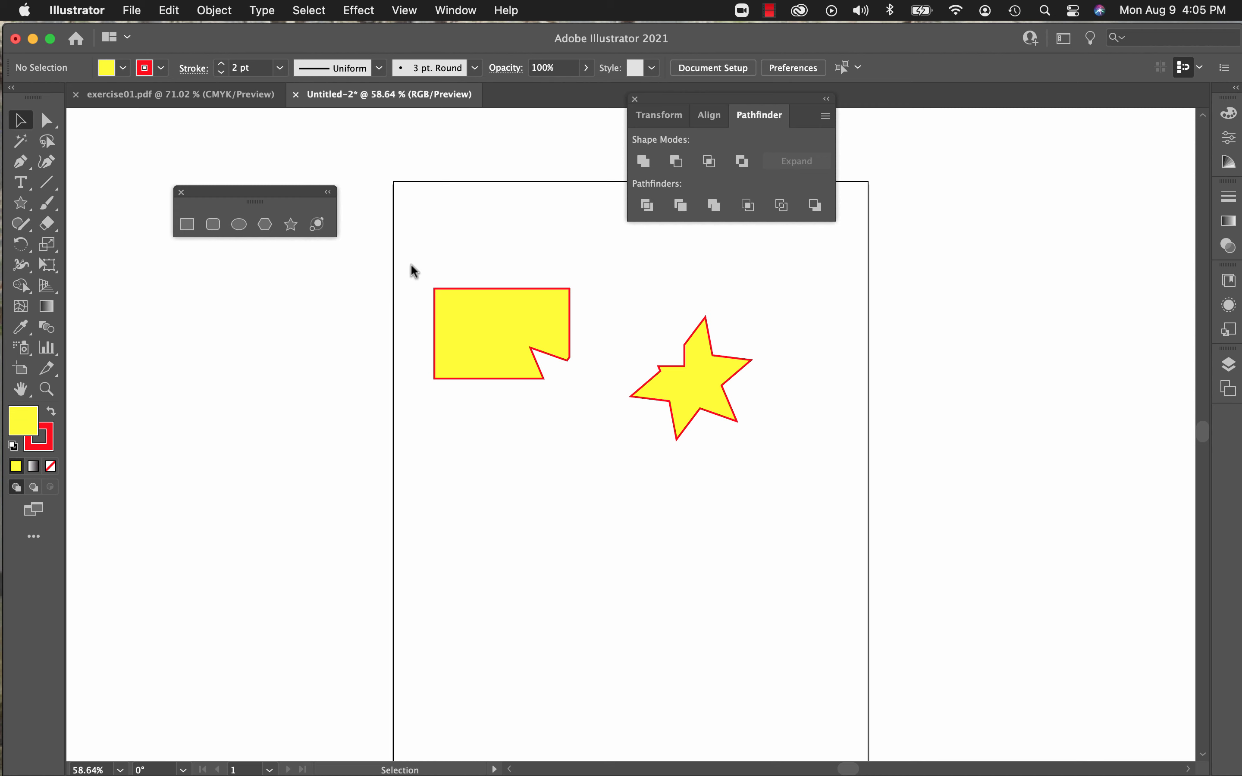
{"action": "left_click_drag", "start_coordinate": [415, 271], "coordinate": [751, 468]}
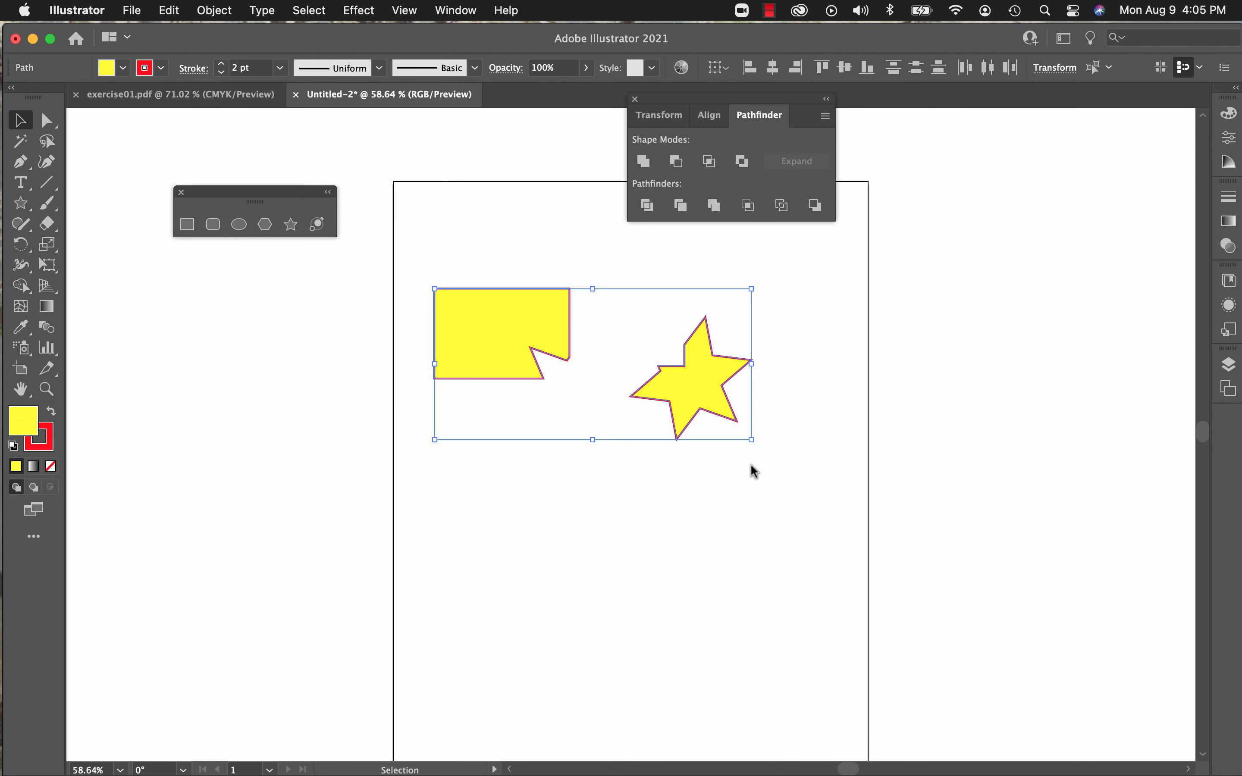
{"action": "key", "text": "Delete"}
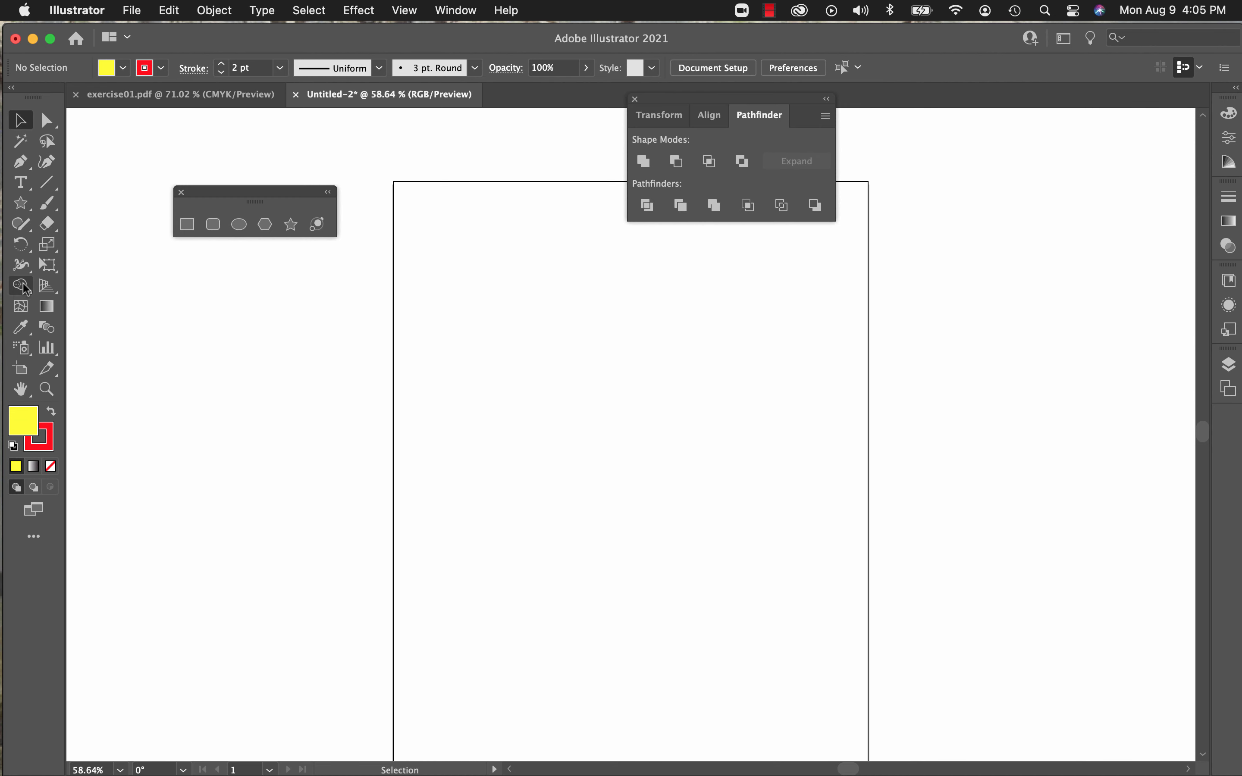
Step: Draw a new rectangle in the artboard's upper left with a small six-pointed star over its lower-right corner
{"action": "left_click", "coordinate": [187, 225]}
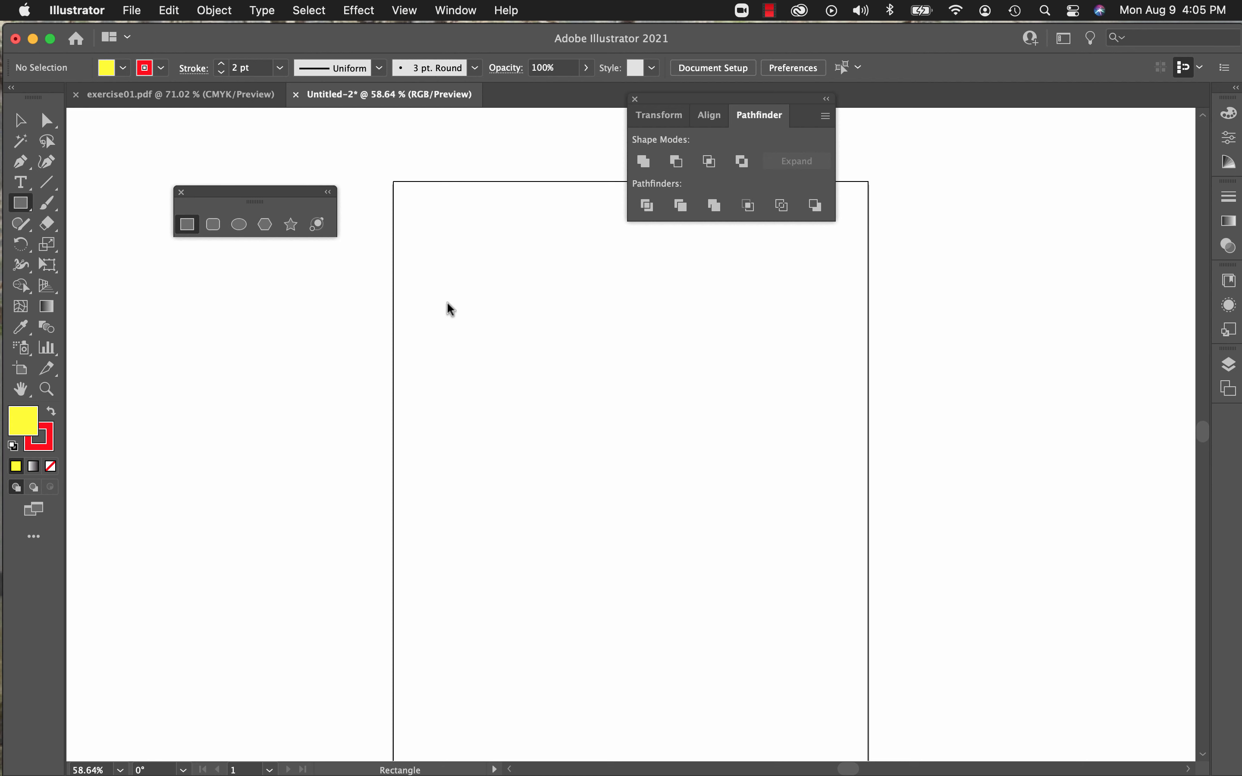
{"action": "mouse_move", "coordinate": [447, 304]}
{"action": "left_mouse_down"}
{"action": "mouse_move", "coordinate": [540, 380]}
{"action": "mouse_move", "coordinate": [591, 394]}
{"action": "left_mouse_up"}
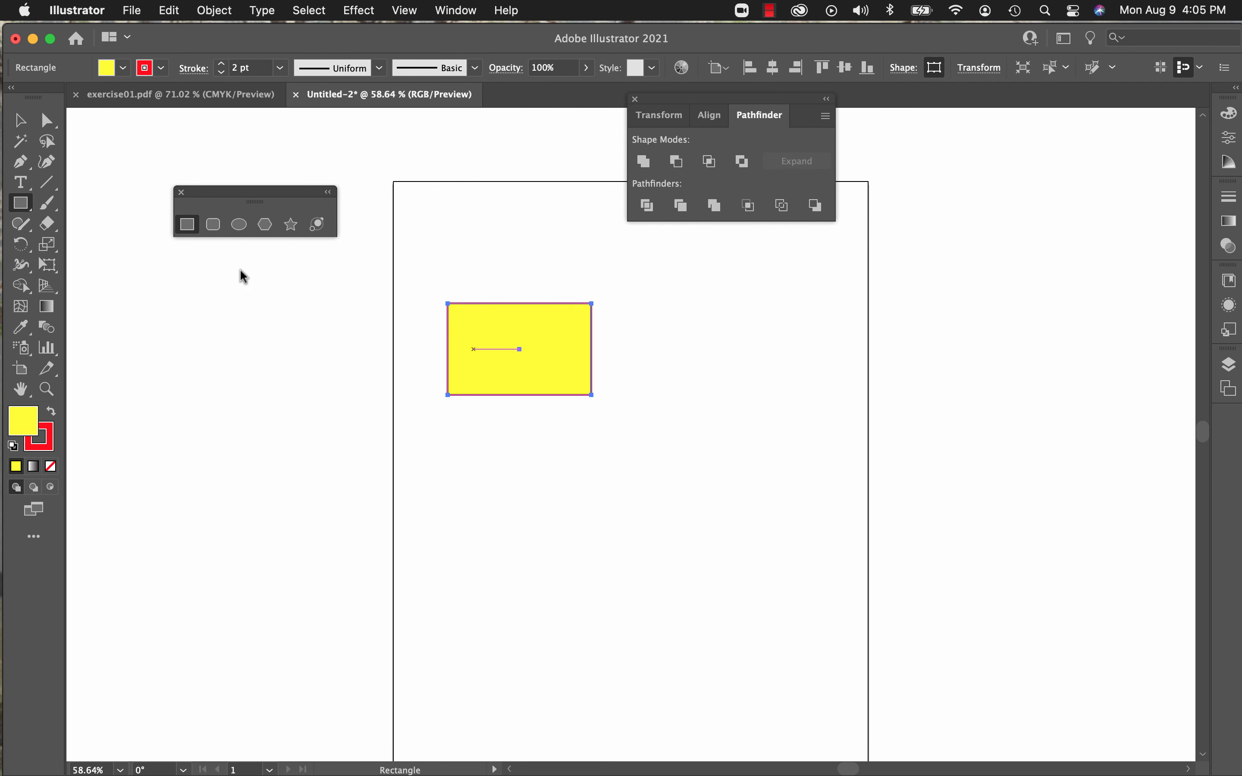
{"action": "left_click", "coordinate": [290, 224]}
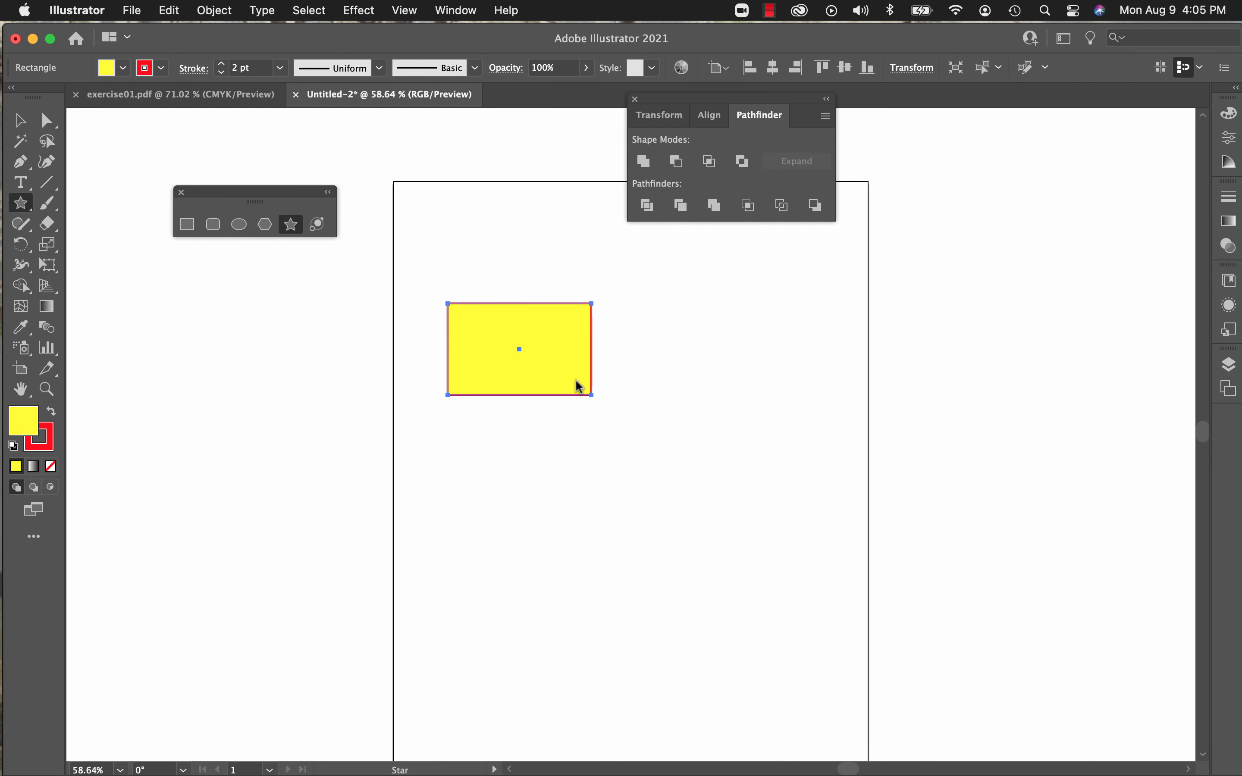
{"action": "left_click_drag", "start_coordinate": [578, 388], "coordinate": [637, 441]}
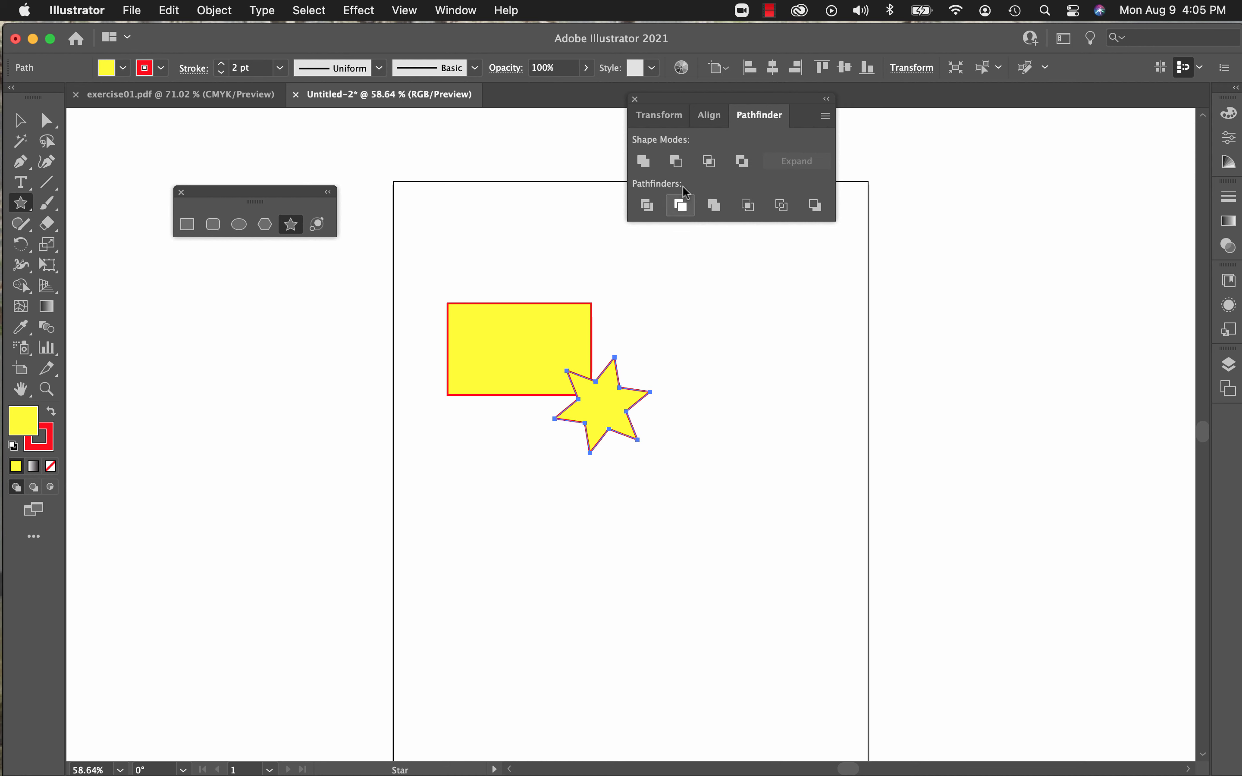
Step: Cut the star's overlap out of the rectangle behind it with Pathfinder's Trim
{"action": "left_click", "coordinate": [20, 120]}
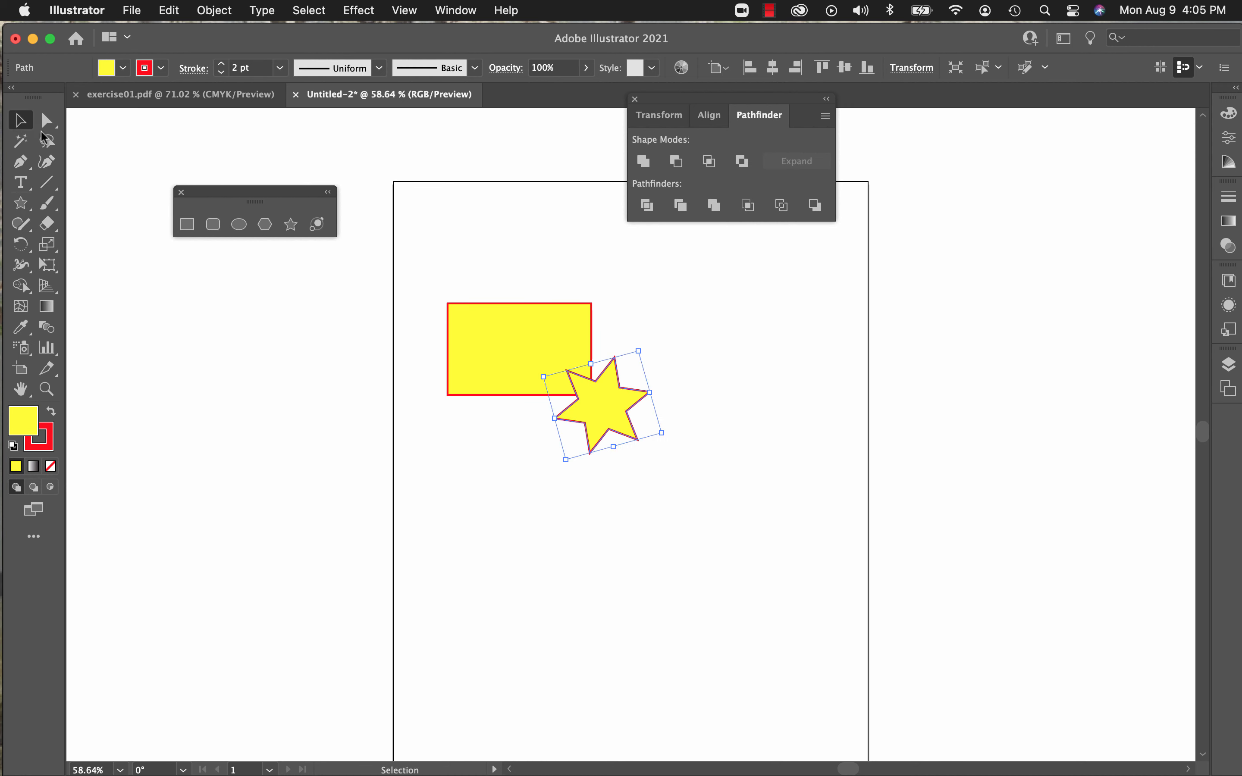
{"action": "left_click_drag", "start_coordinate": [418, 259], "coordinate": [679, 485]}
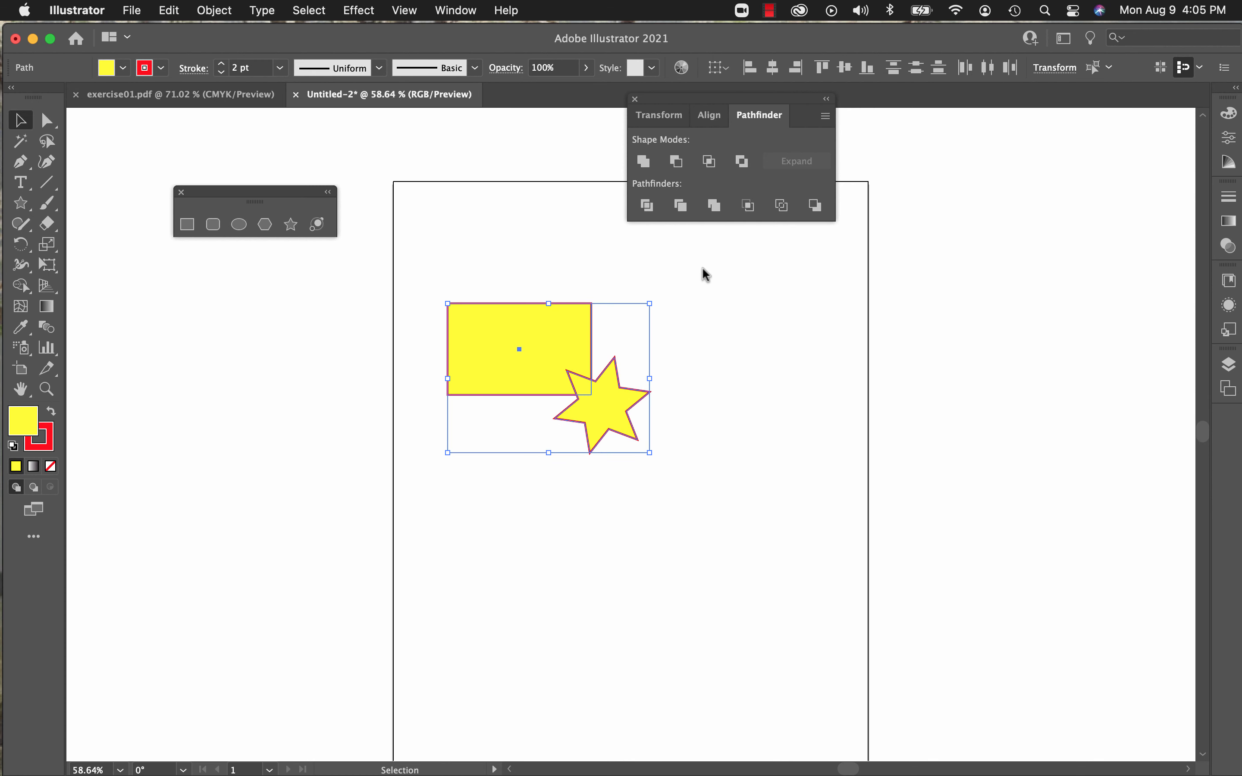
{"action": "left_click", "coordinate": [682, 211]}
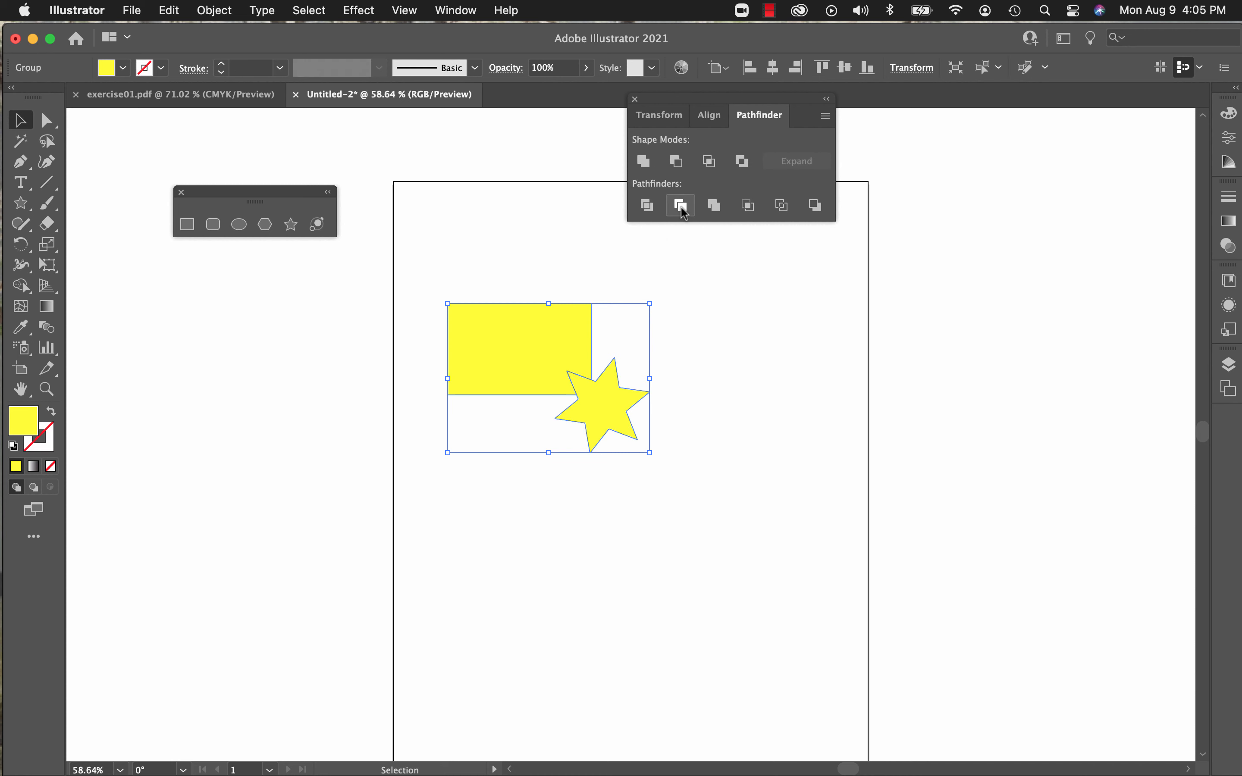
Step: Shift the trimmed rectangle and star group slightly up and left, and ungroup it
{"action": "left_click", "coordinate": [437, 379]}
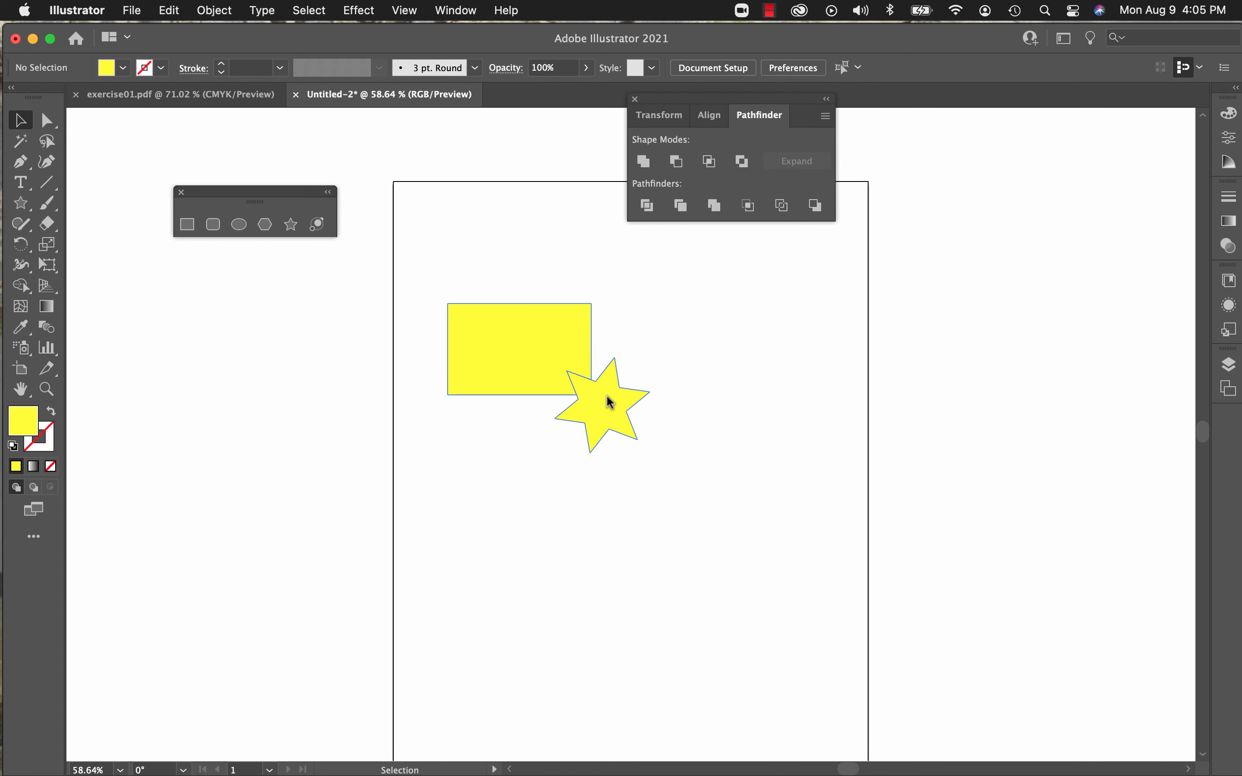
{"action": "left_click_drag", "start_coordinate": [607, 402], "coordinate": [565, 409]}
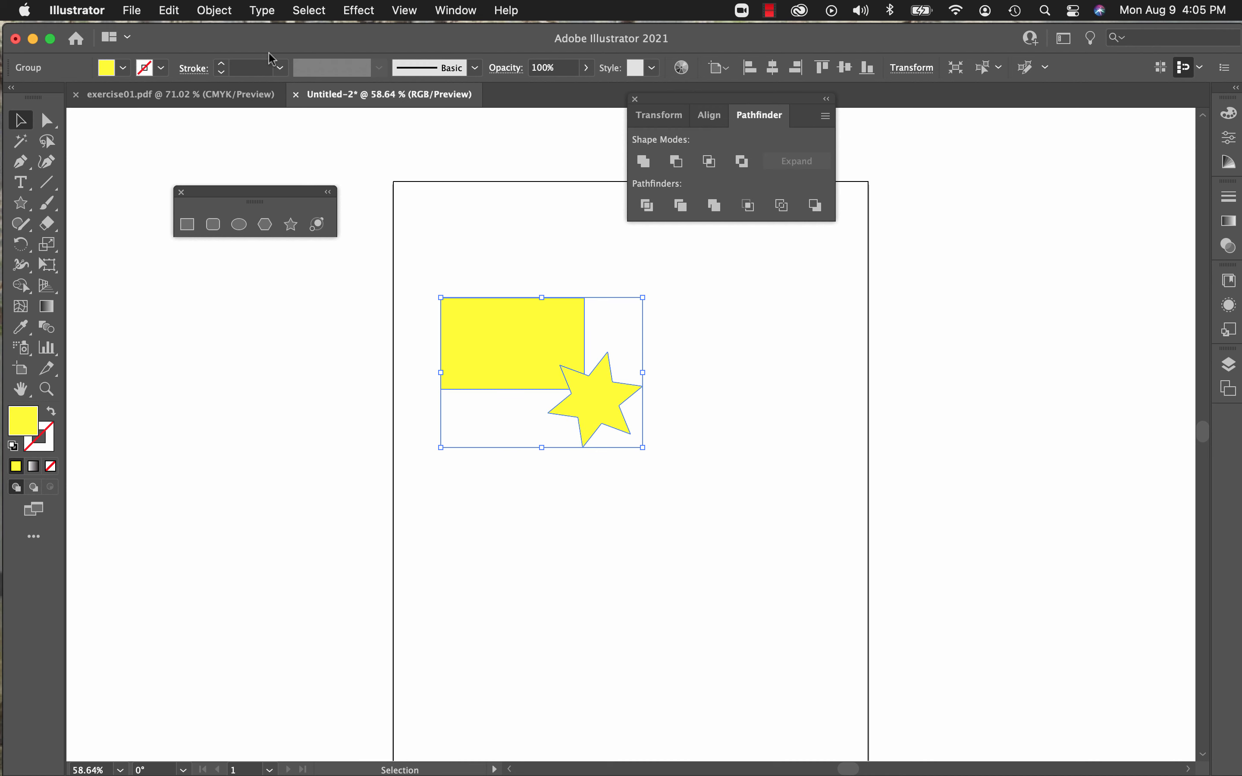
{"action": "left_click", "coordinate": [213, 10]}
{"action": "left_click", "coordinate": [232, 123]}
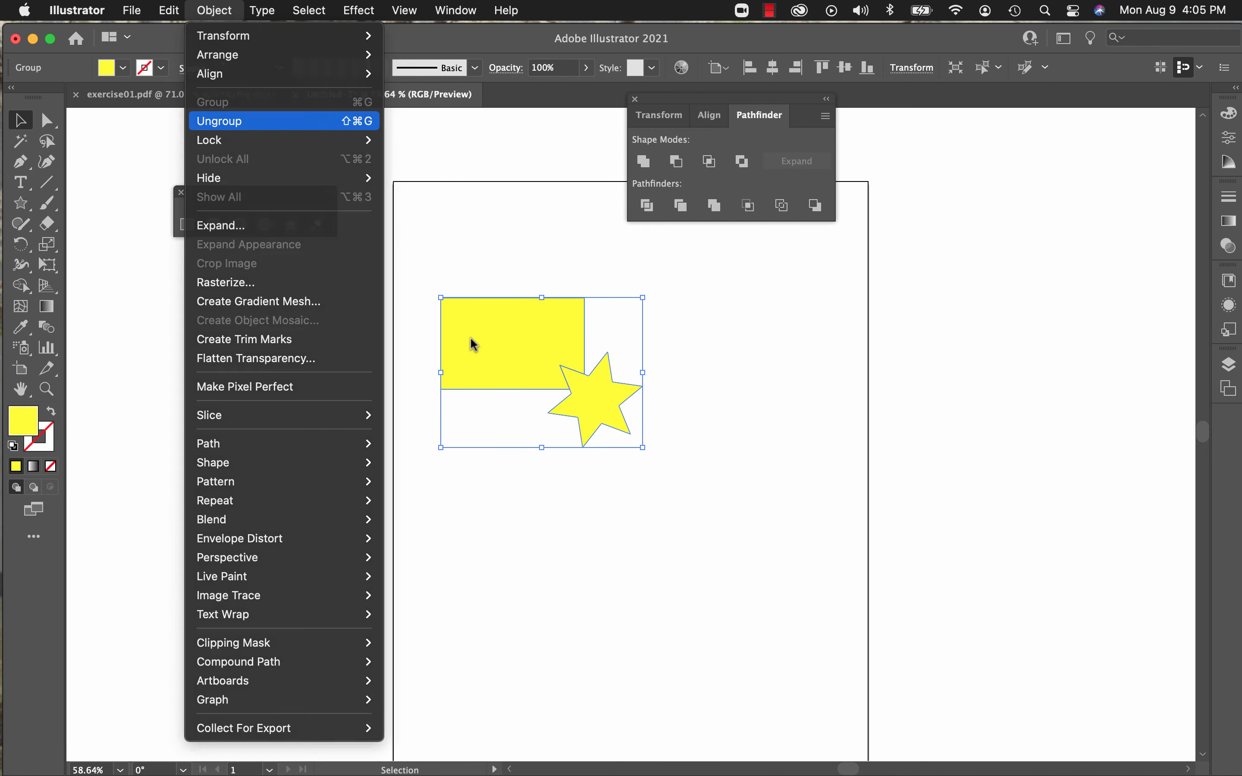
{"action": "left_click", "coordinate": [234, 423]}
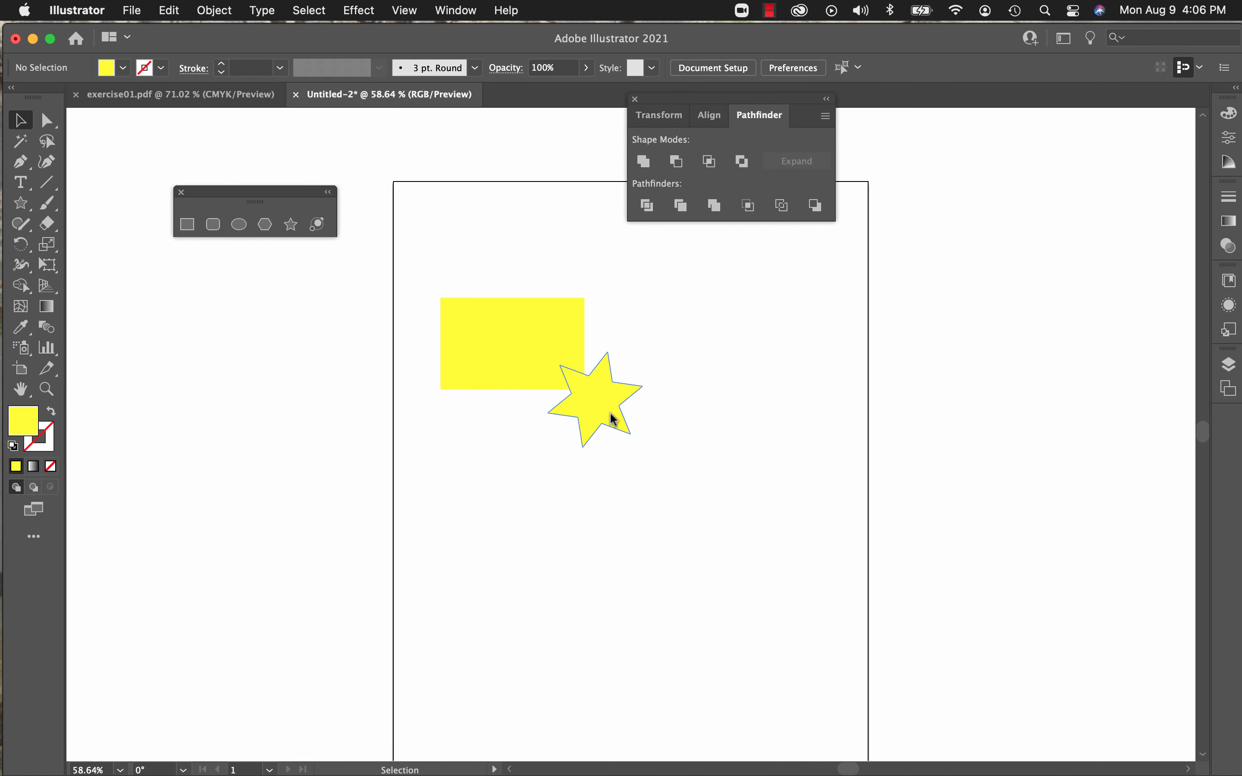
Step: Move the star slightly down and right off the rectangle's cutout, and delete both shapes
{"action": "left_click_drag", "start_coordinate": [615, 421], "coordinate": [626, 431]}
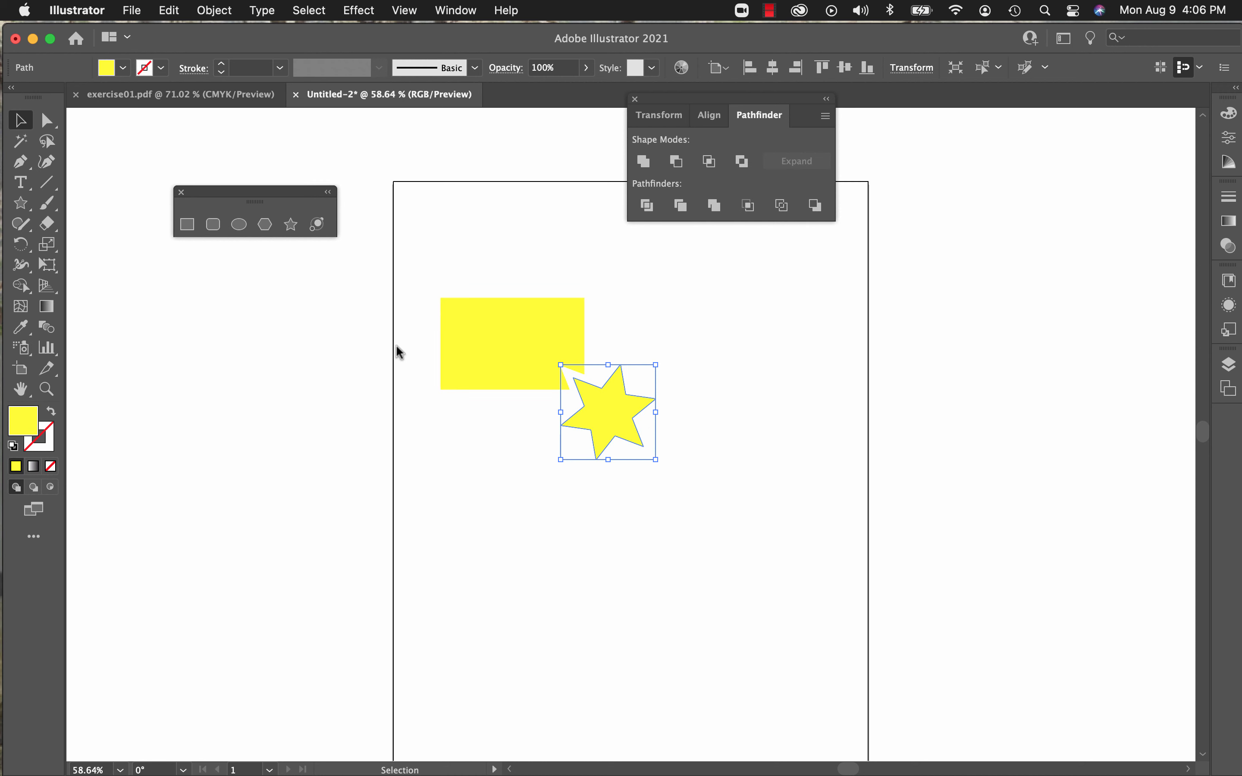
{"action": "left_click_drag", "start_coordinate": [440, 299], "coordinate": [710, 475]}
{"action": "key", "text": "Delete"}
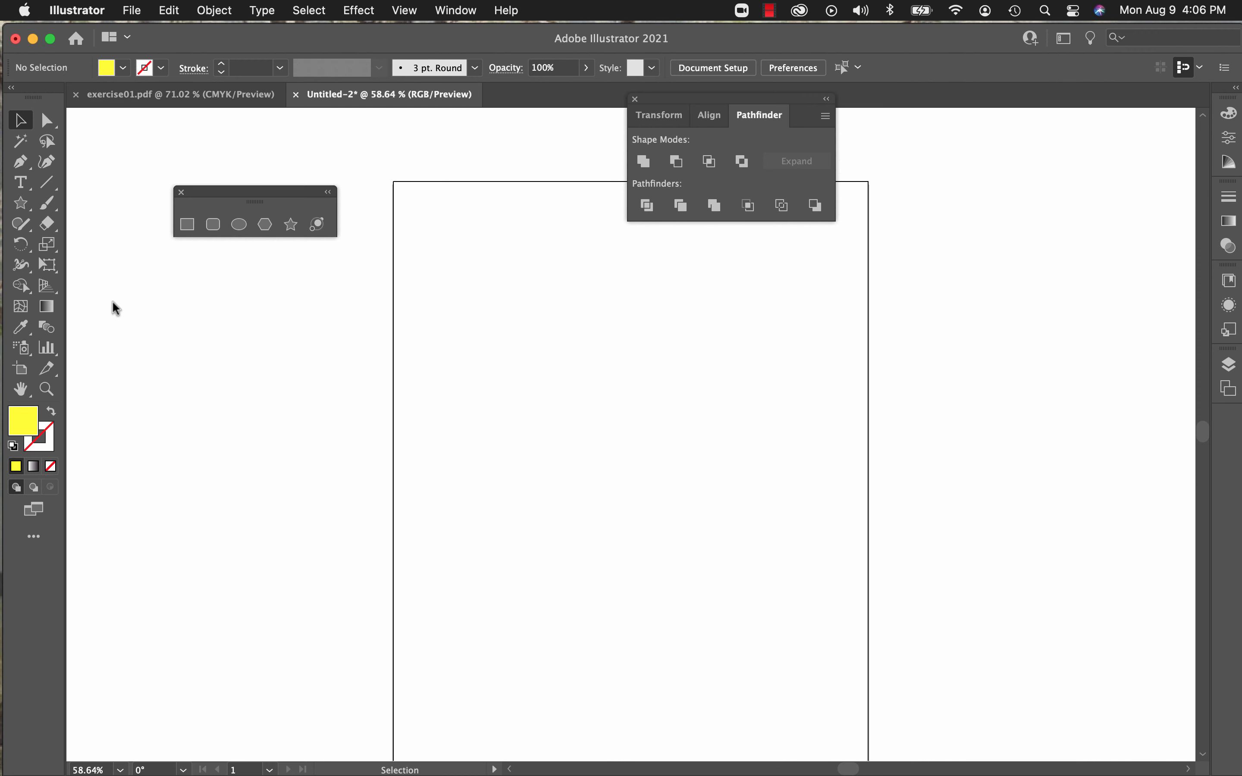
Step: Draw a strokeless yellow rectangle near the artboard's left edge and a six-pointed star overlapping its lower-right corner
{"action": "left_click", "coordinate": [182, 227]}
{"action": "left_click_drag", "start_coordinate": [425, 349], "coordinate": [546, 435]}
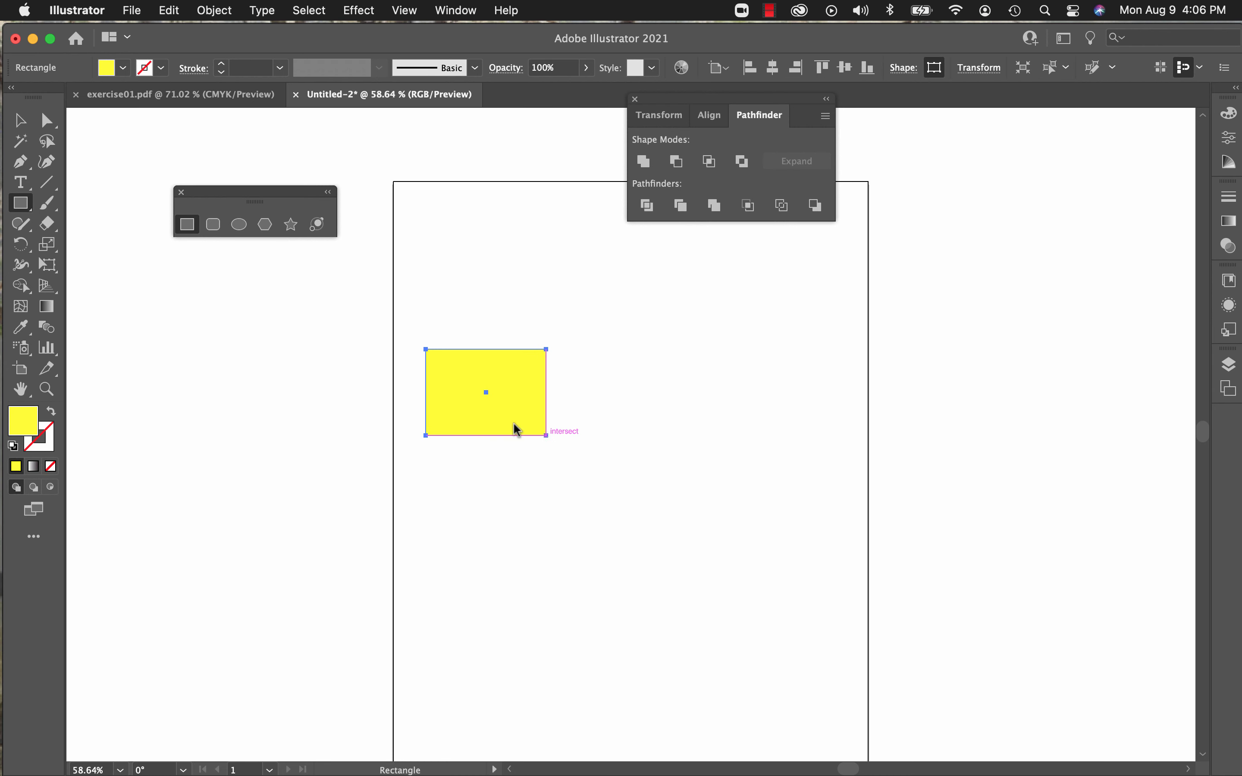
{"action": "left_click", "coordinate": [291, 225]}
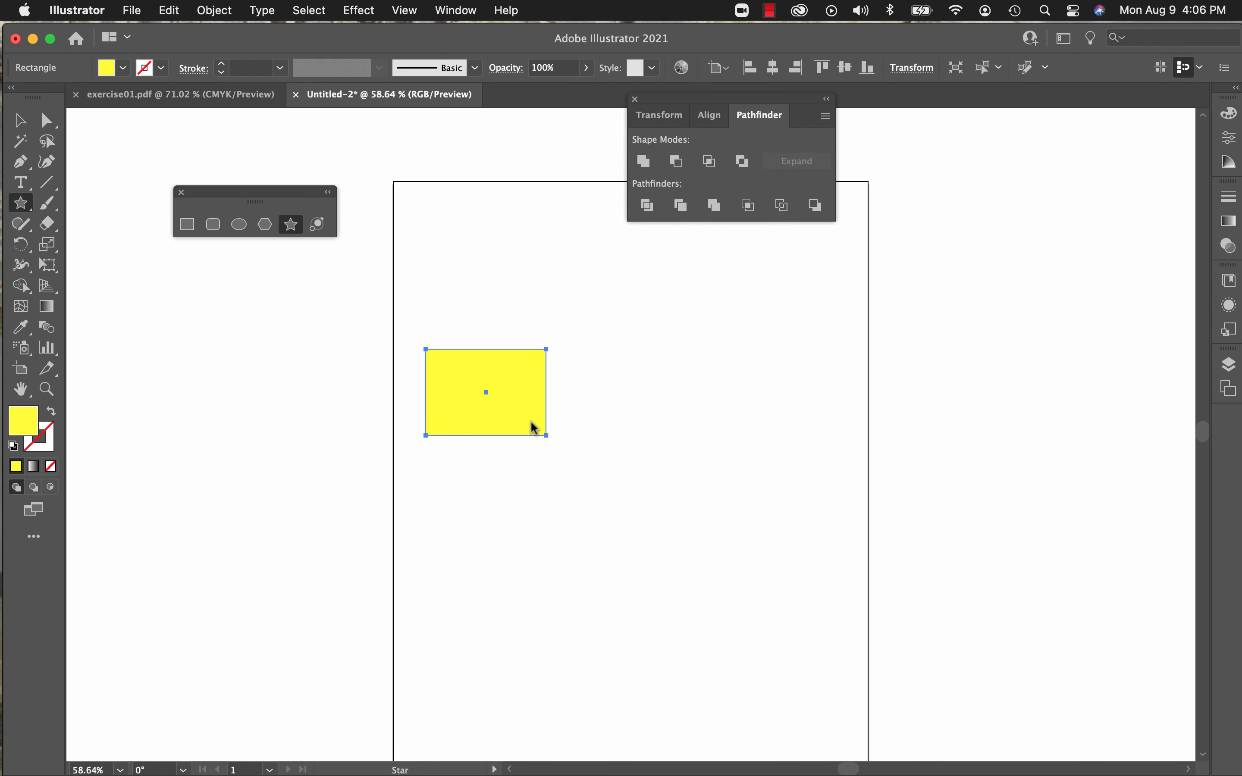
{"action": "left_click_drag", "start_coordinate": [534, 428], "coordinate": [586, 496]}
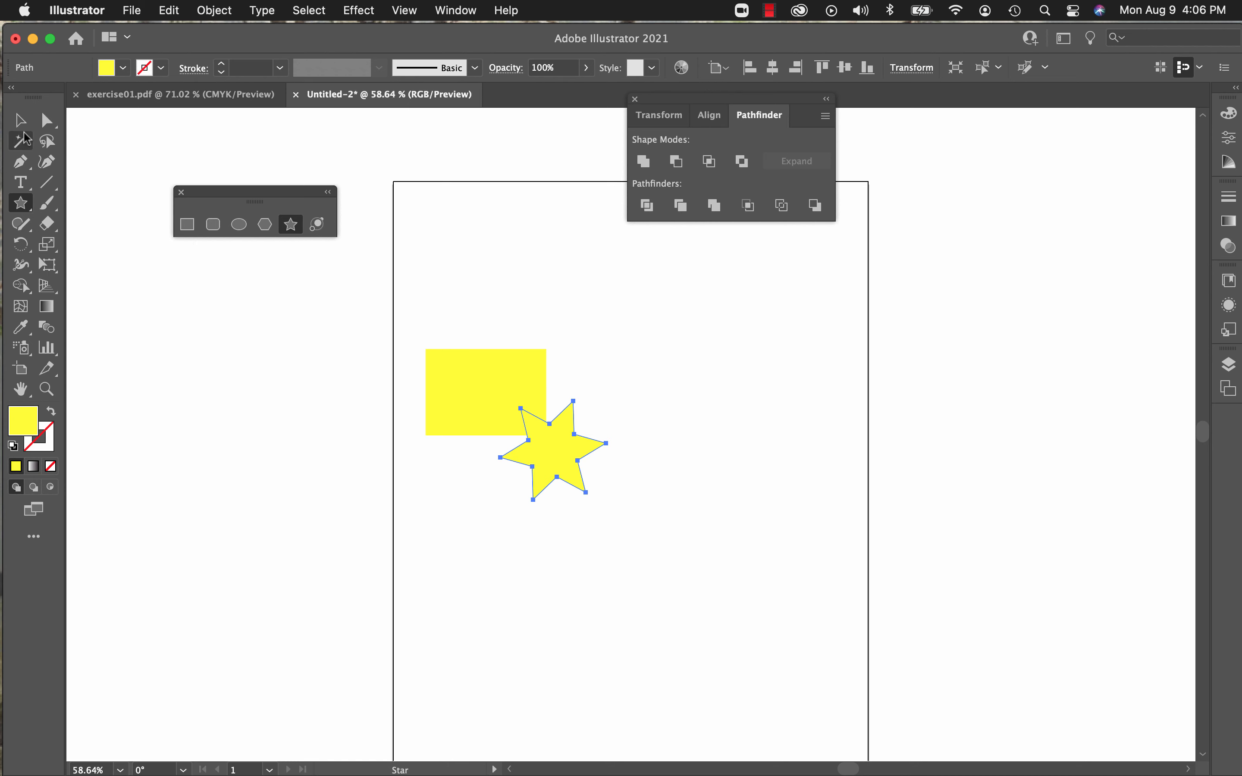
Step: Give both the rectangle and the star a dark red 2 pt stroke
{"action": "left_click", "coordinate": [20, 121]}
{"action": "left_click_drag", "start_coordinate": [464, 395], "coordinate": [630, 513]}
{"action": "left_click", "coordinate": [163, 68]}
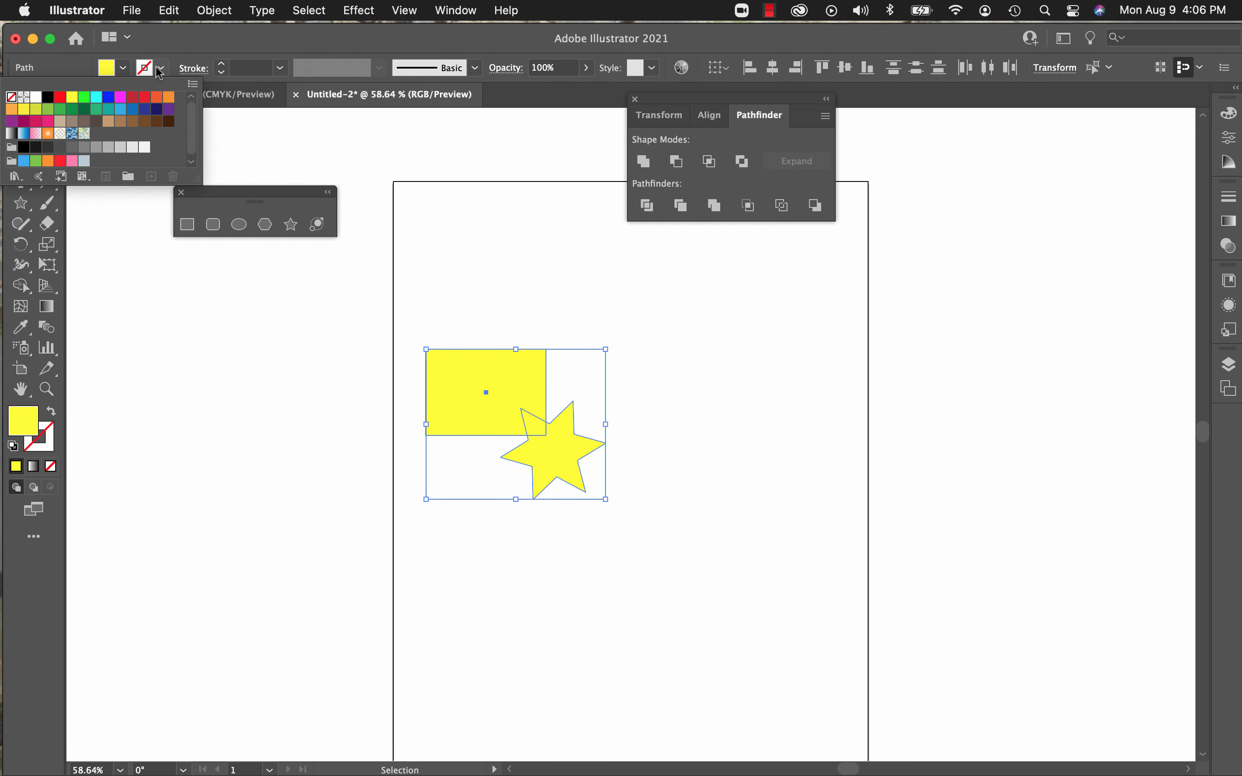
{"action": "left_click", "coordinate": [133, 97]}
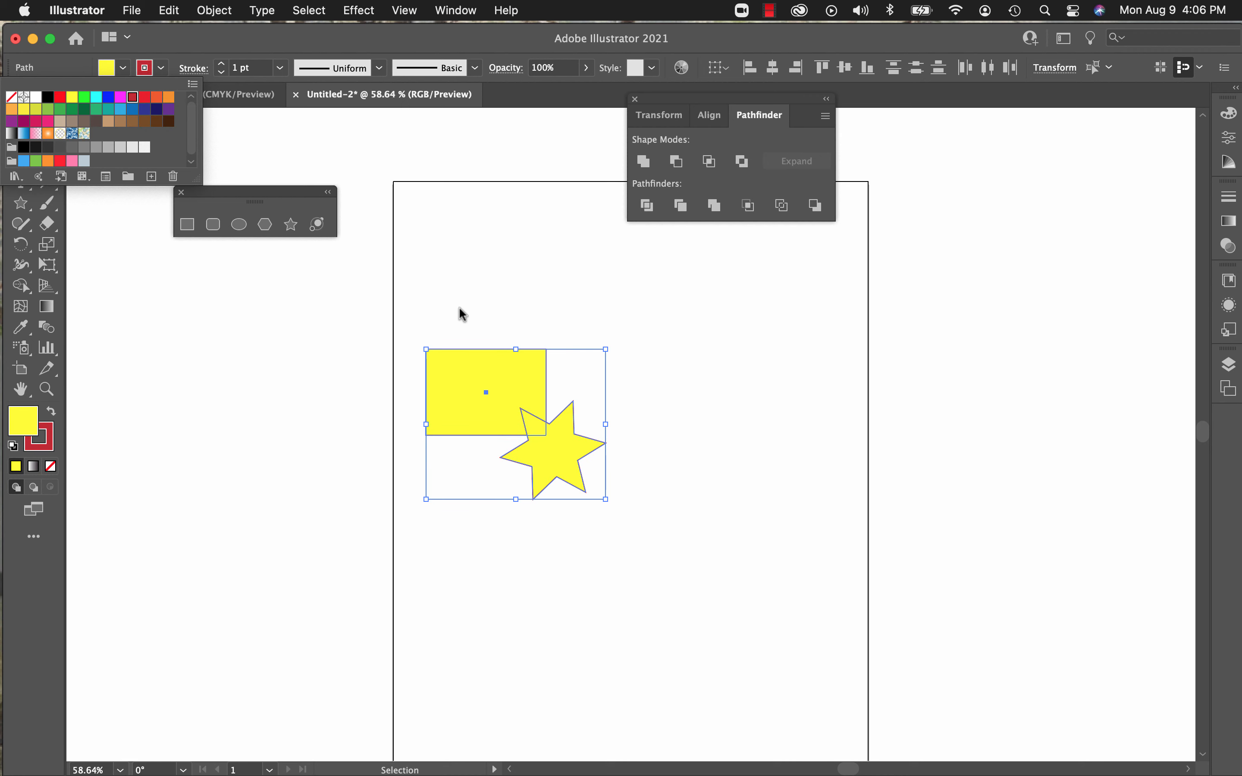
{"action": "left_click", "coordinate": [222, 64]}
{"action": "left_click", "coordinate": [221, 64]}
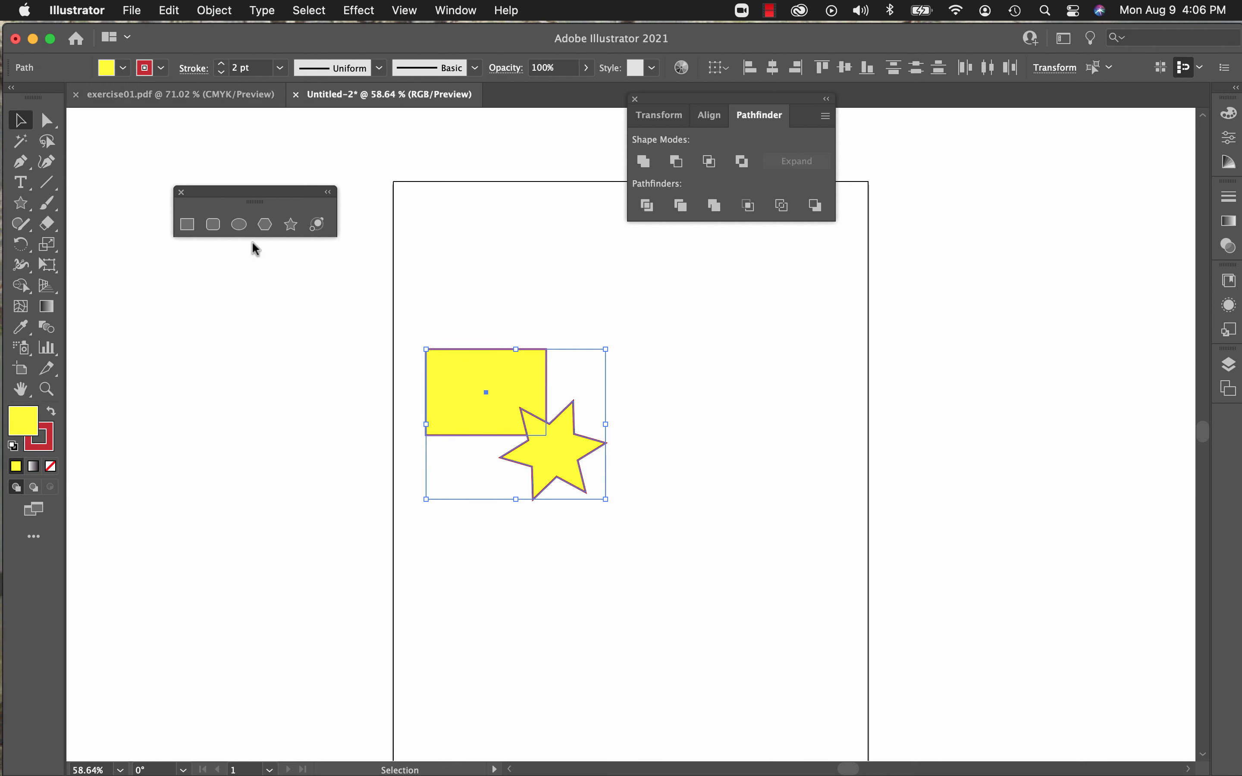
Step: Combine the rectangle and star into one shape with Pathfinder's Merge, and clear the merged shape
{"action": "left_click", "coordinate": [282, 435]}
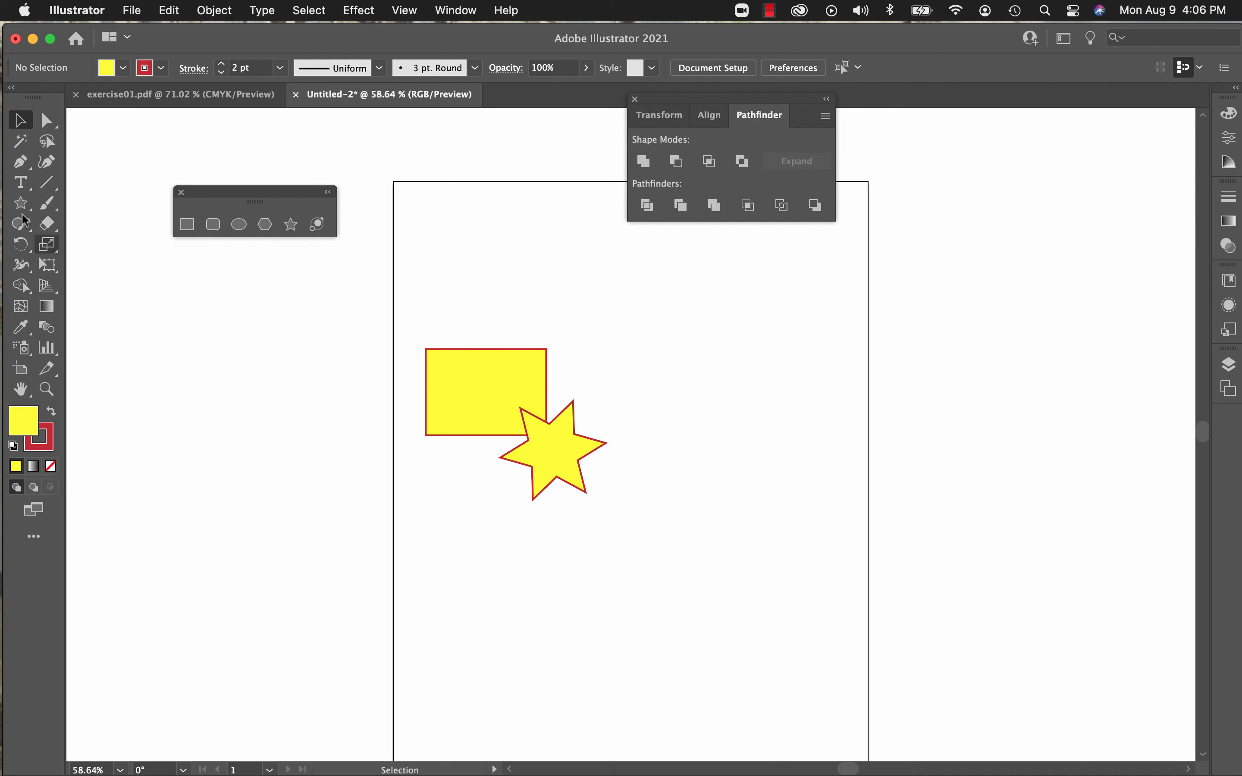
{"action": "left_click_drag", "start_coordinate": [383, 307], "coordinate": [648, 547]}
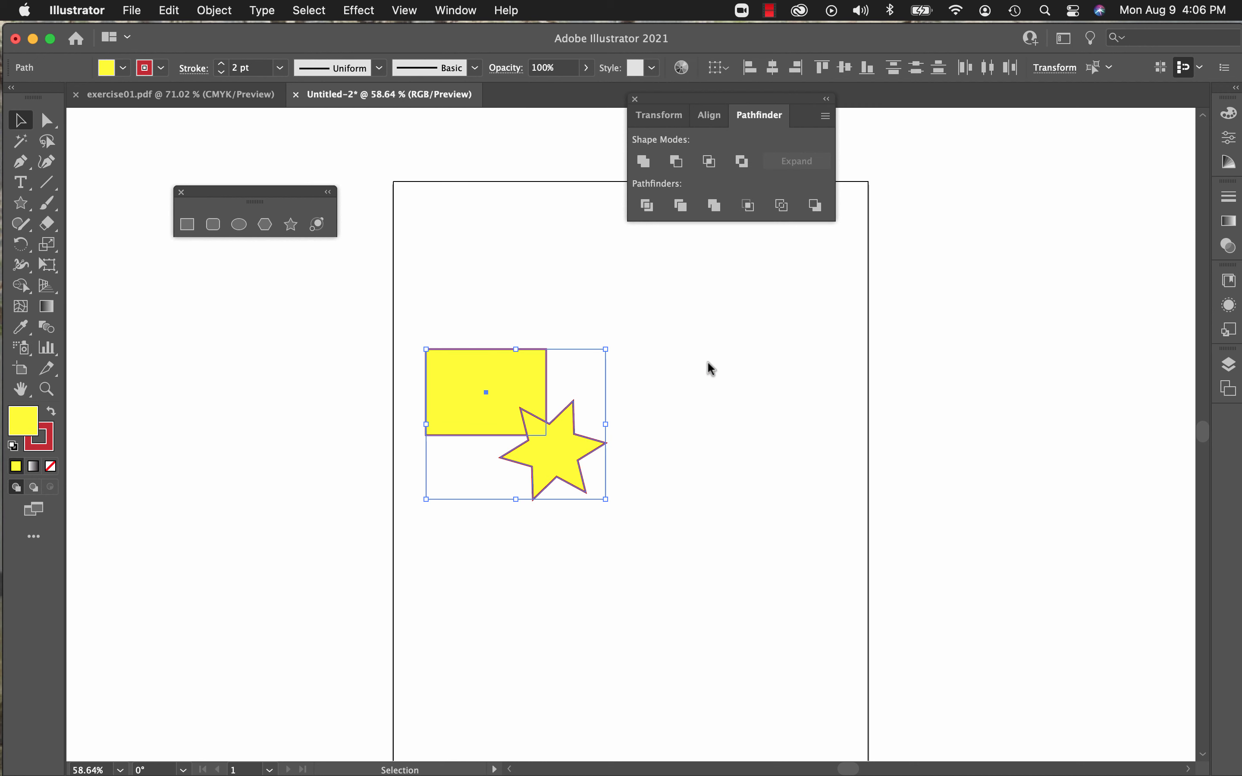
{"action": "left_click", "coordinate": [717, 207]}
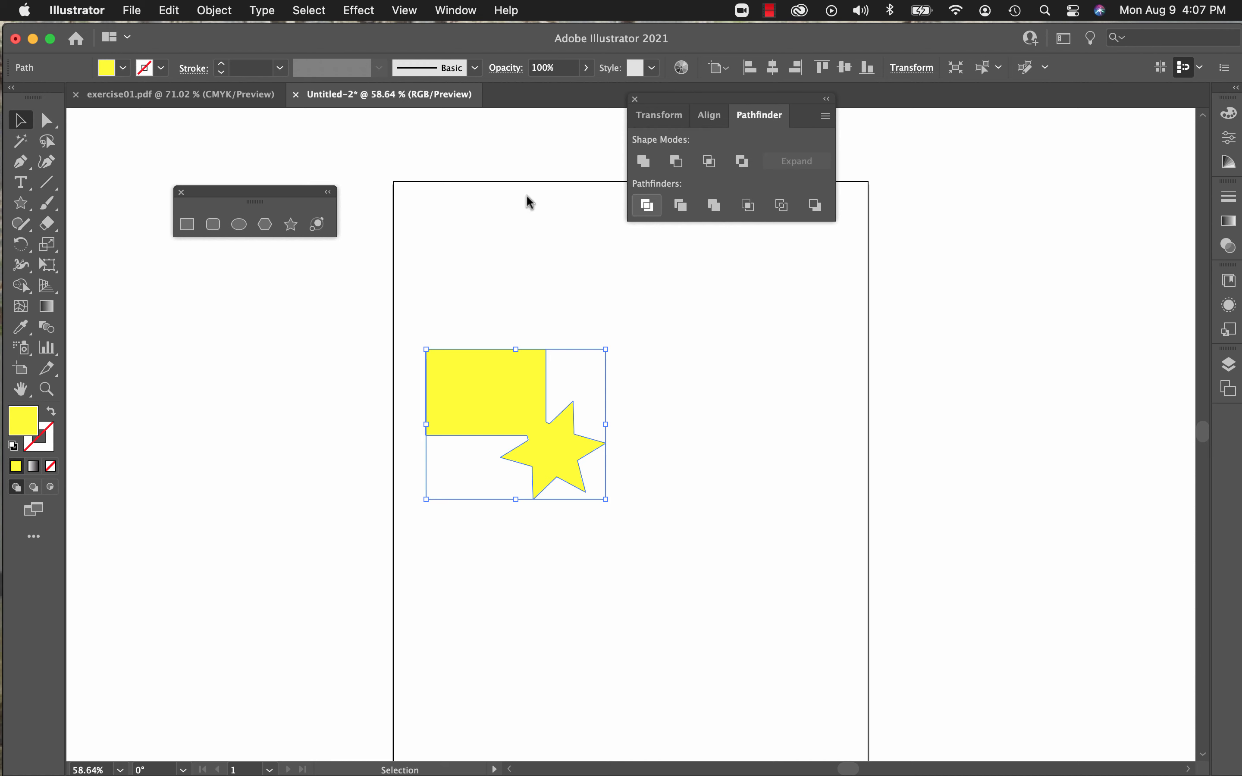
{"action": "left_click", "coordinate": [169, 10]}
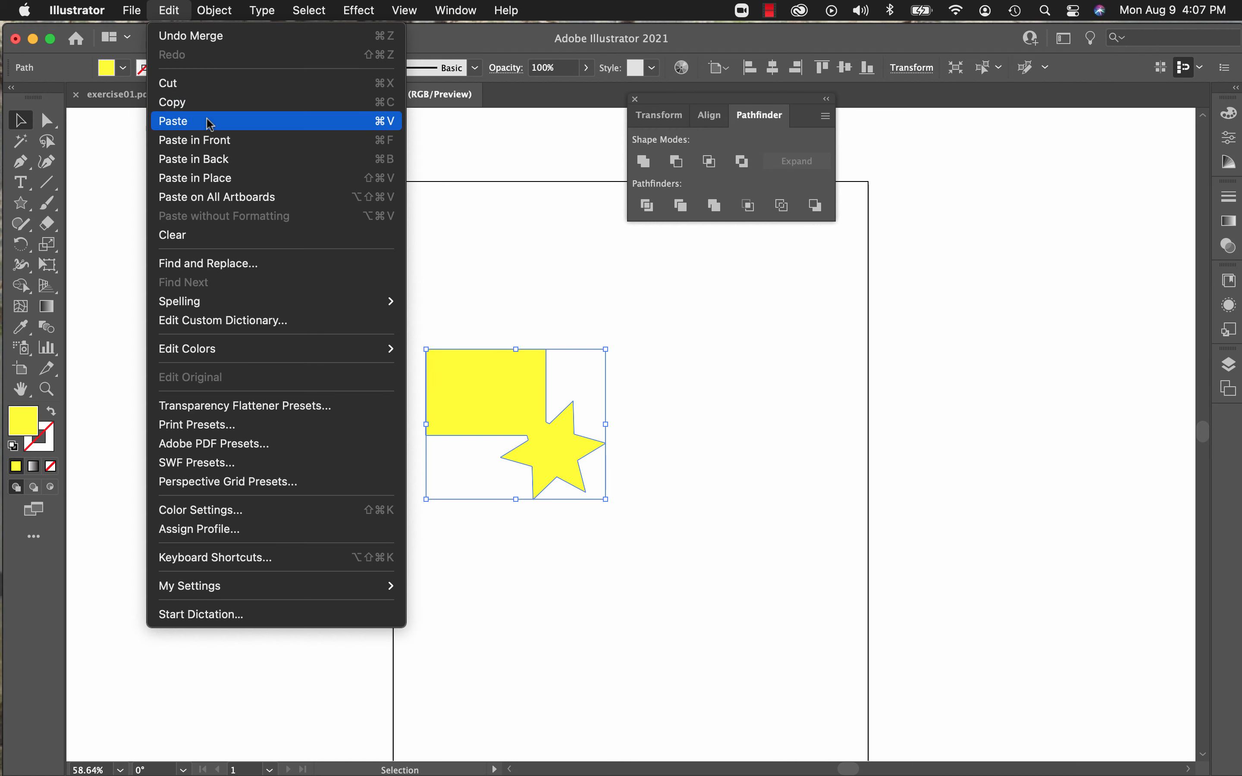
{"action": "left_click", "coordinate": [202, 239]}
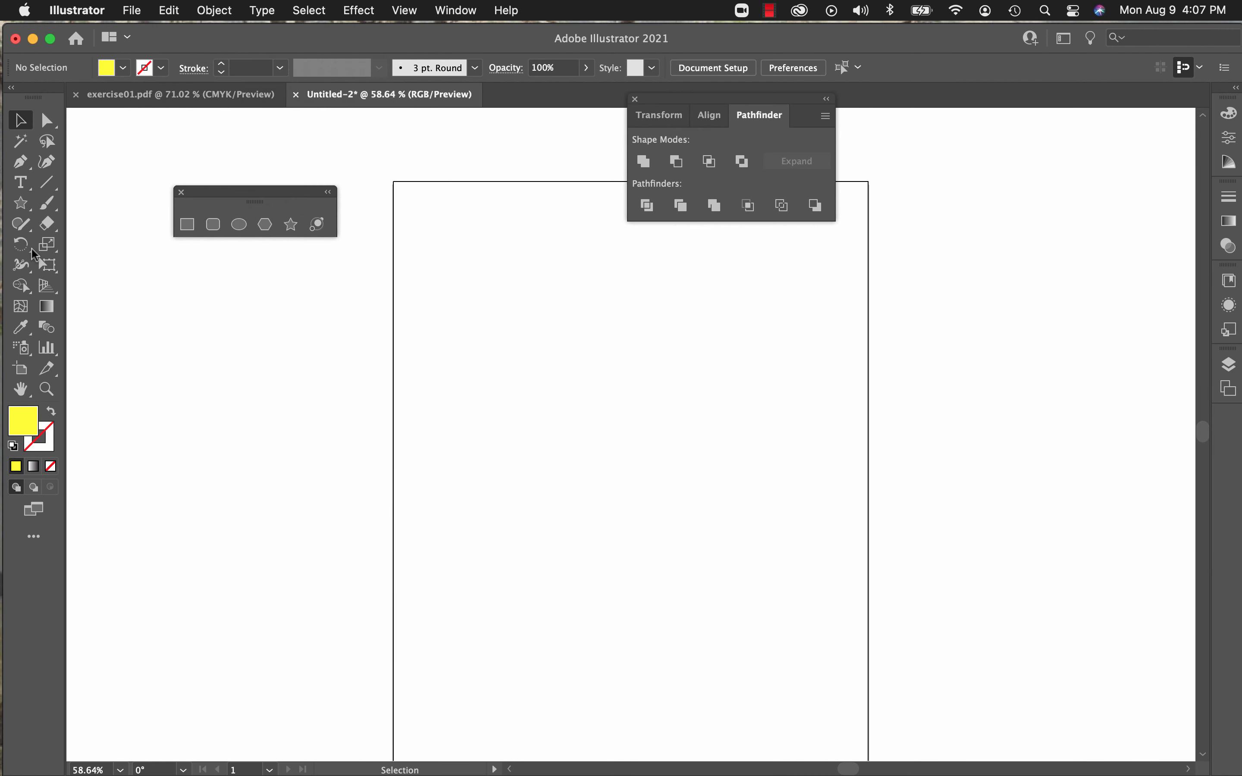
Step: Draw a strokeless yellow rectangle near the artboard's left edge and a six-pointed star overlapping its lower-right corner
{"action": "left_click", "coordinate": [188, 226]}
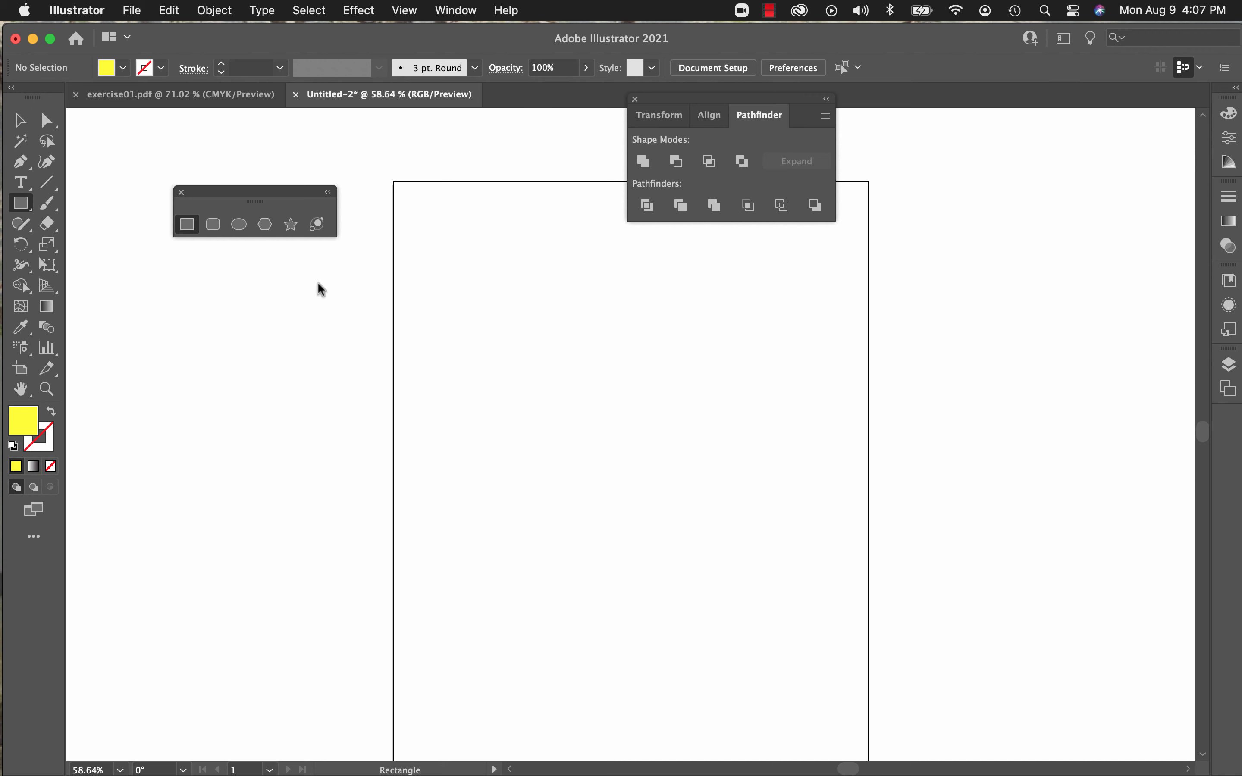
{"action": "left_click_drag", "start_coordinate": [431, 341], "coordinate": [530, 437]}
{"action": "left_click_drag", "start_coordinate": [578, 442], "coordinate": [613, 454]}
{"action": "left_click", "coordinate": [291, 226]}
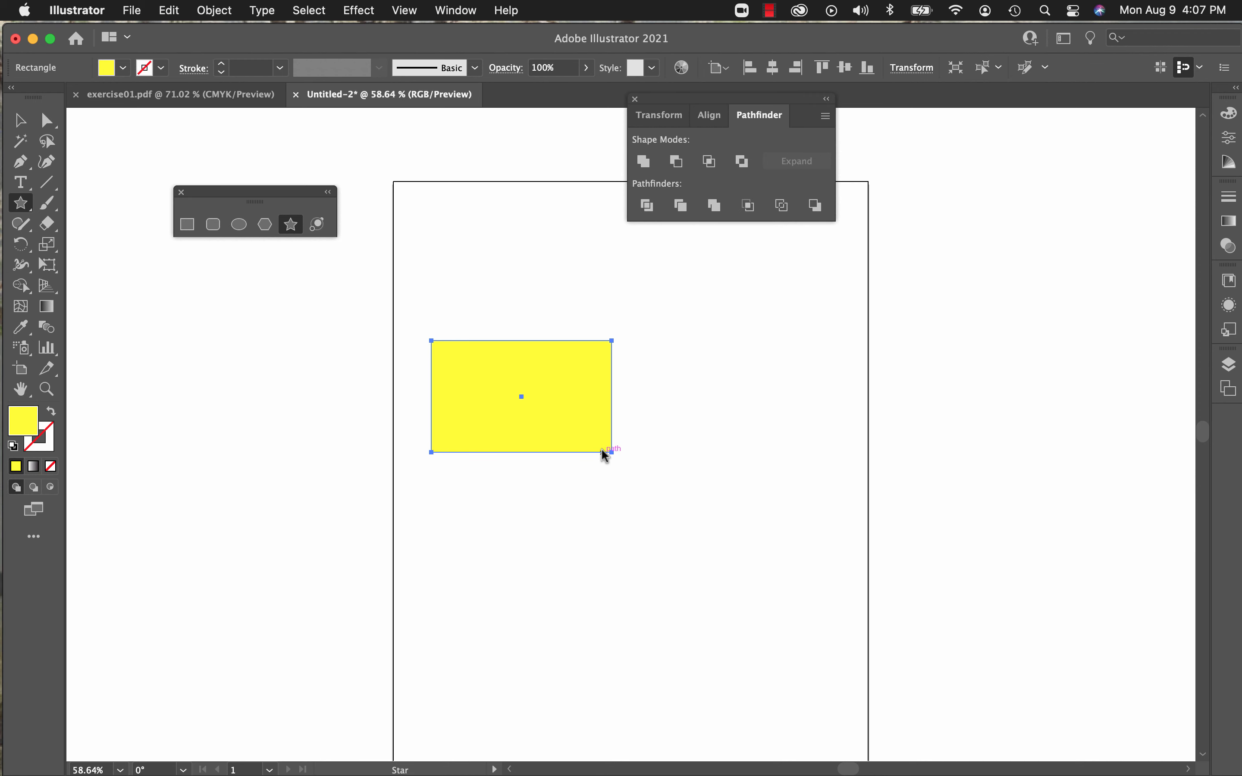
{"action": "left_click_drag", "start_coordinate": [602, 452], "coordinate": [651, 499]}
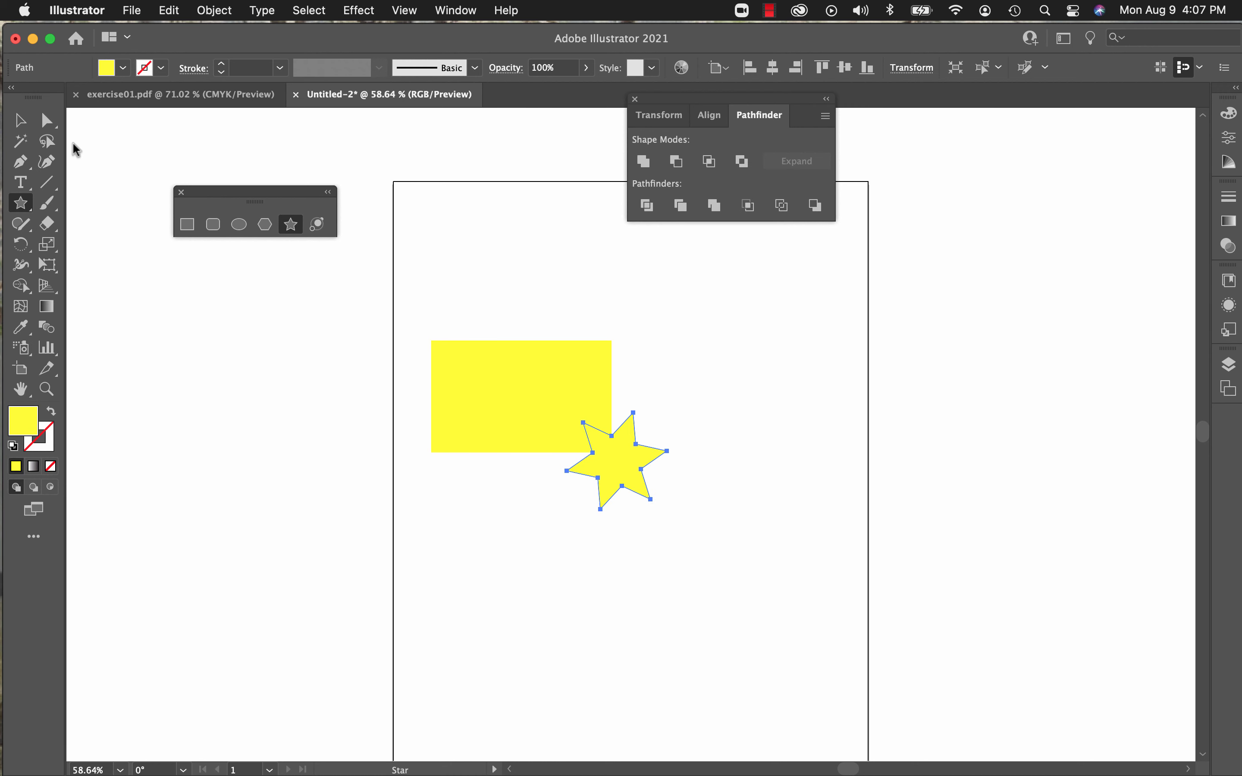
Step: Apply a dark red stroke of 2 pt to the new rectangle and star
{"action": "left_click", "coordinate": [19, 123]}
{"action": "left_click_drag", "start_coordinate": [406, 329], "coordinate": [696, 529]}
{"action": "left_click", "coordinate": [161, 76]}
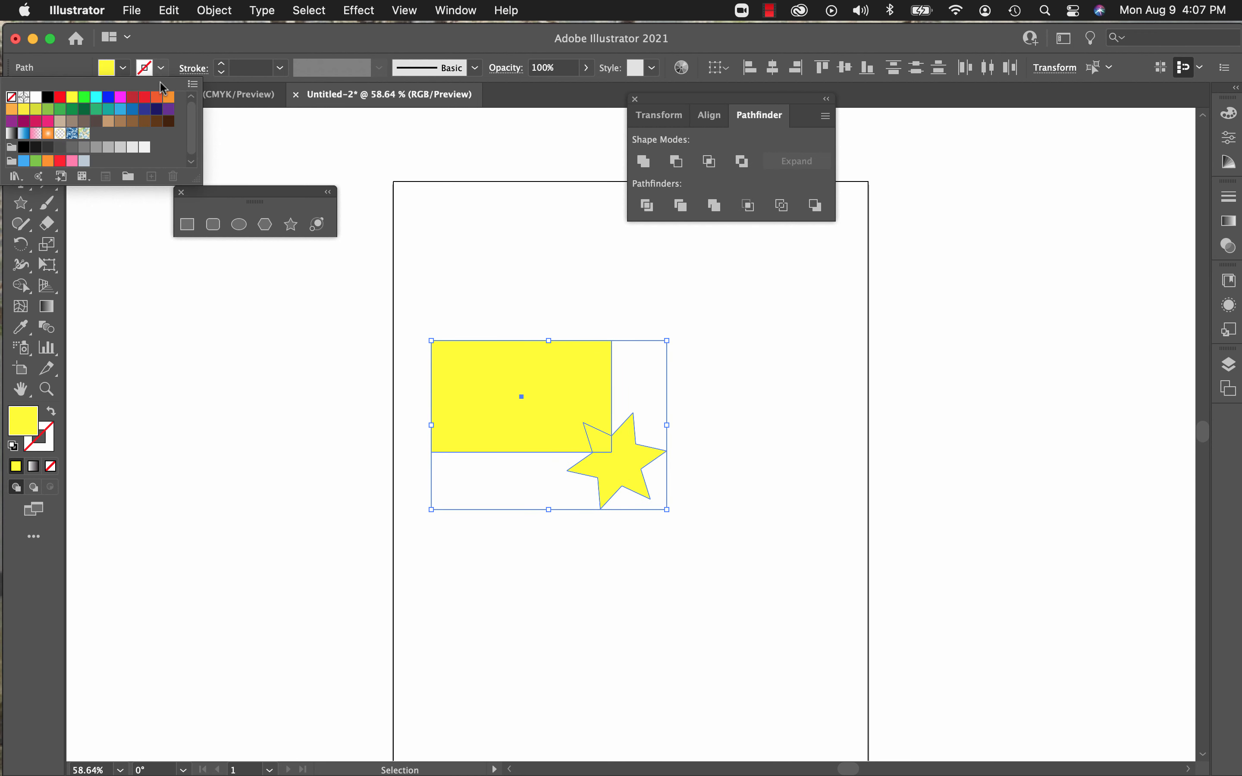
{"action": "left_click", "coordinate": [132, 97]}
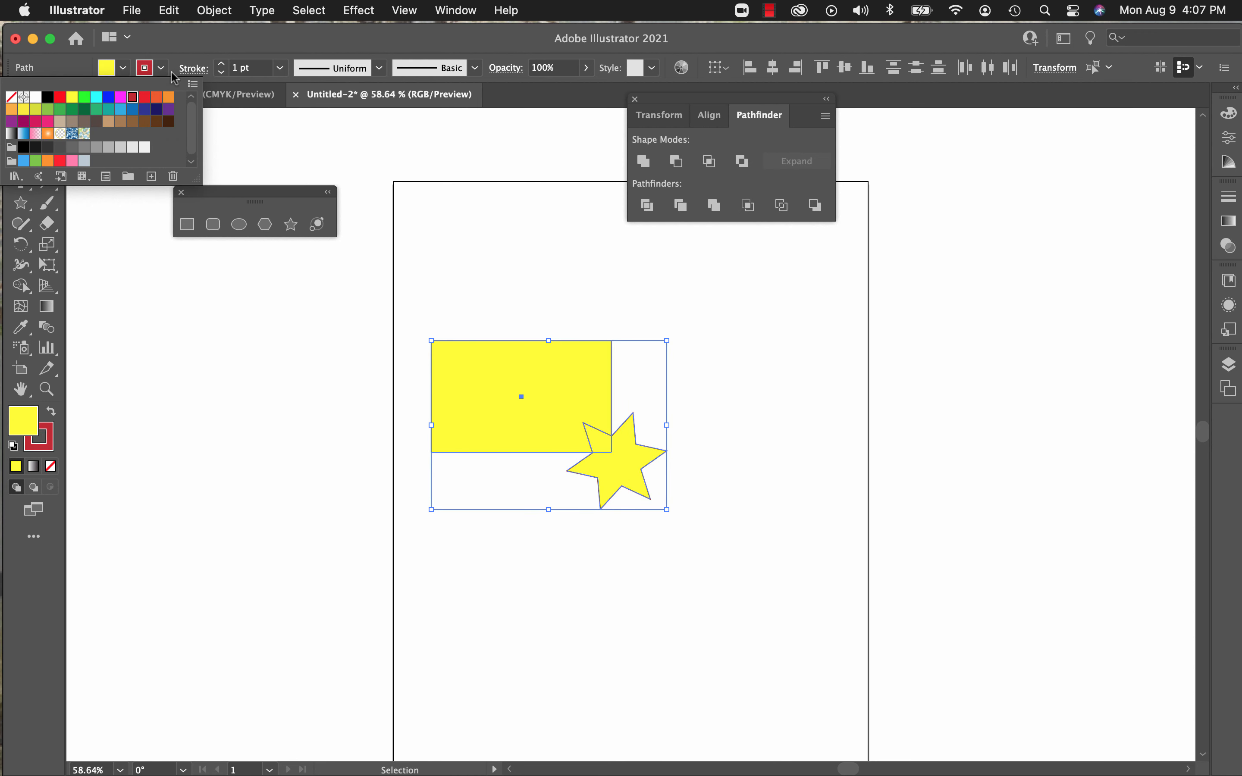
{"action": "left_click", "coordinate": [221, 64]}
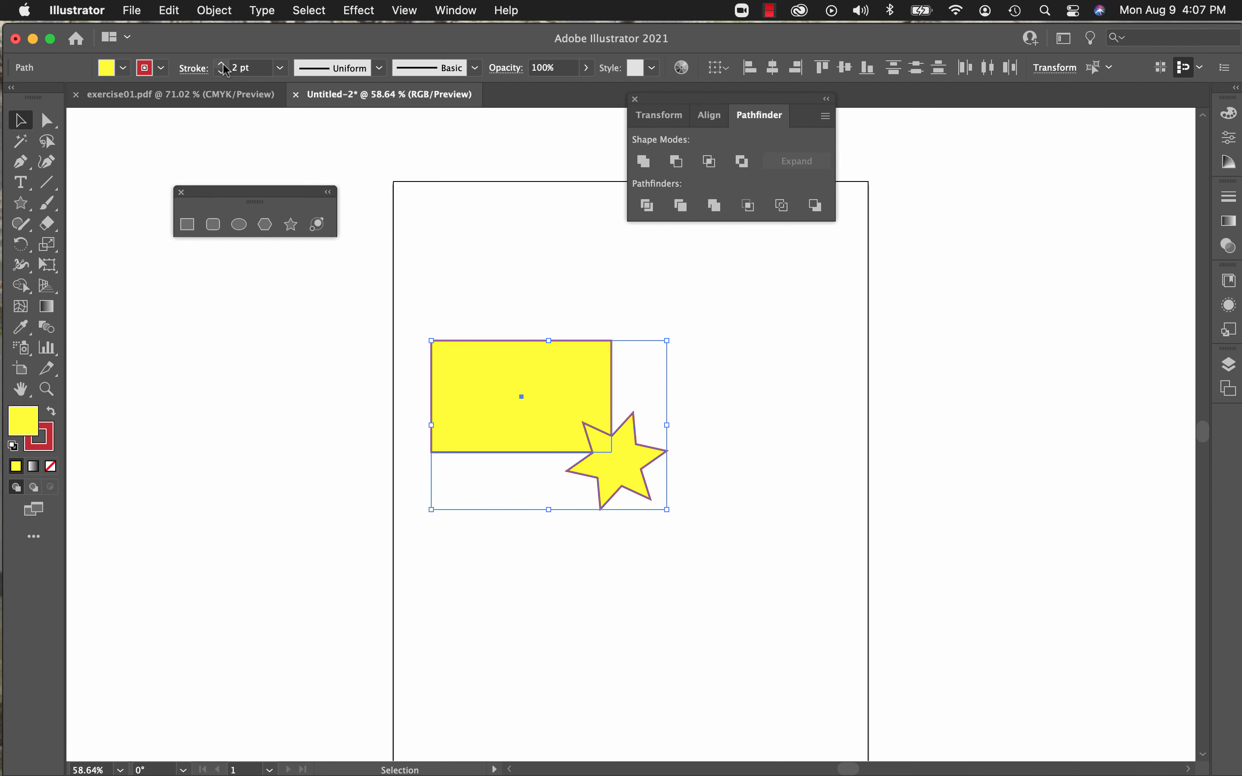
Step: Crop the rectangle to the area covered by the star with Pathfinder's Crop
{"action": "left_click", "coordinate": [249, 299]}
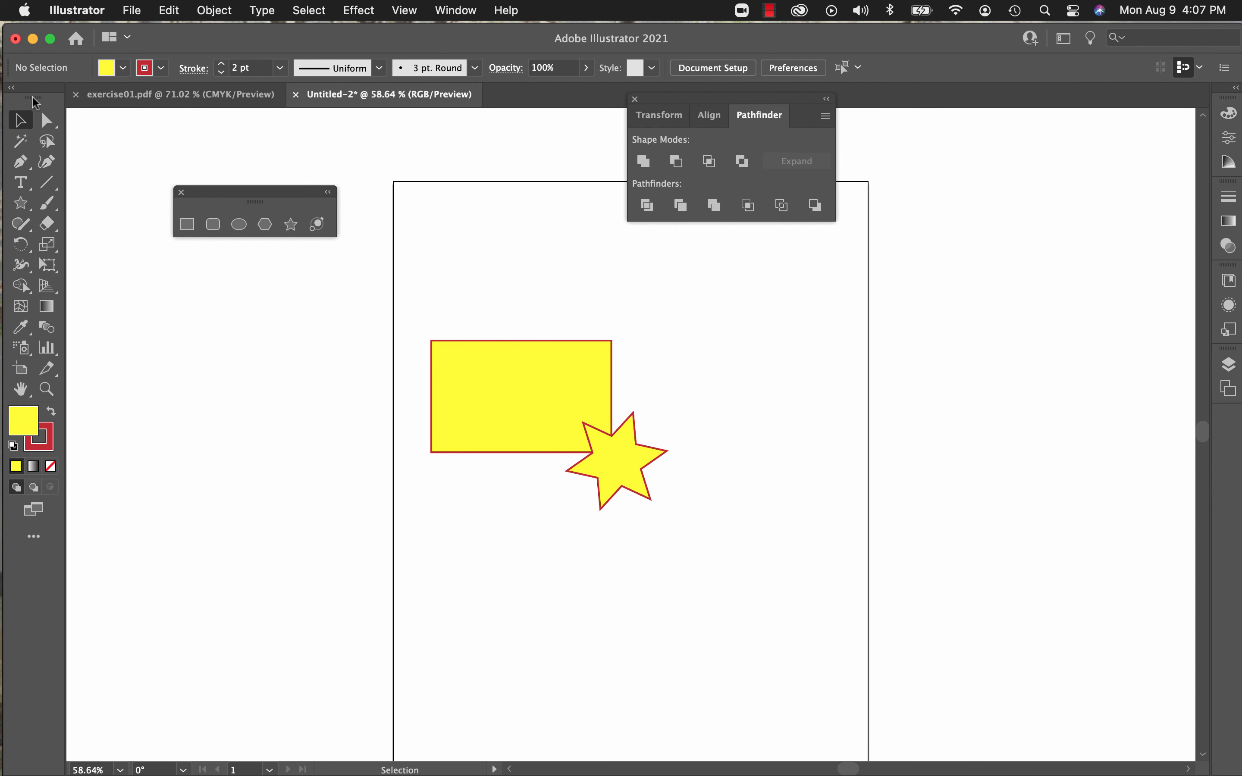
{"action": "left_click_drag", "start_coordinate": [413, 313], "coordinate": [703, 556]}
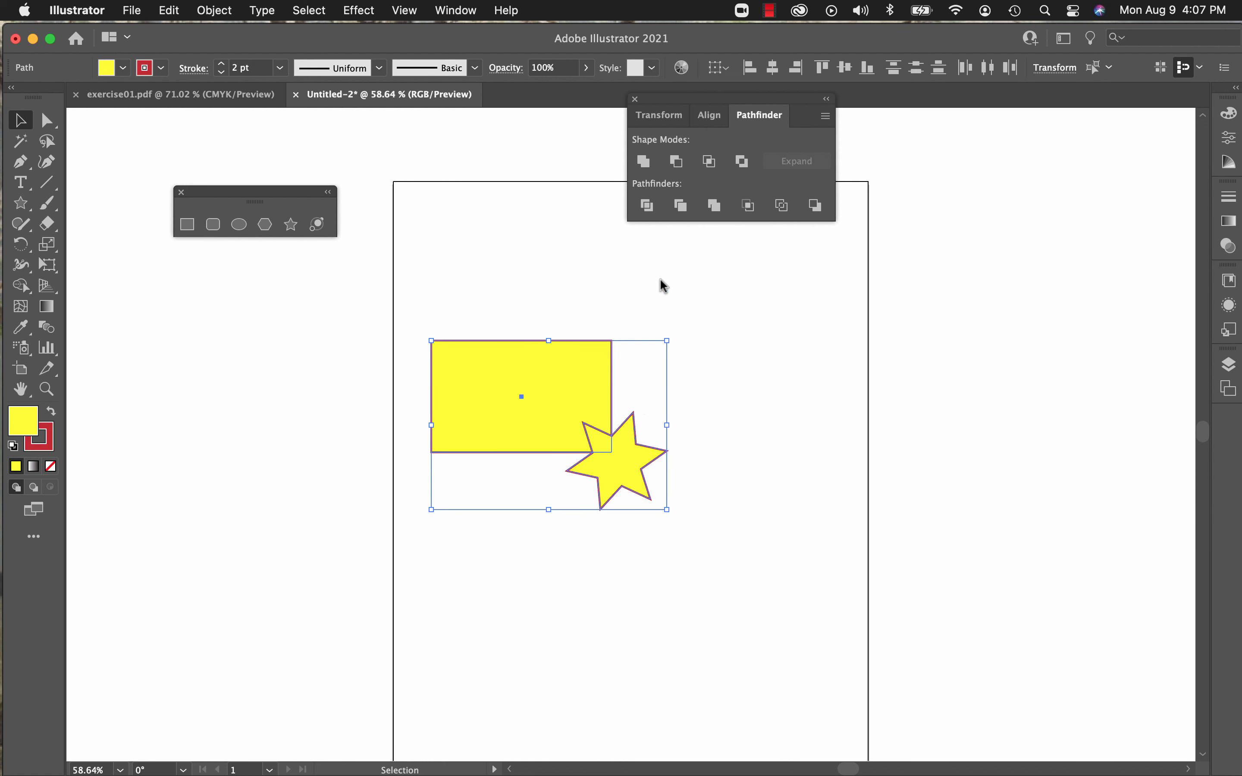
{"action": "left_click", "coordinate": [748, 207]}
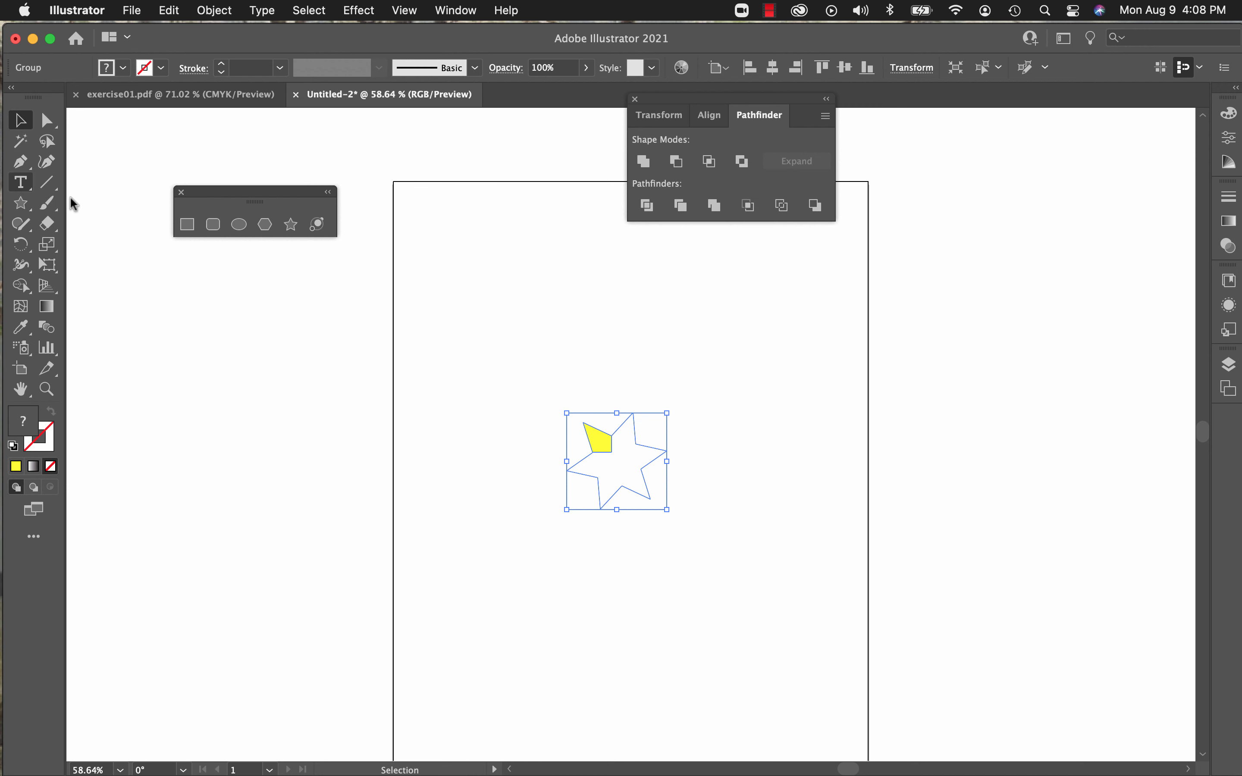
Step: Draw a strokeless yellow rectangle above and left of the cropped piece, with a six-pointed star overlapping its lower-right corner
{"action": "left_click", "coordinate": [188, 224]}
{"action": "left_click_drag", "start_coordinate": [454, 280], "coordinate": [558, 349]}
{"action": "left_click", "coordinate": [291, 224]}
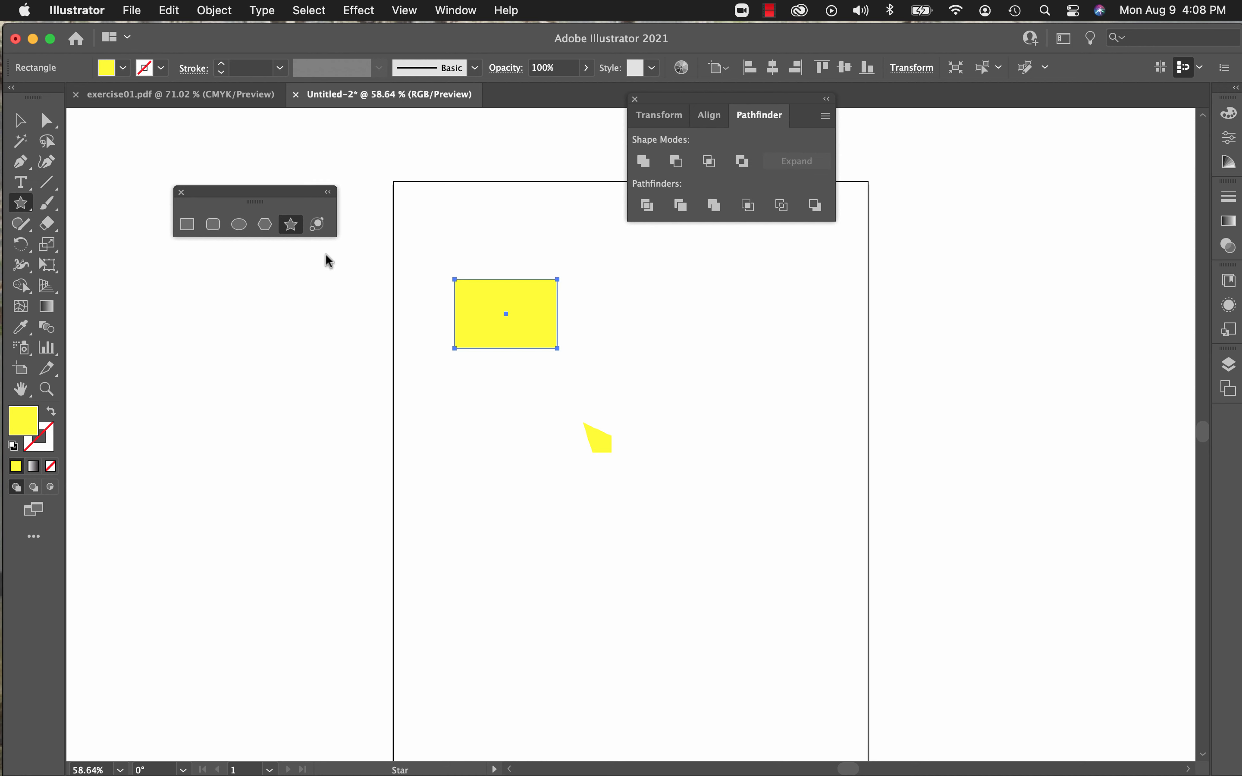
{"action": "left_click_drag", "start_coordinate": [545, 343], "coordinate": [602, 389]}
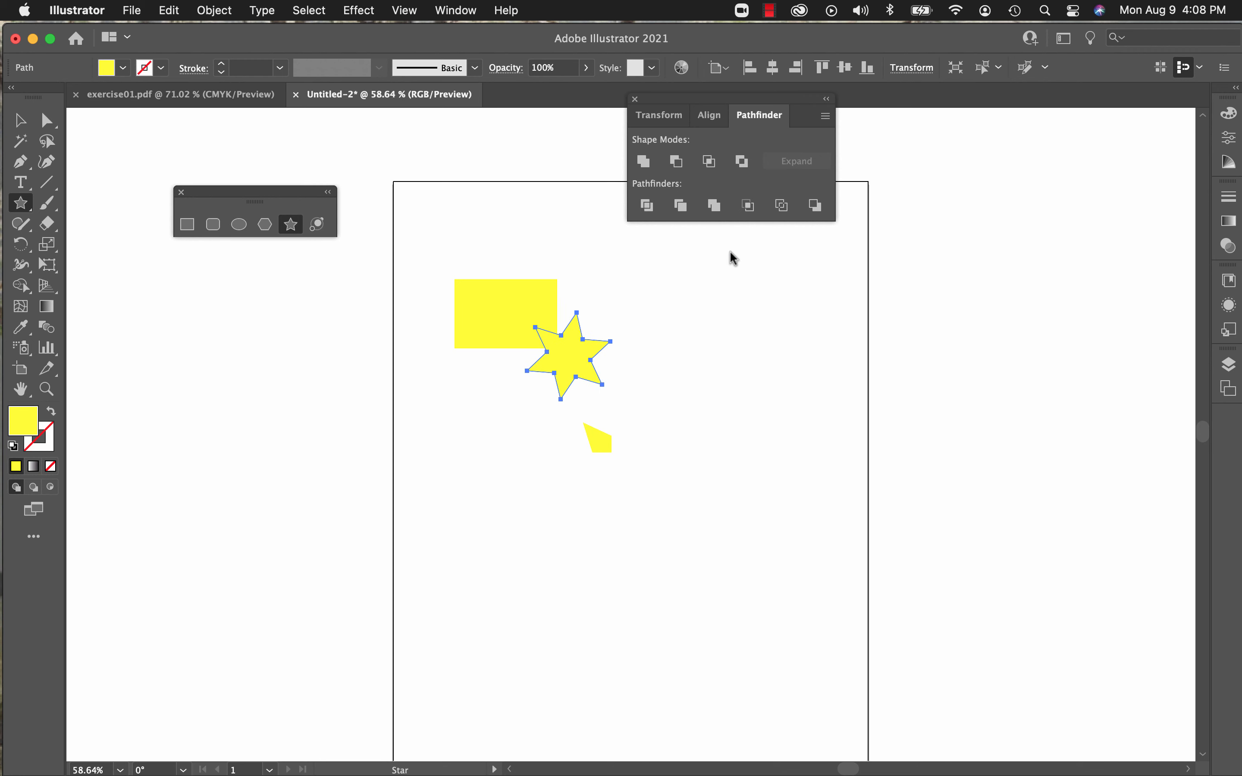
Step: Reduce the rectangle and star to unfilled edges with Pathfinder's Outline, and delete them along with the cropped piece
{"action": "key", "text": "v"}
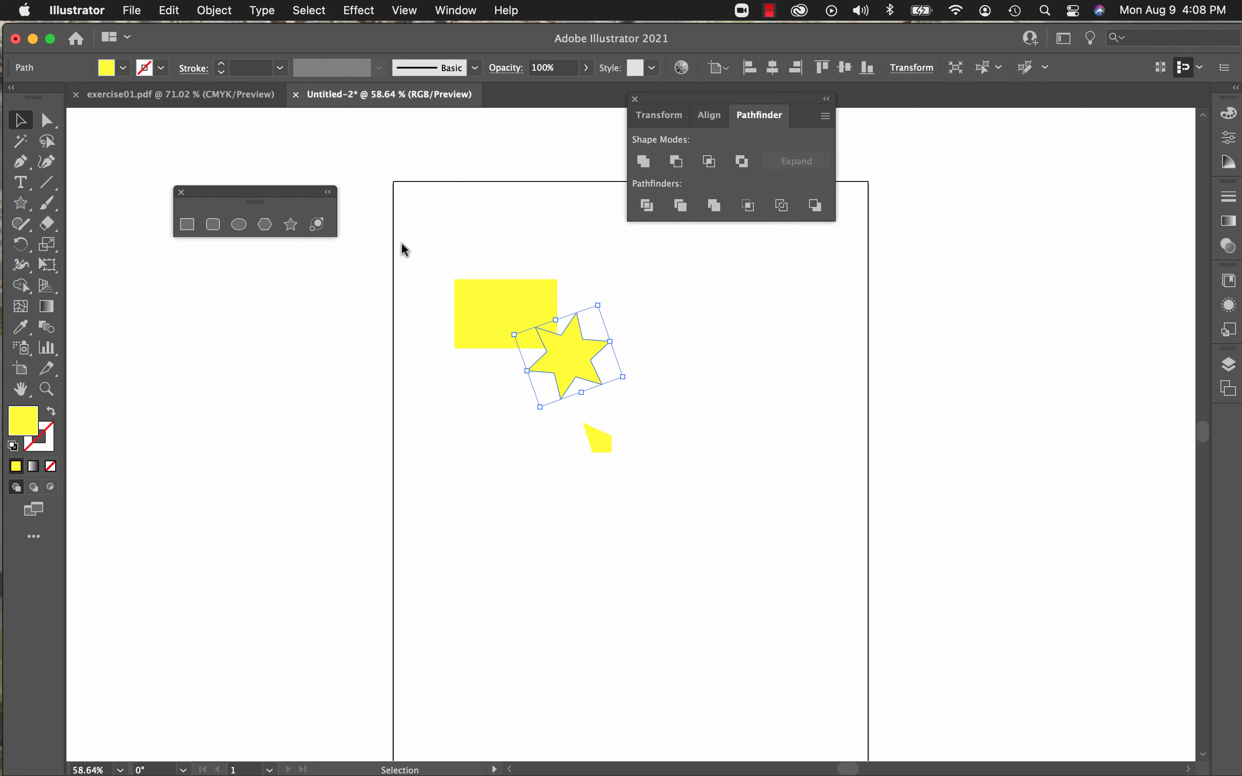
{"action": "left_click_drag", "start_coordinate": [402, 244], "coordinate": [652, 403]}
{"action": "left_click", "coordinate": [785, 206]}
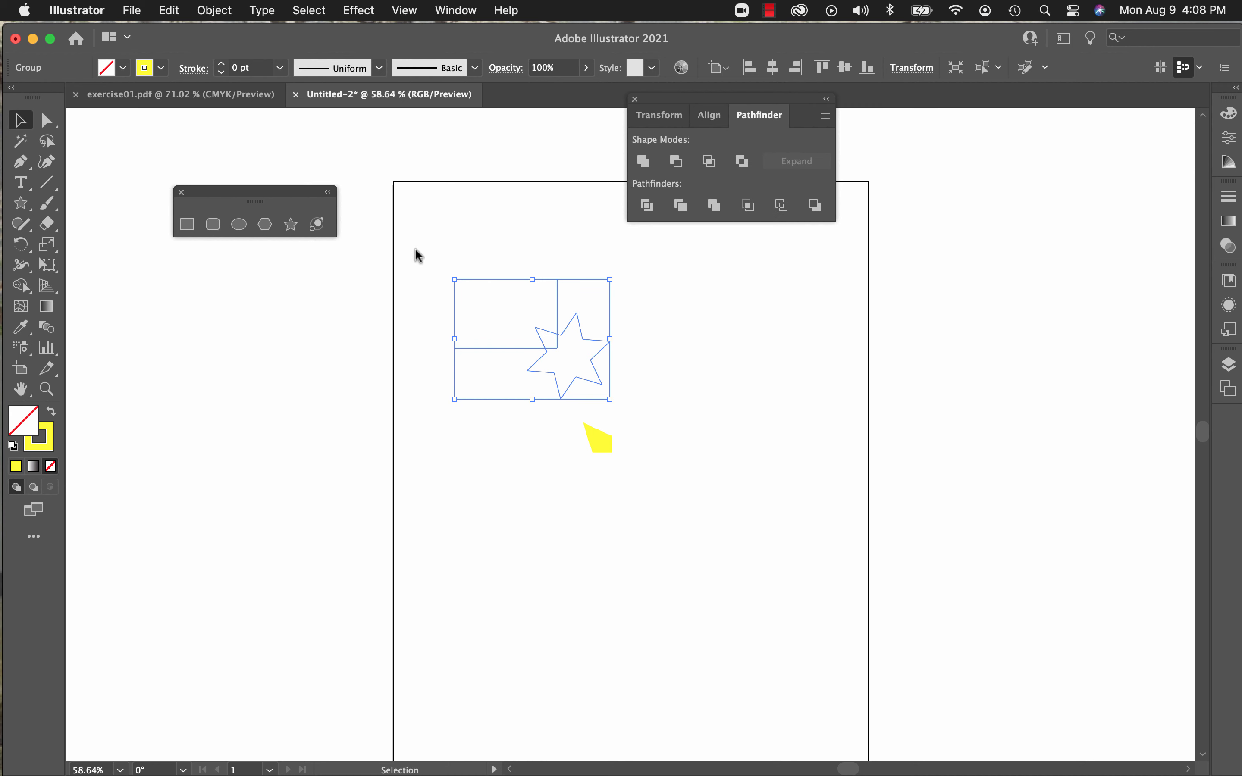
{"action": "left_click_drag", "start_coordinate": [413, 247], "coordinate": [654, 483]}
{"action": "key", "text": "Delete"}
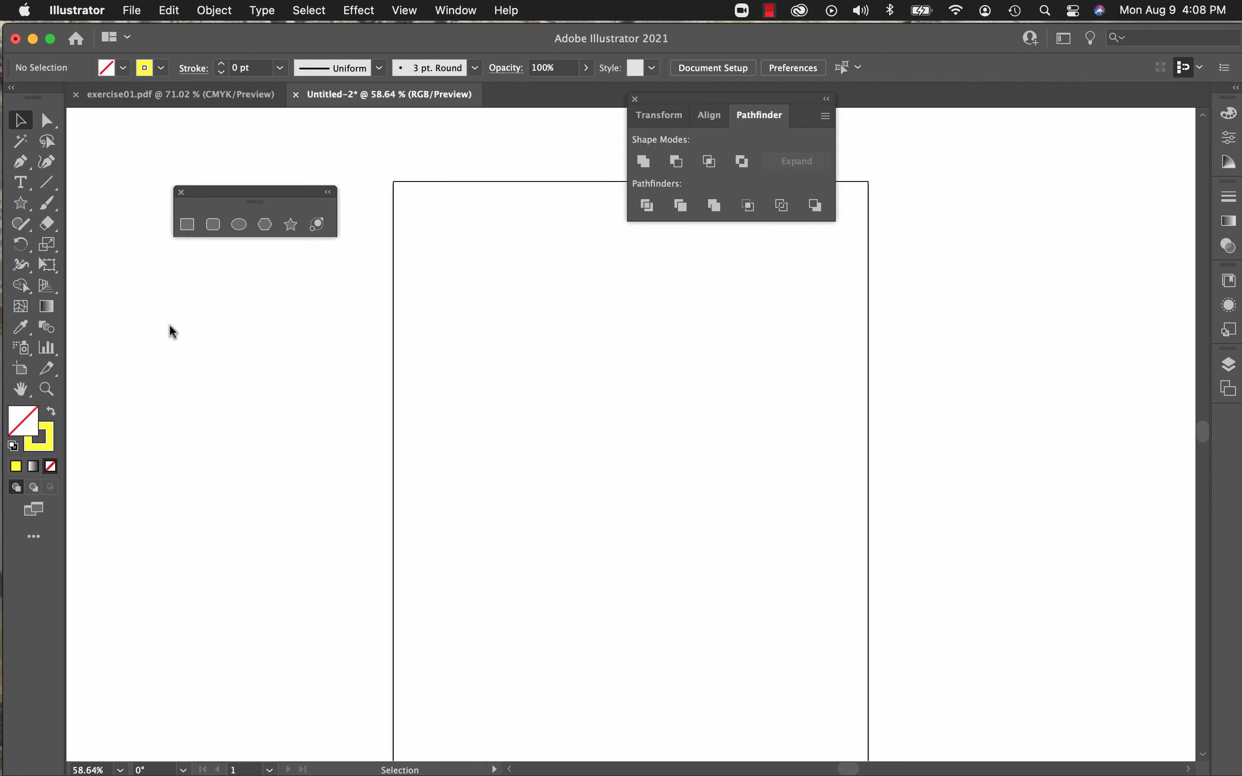
Step: Draw a rectangle near the artboard's left edge and fill it with RGB Yellow
{"action": "left_click", "coordinate": [185, 226]}
{"action": "left_click_drag", "start_coordinate": [440, 329], "coordinate": [578, 423]}
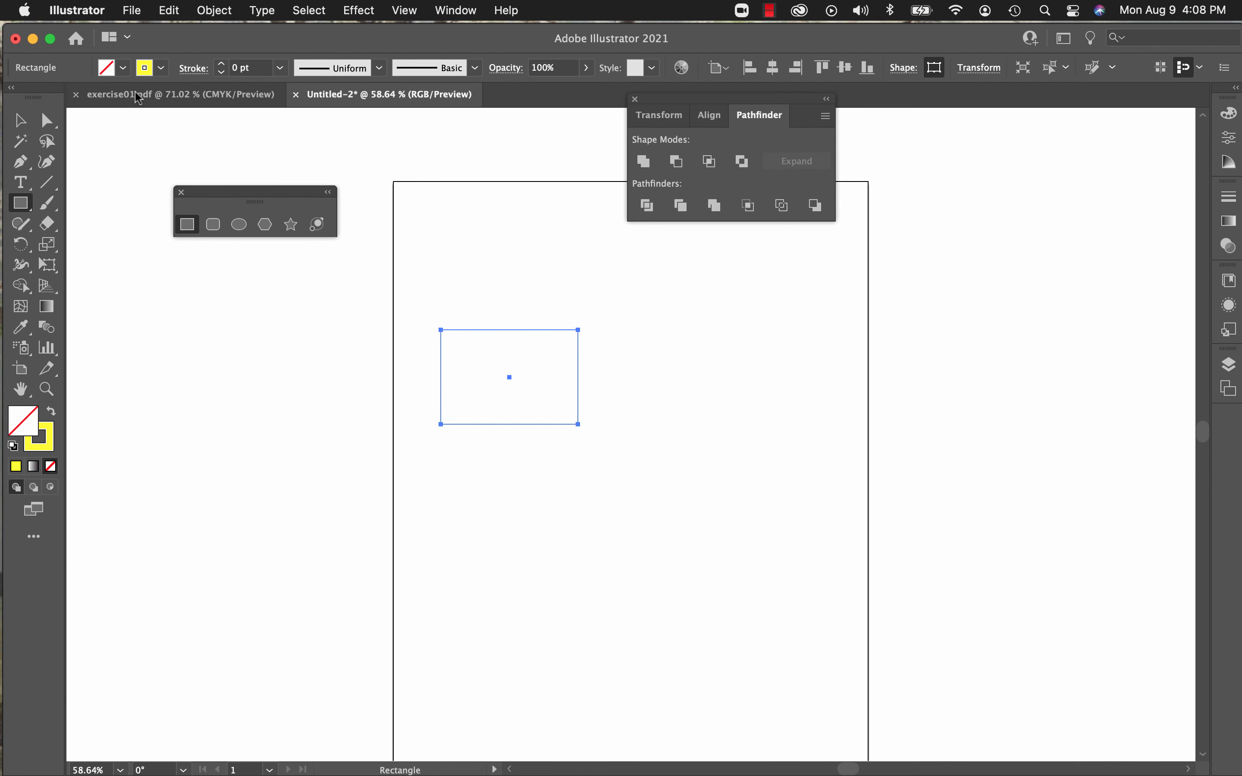
{"action": "left_click", "coordinate": [106, 67]}
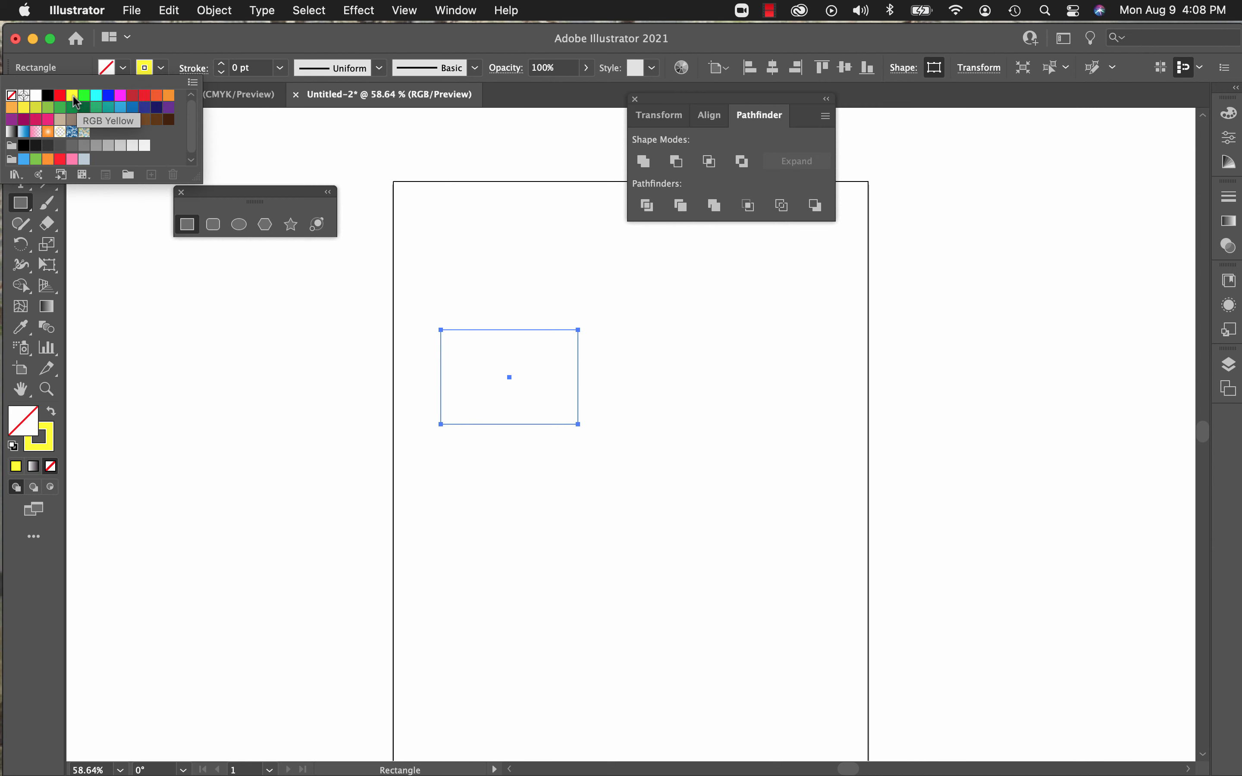
{"action": "left_click", "coordinate": [72, 95]}
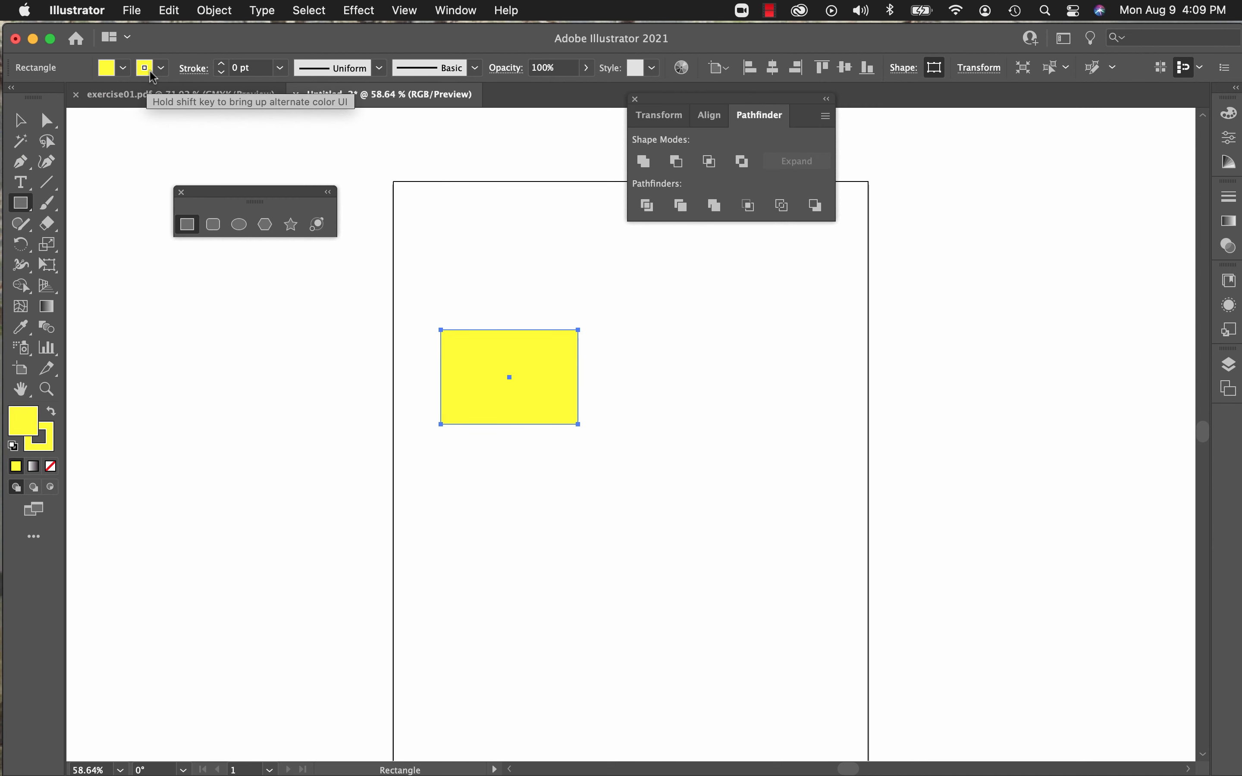
Step: Set the rectangle's stroke to bright red with a weight of 2 pt
{"action": "left_click", "coordinate": [149, 70]}
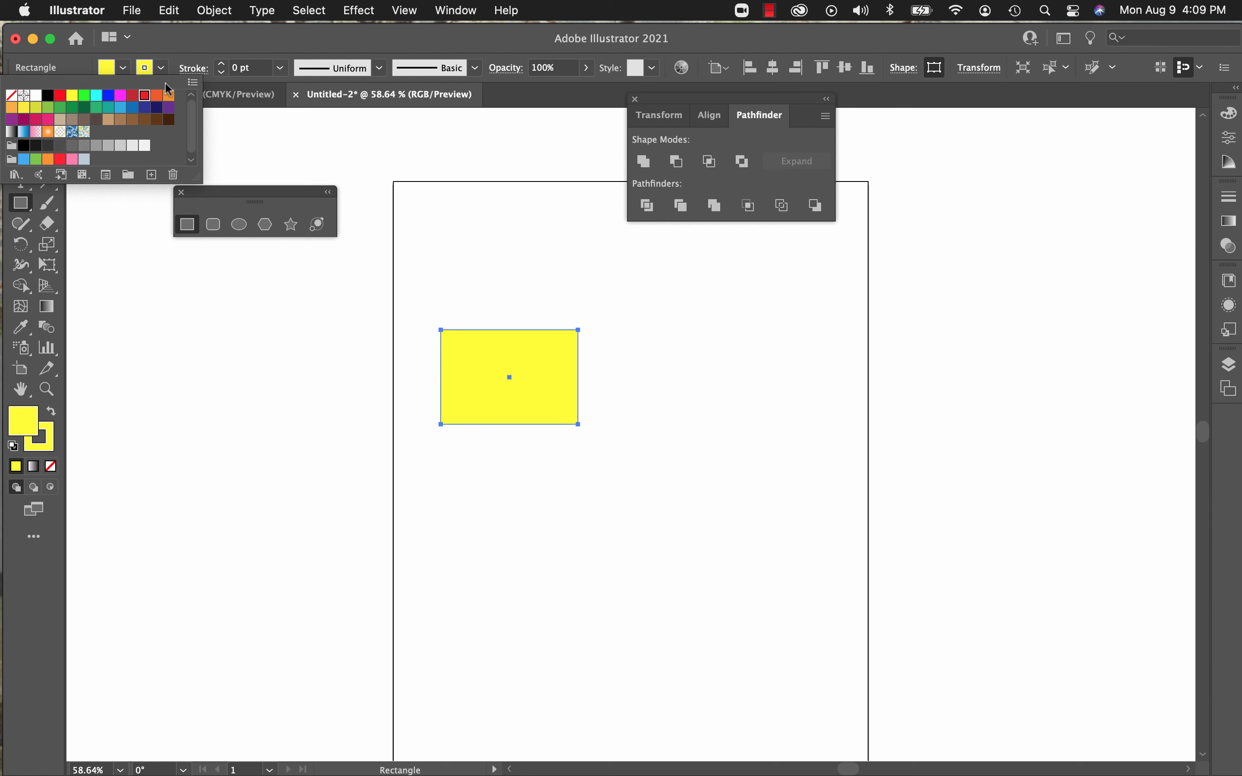
{"action": "left_click", "coordinate": [144, 95]}
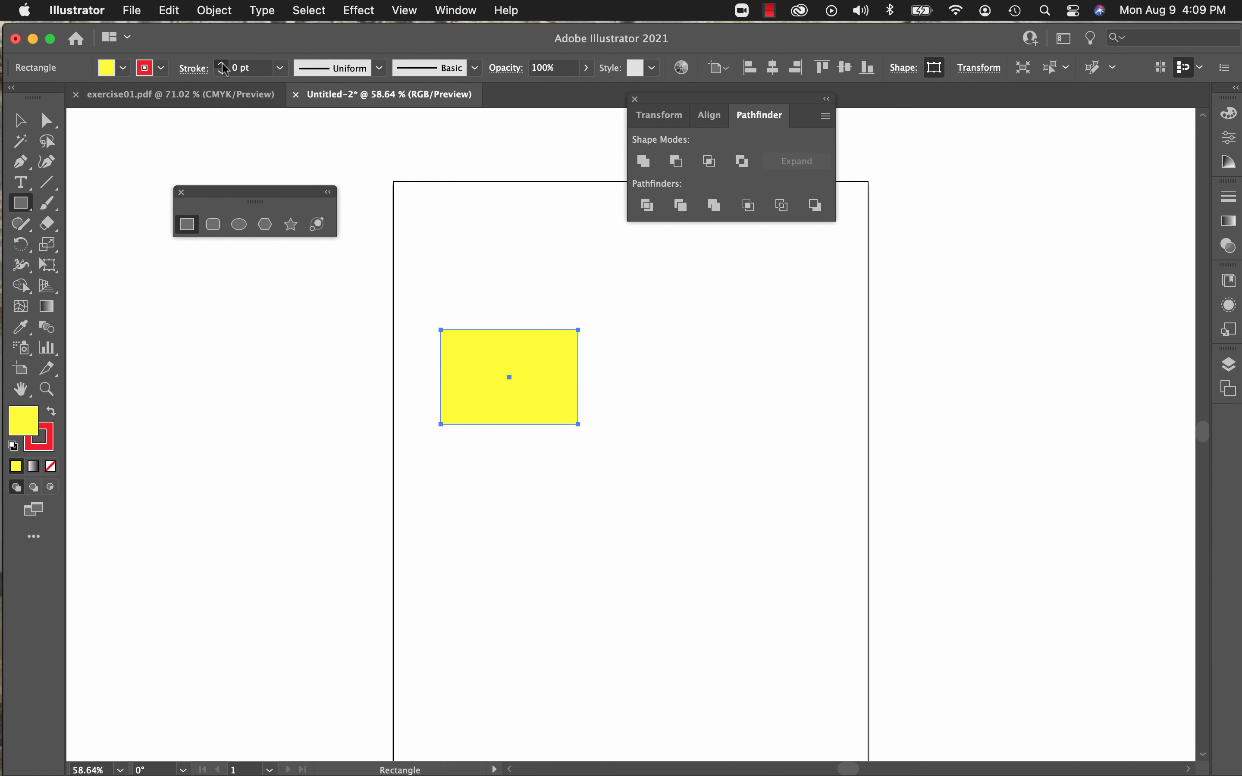
{"action": "left_click", "coordinate": [222, 64]}
{"action": "left_click", "coordinate": [222, 64]}
{"action": "left_click", "coordinate": [222, 64]}
{"action": "left_click", "coordinate": [221, 64]}
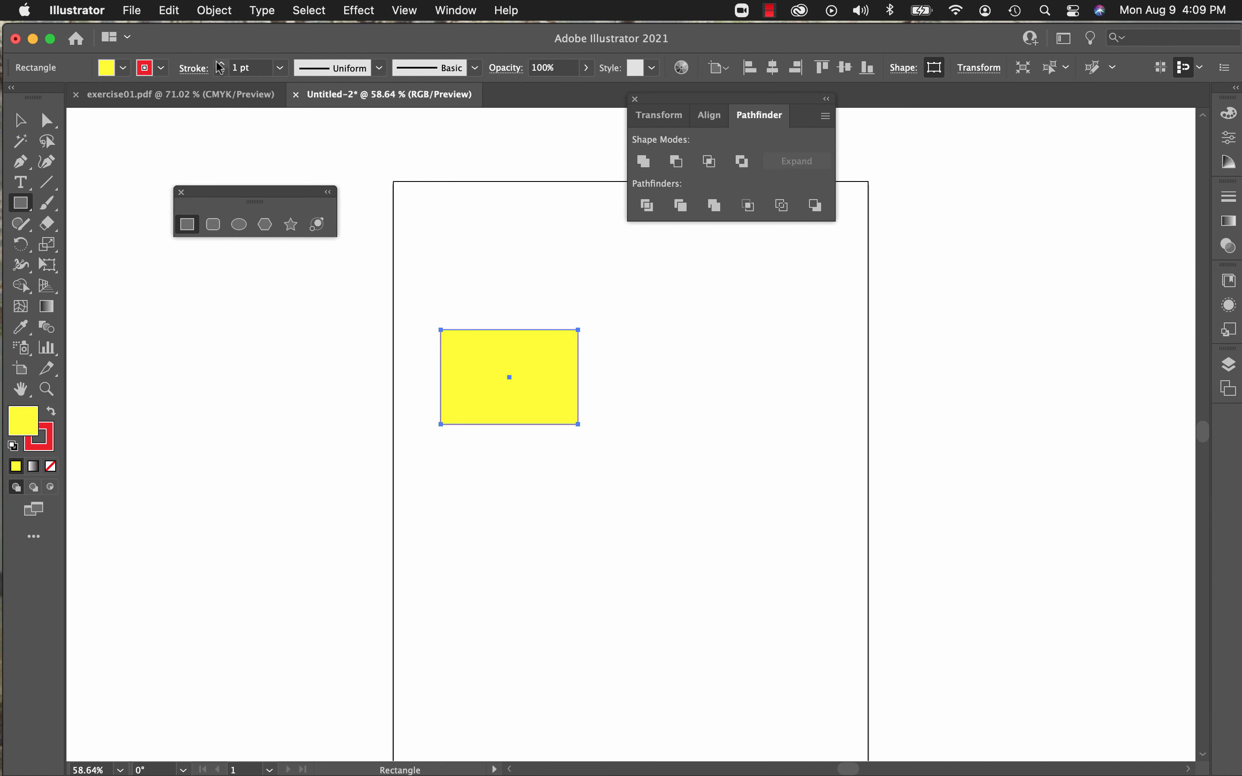
{"action": "left_click", "coordinate": [222, 64]}
{"action": "left_click", "coordinate": [221, 64]}
{"action": "left_click", "coordinate": [221, 75]}
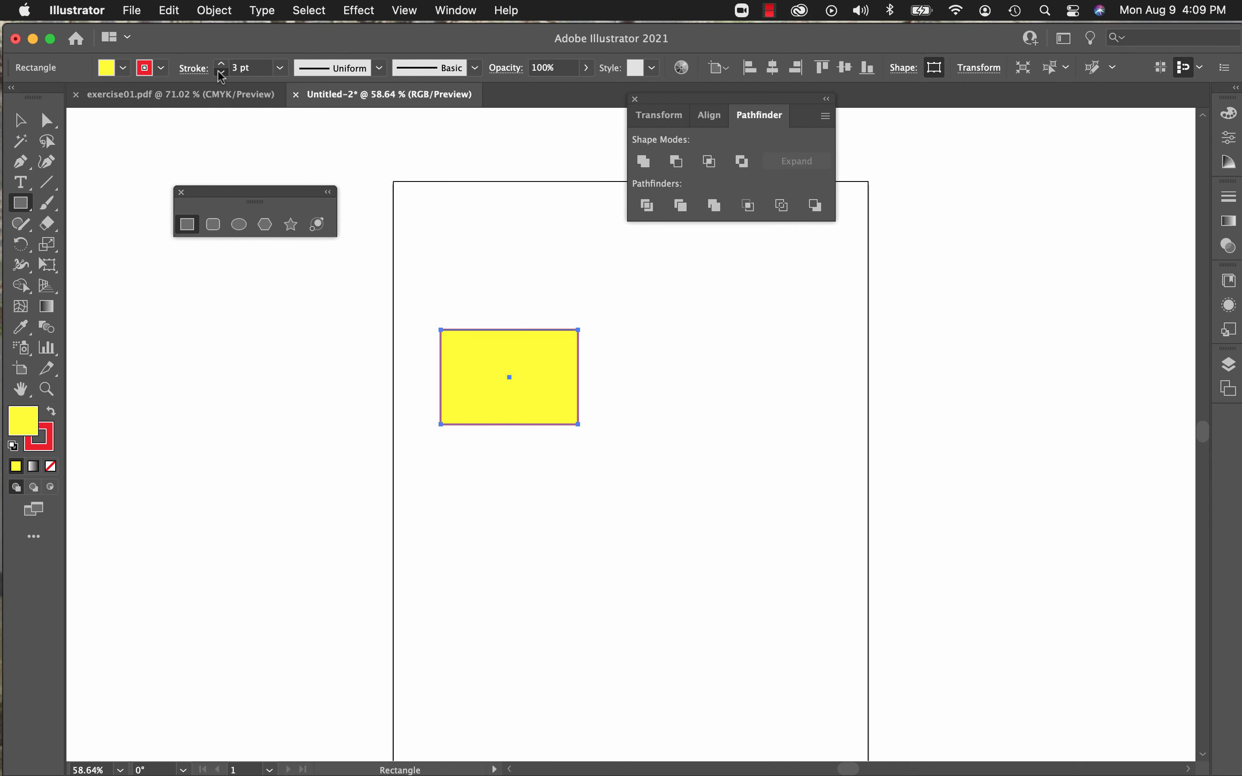
Step: Draw a six-pointed star over the rectangle's lower-right corner, and subtract the rectangle from it with Pathfinder's Minus Back
{"action": "left_click", "coordinate": [291, 224]}
{"action": "left_click_drag", "start_coordinate": [553, 423], "coordinate": [622, 474]}
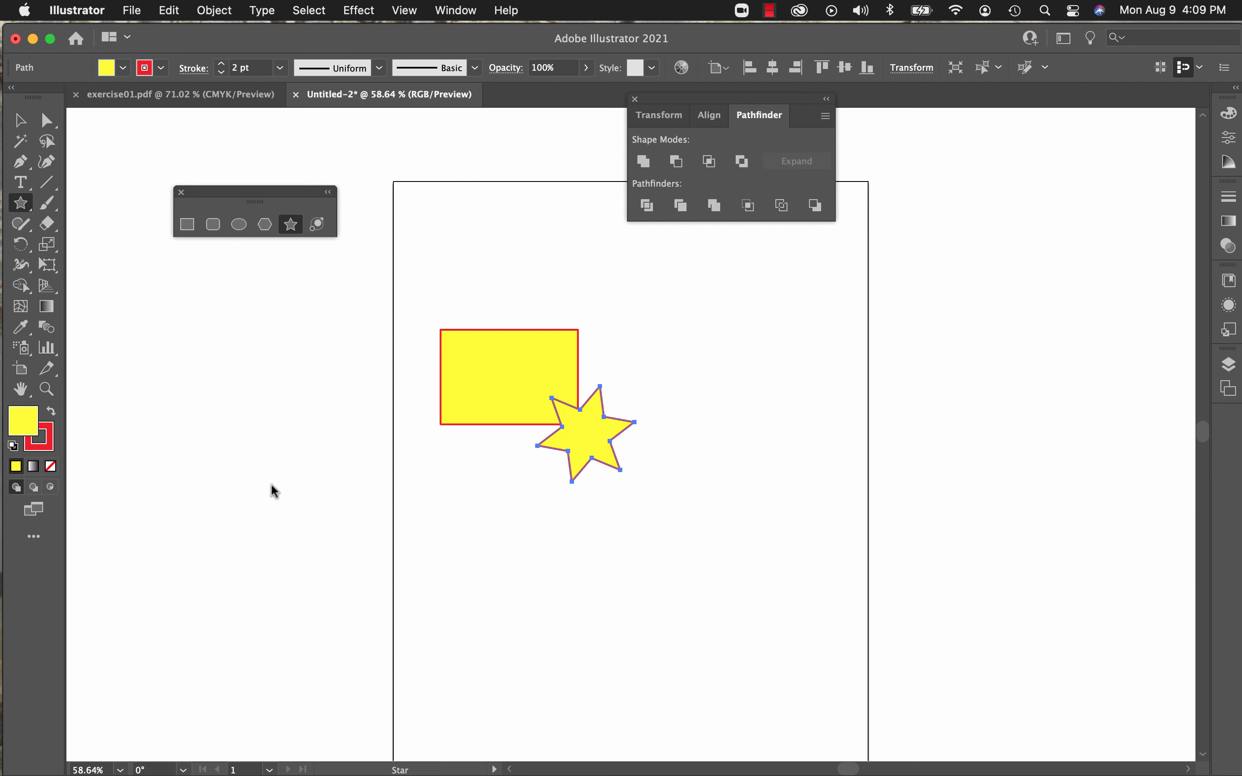
{"action": "left_click", "coordinate": [21, 121]}
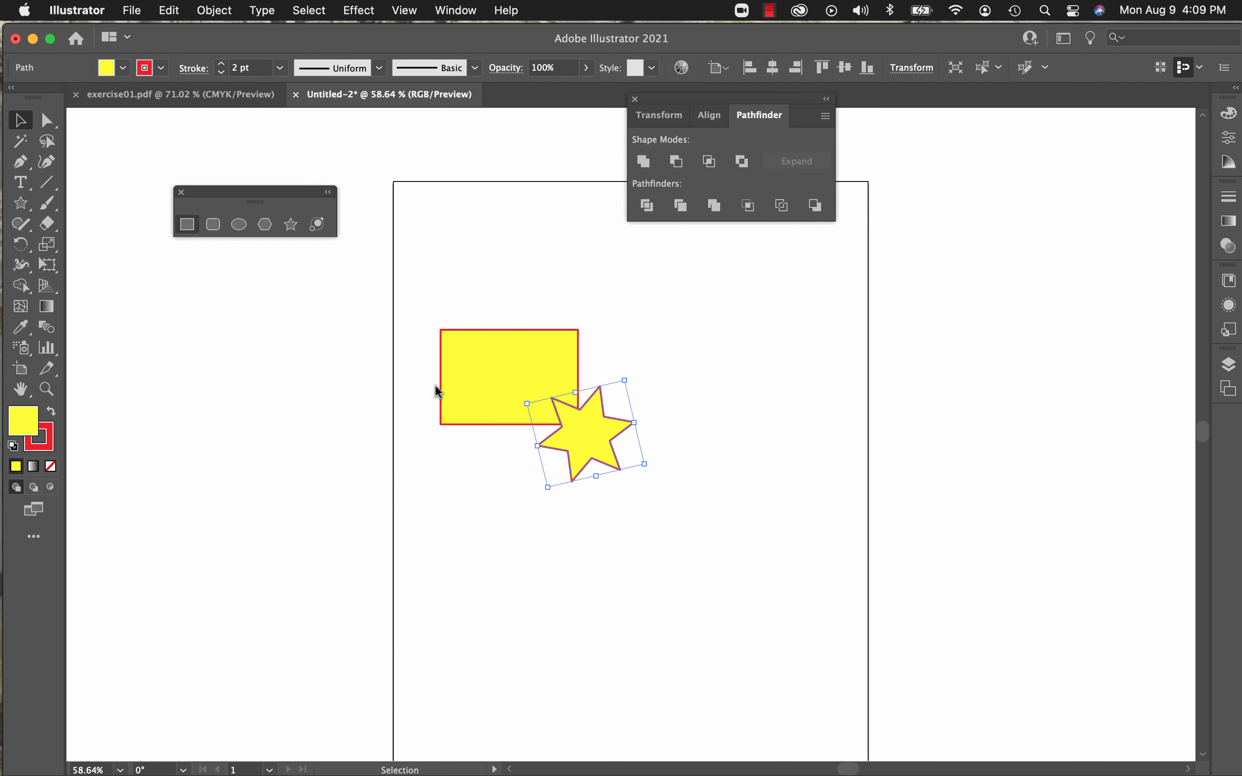
{"action": "left_click_drag", "start_coordinate": [402, 289], "coordinate": [669, 517]}
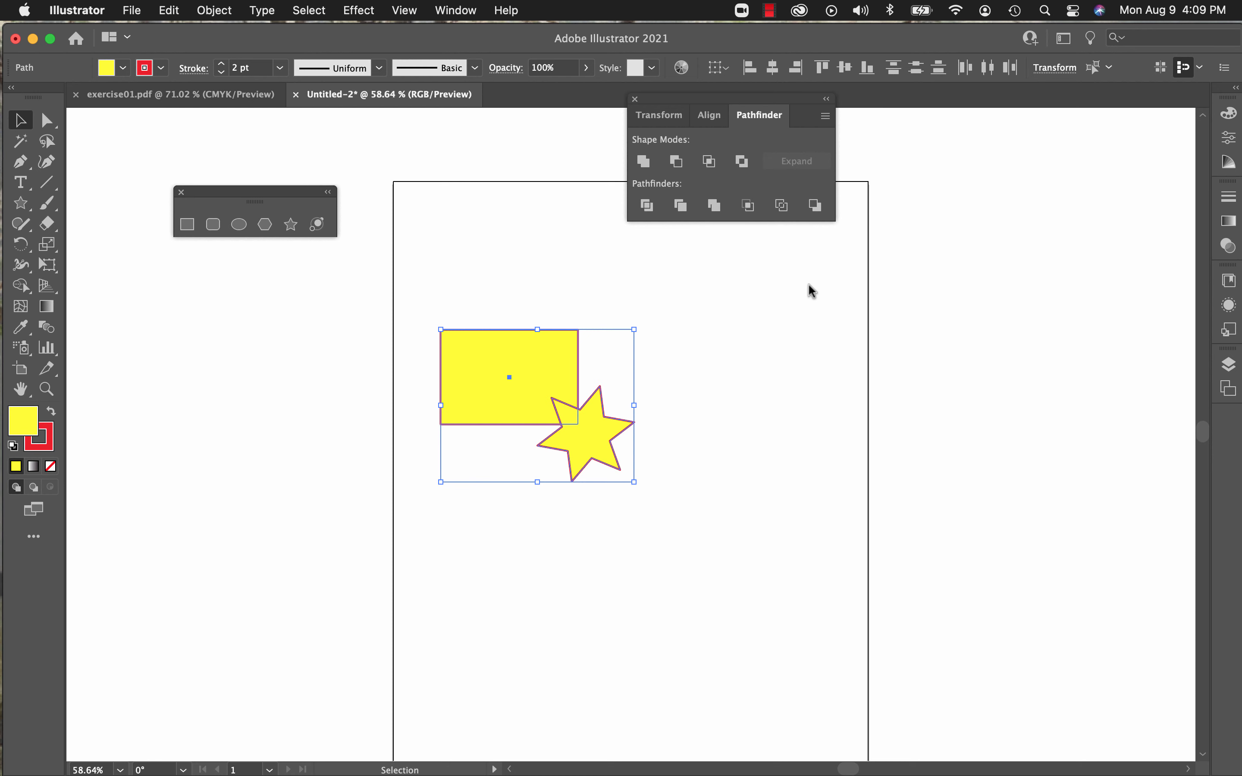
{"action": "left_click", "coordinate": [820, 210]}
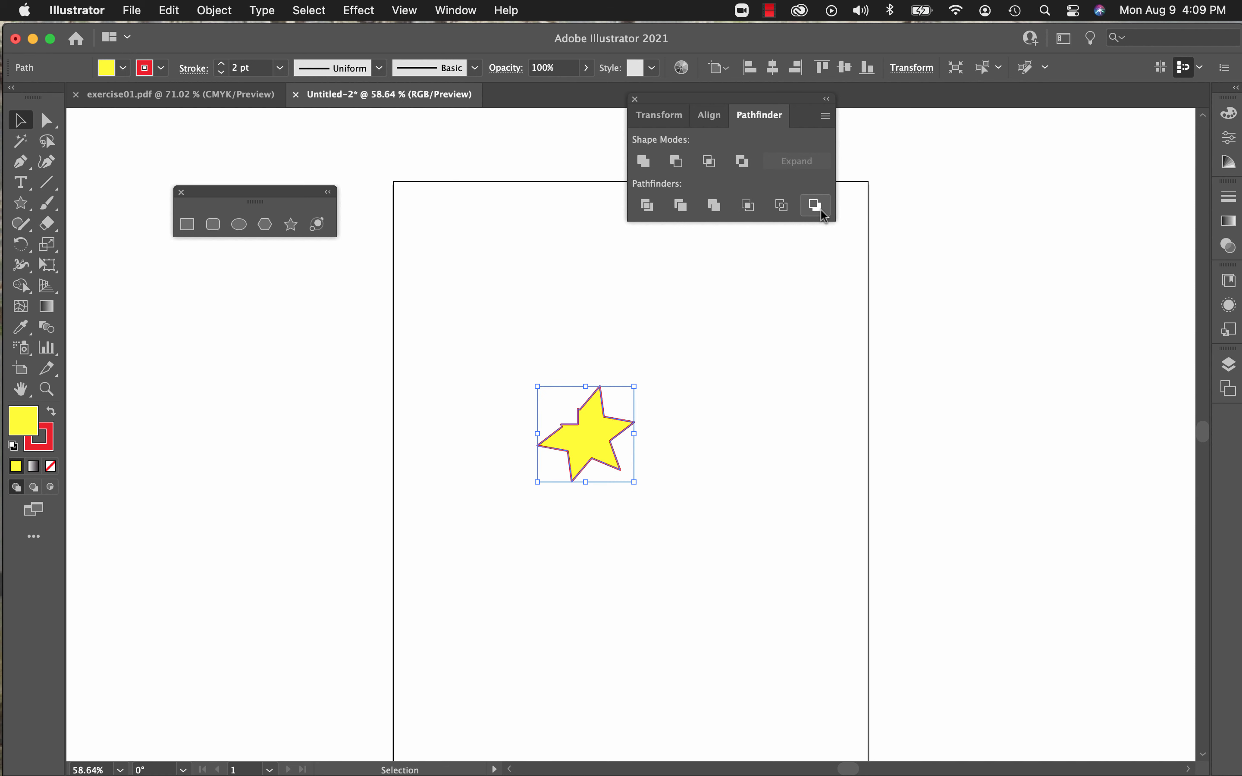